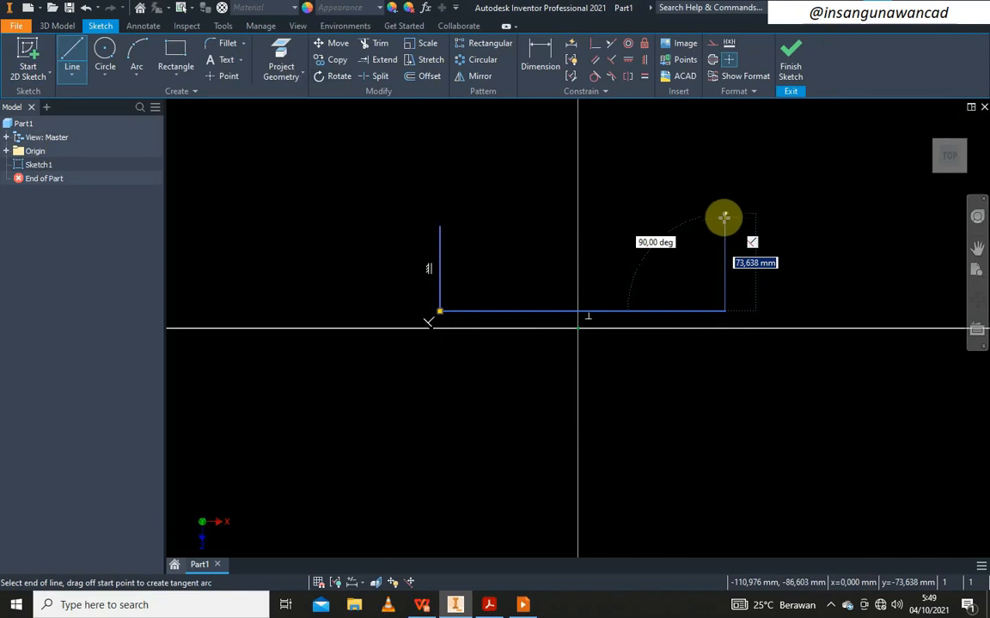
# Complete the open U-shaped line profile with a right vertical side about 74 mm long
pyautogui.click(724, 218)
pyautogui.rightClick(679, 195)
pyautogui.click(732, 196)
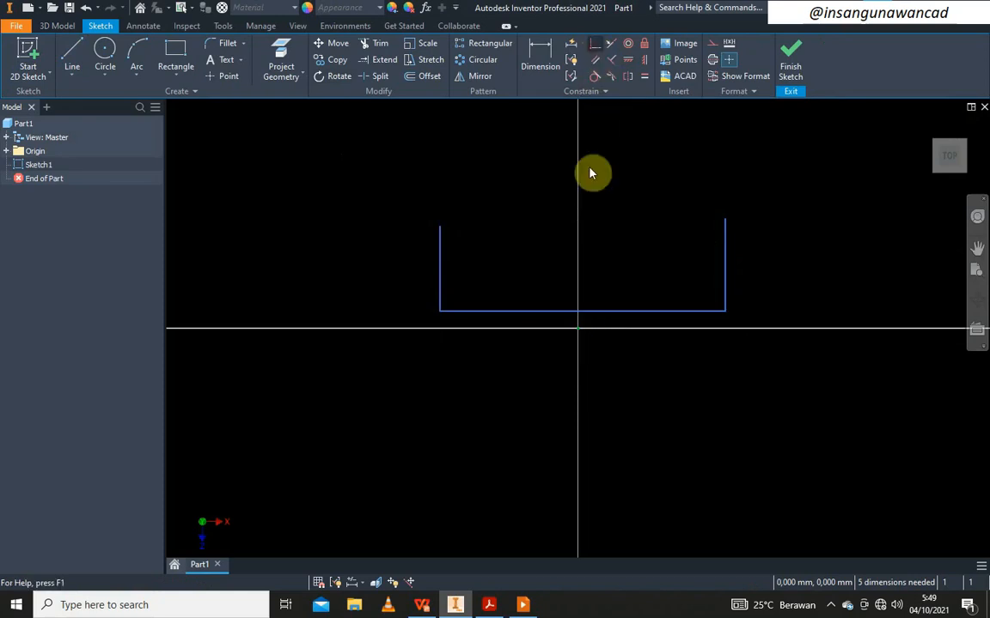
# Apply a coincident constraint placing the midpoint of the profile's bottom line on the sketch origin
pyautogui.click(587, 311)
pyautogui.click(583, 329)
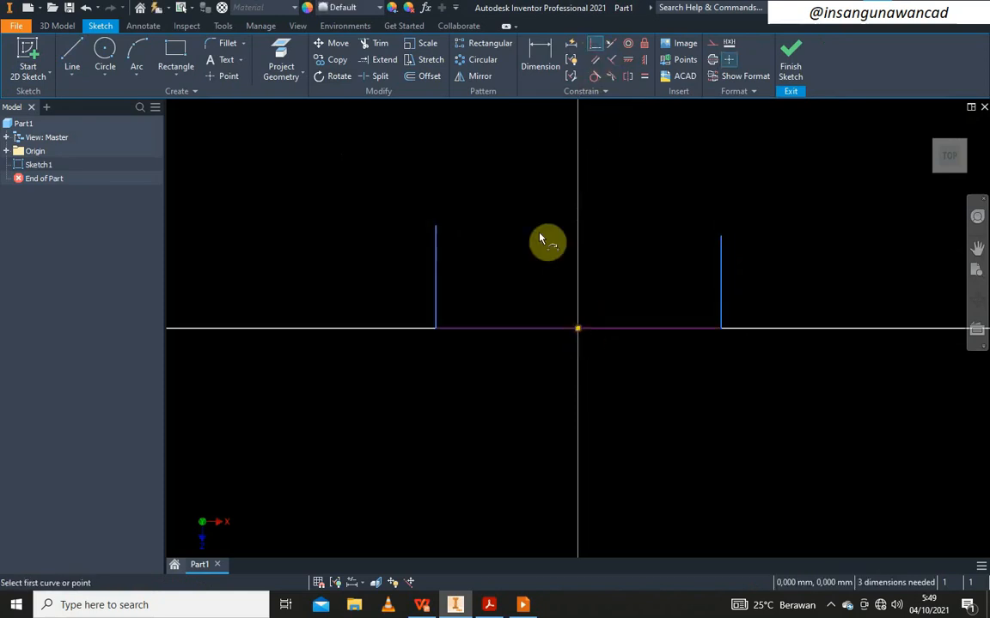
pyautogui.rightClick(550, 231)
pyautogui.click(537, 177)
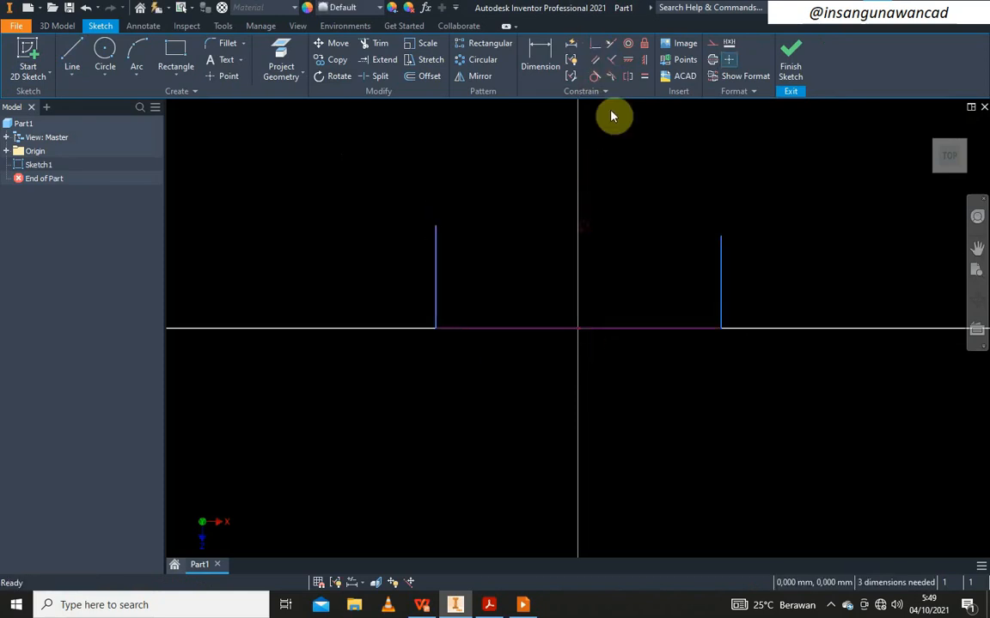
# Apply an equal constraint to the two vertical side lines of the U-shaped profile
pyautogui.click(645, 77)
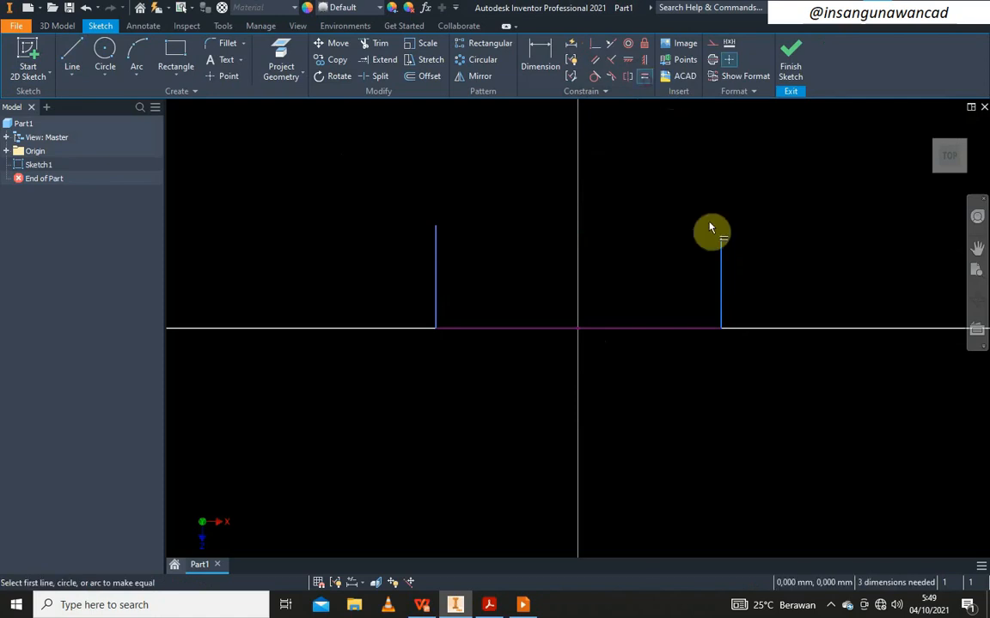
pyautogui.click(438, 251)
pyautogui.rightClick(434, 249)
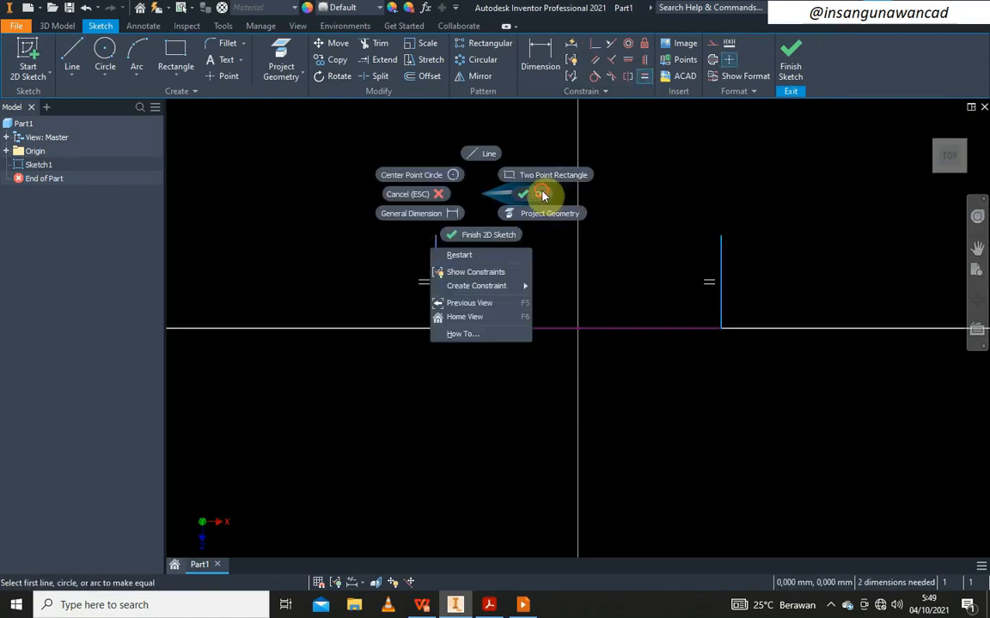
pyautogui.click(539, 195)
# Dimension the profile's bottom line at 1340 mm, taking the overall width from the Lifting Frame drawing in Adobe Acrobat Reader
pyautogui.click(540, 60)
pyautogui.click(541, 329)
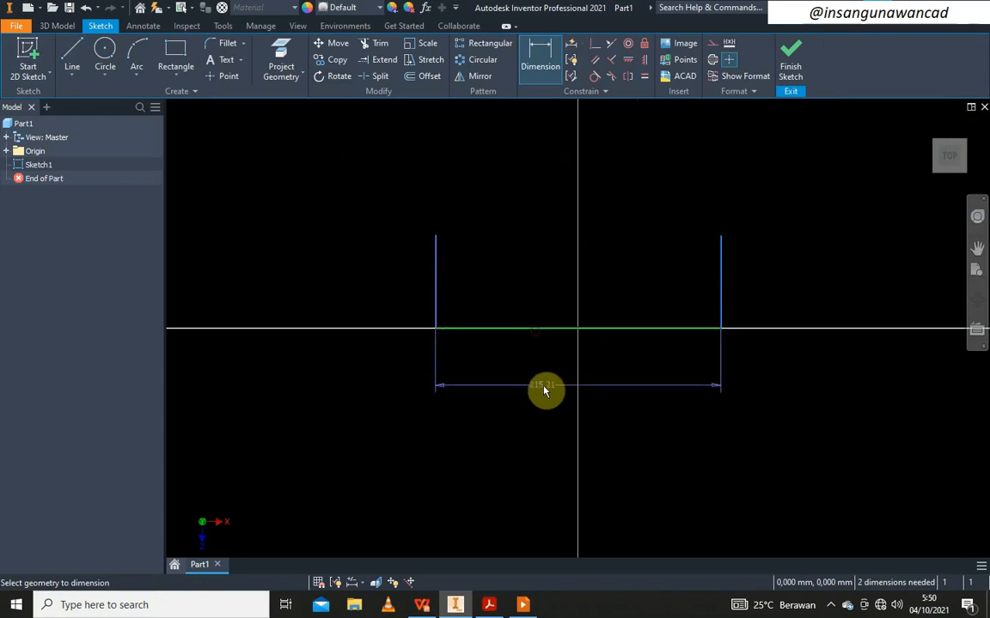
pyautogui.click(544, 391)
pyautogui.click(489, 605)
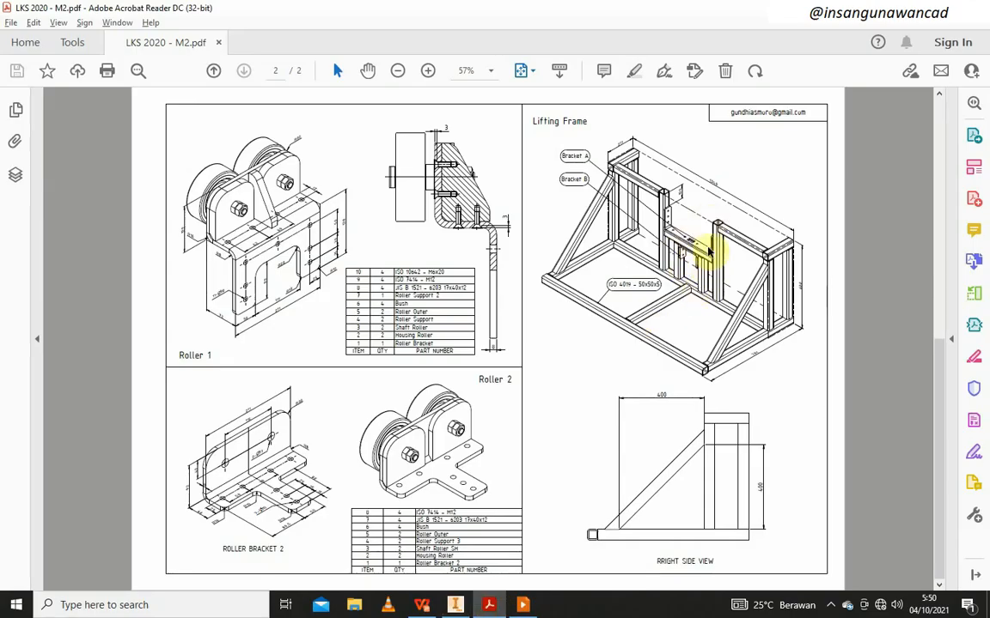
pyautogui.keyDown('ctrl'); pyautogui.scroll(4, 719, 185); pyautogui.keyUp('ctrl')
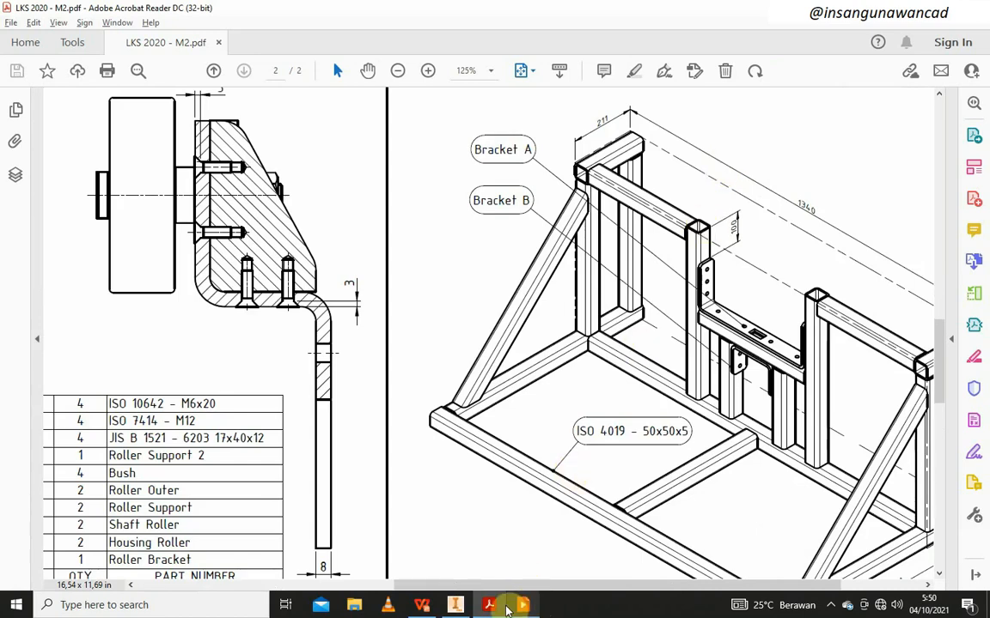
pyautogui.click(455, 605)
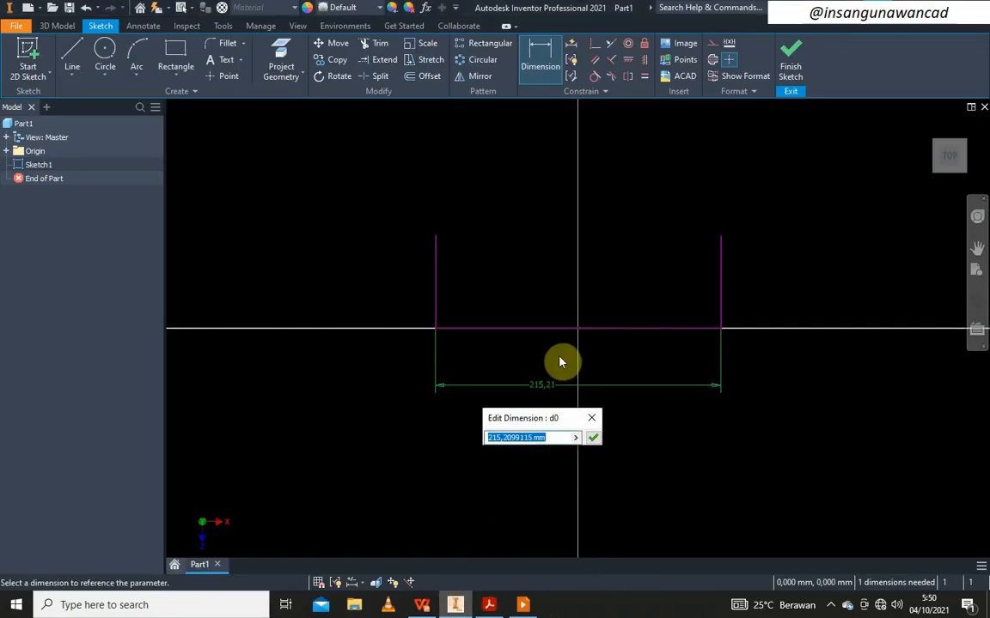
pyautogui.write('1340')
pyautogui.press('Return')
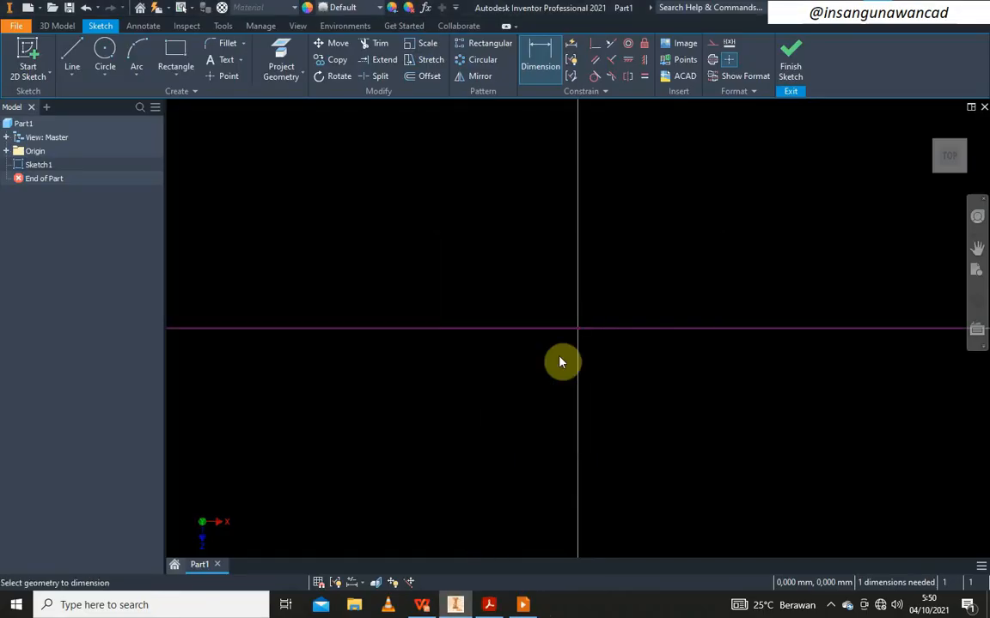
pyautogui.scroll(3, 579, 360)
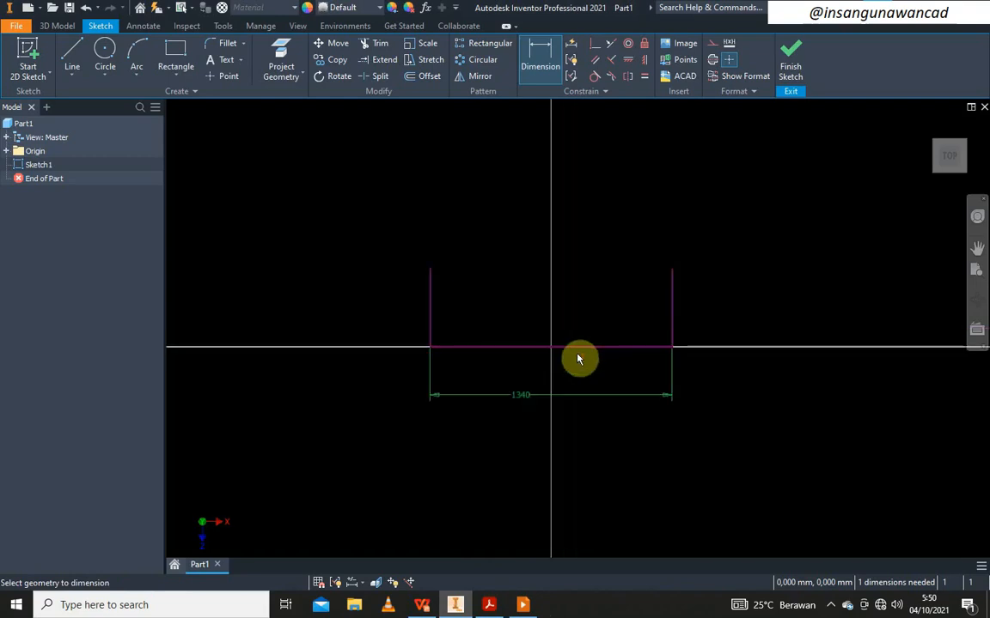
# Check the Lifting Frame isometric view in Adobe Acrobat Reader for the base frame's depth dimensions and return to Inventor
pyautogui.moveTo(488, 607)
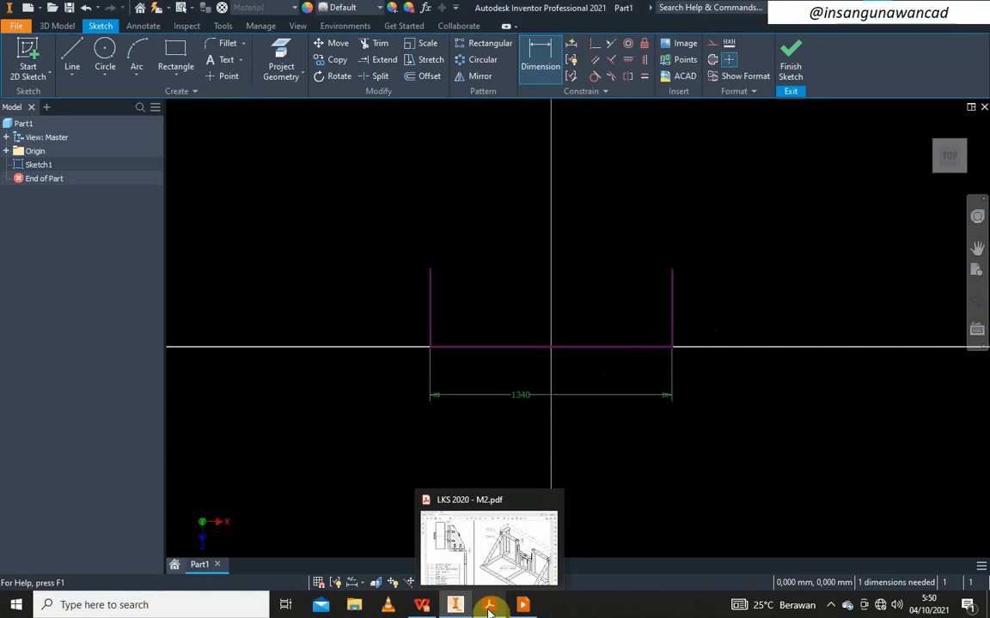
pyautogui.click(428, 546)
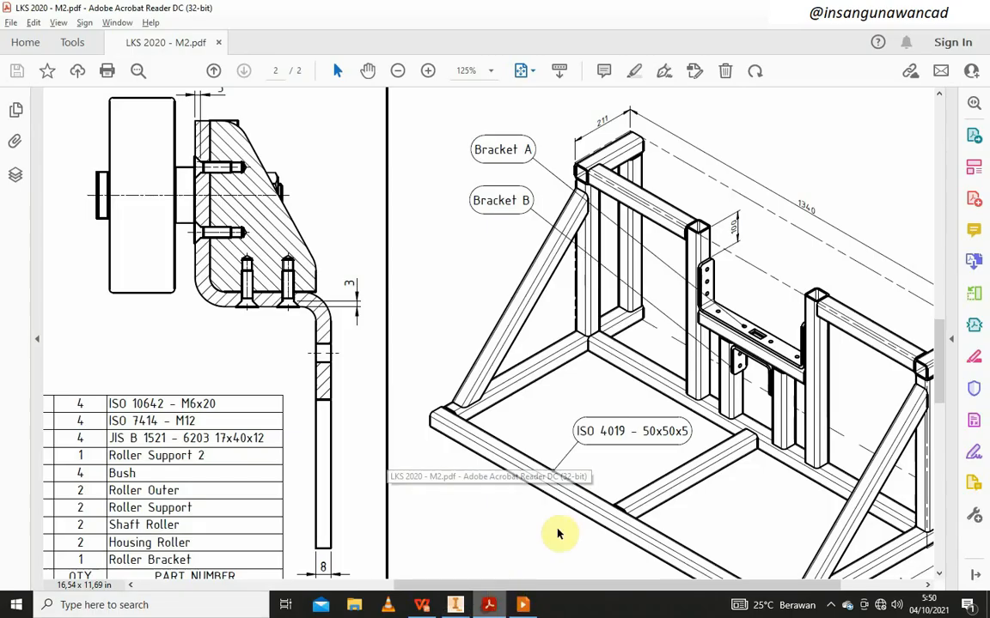
pyautogui.scroll(-1, 578, 431)
pyautogui.scroll(-1, 574, 432)
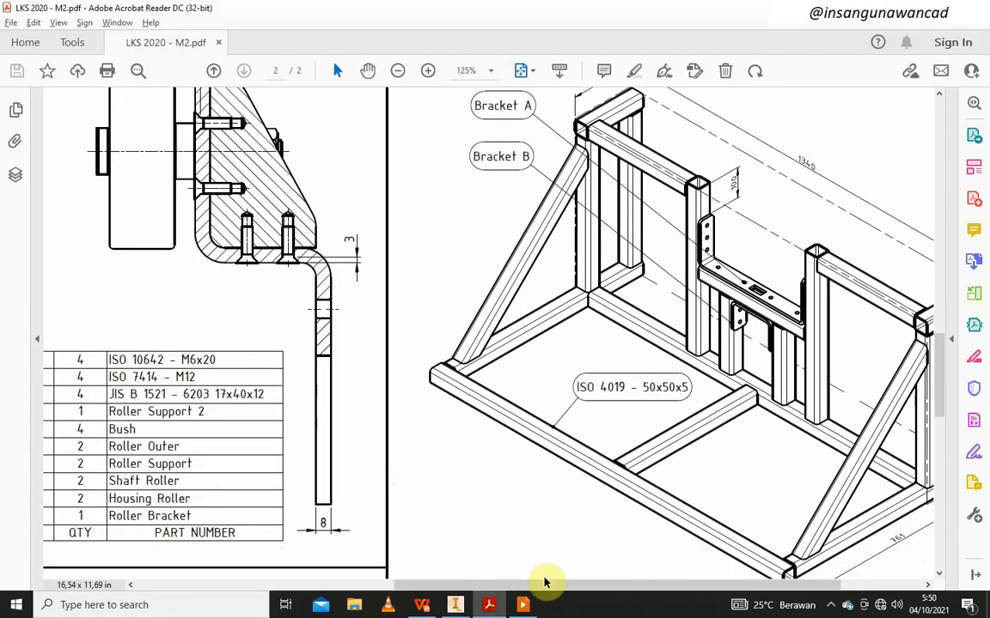
pyautogui.moveTo(552, 592); pyautogui.dragTo(597, 594)
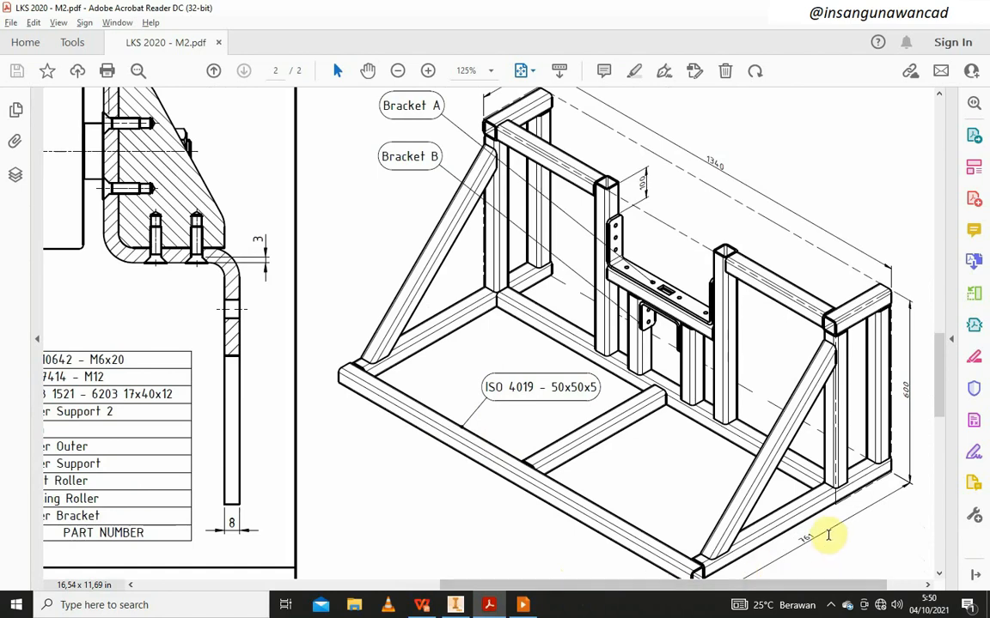
pyautogui.scroll(1, 516, 318)
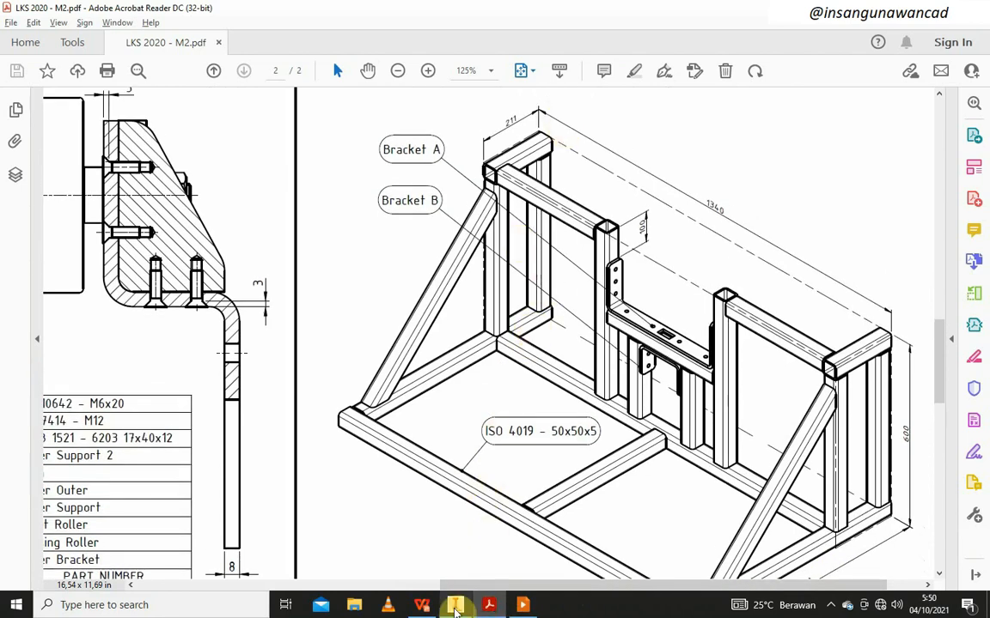
pyautogui.moveTo(455, 604)
pyautogui.click(474, 547)
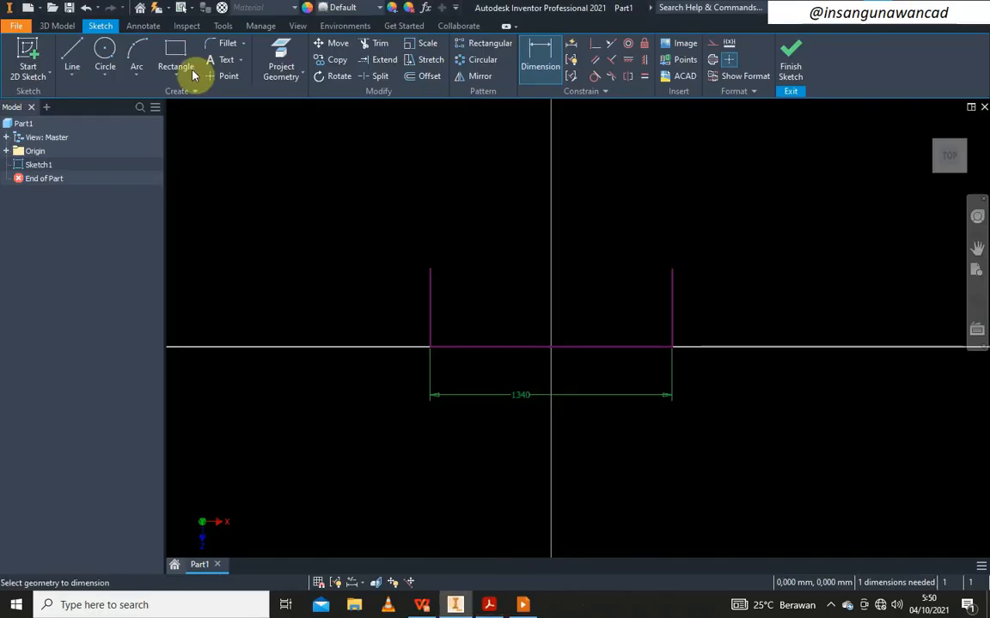
# Draw a horizontal cross line between the two vertical sides, about 292 mm above the bottom line
pyautogui.click(72, 55)
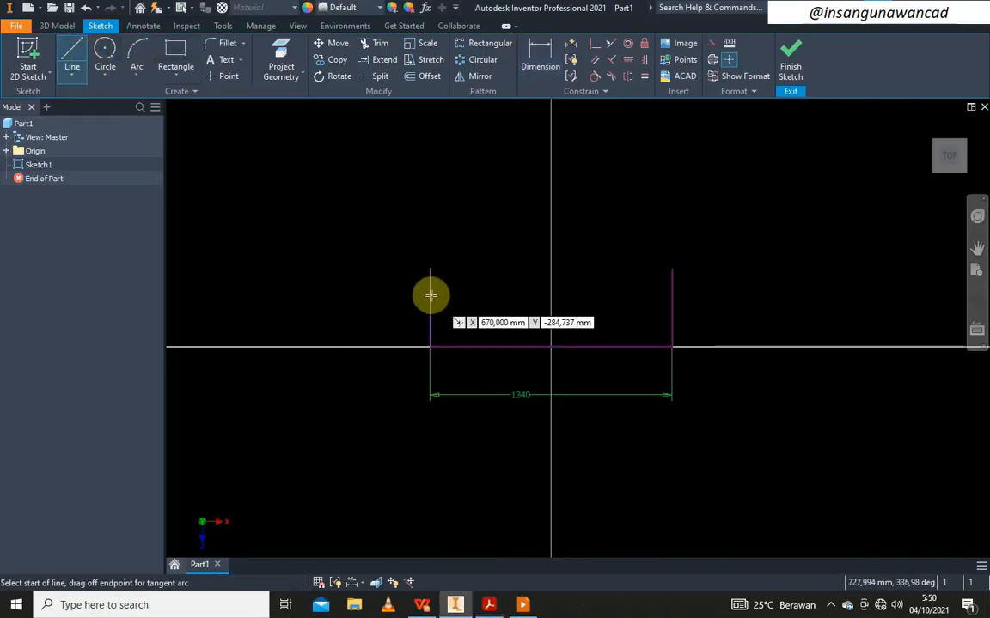
pyautogui.click(430, 296)
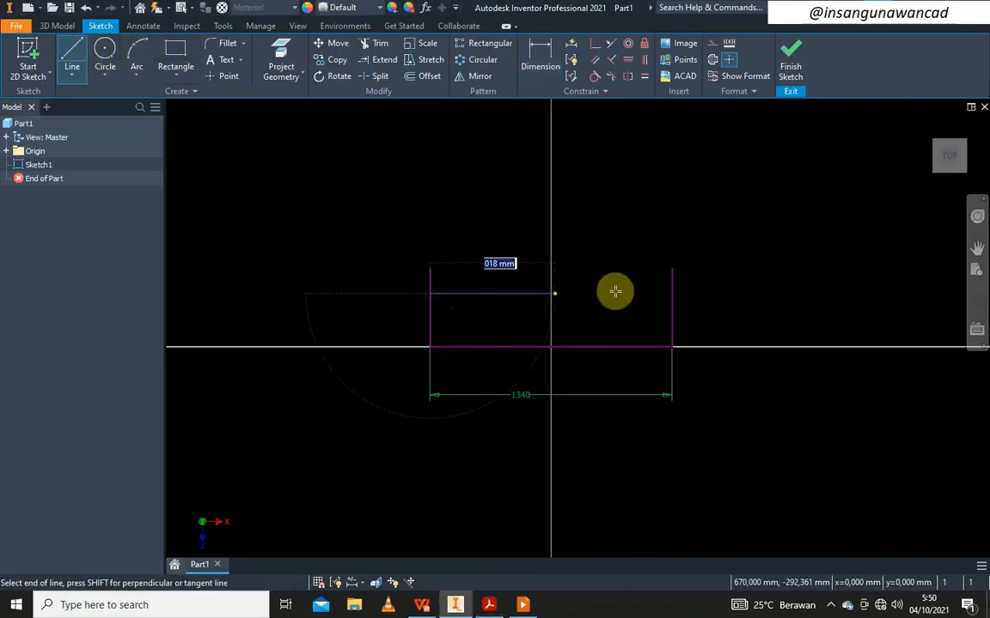
pyautogui.click(669, 295)
pyautogui.rightClick(658, 259)
pyautogui.click(634, 203)
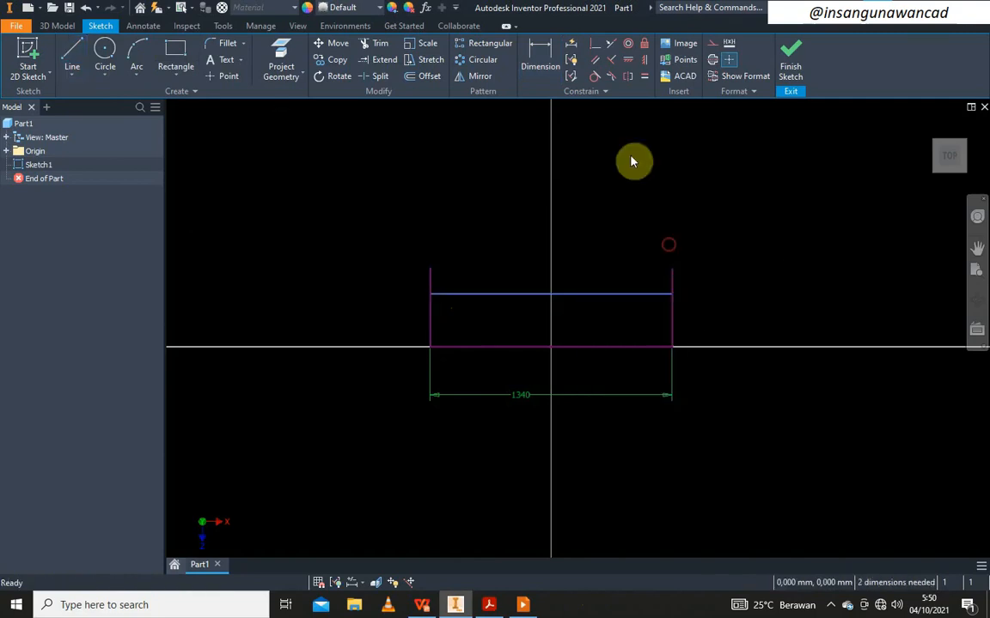
# Dimension the right vertical side line of the base frame at 761 mm
pyautogui.click(541, 66)
pyautogui.click(678, 326)
pyautogui.click(718, 299)
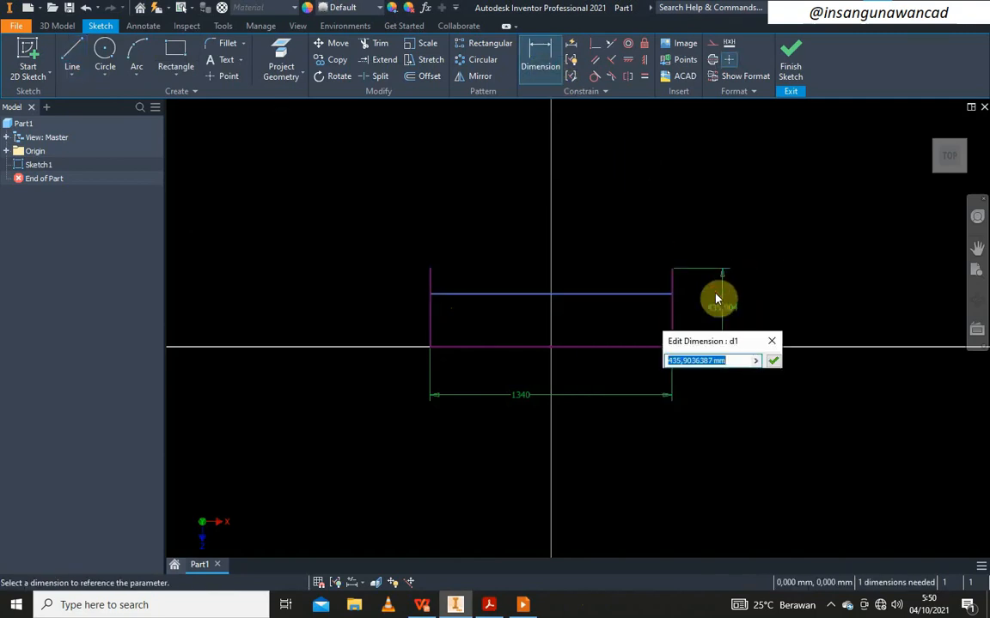
pyautogui.write('761')
pyautogui.press('Return')
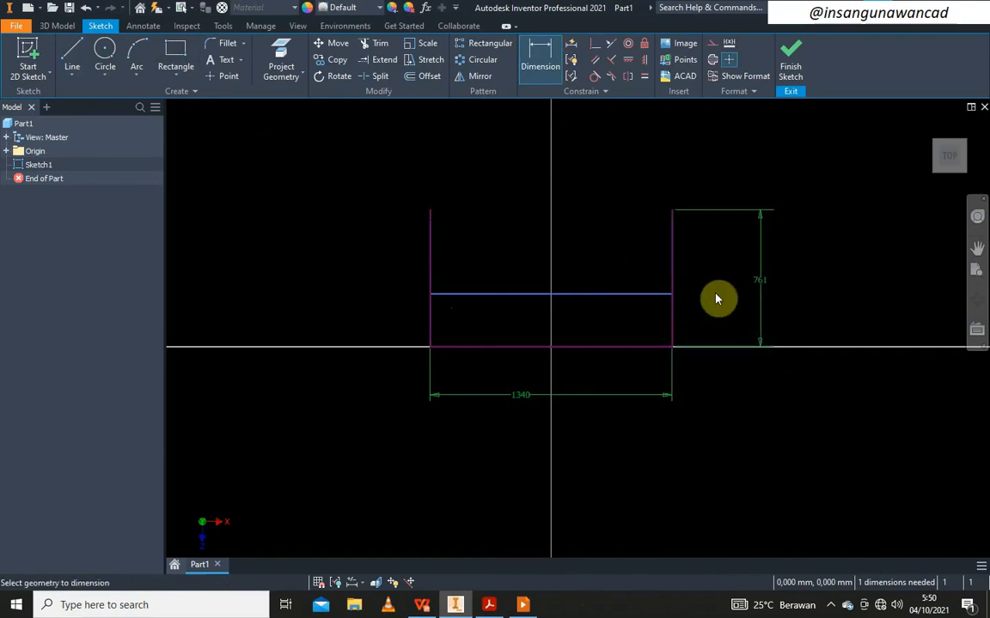
# Dimension the distance from the cross line to the upper end of the left side line at 211 mm
pyautogui.click(440, 295)
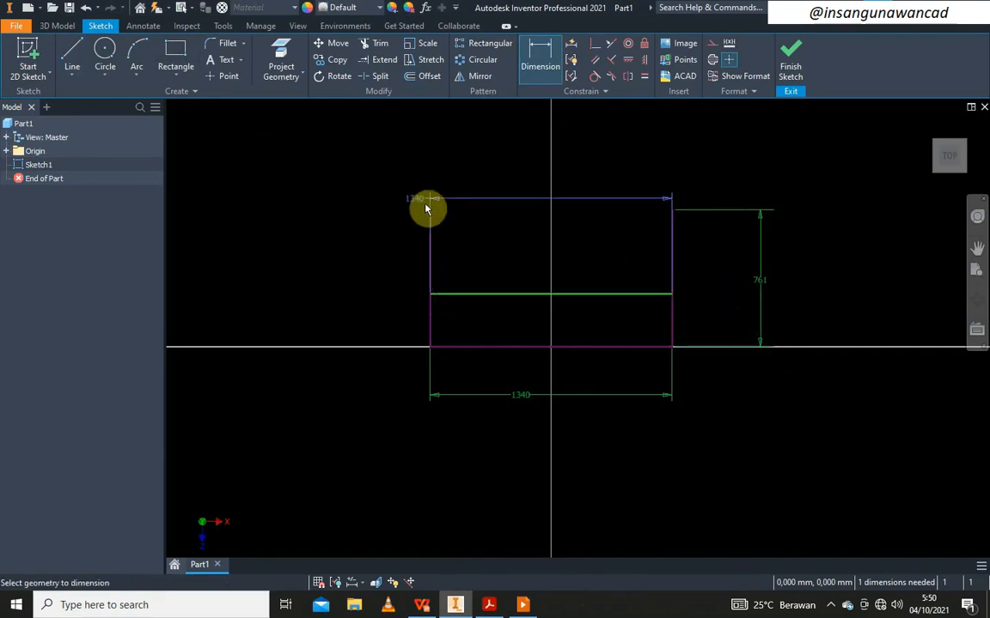
pyautogui.click(432, 215)
pyautogui.click(348, 248)
pyautogui.write('211')
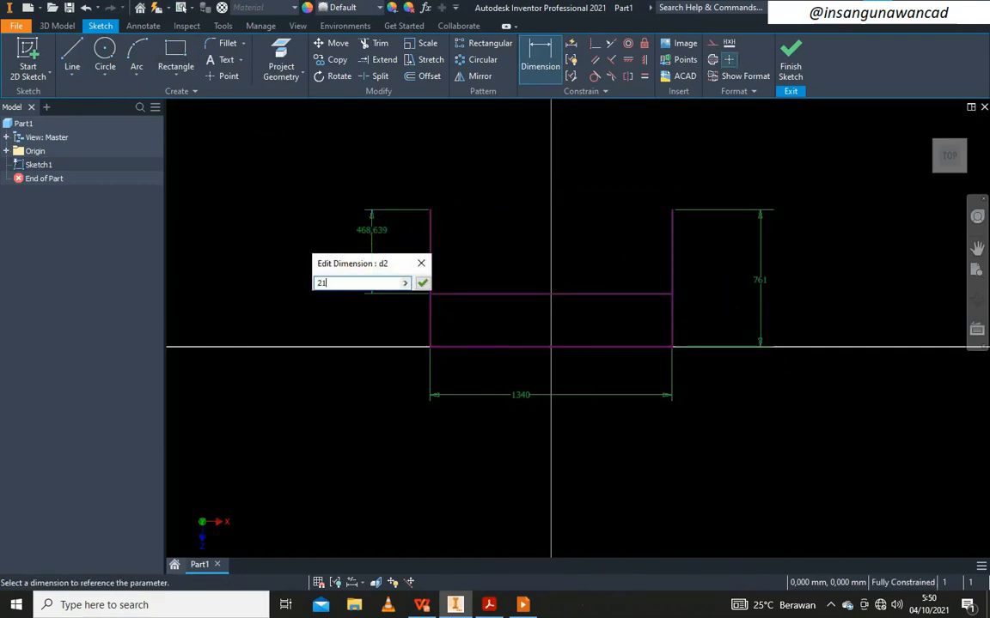
pyautogui.press('Return')
# Draw a vertical centre line from the cross line's midpoint to the bottom line's midpoint at the origin, and finish the sketch
pyautogui.press('l')
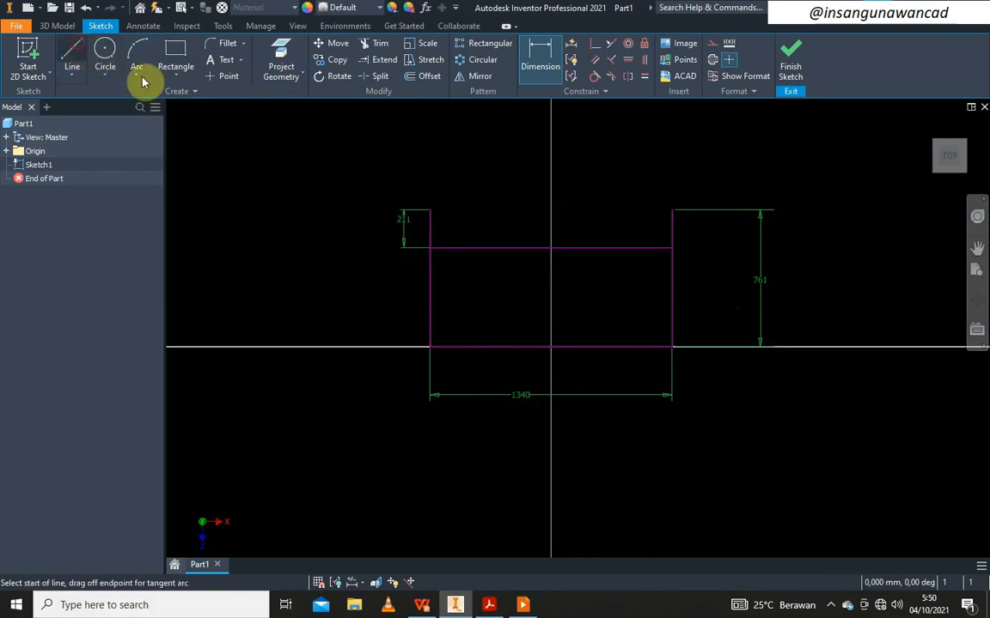
pyautogui.click(551, 248)
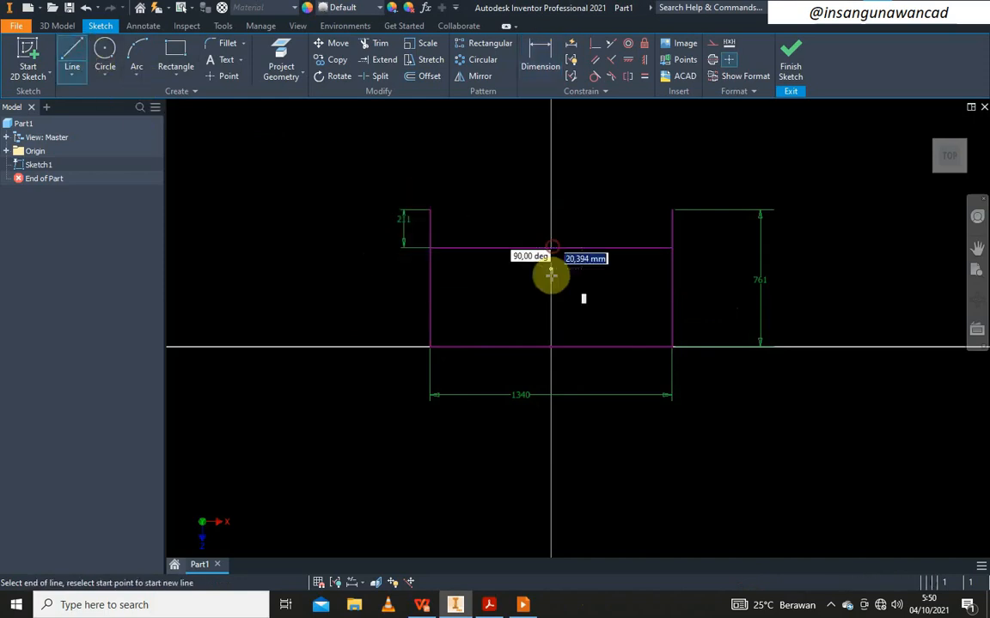
pyautogui.doubleClick(551, 348)
pyautogui.rightClick(519, 304)
pyautogui.click(554, 304)
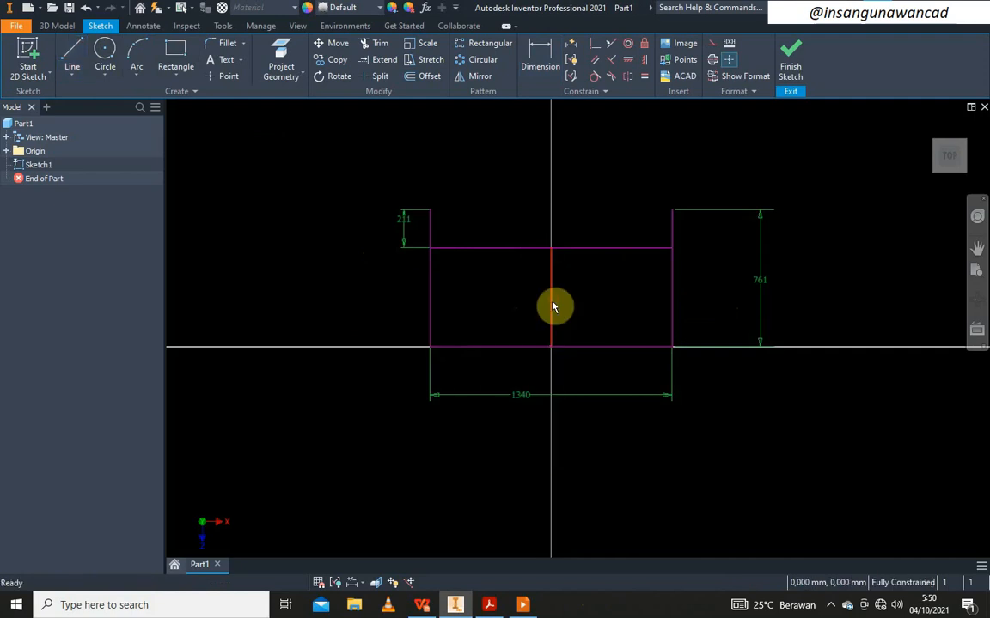
pyautogui.click(792, 60)
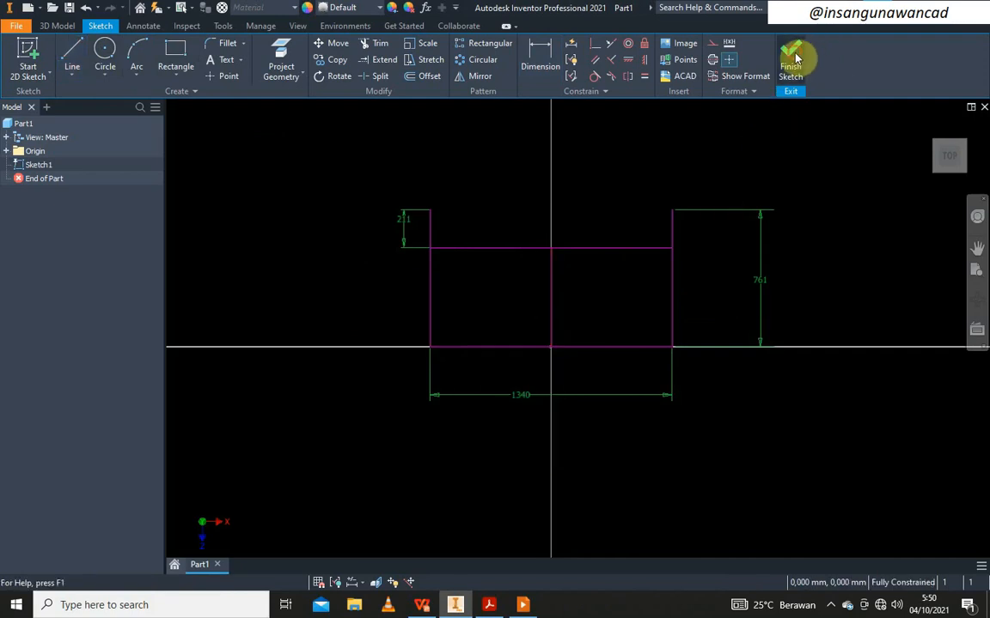
# Create a work plane through the 761 mm side line at an angle of 0 degrees to the origin YZ plane
pyautogui.scroll(-2, 429, 415)
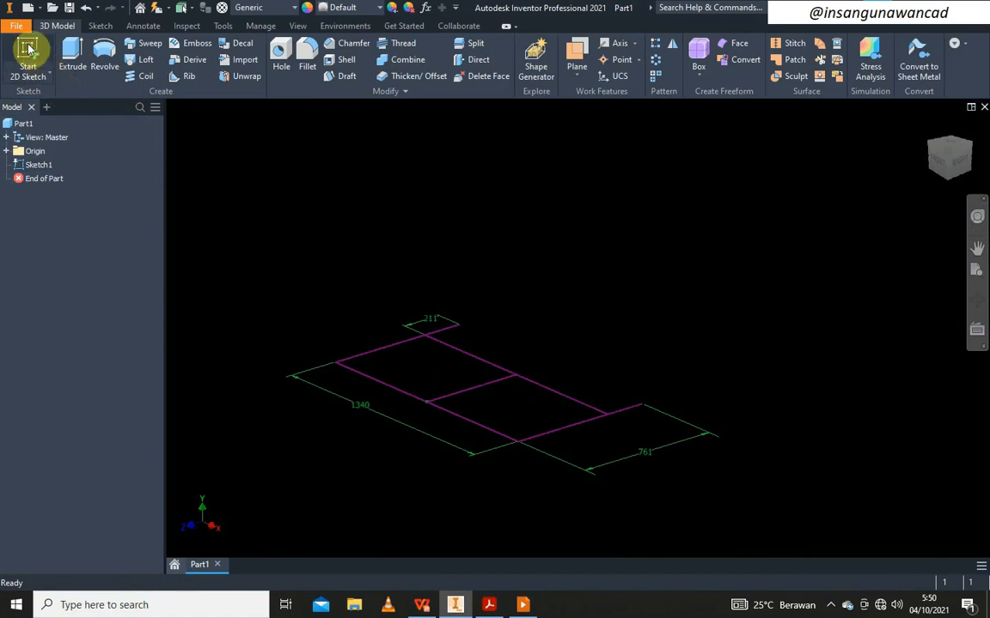
pyautogui.click(576, 54)
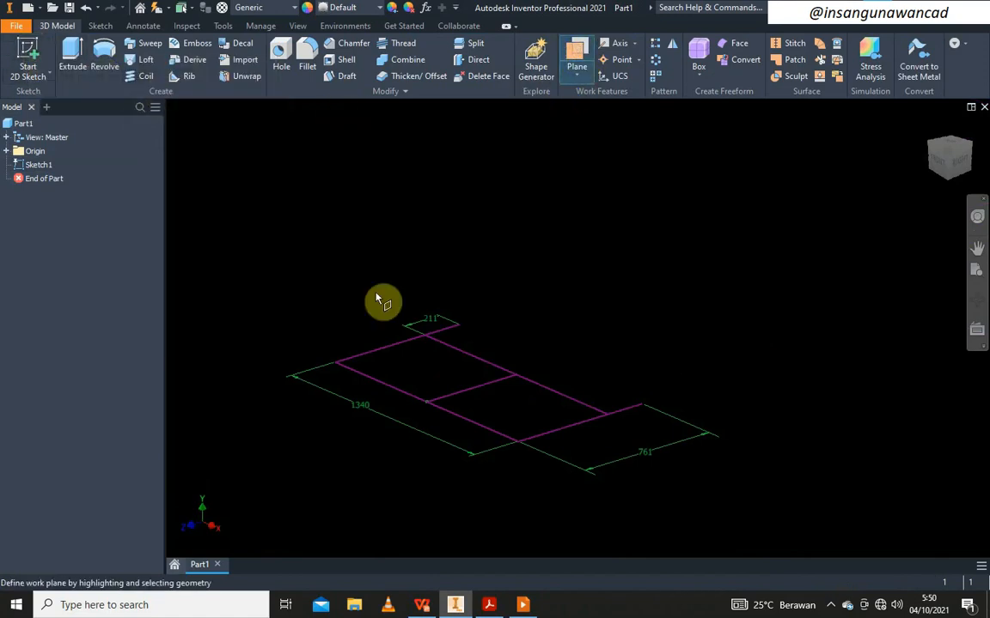
pyautogui.click(552, 437)
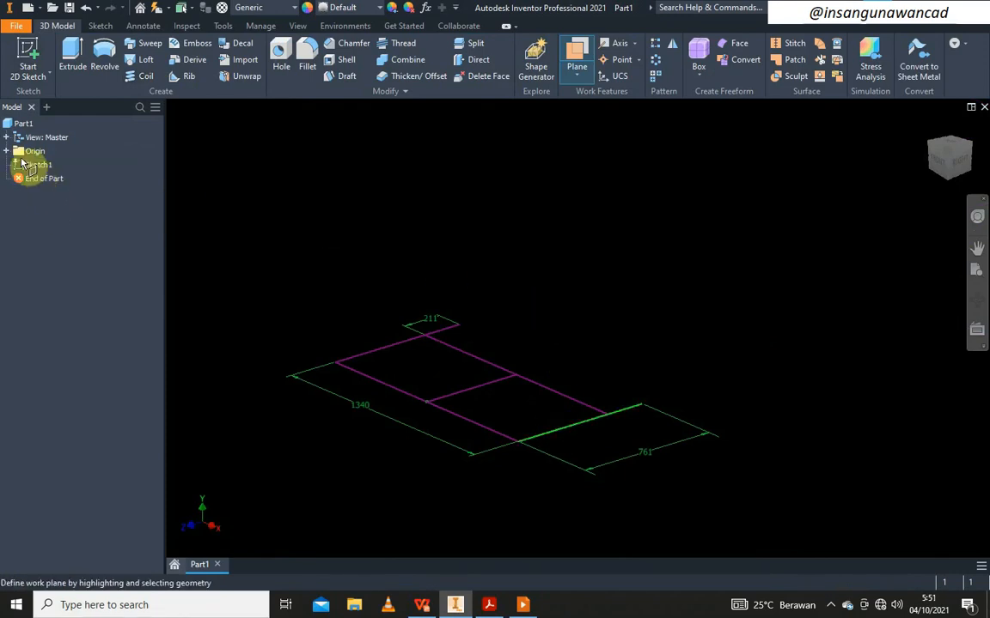
pyautogui.click(7, 151)
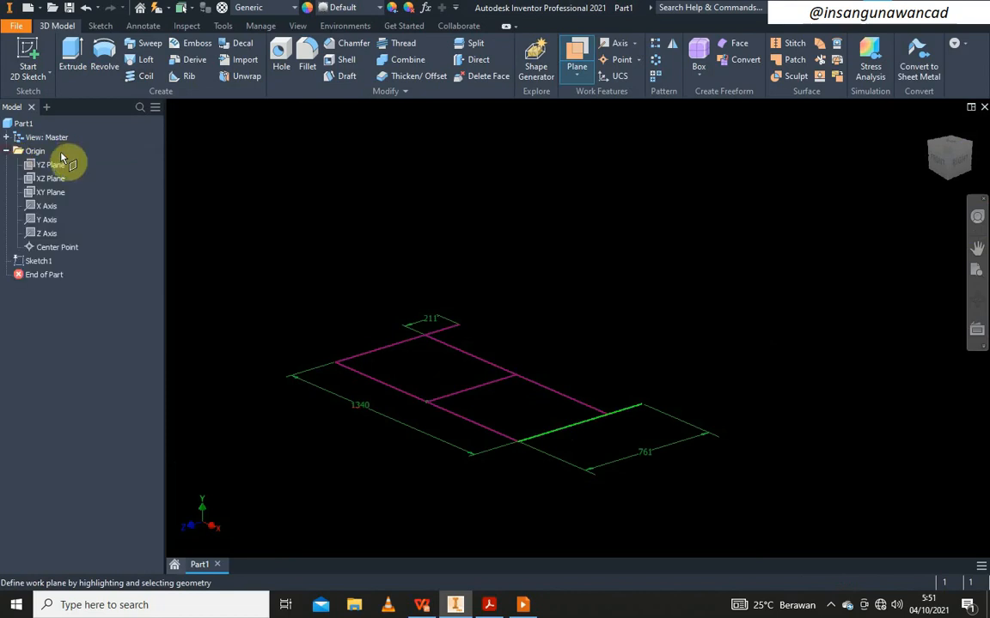
pyautogui.click(52, 165)
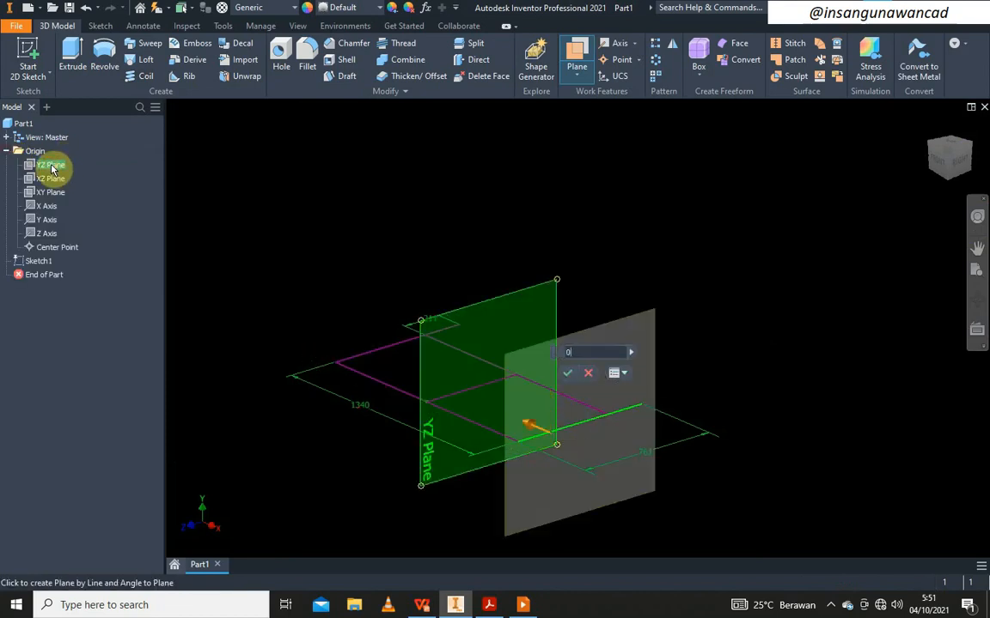
pyautogui.press('Return')
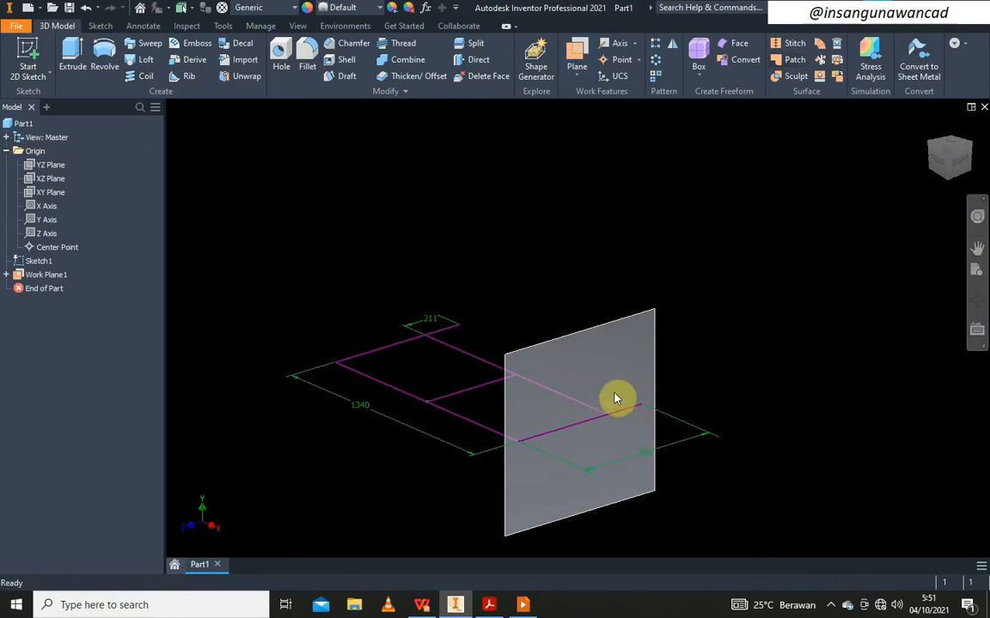
# Start a sketch on the side work plane and project the base frame's 761 mm side line into it
pyautogui.click(642, 316)
pyautogui.rightClick(639, 316)
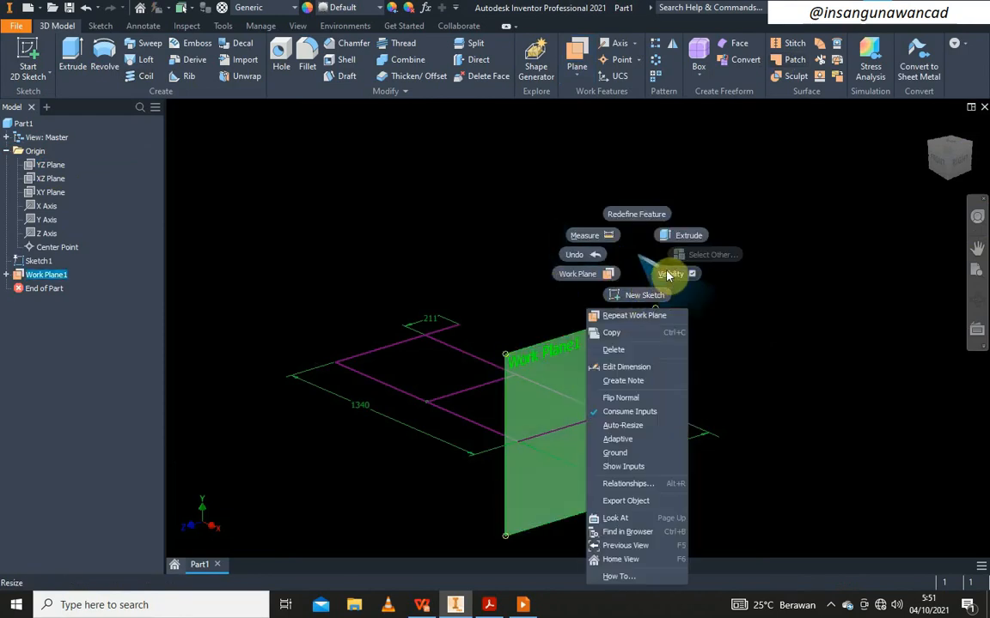
pyautogui.click(638, 261)
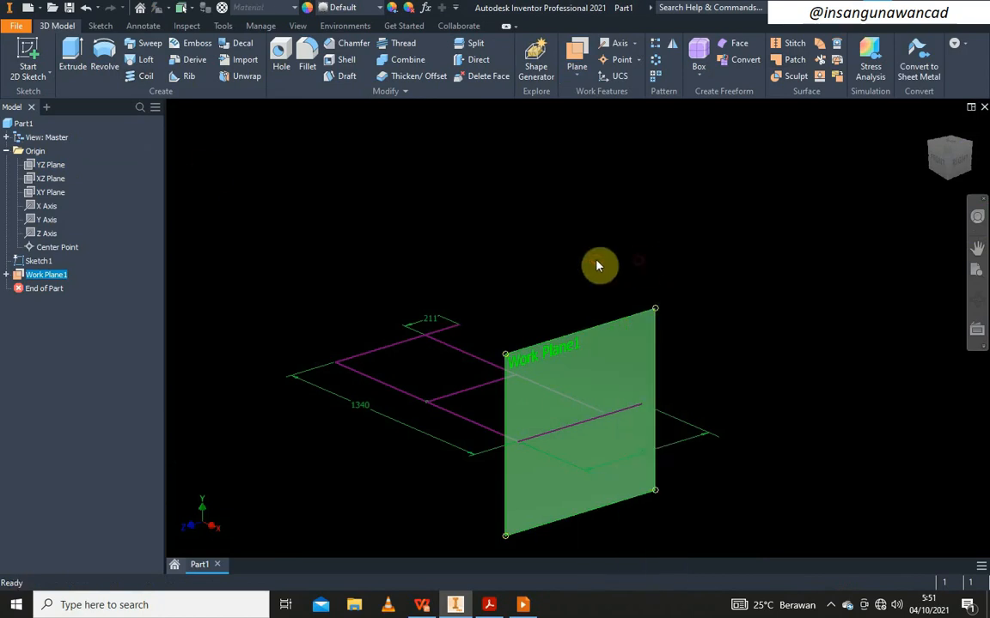
pyautogui.click(28, 52)
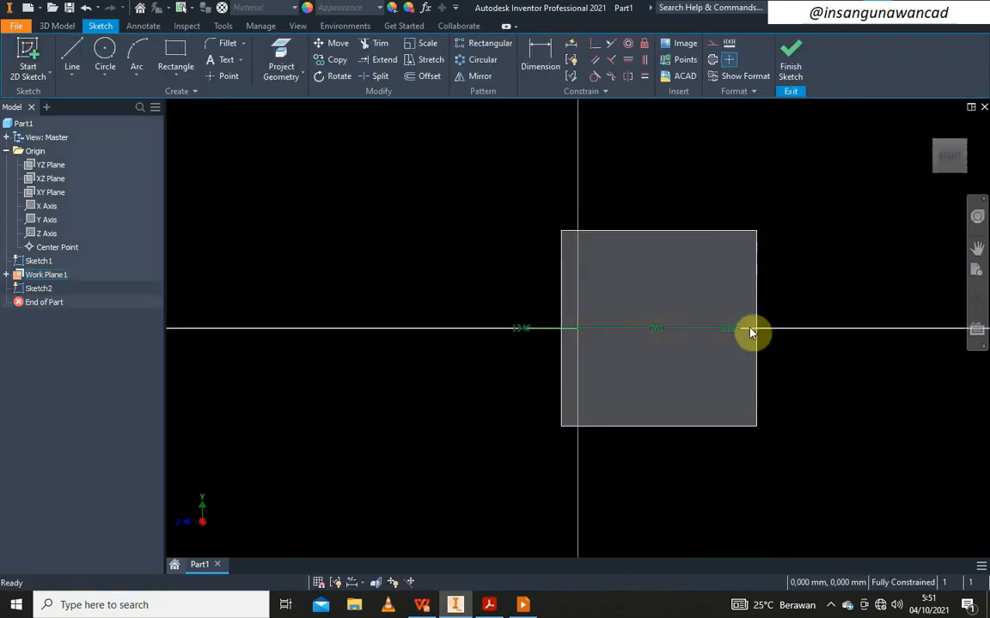
pyautogui.click(941, 147)
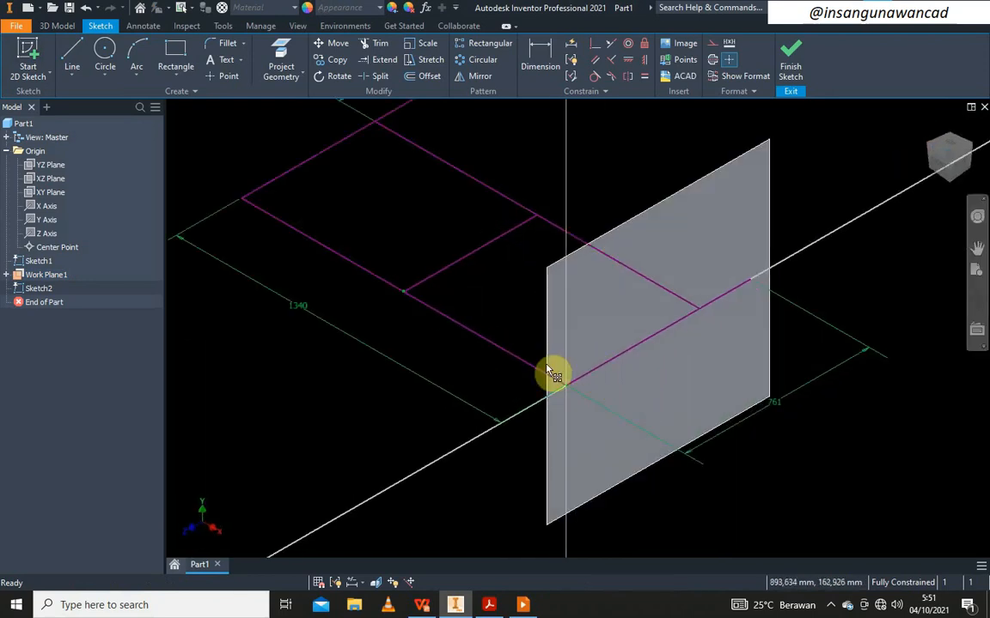
pyautogui.click(280, 59)
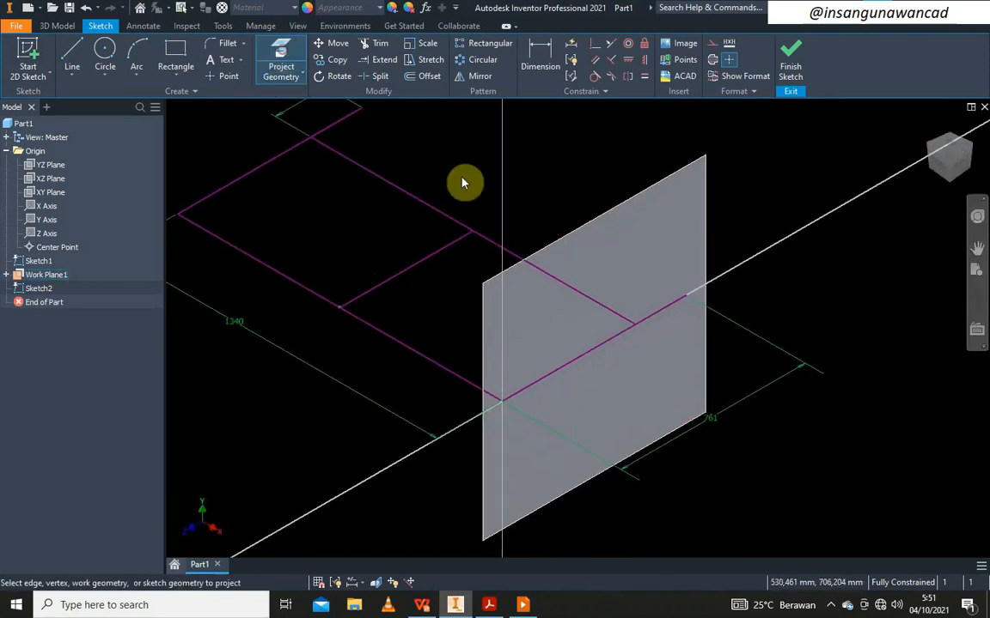
pyautogui.click(574, 363)
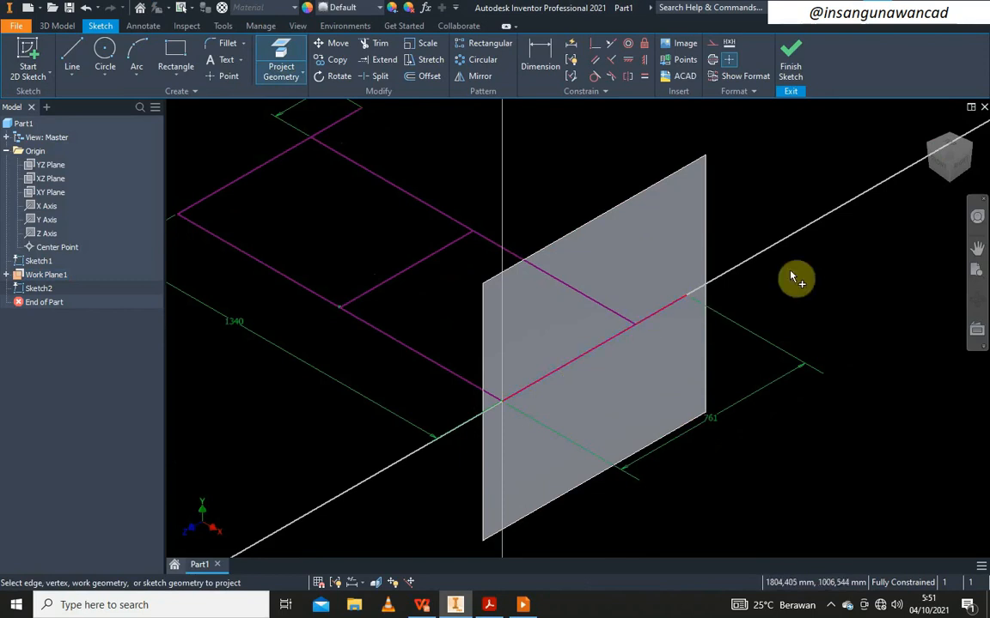
pyautogui.click(685, 303)
# Draw a vertical upright about 626 mm high from the side line's rear end and a top line about 242 mm long toward the front
pyautogui.click(72, 55)
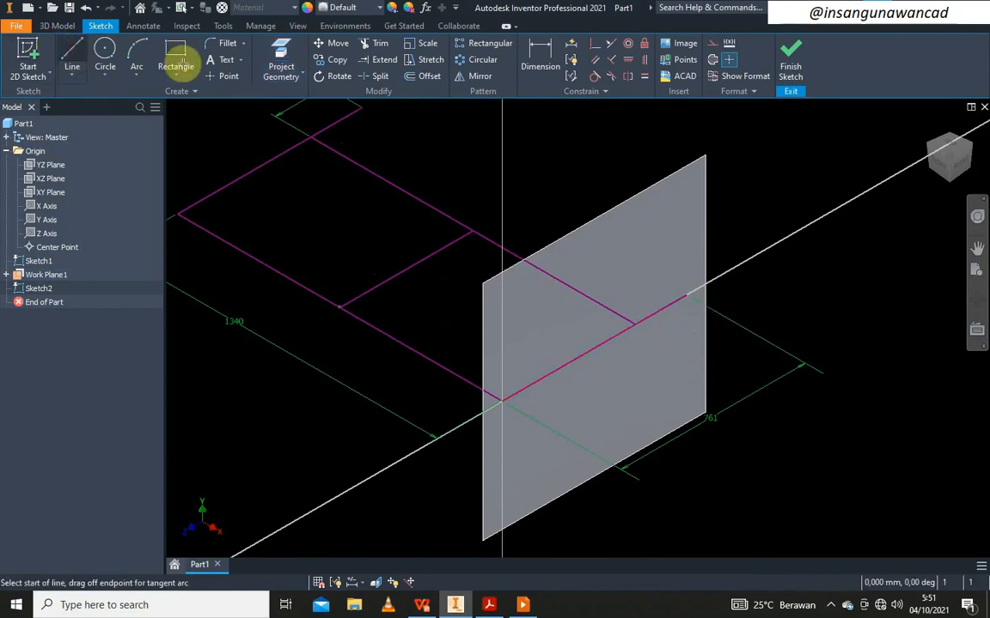
pyautogui.click(684, 296)
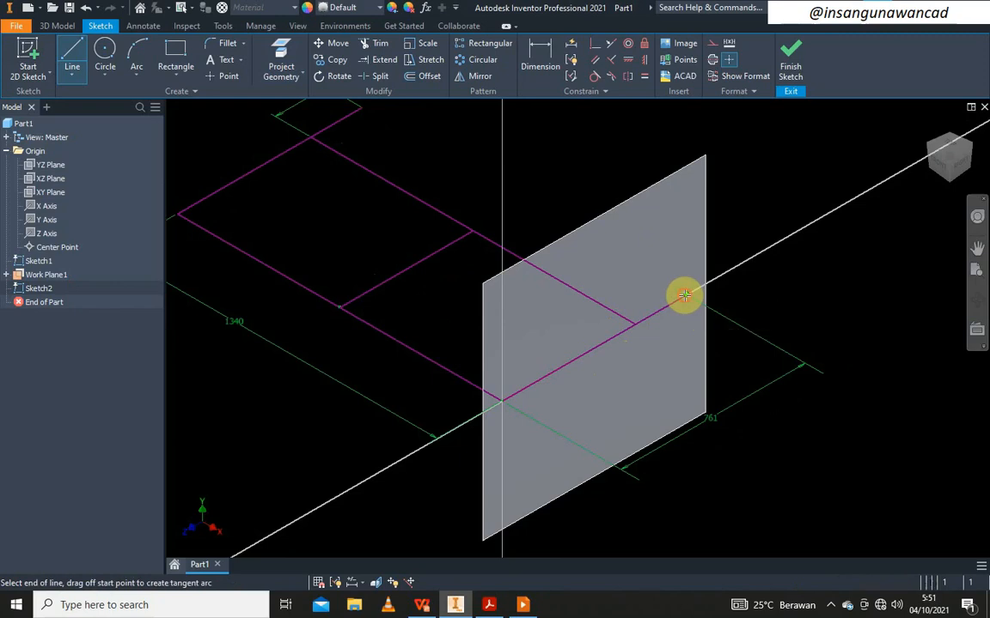
pyautogui.click(684, 121)
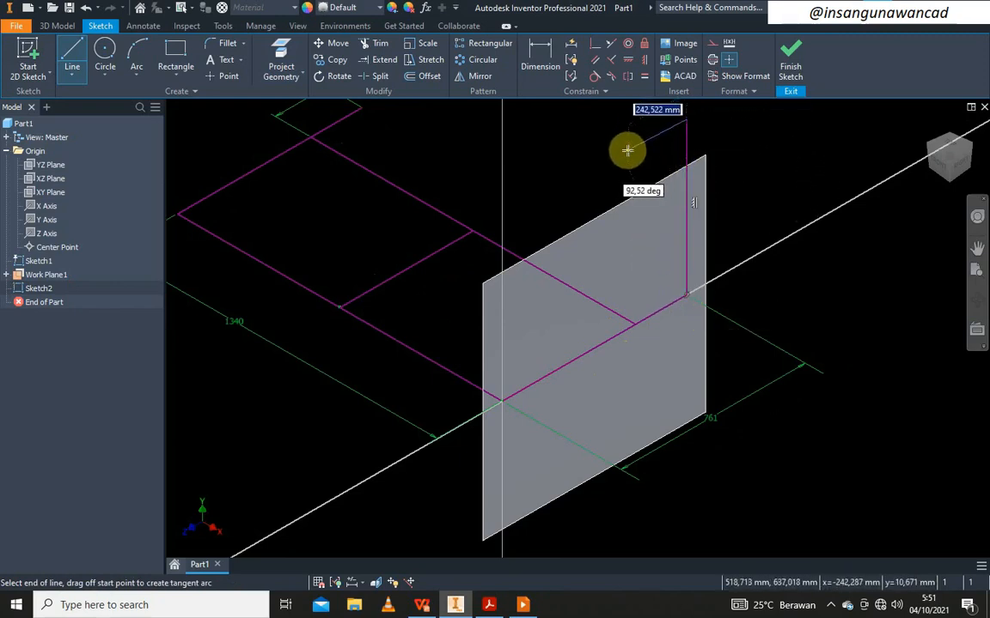
pyautogui.click(627, 150)
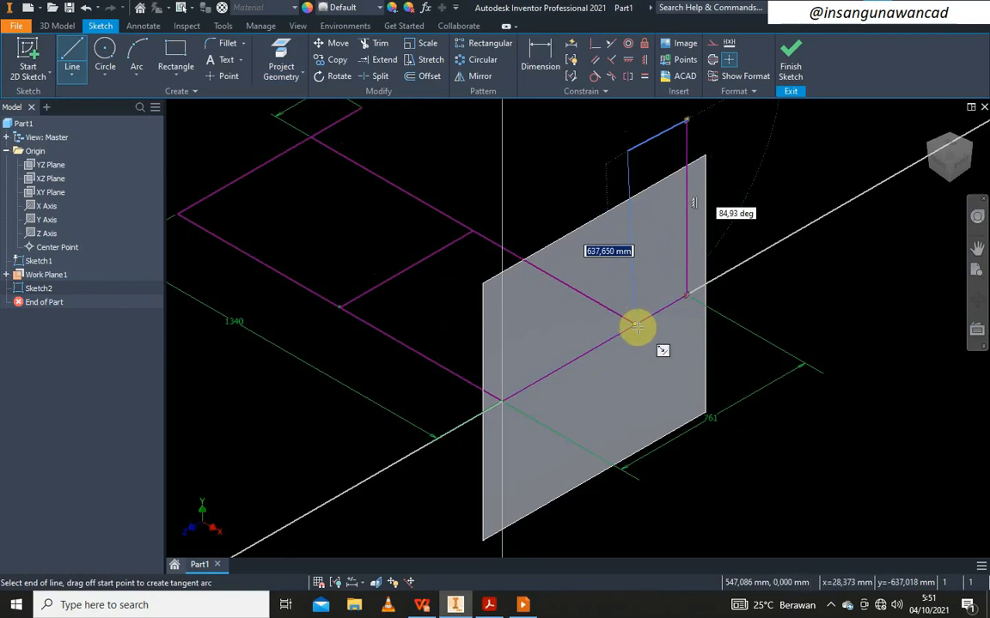
# Project the base frame's long cross line and draw a second upright from the top line's free end to its corner with the side line
pyautogui.click(280, 53)
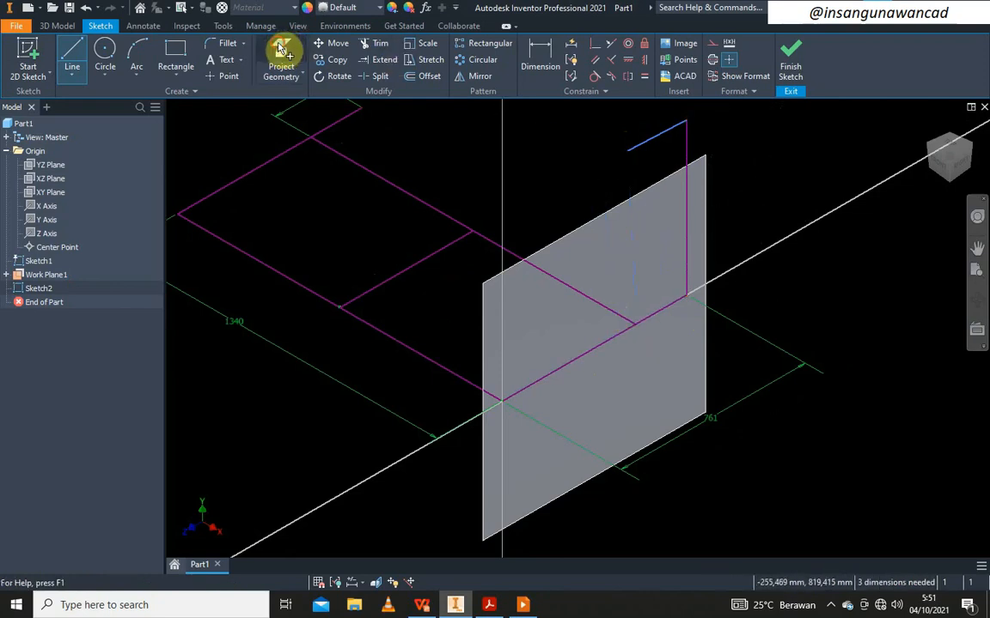
pyautogui.click(587, 298)
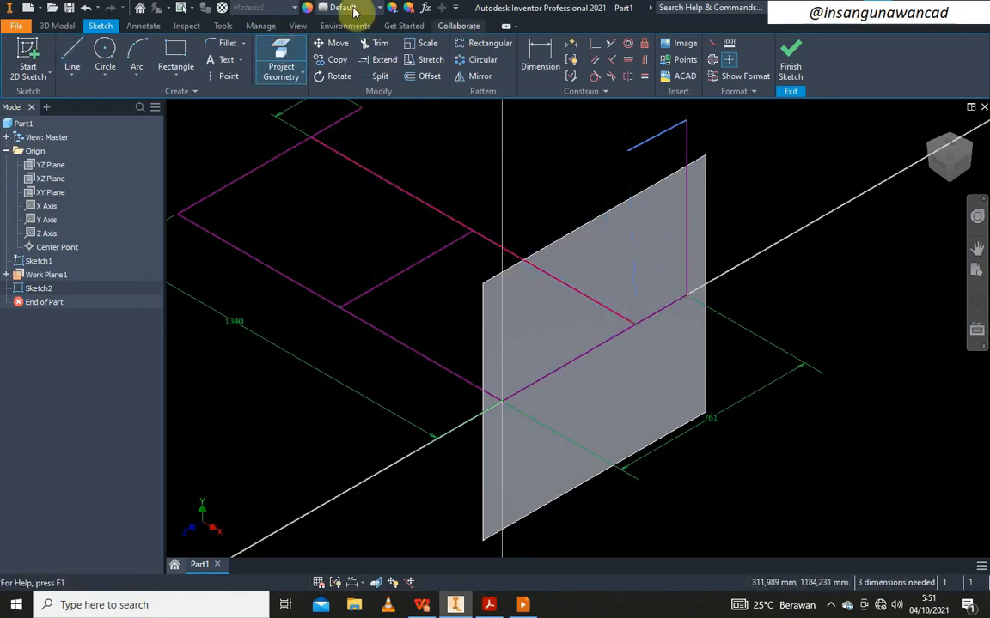
pyautogui.click(72, 54)
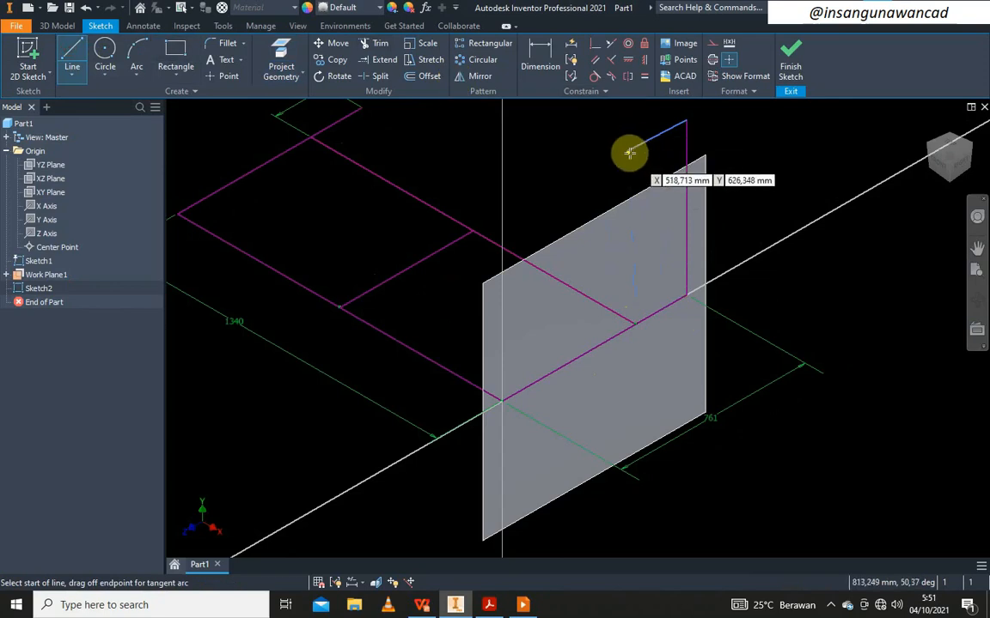
pyautogui.click(630, 151)
pyautogui.doubleClick(635, 325)
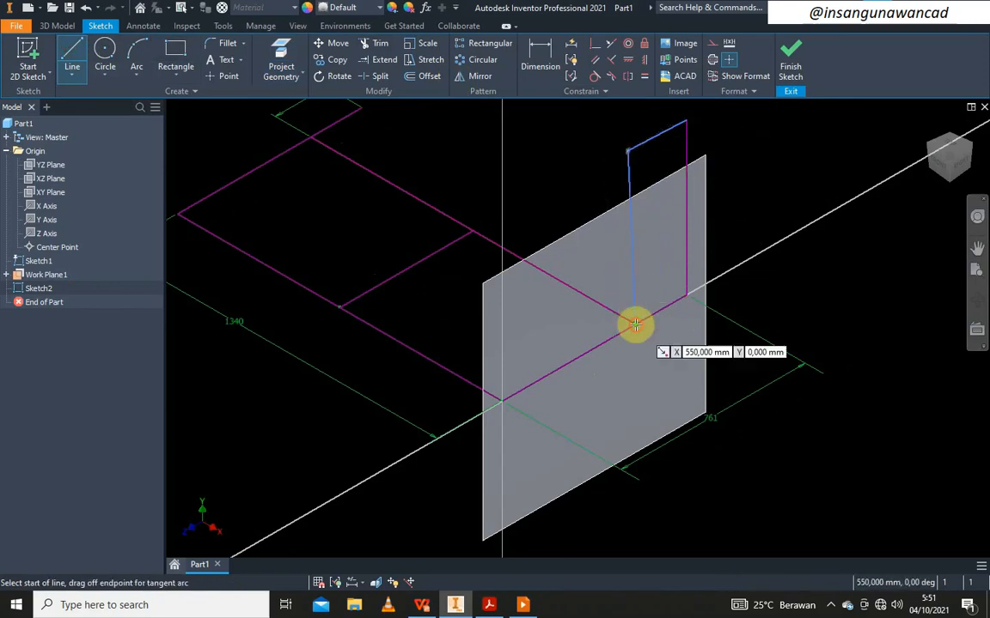
pyautogui.rightClick(589, 158)
# Constrain the second upright perpendicular to the top line and to the projected side line
pyautogui.click(611, 59)
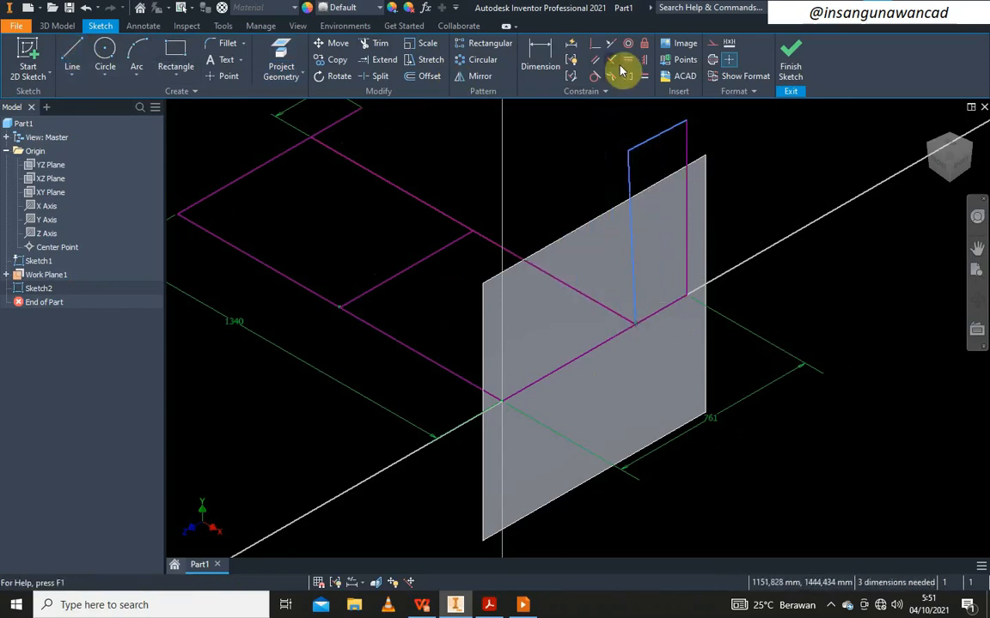
pyautogui.click(633, 188)
pyautogui.click(645, 142)
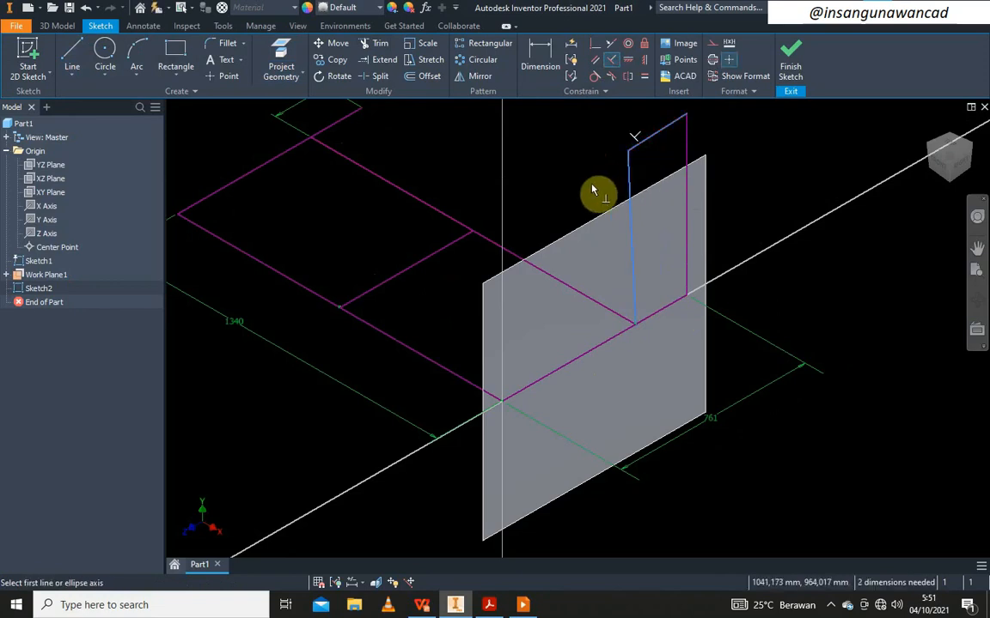
pyautogui.click(648, 323)
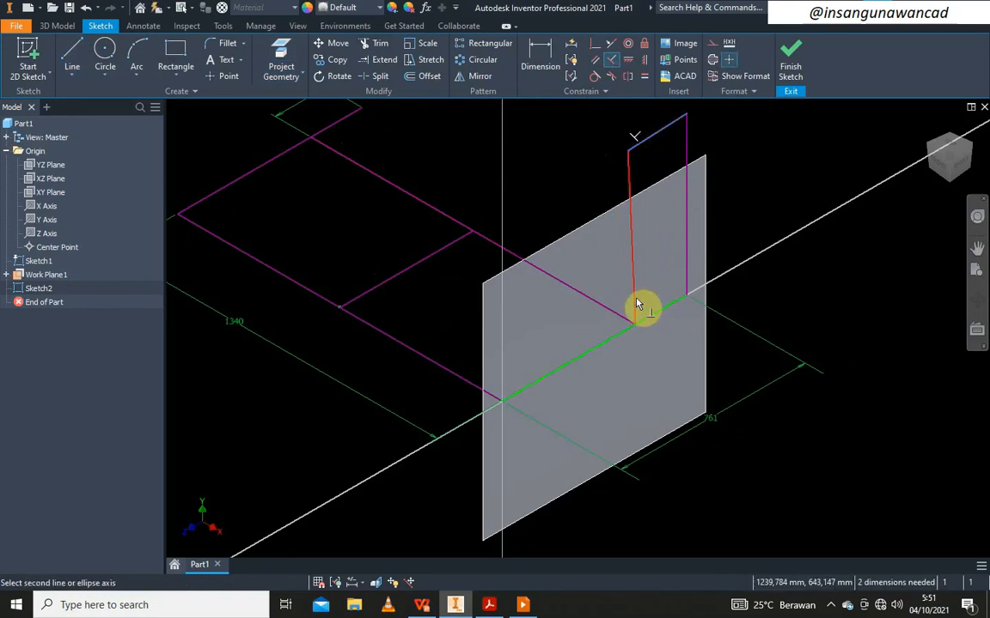
pyautogui.rightClick(569, 128)
pyautogui.click(604, 111)
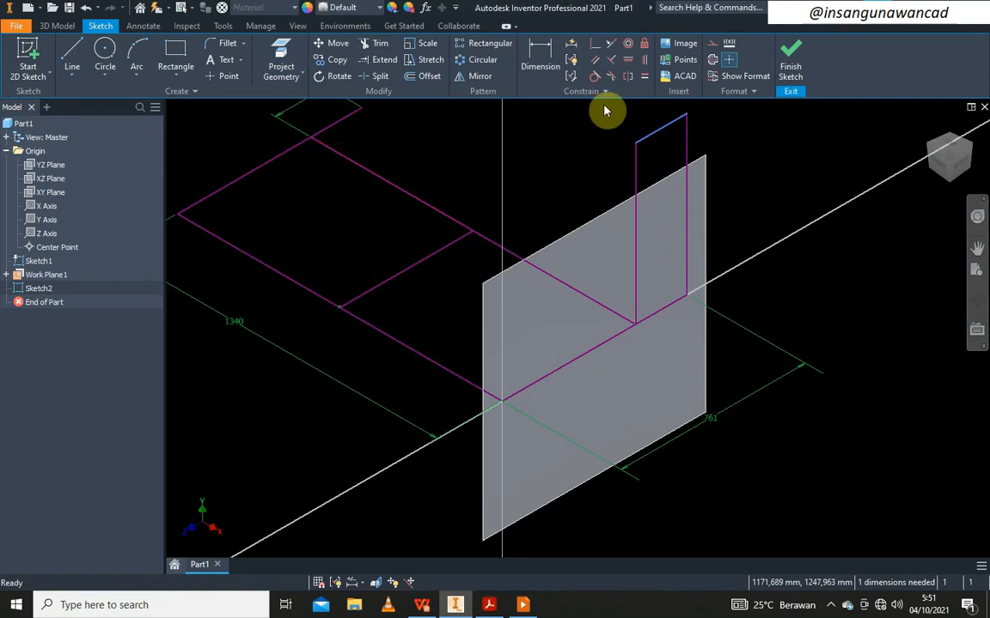
# Dimension the rear upright's height at 600 mm, as given in the LKS 2020 - M2 drawing
pyautogui.click(551, 56)
pyautogui.click(686, 159)
pyautogui.click(743, 143)
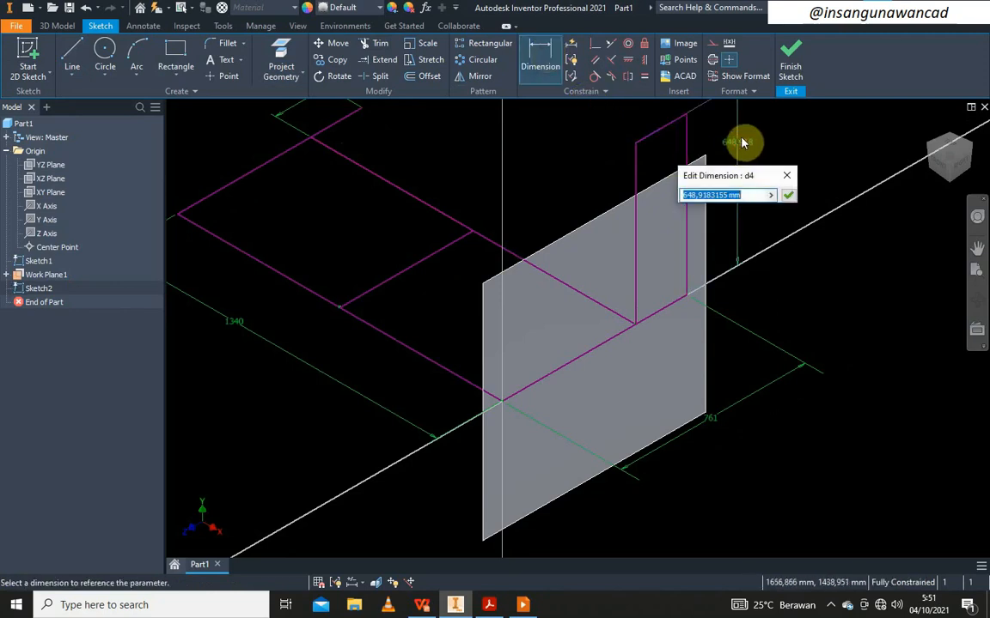
pyautogui.hotkey('alt', 'Tab')
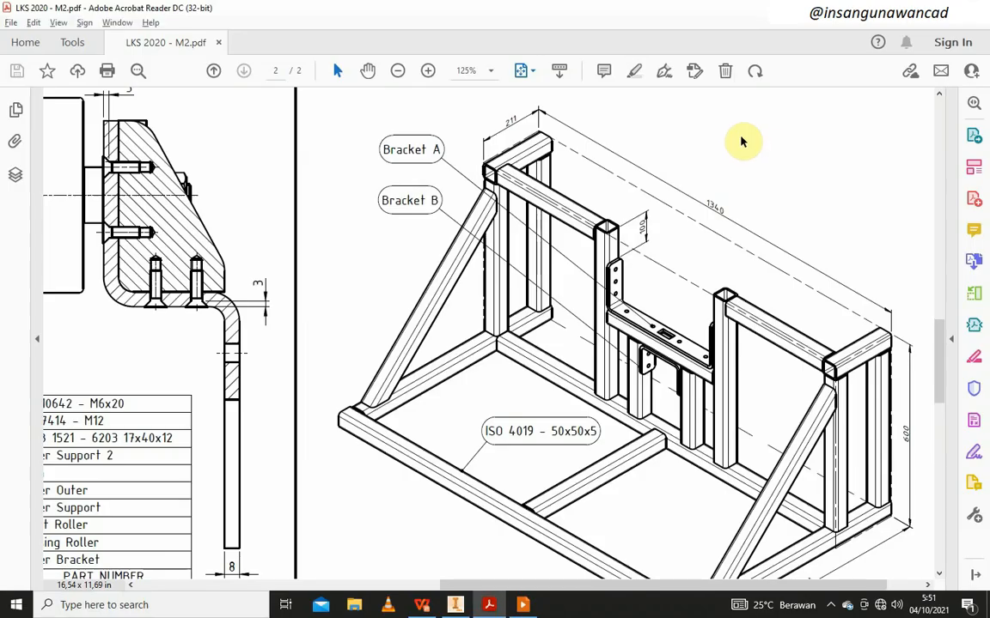
pyautogui.hotkey('alt', 'Tab')
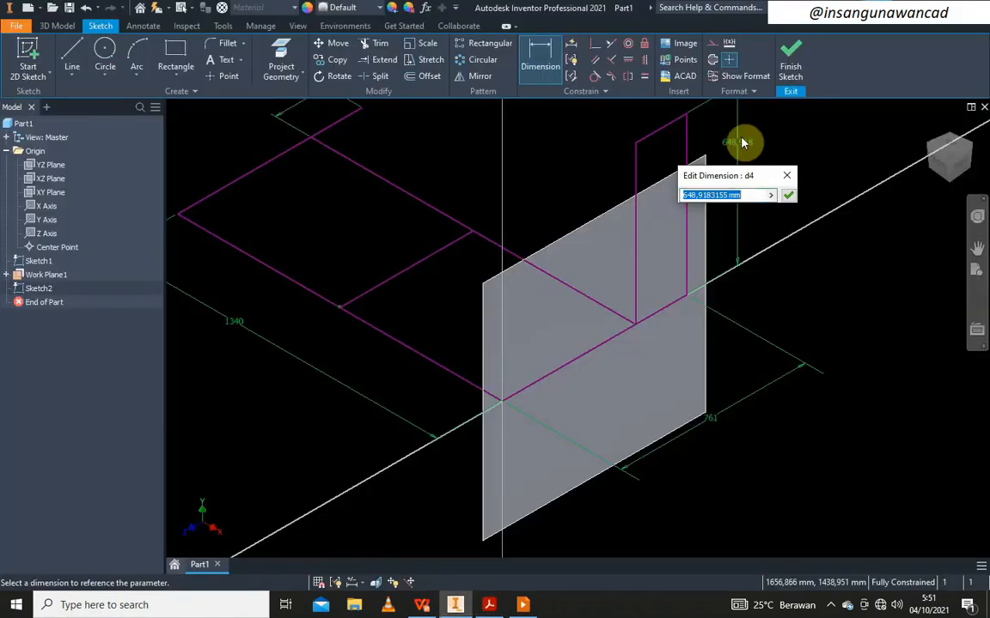
pyautogui.write('600')
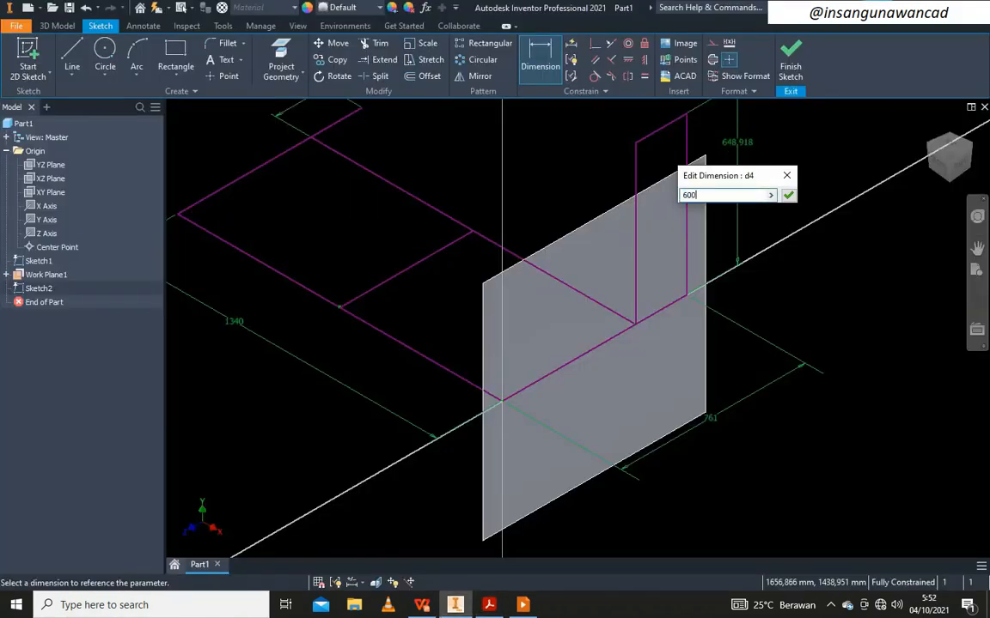
pyautogui.press('Return')
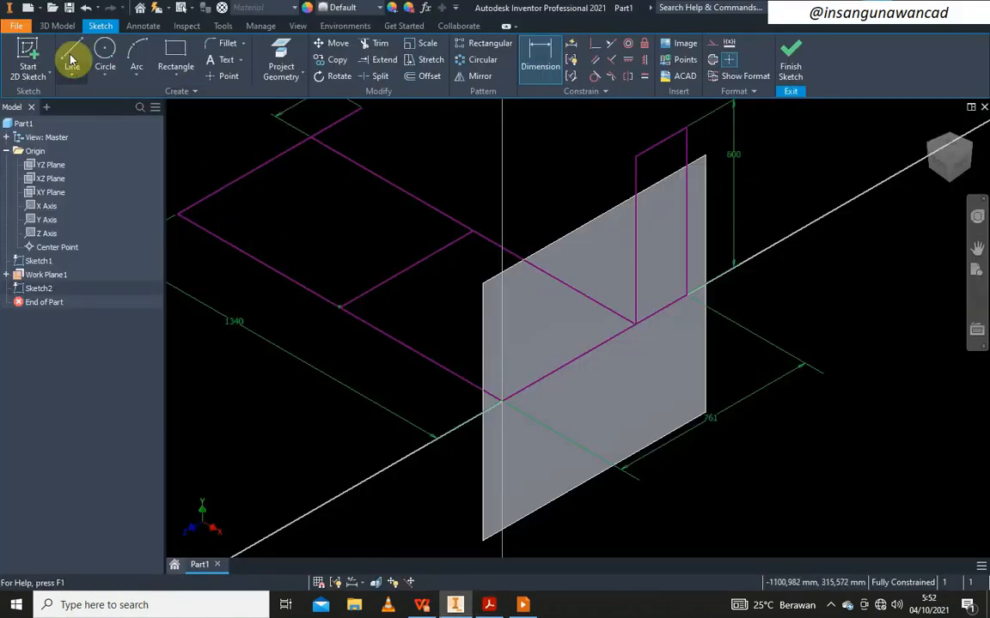
# Draw a diagonal brace line from about 501 mm up the second upright down to the projected side line
pyautogui.click(72, 60)
pyautogui.click(634, 184)
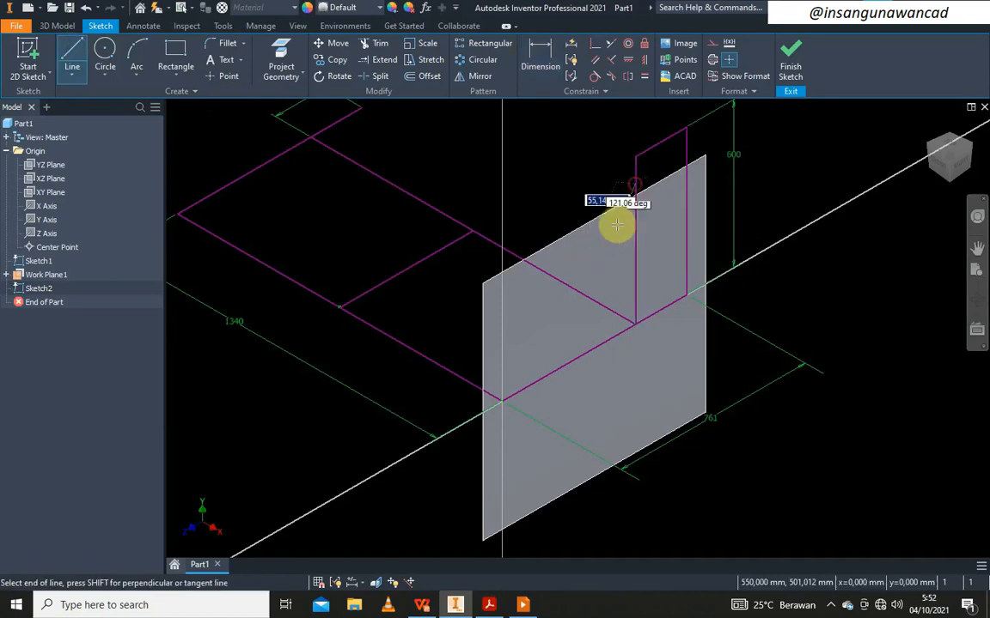
pyautogui.doubleClick(563, 368)
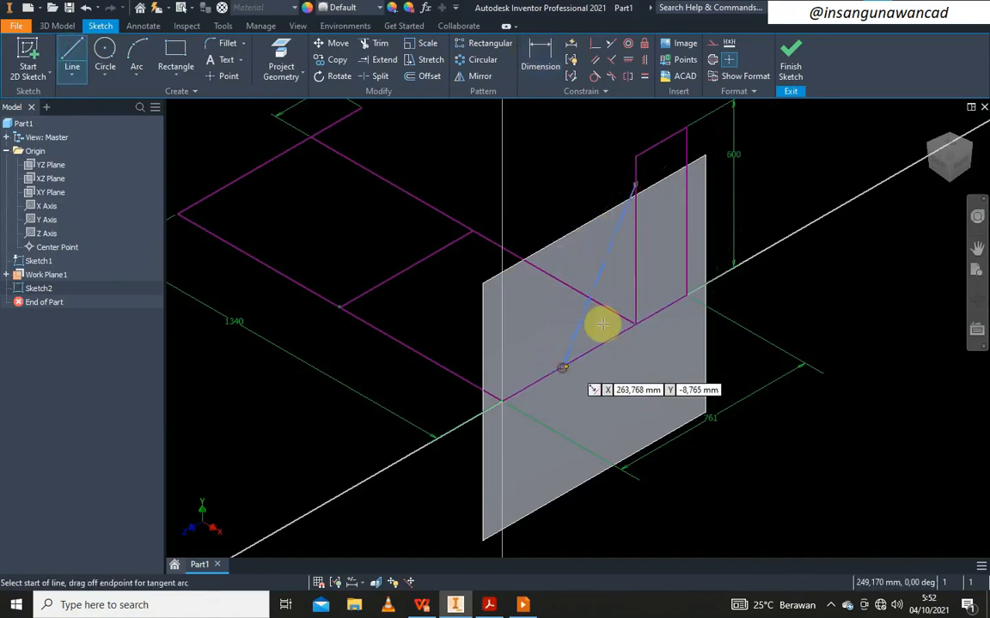
# Dimension the diagonal brace at 400 mm horizontally and 400 mm vertically
pyautogui.click(543, 62)
pyautogui.click(579, 332)
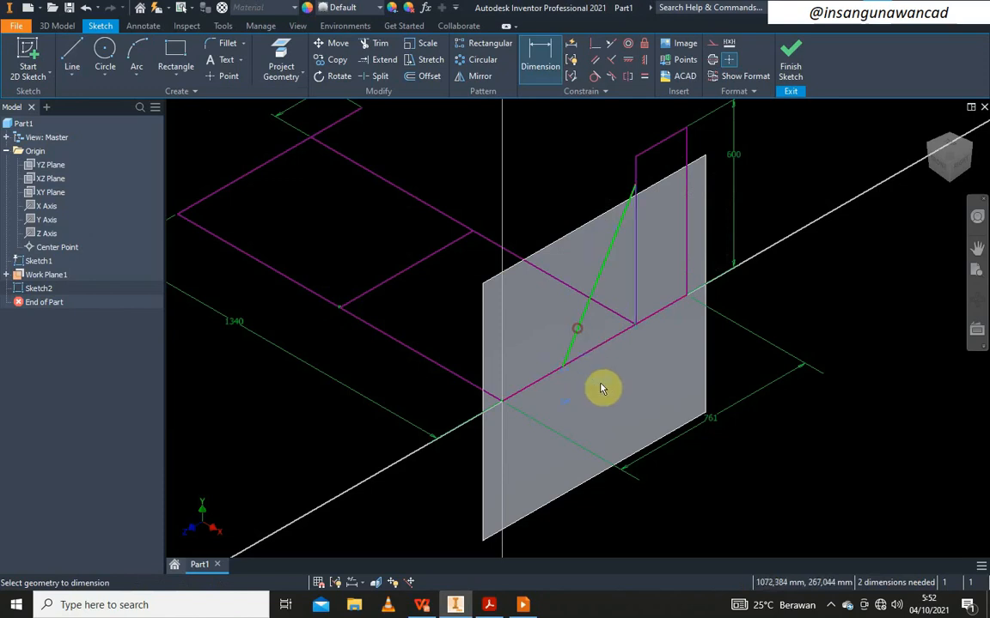
pyautogui.click(600, 390)
pyautogui.write('400')
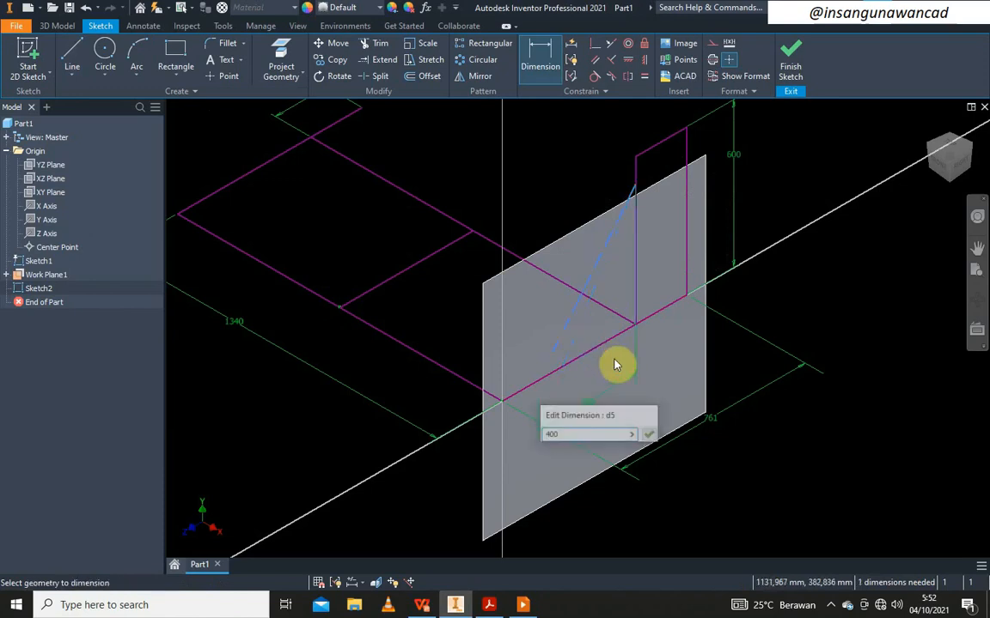
pyautogui.press('Return')
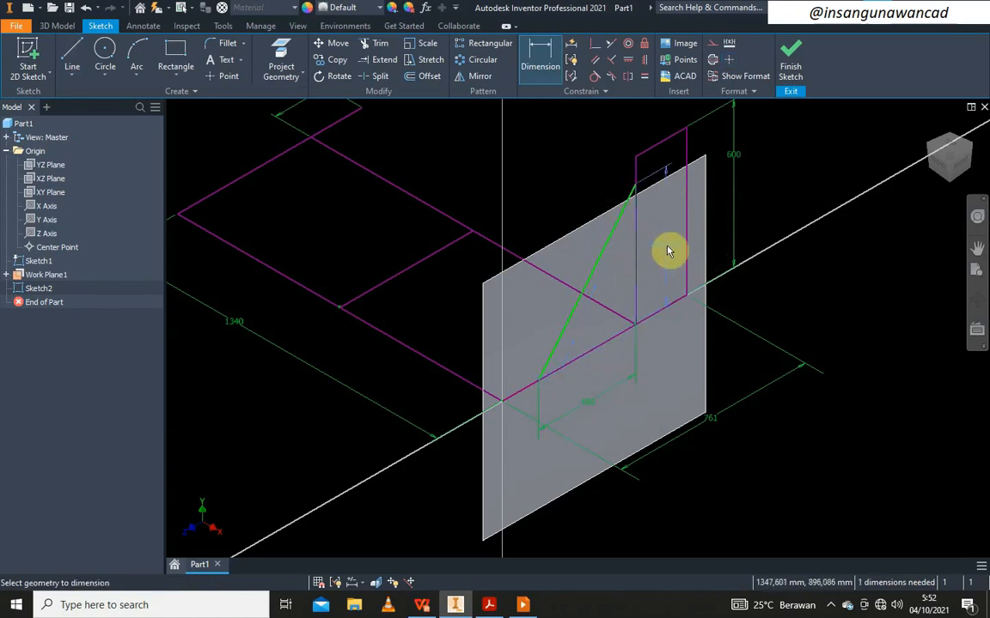
pyautogui.click(718, 229)
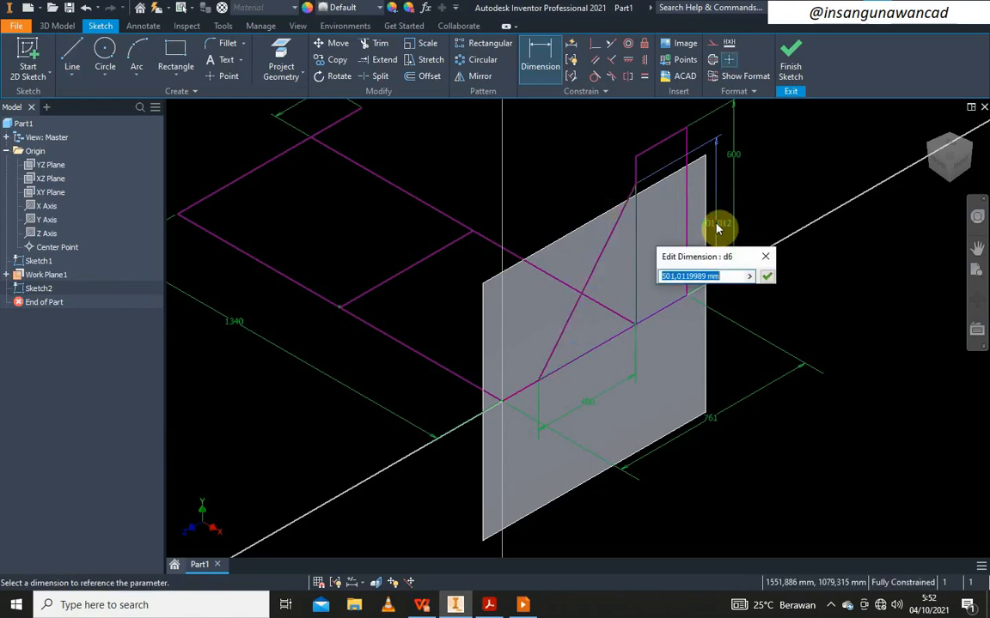
pyautogui.write('400')
pyautogui.press('Return')
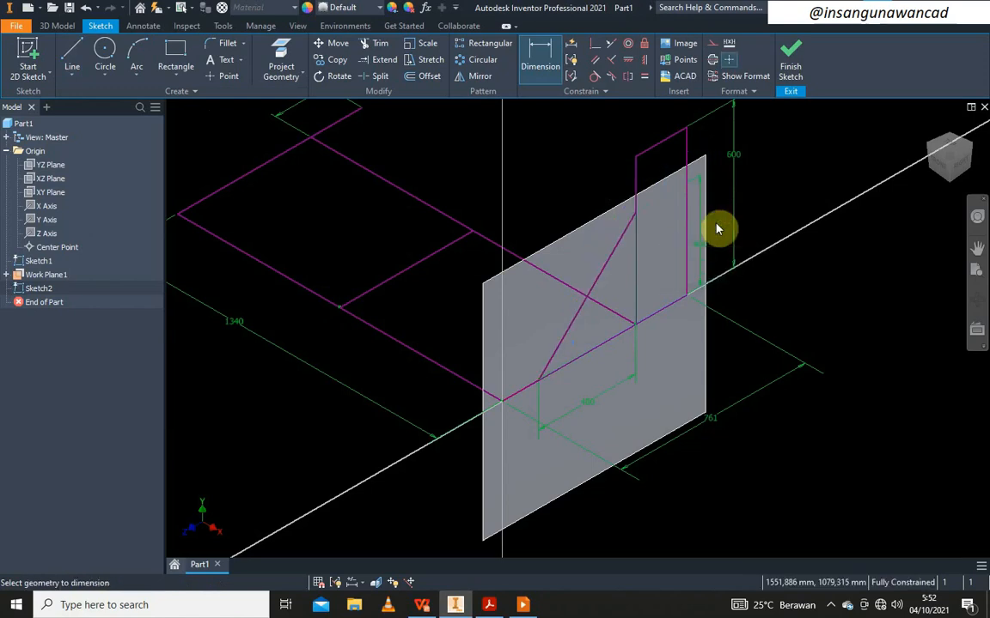
# Finish the side sketch and hide the side work plane
pyautogui.click(795, 65)
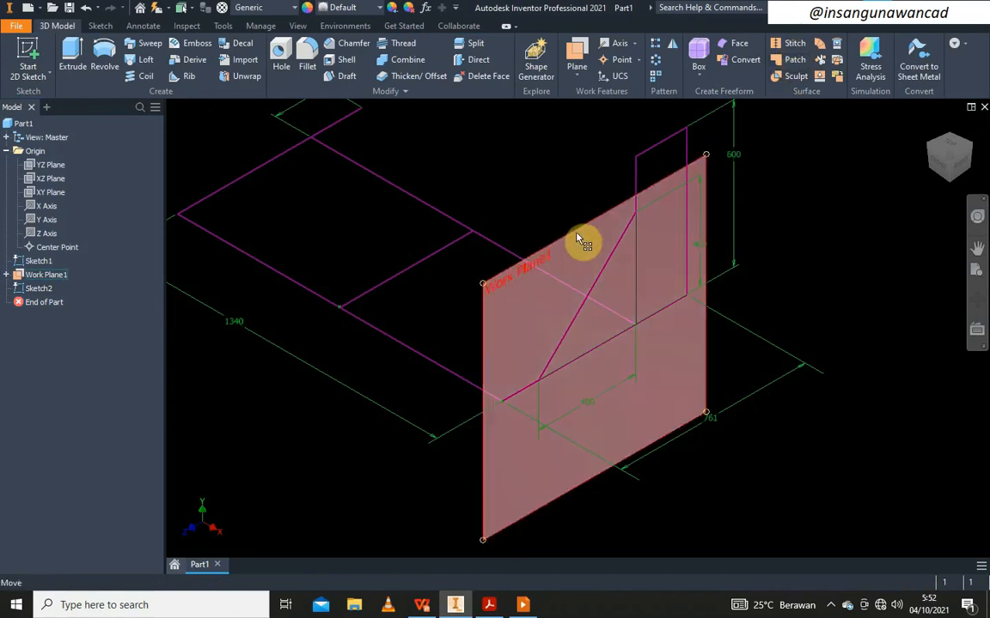
pyautogui.rightClick(580, 239)
pyautogui.click(606, 252)
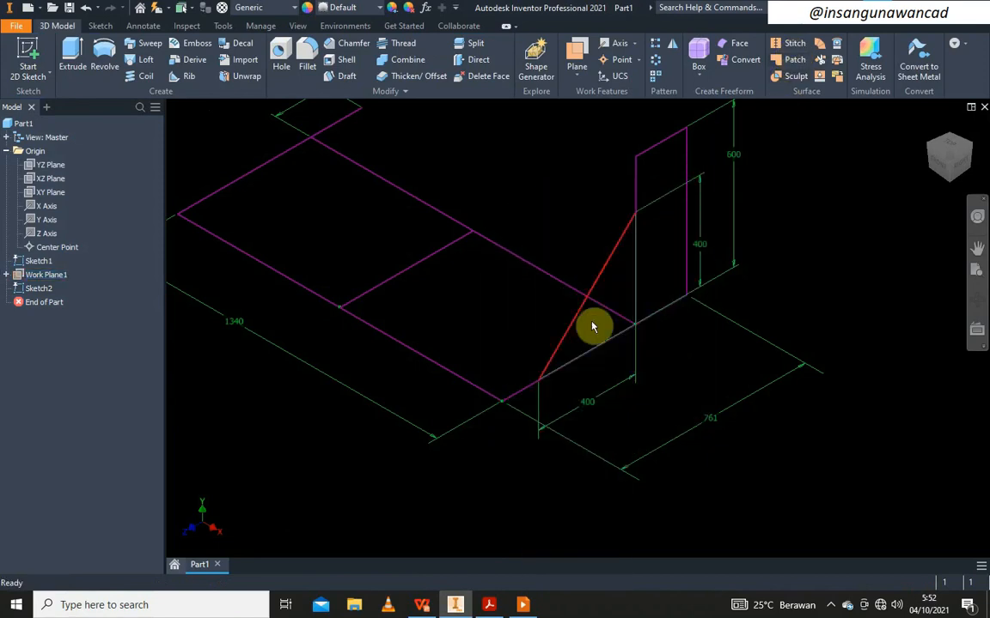
pyautogui.scroll(3, 581, 324)
pyautogui.moveTo(431, 276); pyautogui.dragTo(443, 273, button='middle')
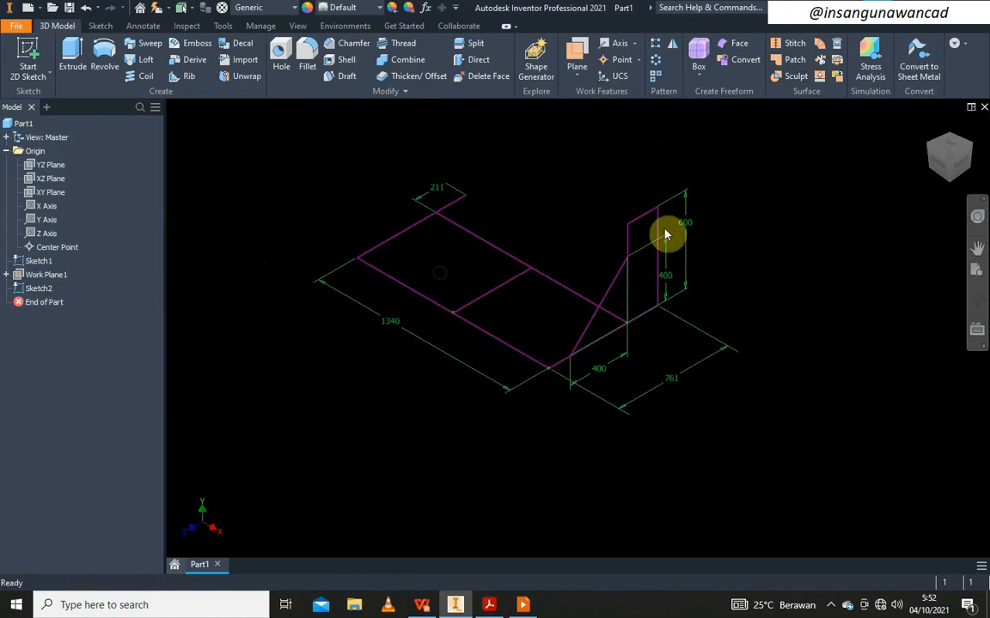
# Create a work plane through the base frame's opposite side line, parallel to the YZ Plane
pyautogui.click(933, 154)
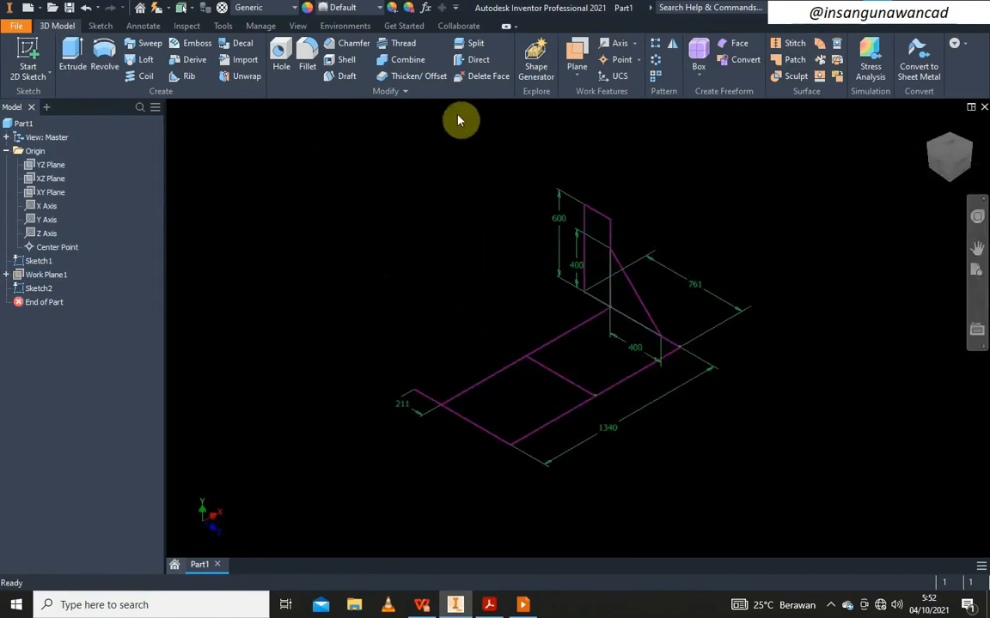
pyautogui.click(574, 62)
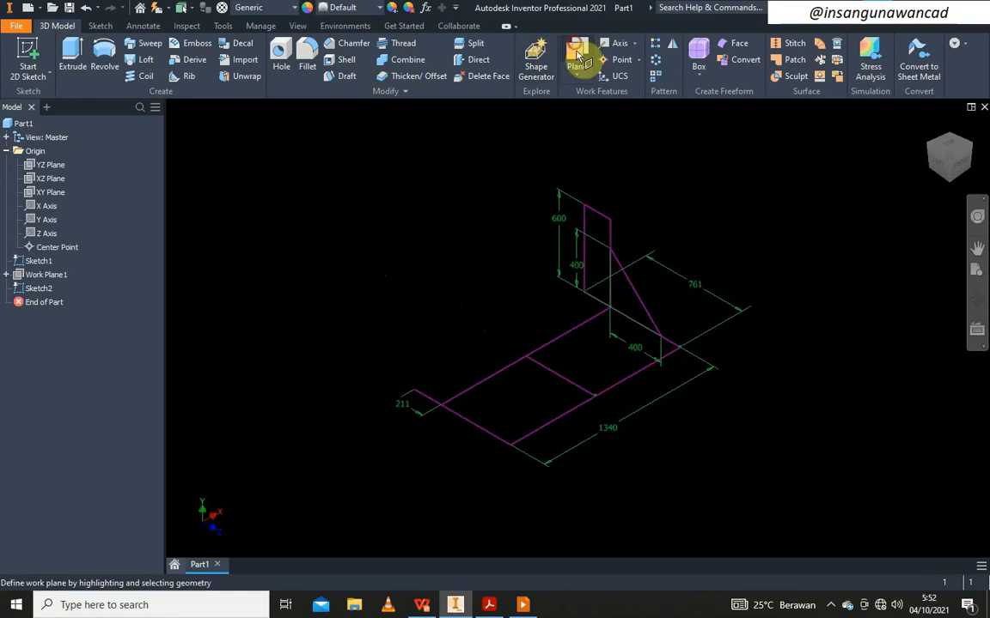
pyautogui.click(482, 430)
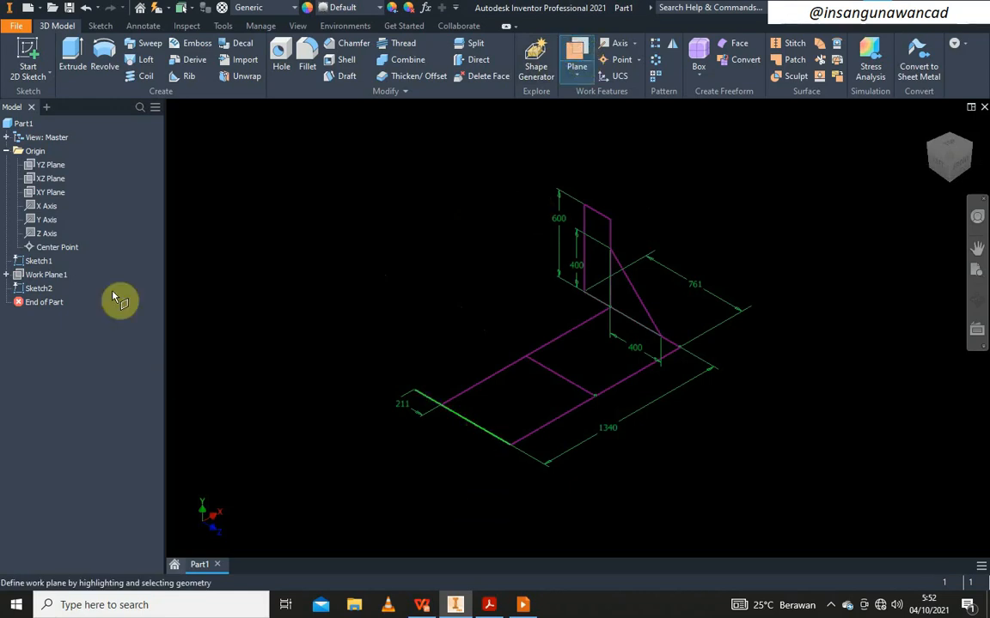
pyautogui.click(51, 166)
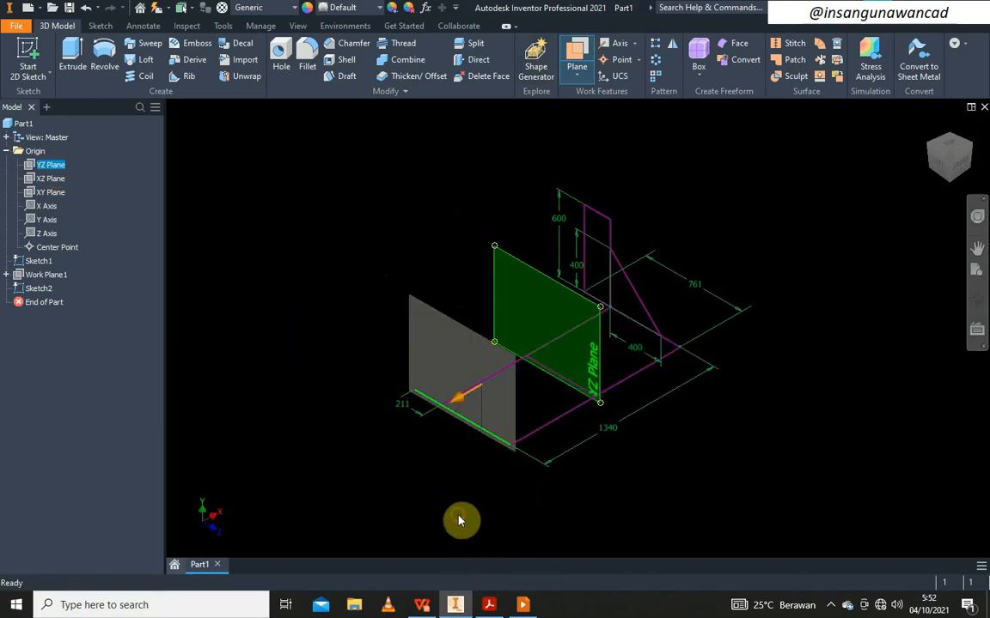
pyautogui.click(461, 518)
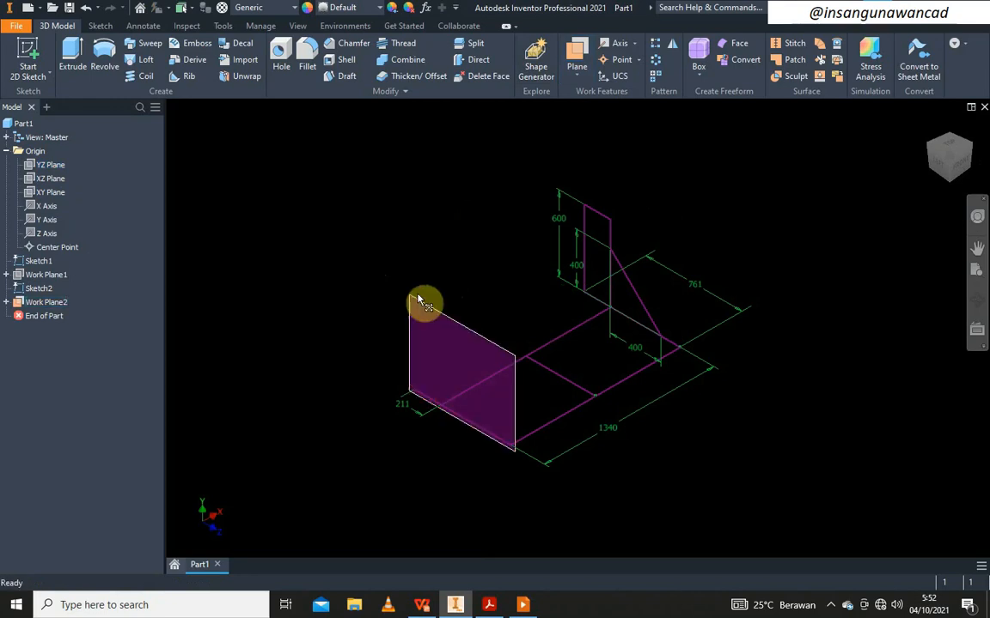
# Start a sketch on the new side work plane and project the existing uprights, top line and diagonal brace onto it
pyautogui.click(28, 60)
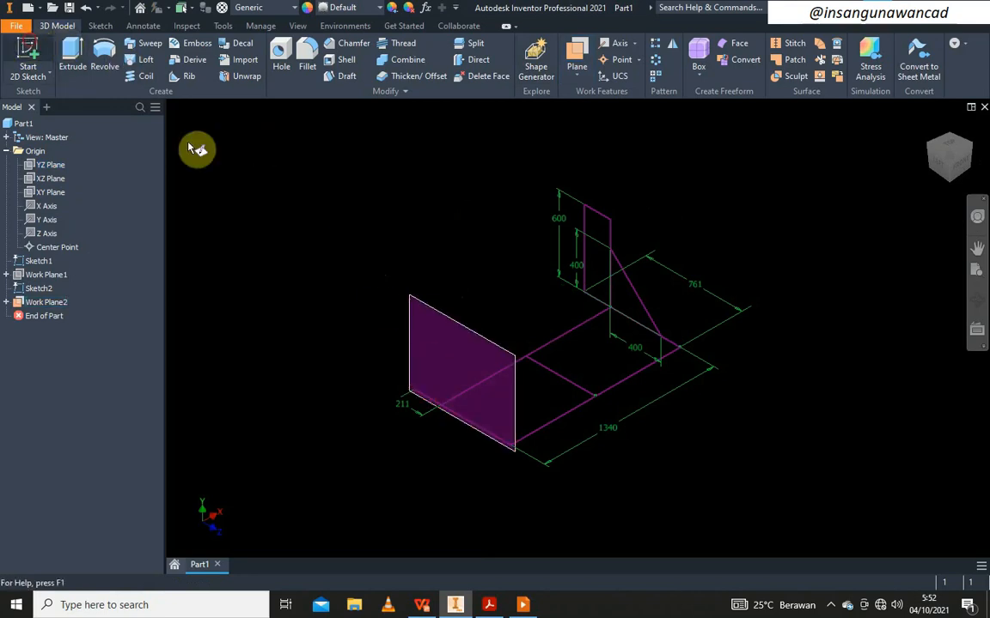
pyautogui.click(436, 320)
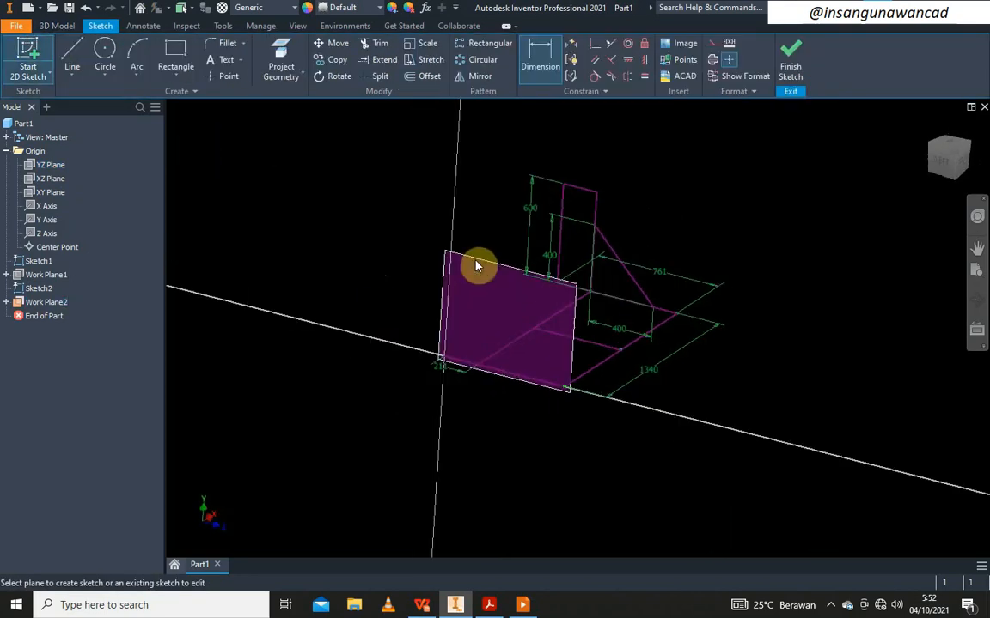
pyautogui.rightClick(663, 227)
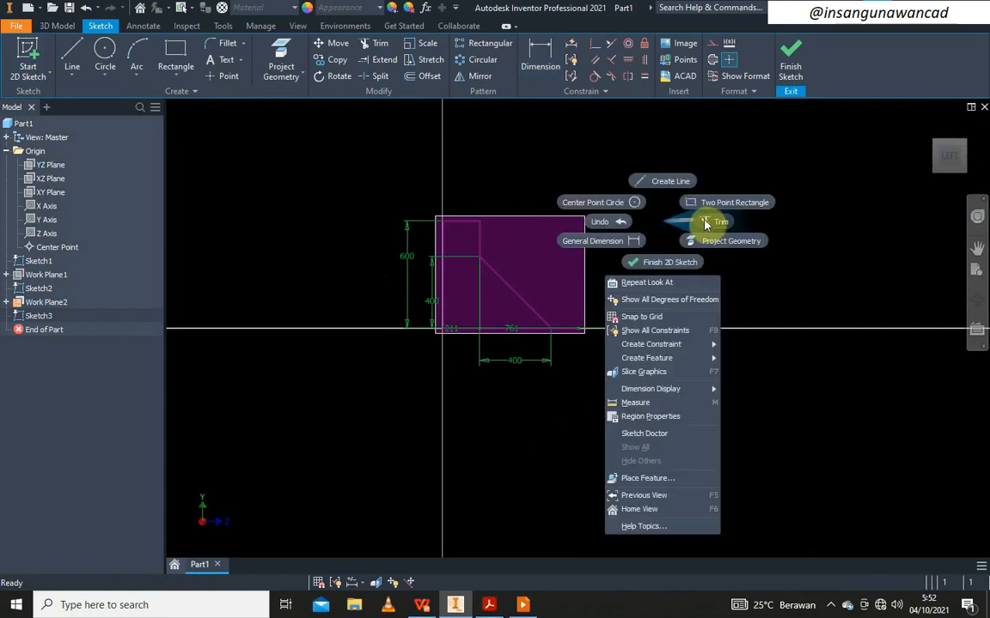
pyautogui.click(662, 229)
pyautogui.click(971, 150)
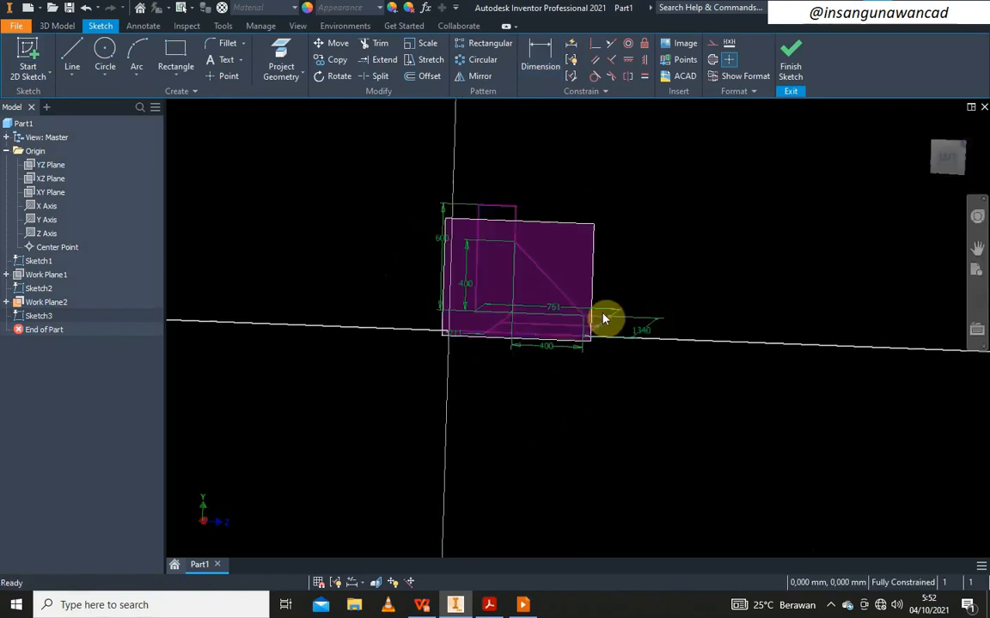
pyautogui.click(280, 53)
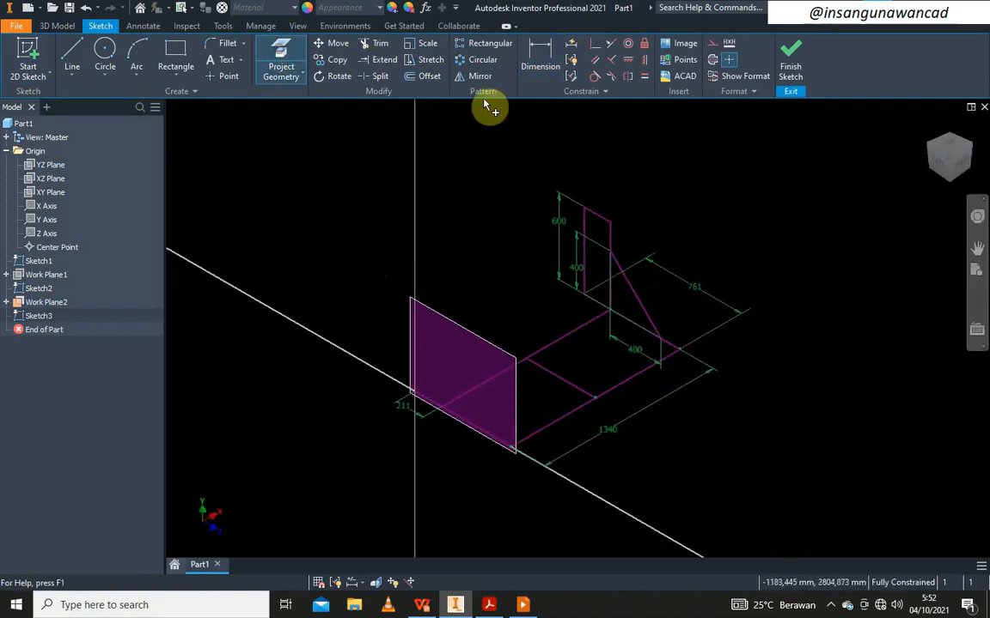
pyautogui.click(598, 216)
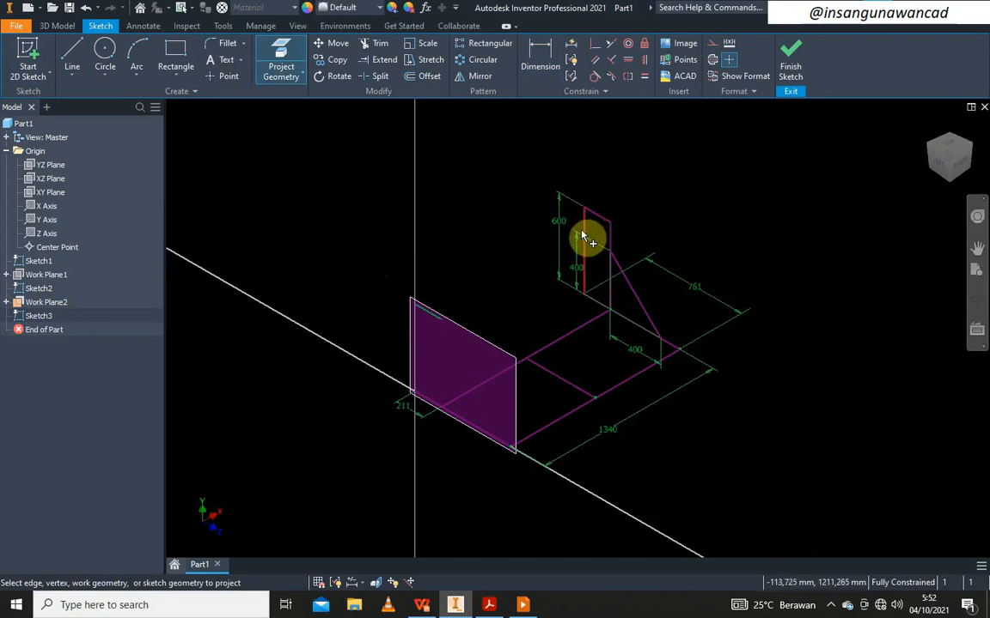
pyautogui.click(625, 277)
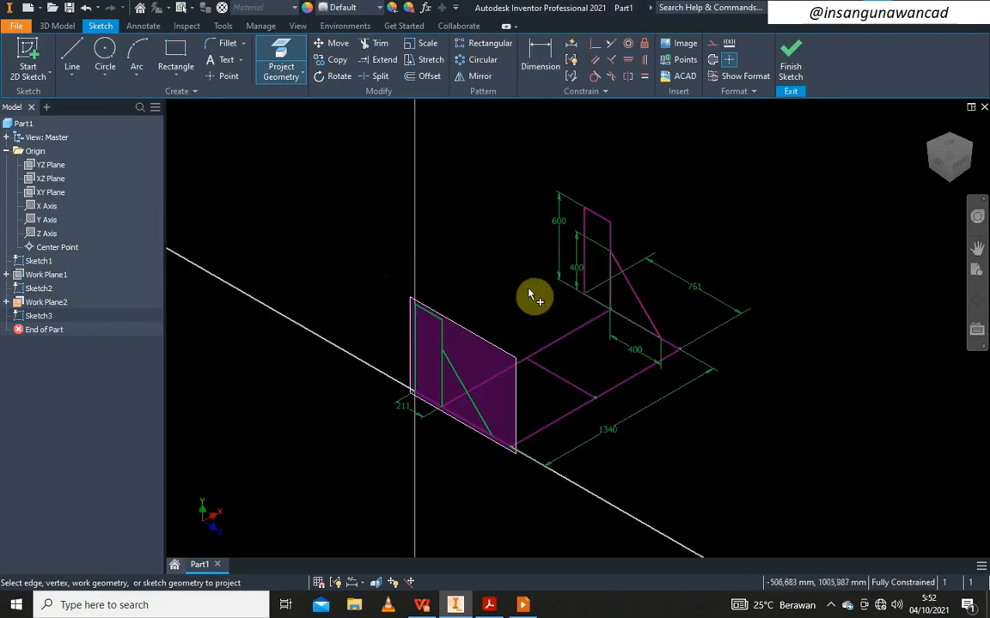
pyautogui.rightClick(501, 223)
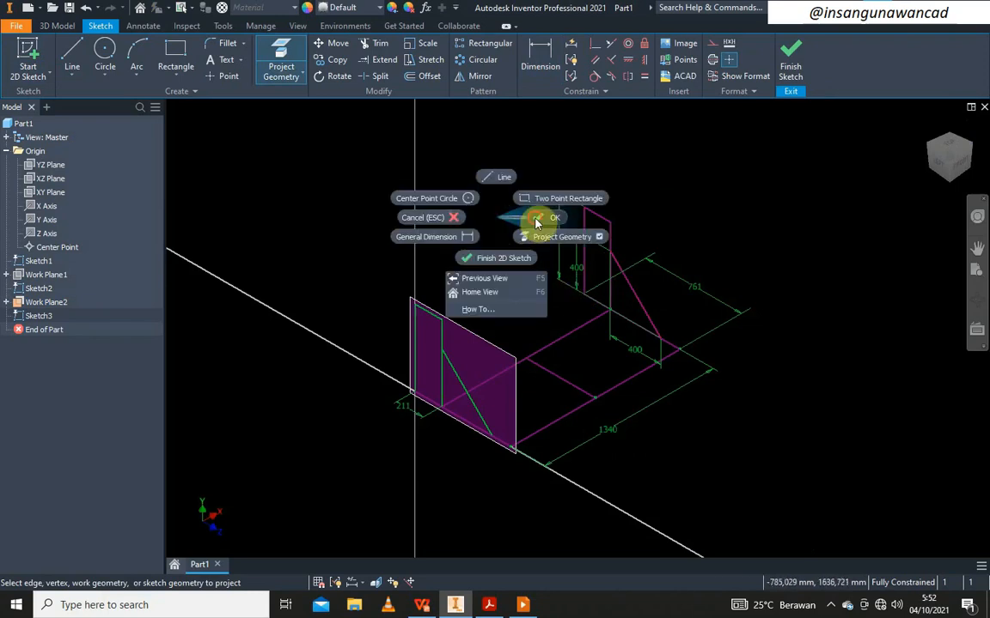
pyautogui.click(537, 232)
# Finish the projected side sketch and hide its work plane
pyautogui.click(790, 66)
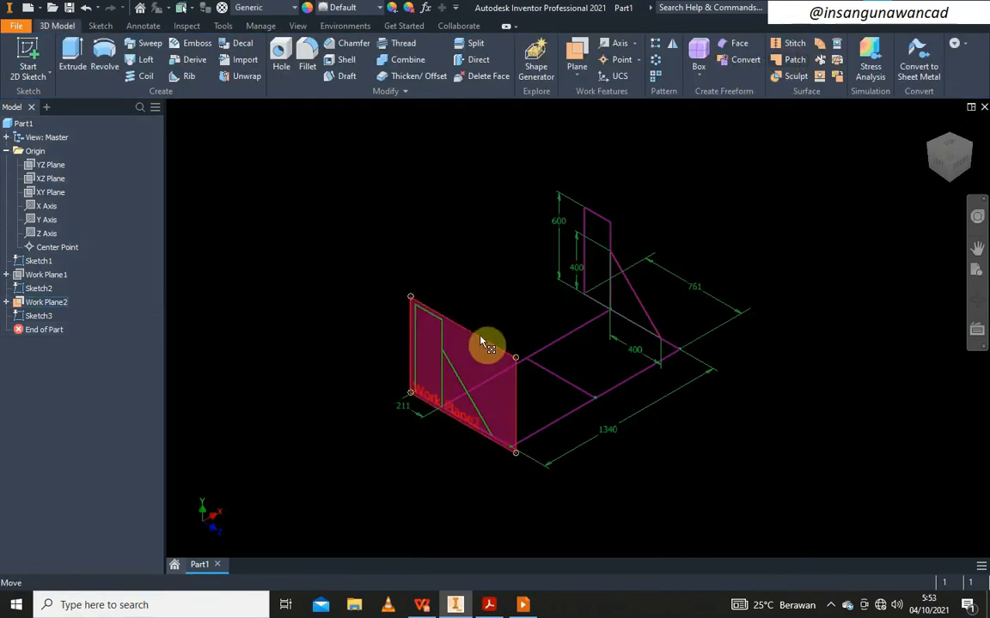
pyautogui.rightClick(488, 342)
pyautogui.click(514, 260)
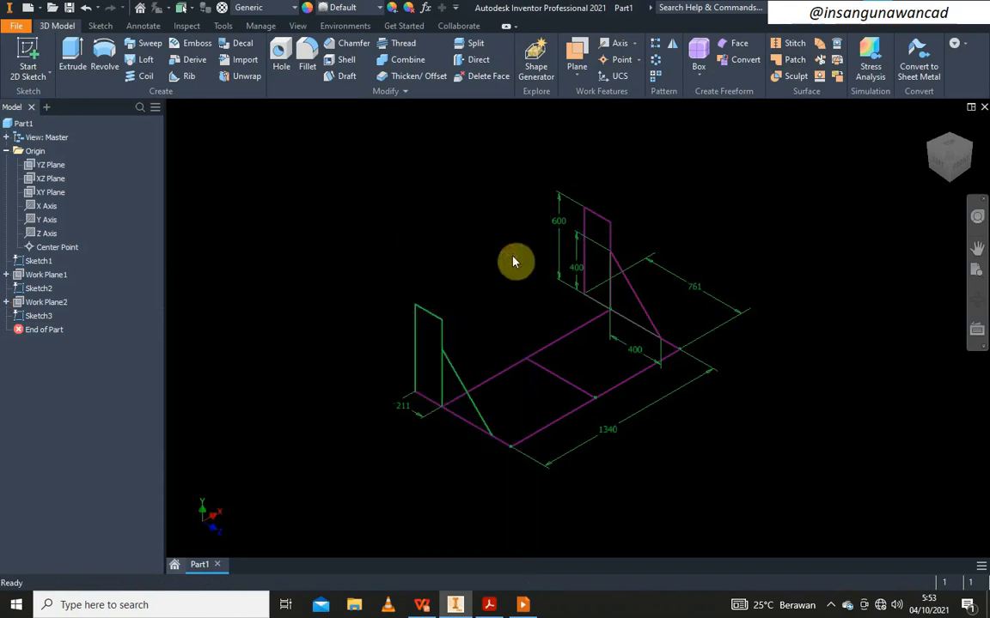
# Set the base frame's overall depth to 800 mm and update the model
pyautogui.doubleClick(711, 293)
pyautogui.write('800')
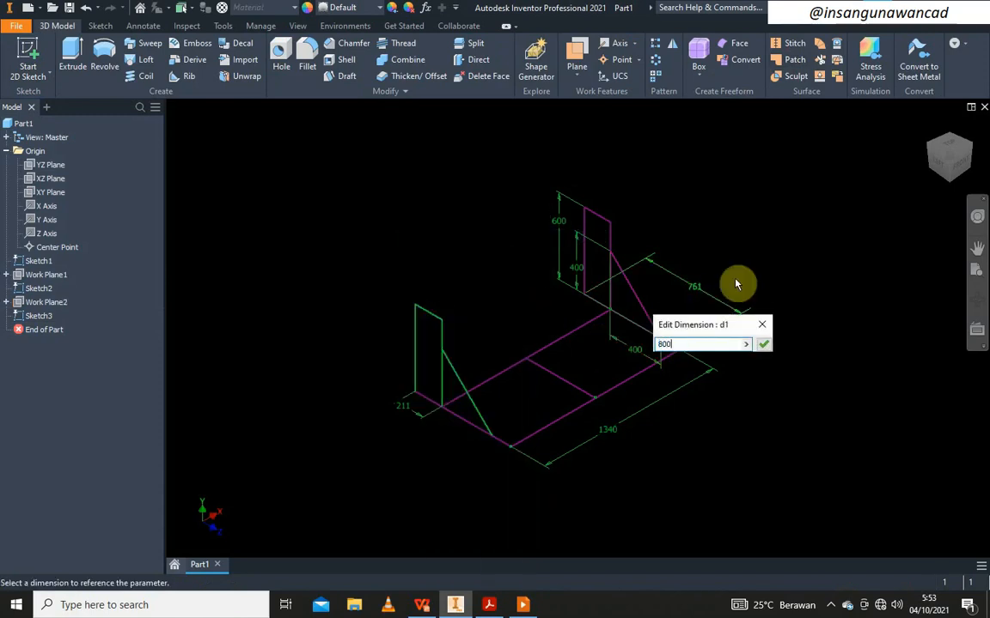
pyautogui.press('Return')
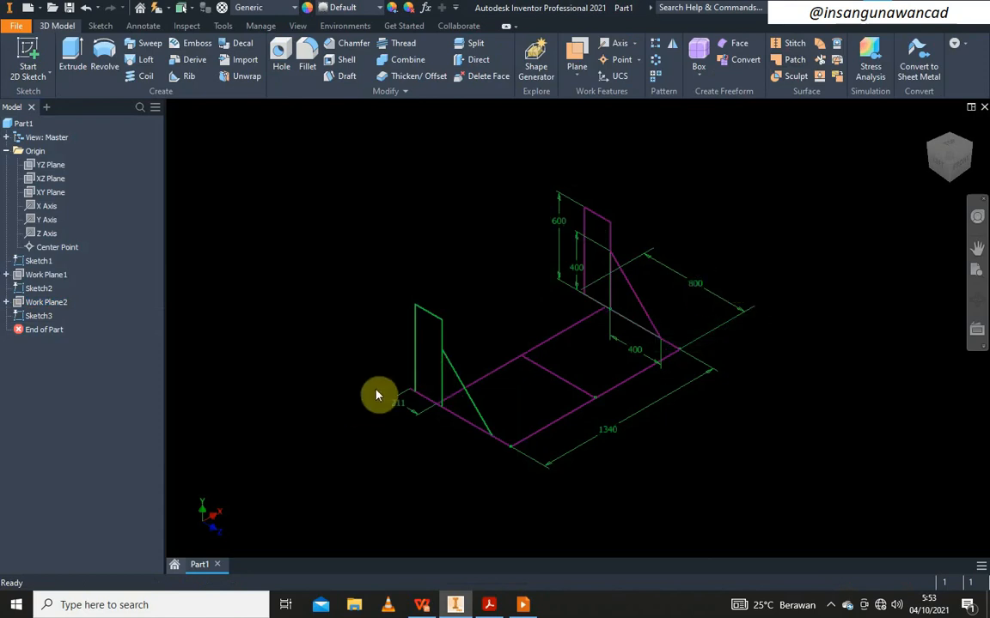
pyautogui.click(161, 8)
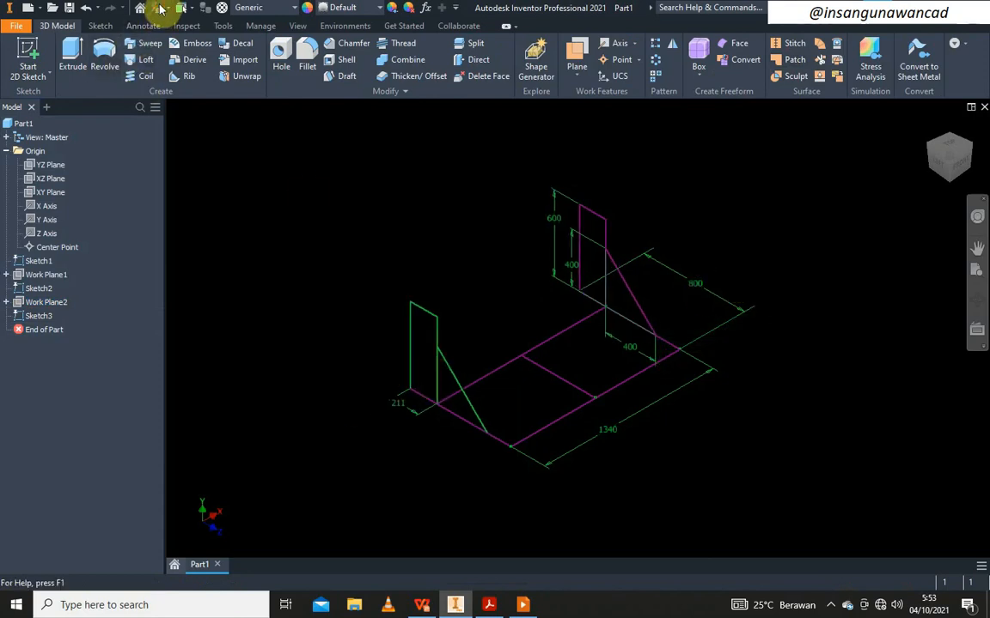
# Set the diagonal brace's vertical dimension to 500 mm
pyautogui.doubleClick(571, 273)
pyautogui.write('500')
pyautogui.press('Return')
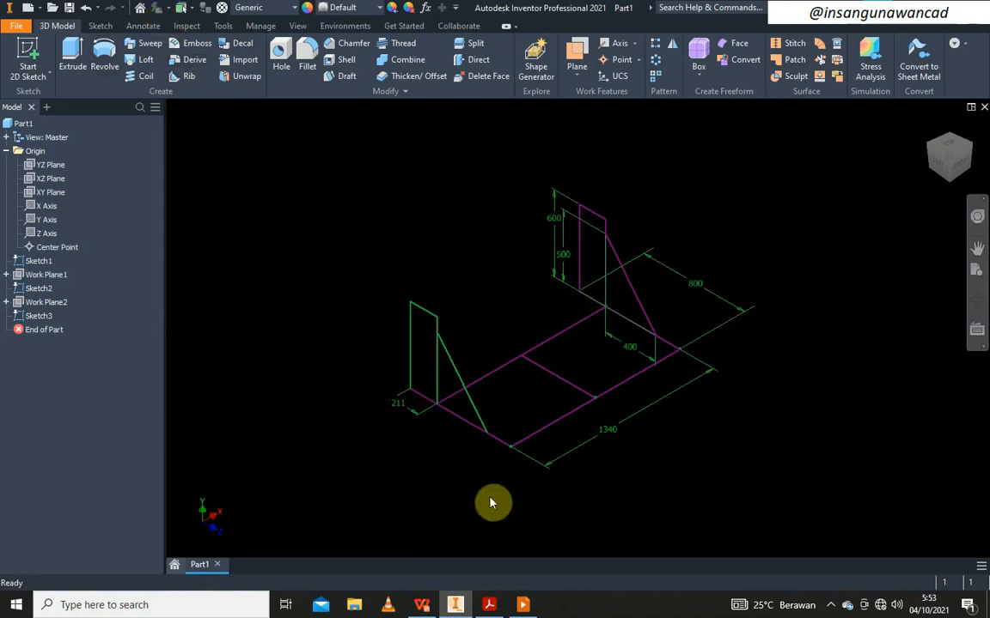
# Undo the depth and brace height changes, and redo the hiding of the side work plane
pyautogui.hotkey('ctrl', 'z')
pyautogui.hotkey('ctrl', 'z')
pyautogui.hotkey('ctrl', 'z')
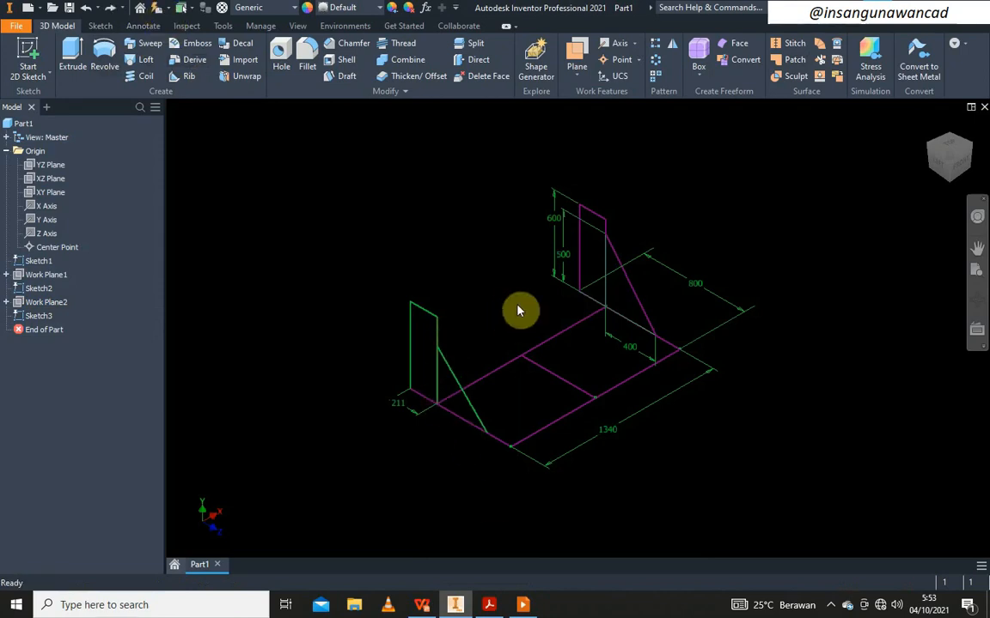
pyautogui.hotkey('ctrl', 'z')
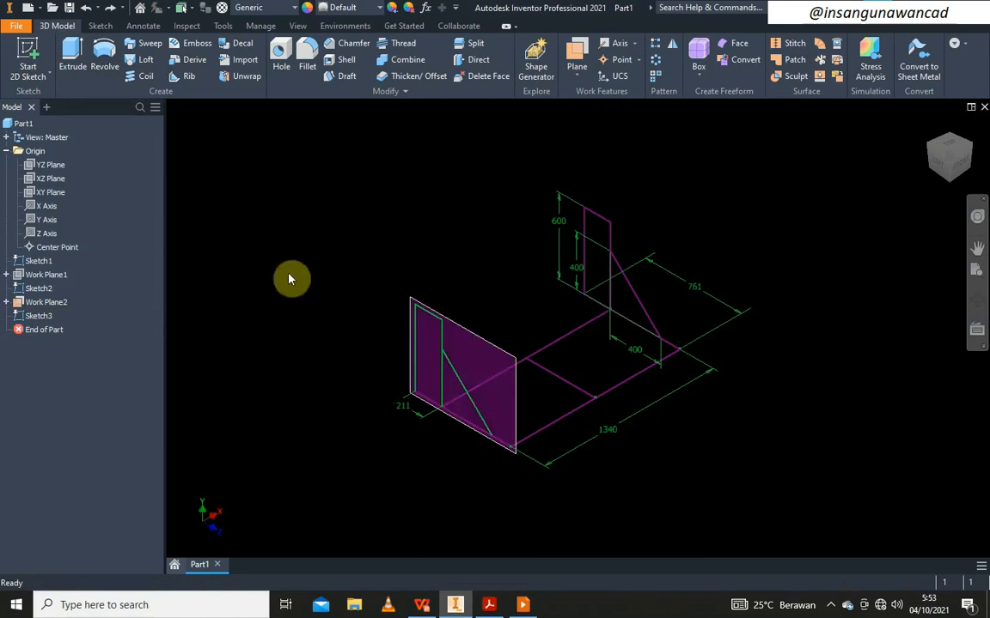
pyautogui.click(110, 9)
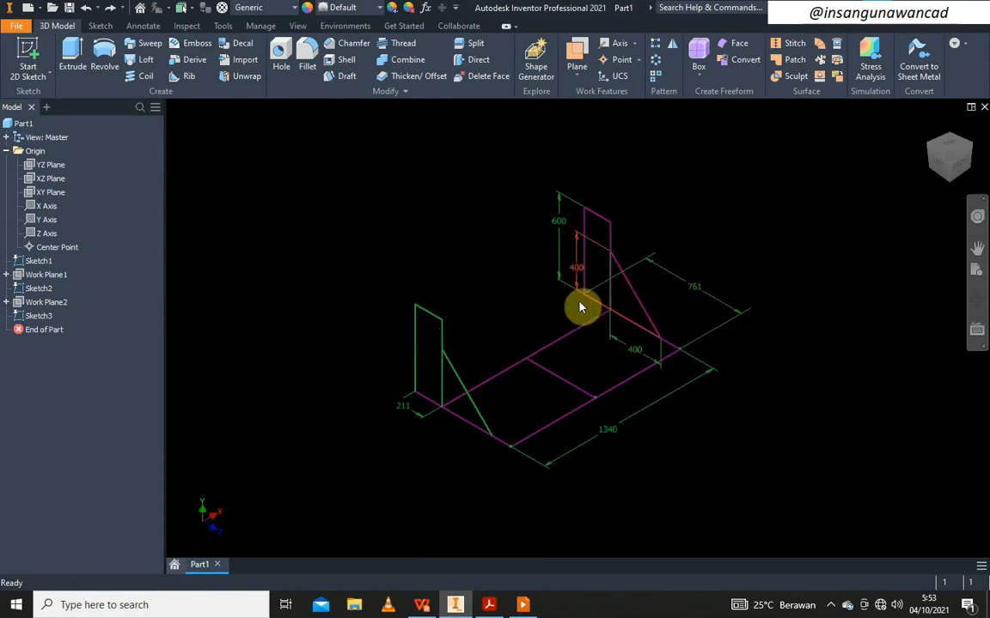
# Examine the frame's rear uprights and top rails in the LKS 2020 - M2 drawing and return to the part in Inventor
pyautogui.click(489, 606)
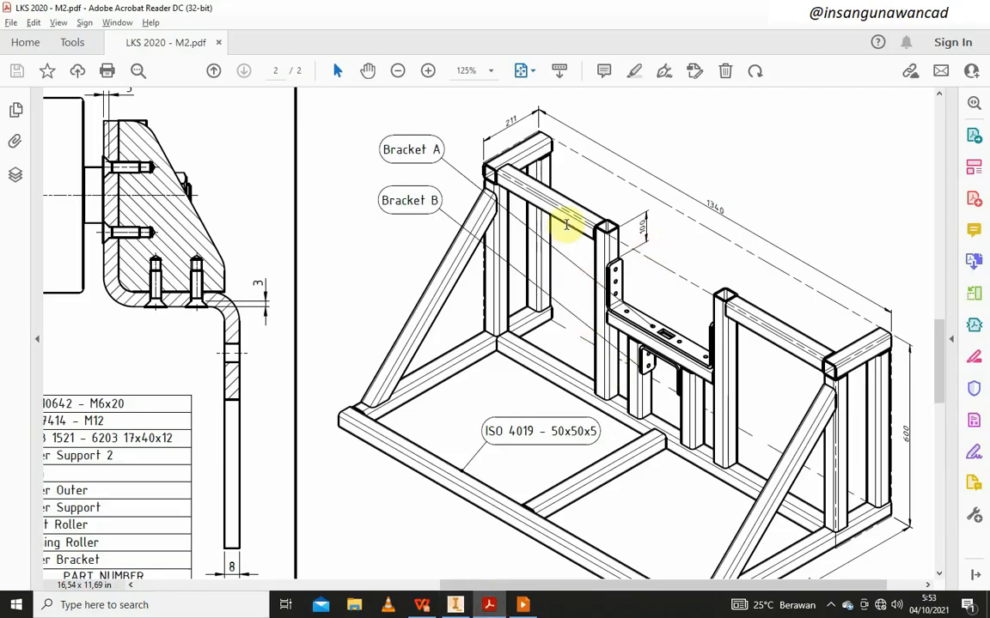
pyautogui.moveTo(472, 608)
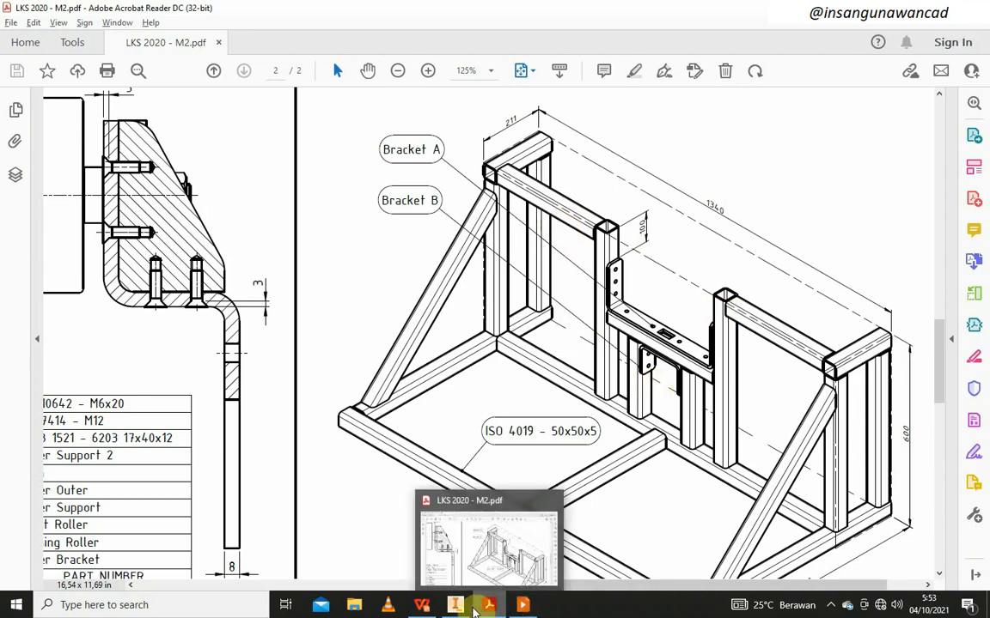
pyautogui.click(425, 545)
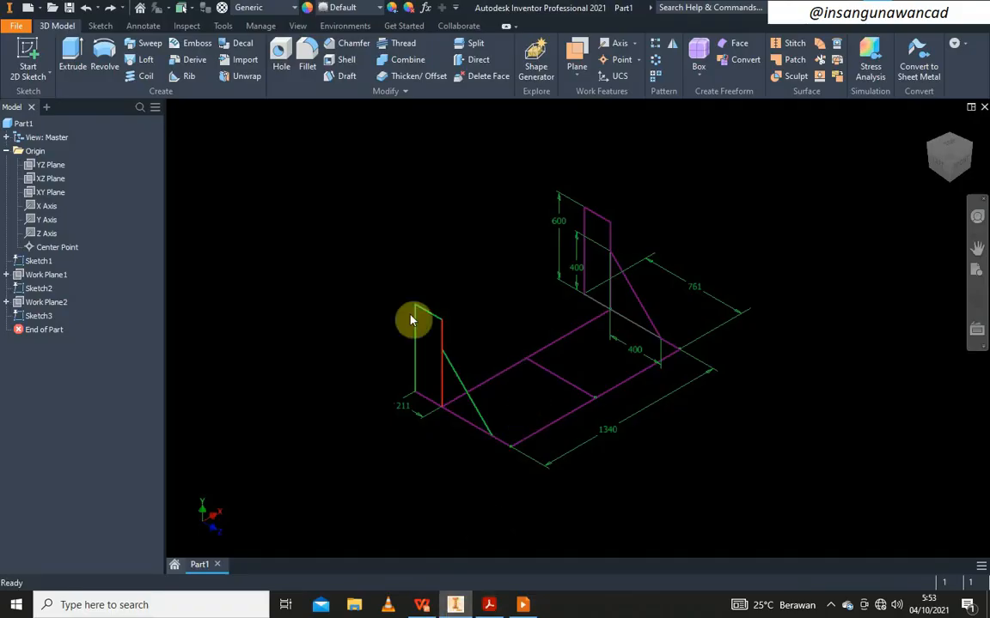
pyautogui.click(27, 58)
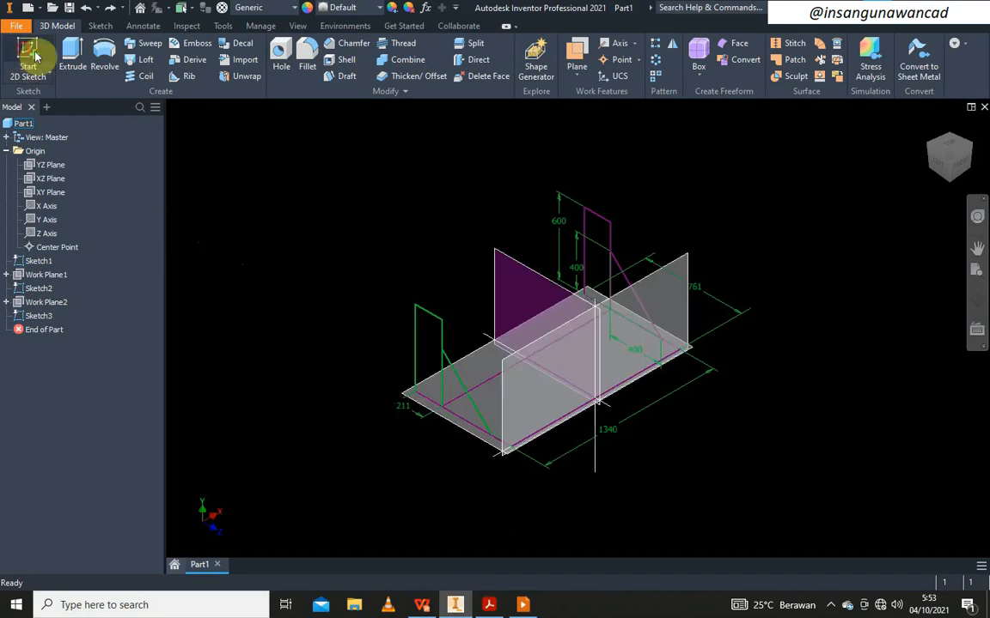
pyautogui.keyDown('shift'); pyautogui.moveTo(562, 324); pyautogui.dragTo(625, 321, button='middle'); pyautogui.keyUp('shift')
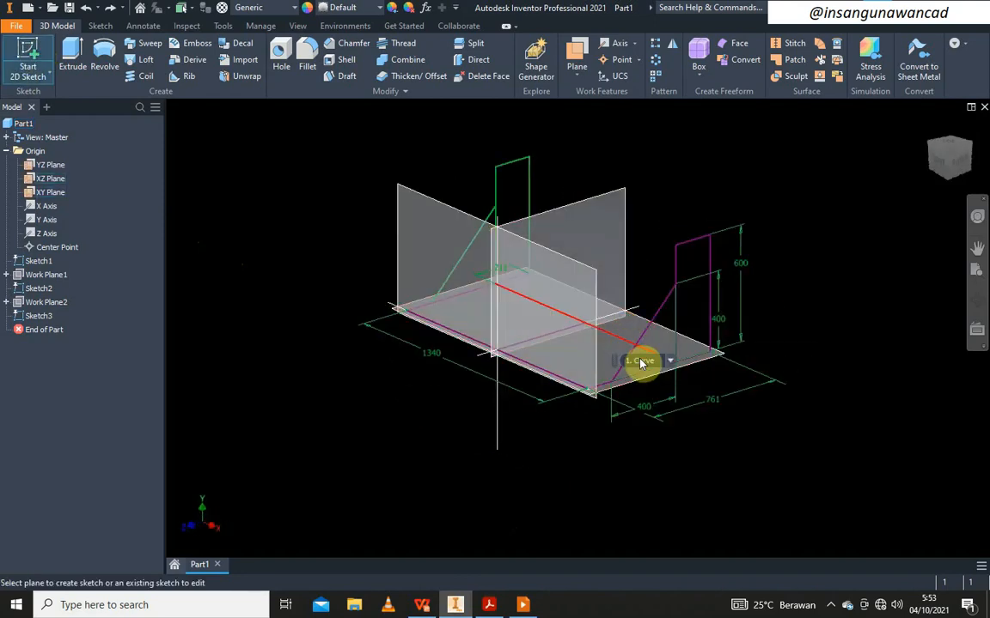
pyautogui.click(632, 346)
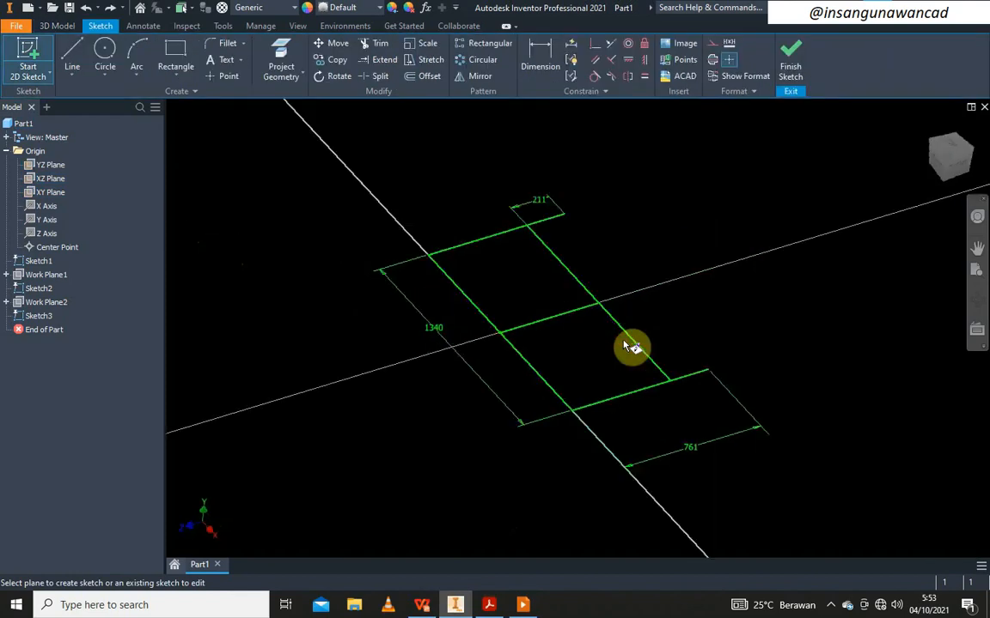
pyautogui.hotkey('ctrl', 'z')
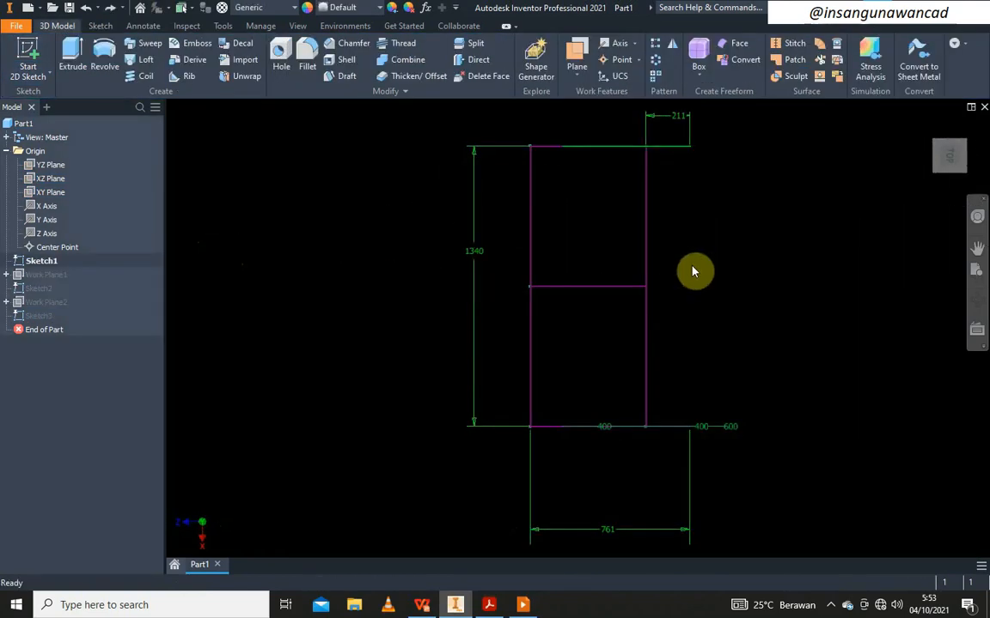
# Create a vertical work plane through the base frame's rear long line and the side frame's inner upright
pyautogui.click(953, 184)
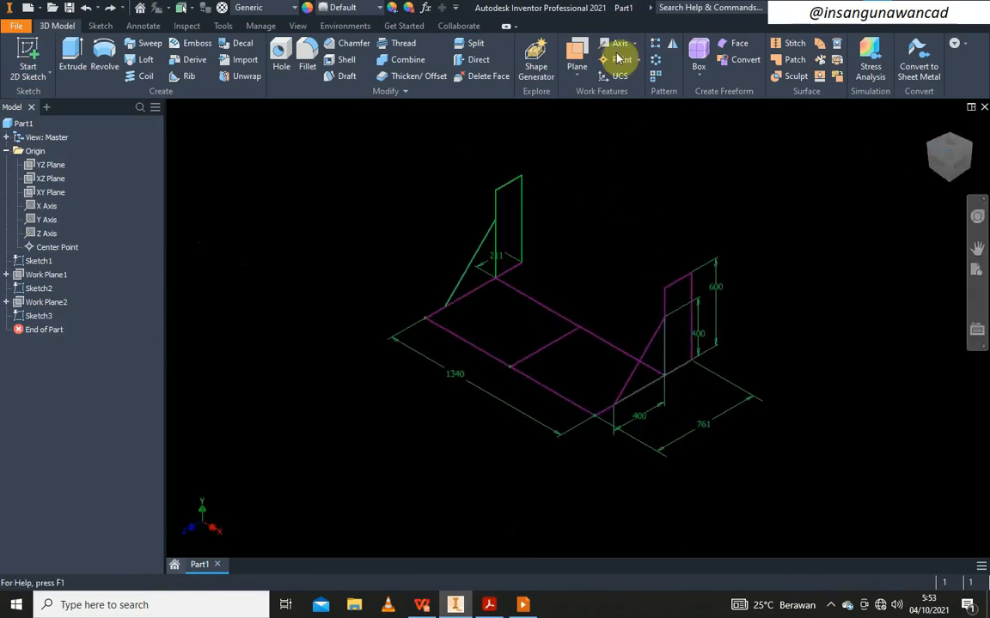
pyautogui.click(576, 55)
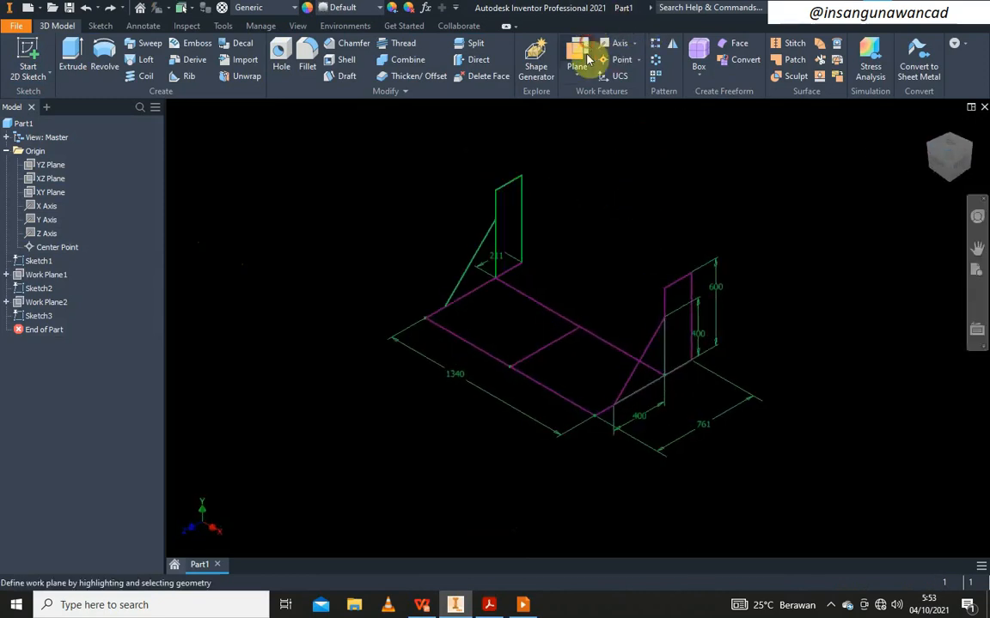
pyautogui.click(533, 303)
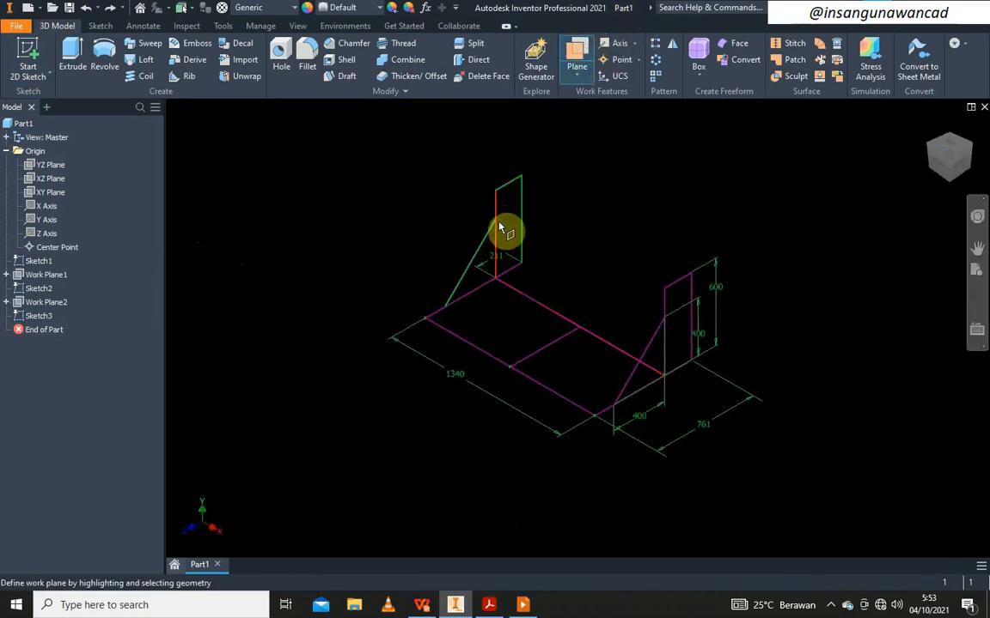
pyautogui.click(663, 304)
pyautogui.rightClick(599, 160)
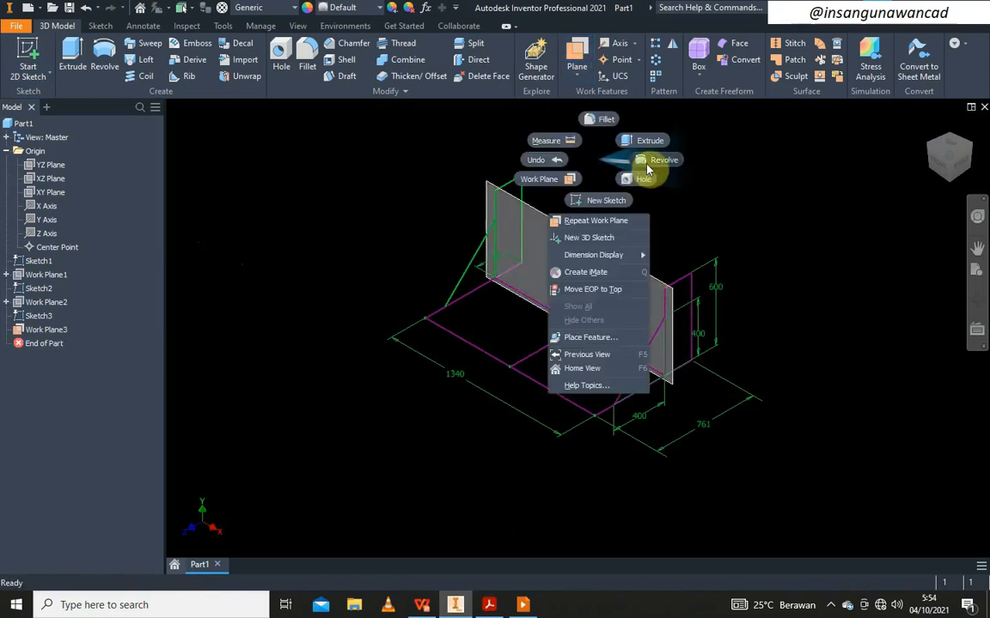
pyautogui.click(607, 166)
# Start a sketch on the new vertical work plane and project the base frame's rear line and the side frame's inner upright into it
pyautogui.moveTo(553, 201); pyautogui.dragTo(530, 220, button='middle')
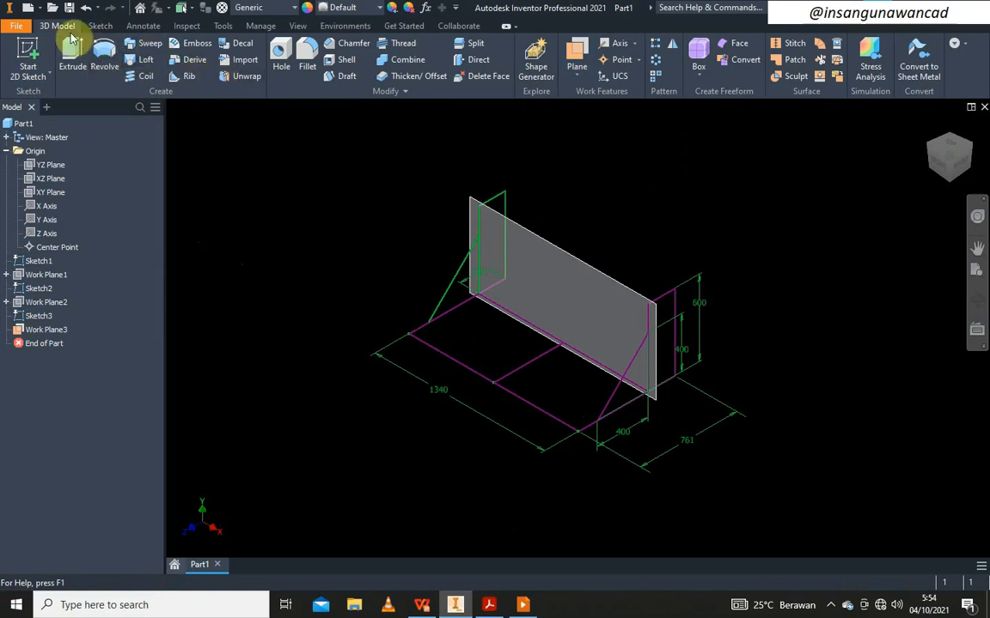
pyautogui.click(30, 49)
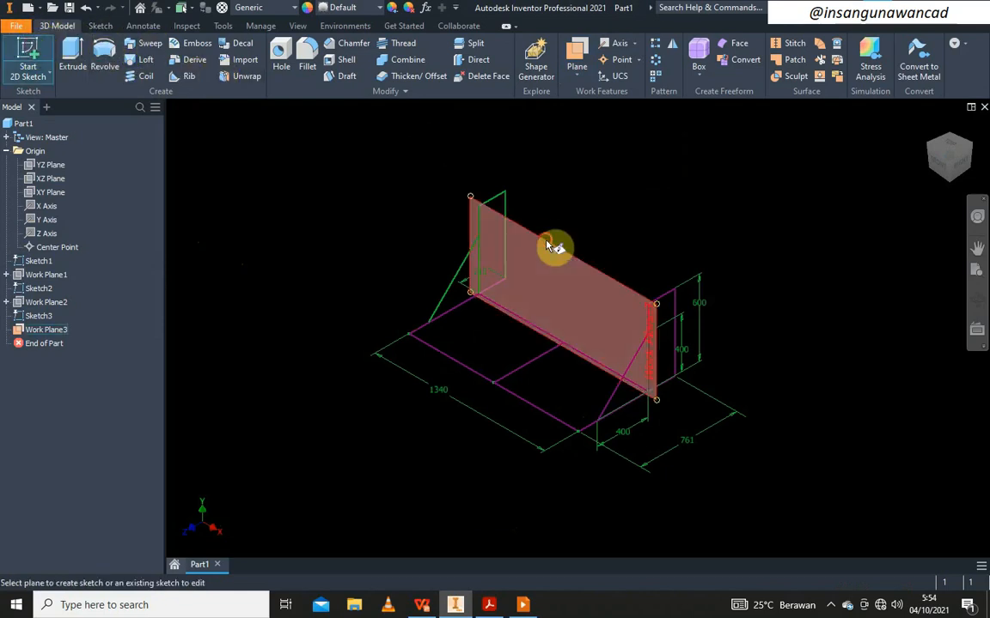
pyautogui.click(554, 244)
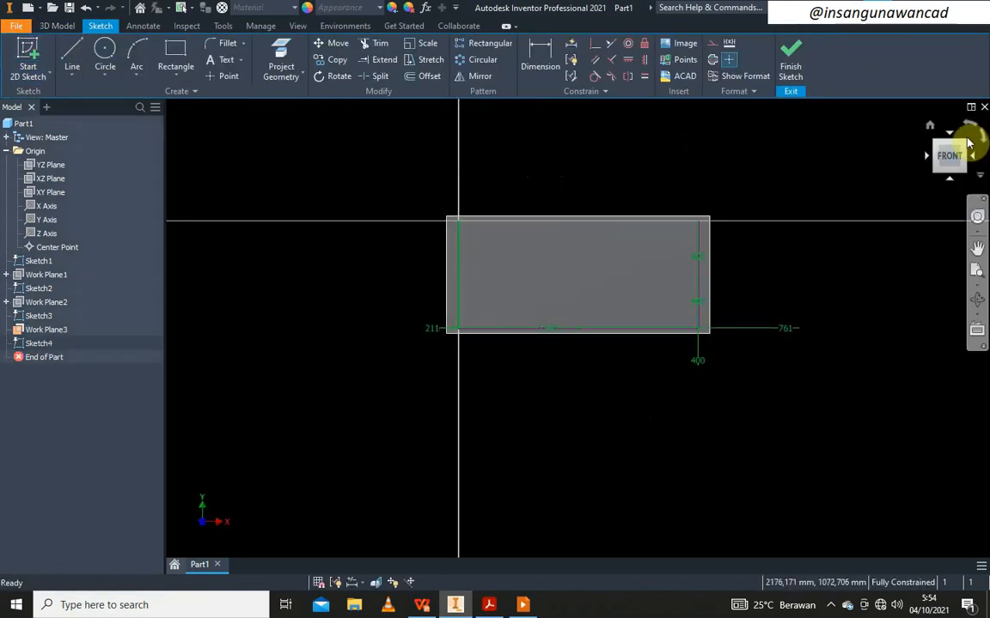
pyautogui.click(965, 144)
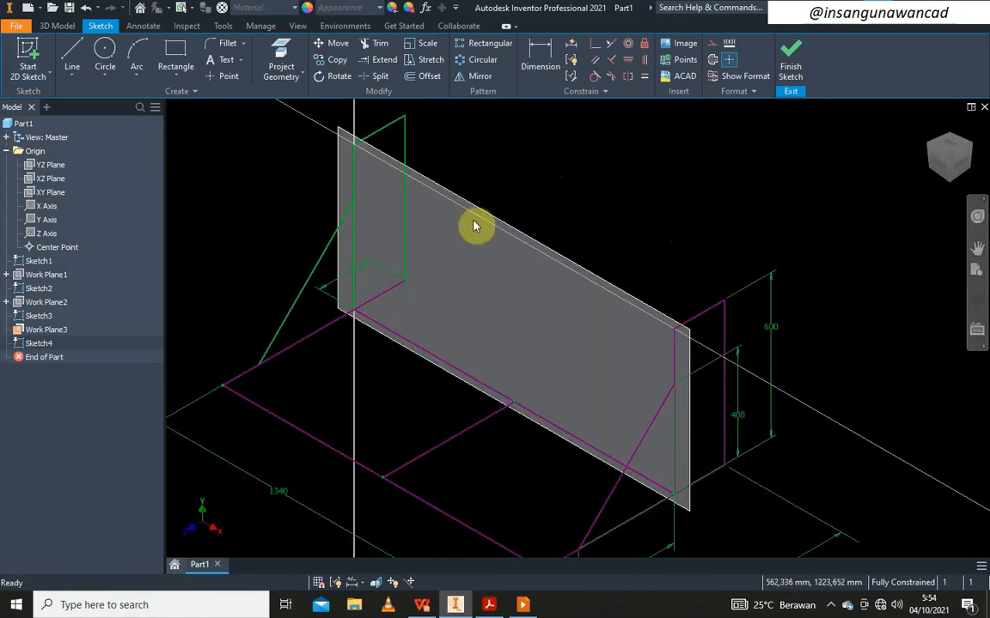
pyautogui.click(281, 60)
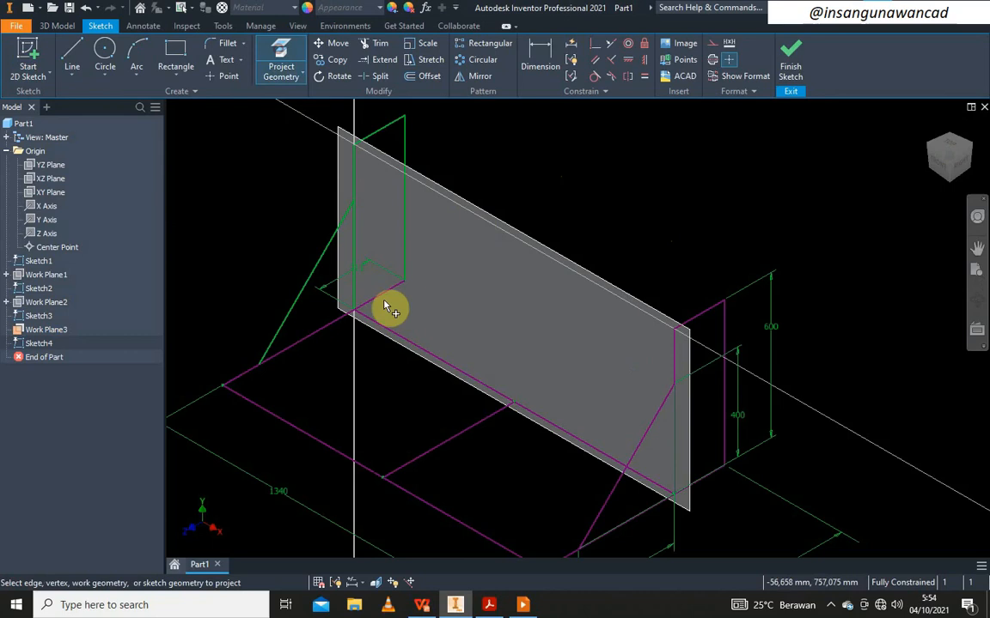
pyautogui.click(408, 345)
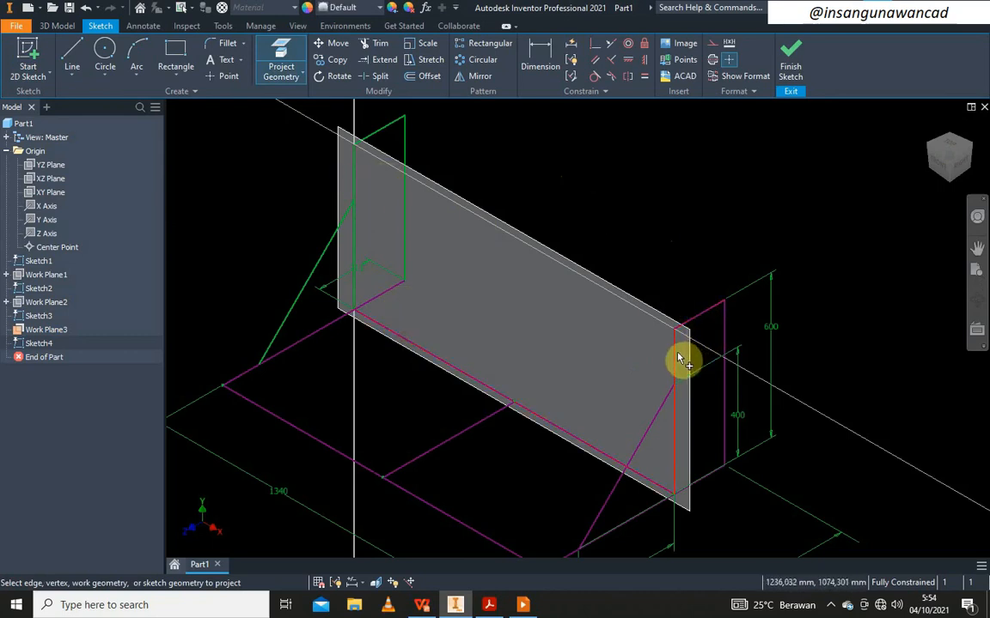
pyautogui.rightClick(592, 169)
pyautogui.click(626, 176)
# Draw the rear frame's top rail as a line connecting the upper ends of the two side frames' inner uprights
pyautogui.click(74, 51)
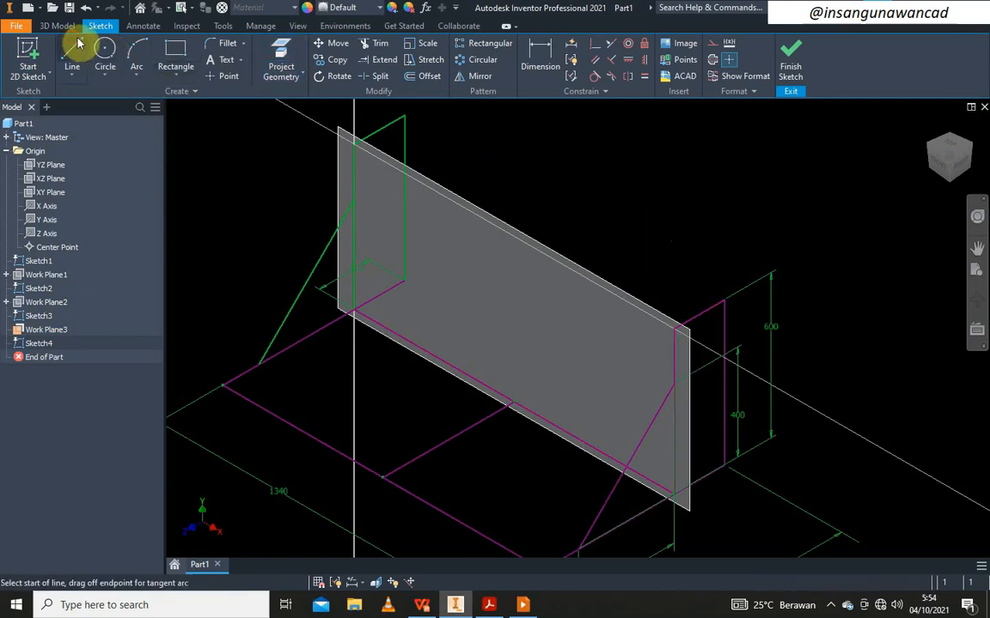
pyautogui.click(352, 142)
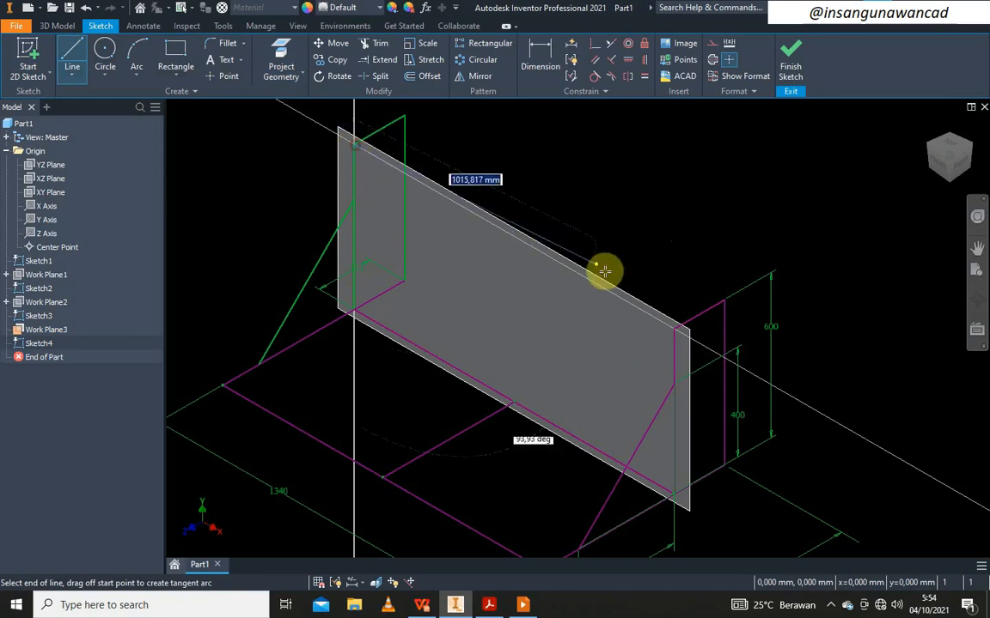
pyautogui.click(677, 329)
pyautogui.rightClick(591, 183)
pyautogui.click(640, 184)
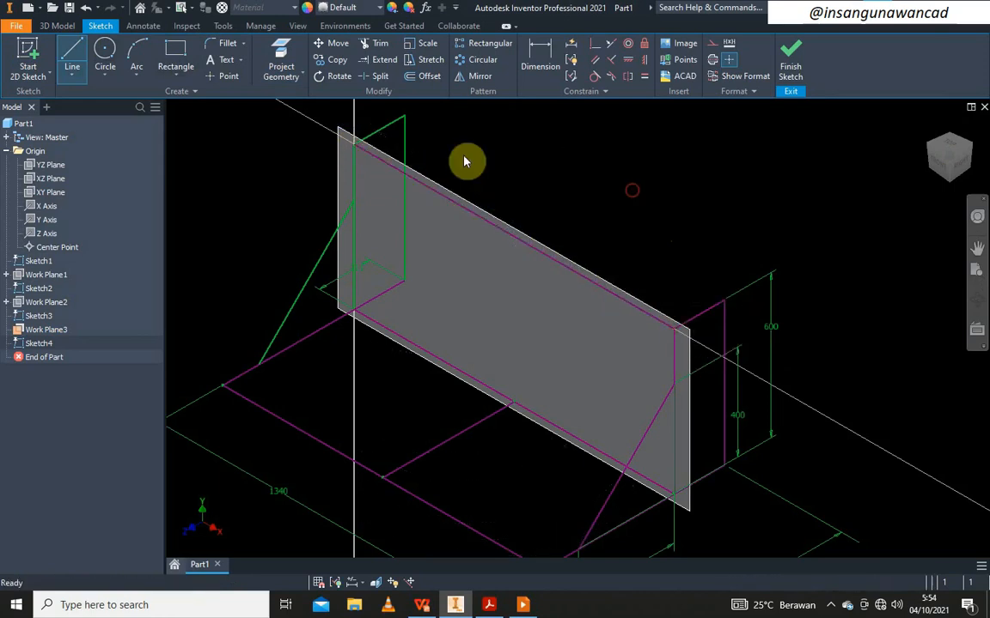
# Draw two vertical intermediate uprights from the top rail down to the base frame's rear line
pyautogui.click(72, 55)
pyautogui.click(456, 204)
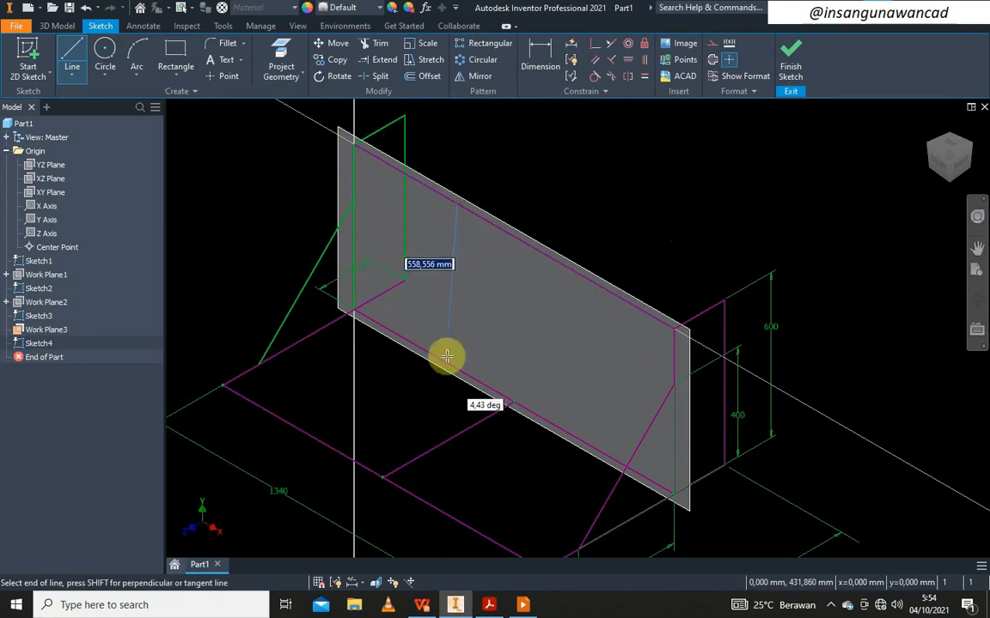
pyautogui.click(457, 370)
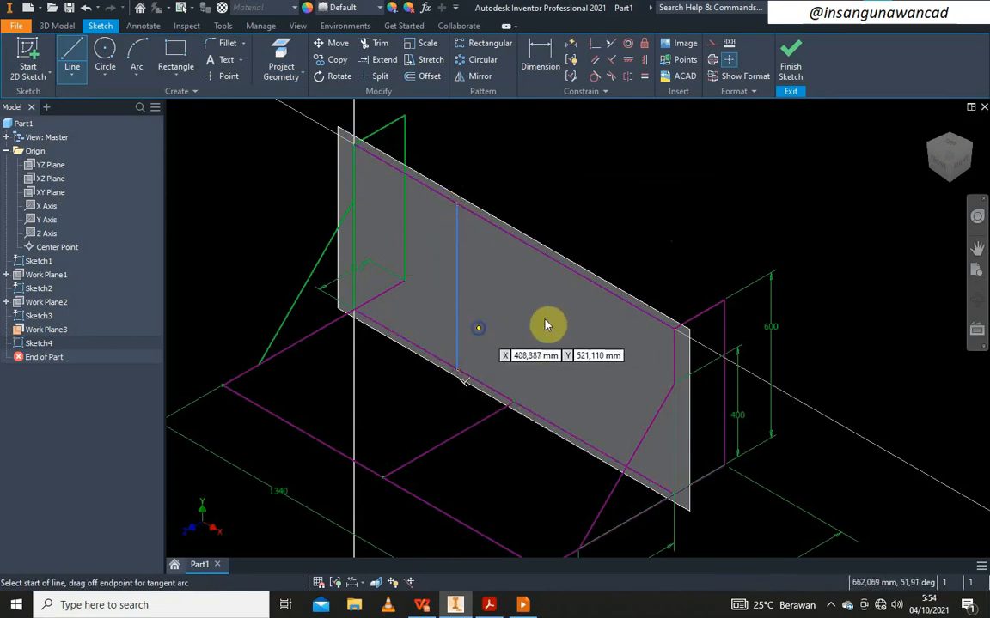
pyautogui.rightClick(509, 331)
pyautogui.click(556, 332)
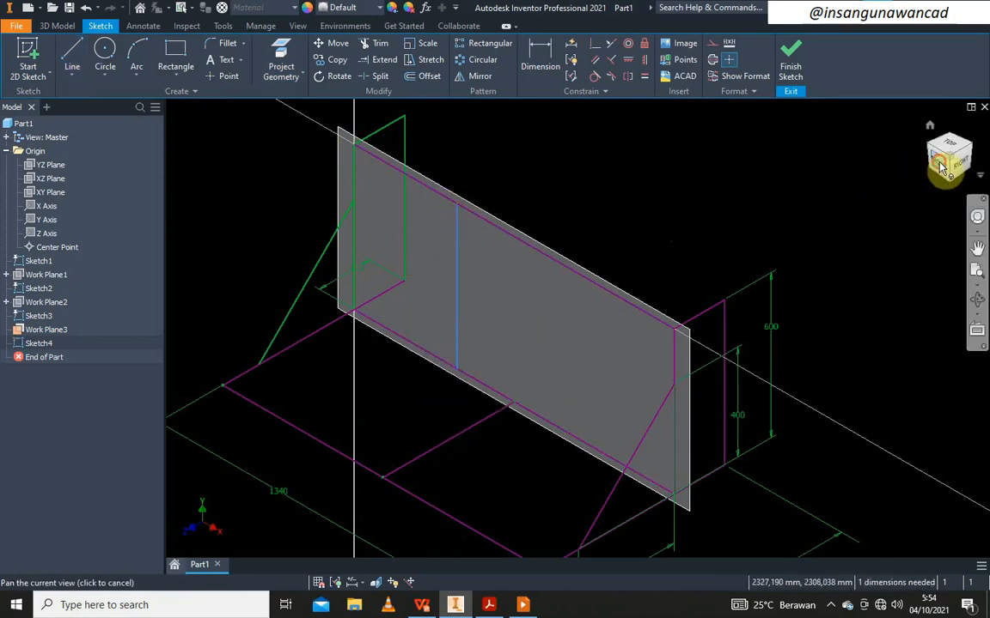
pyautogui.click(942, 168)
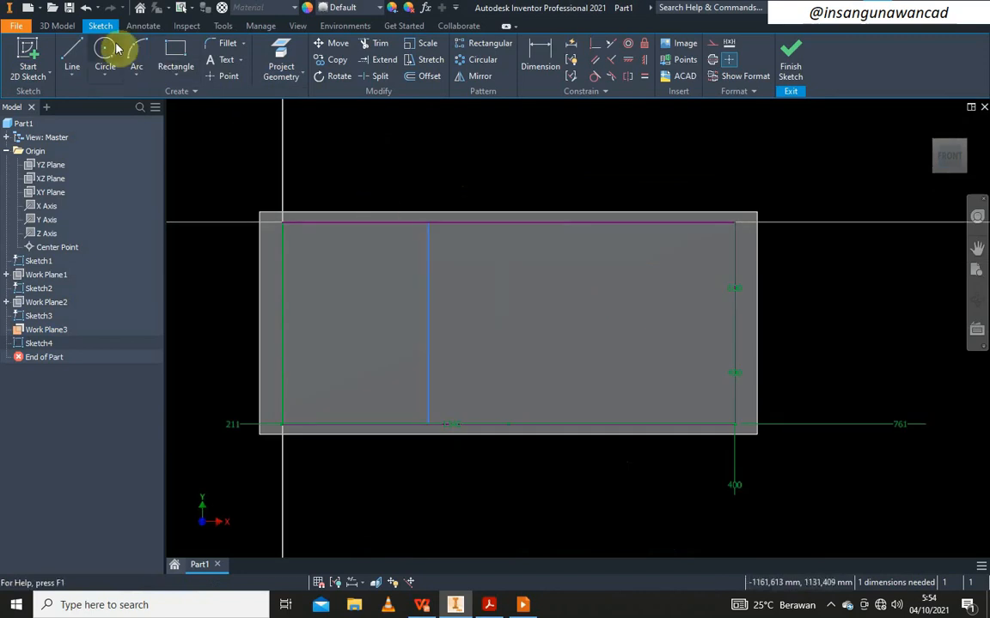
pyautogui.click(72, 57)
pyautogui.click(595, 225)
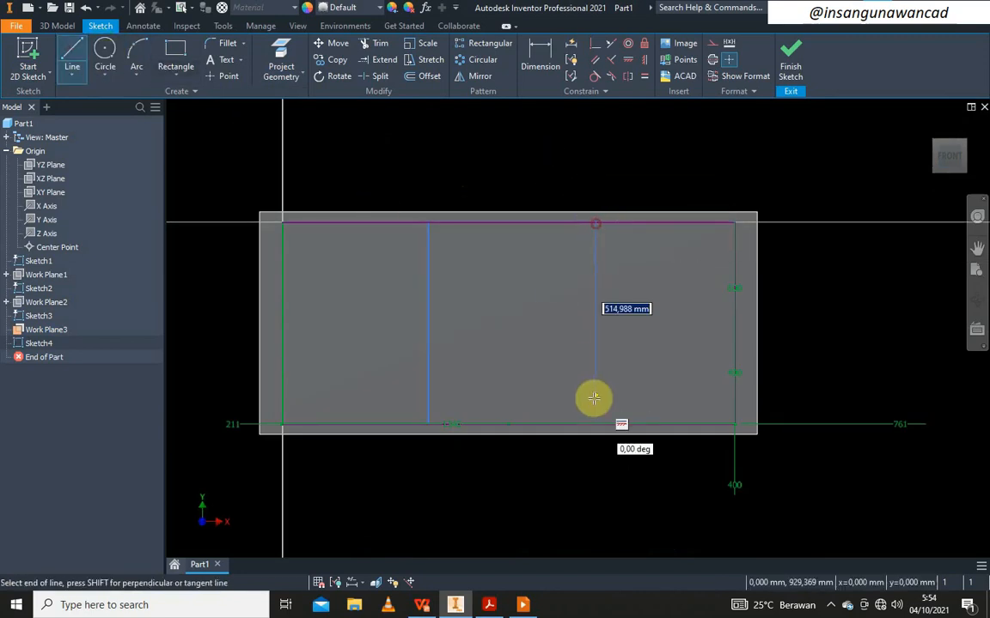
pyautogui.click(597, 425)
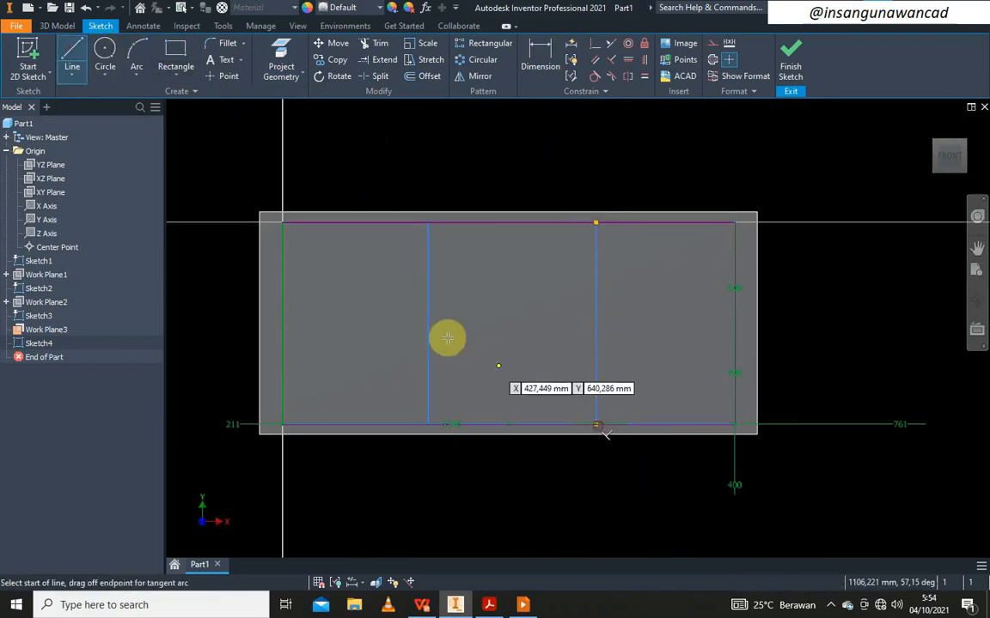
# Draw a horizontal crossbar between the two intermediate uprights and two short vertical posts from the base line up to it
pyautogui.doubleClick(597, 334)
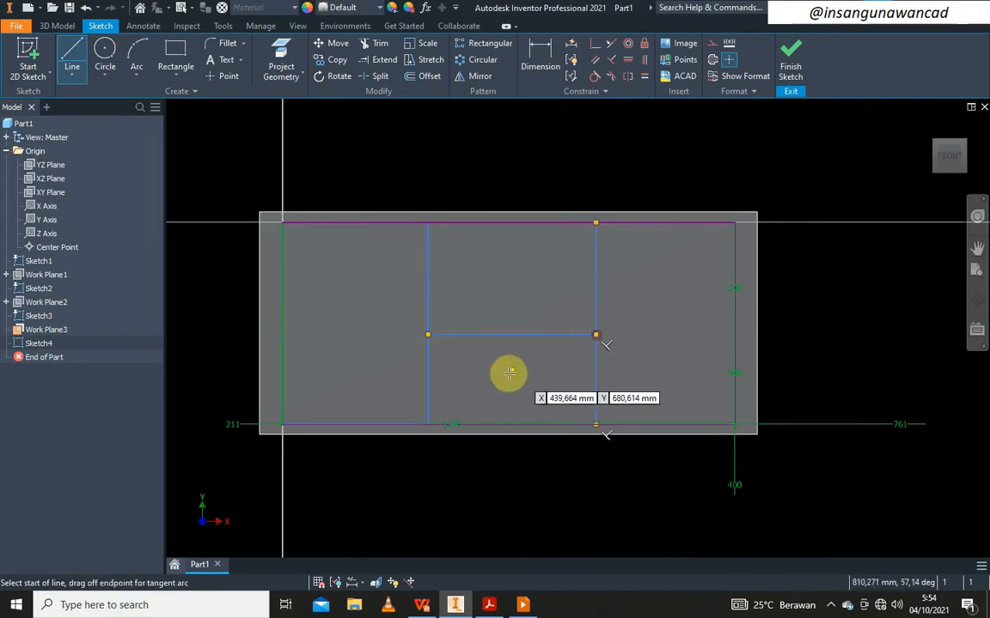
pyautogui.click(476, 425)
pyautogui.doubleClick(478, 334)
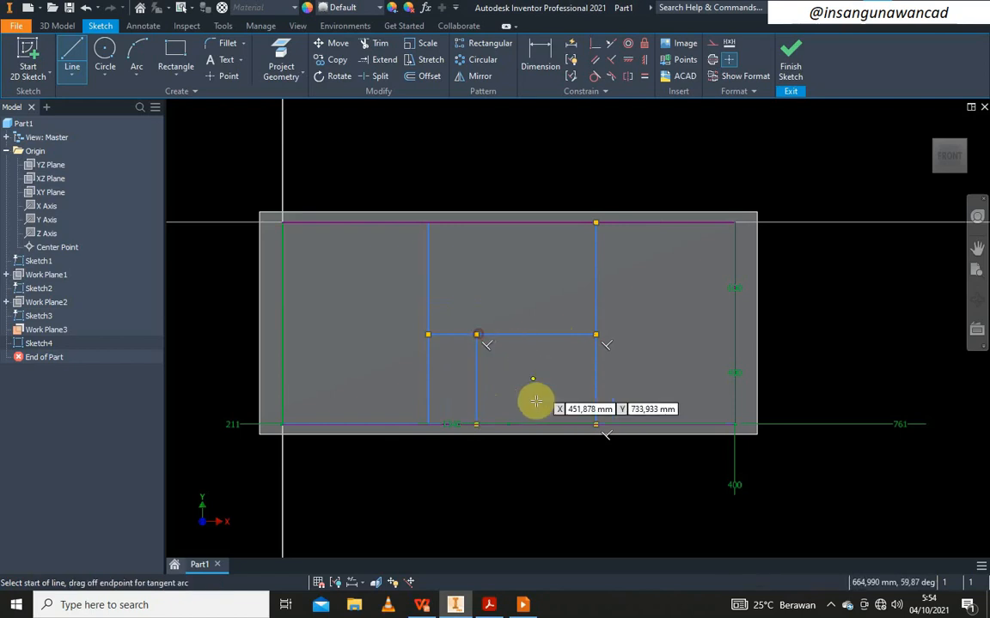
pyautogui.click(546, 425)
pyautogui.click(546, 334)
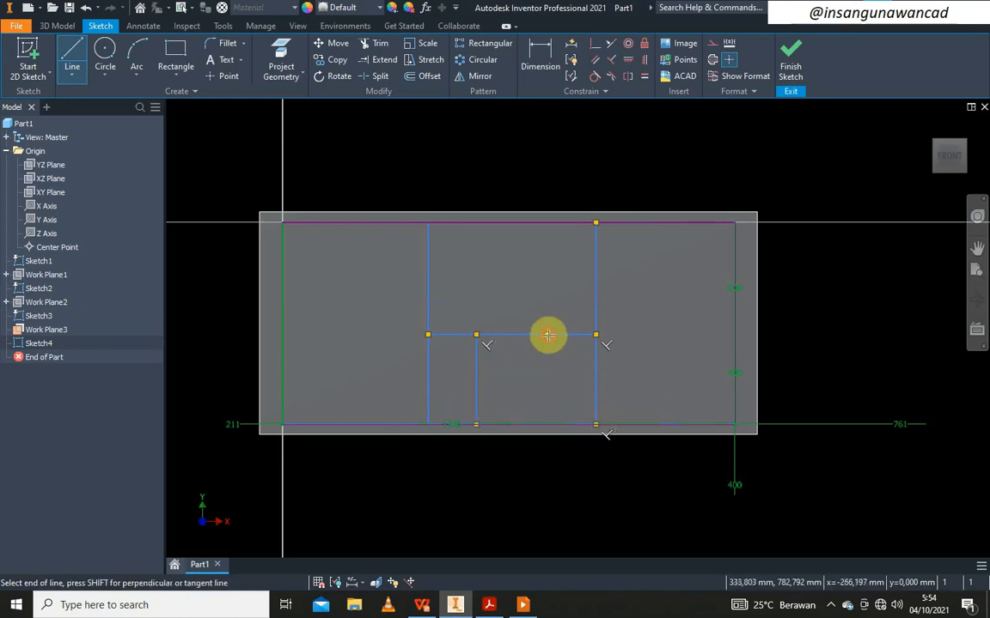
pyautogui.rightClick(545, 265)
pyautogui.click(570, 265)
# Dimension the left intermediate upright at 400 mm from the left side frame's upright
pyautogui.click(530, 64)
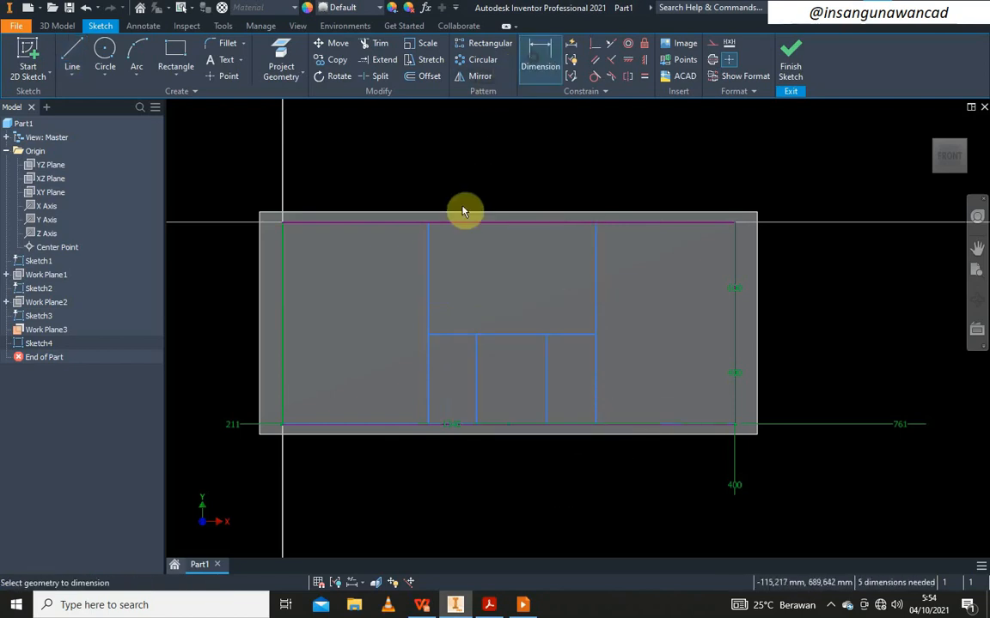
pyautogui.click(284, 242)
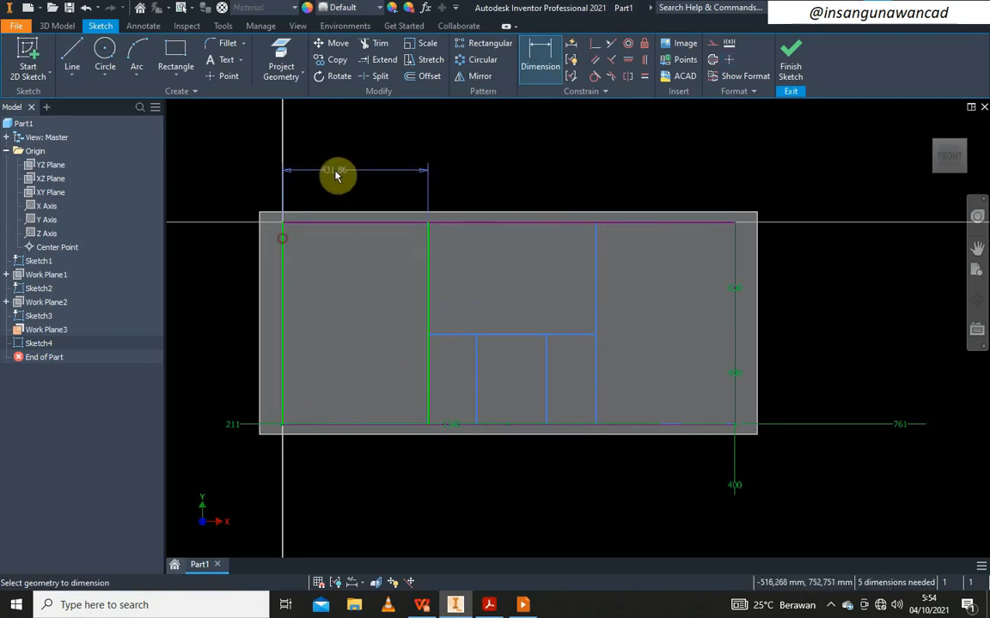
pyautogui.click(335, 174)
pyautogui.write('400')
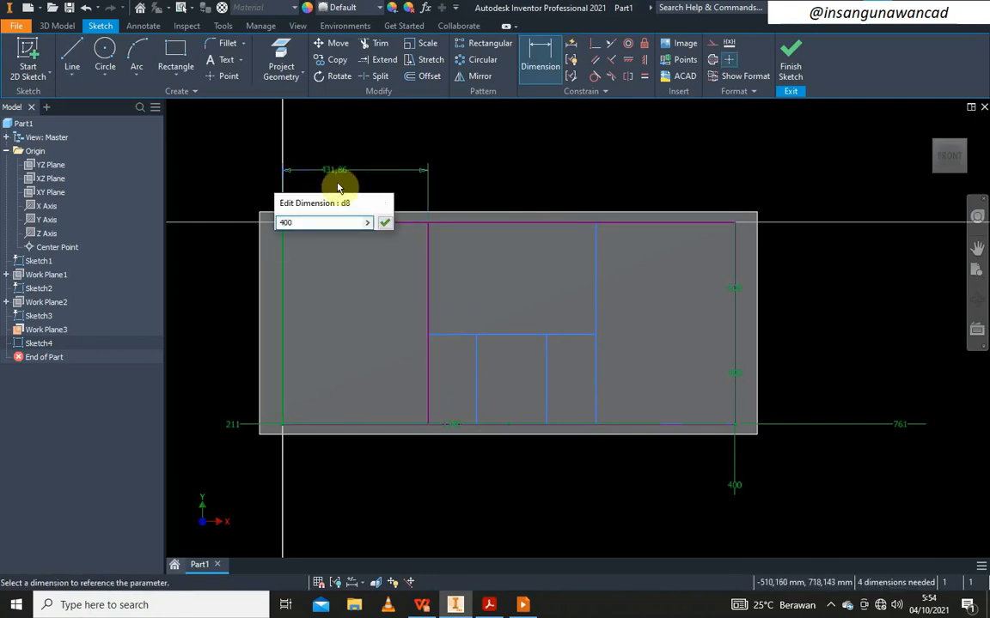
pyautogui.press('Return')
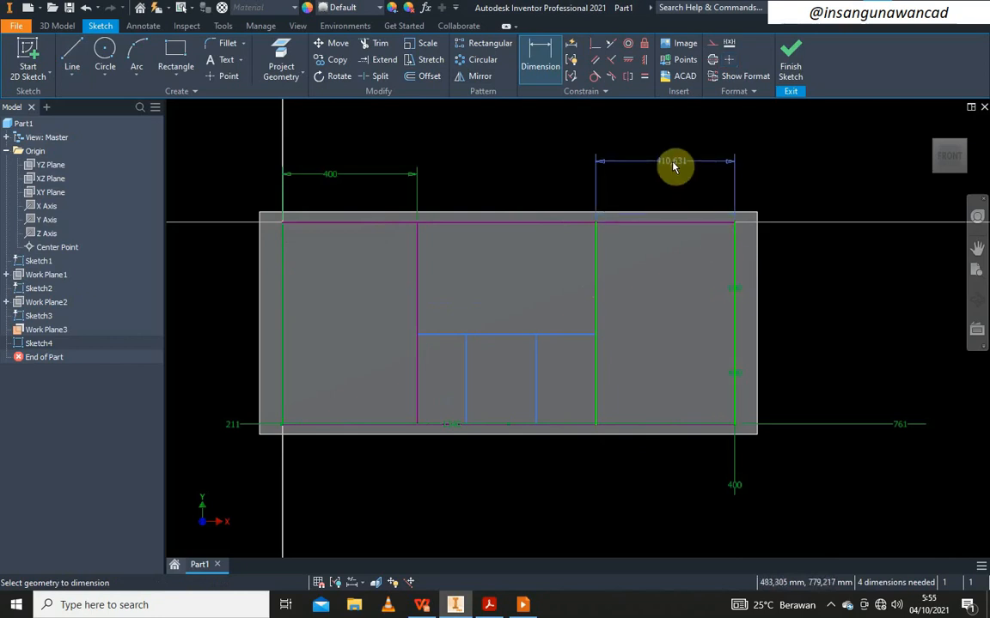
# Dimension the right intermediate upright from the right side frame's upright, linking its value to the left 400 mm dimension (d8)
pyautogui.click(675, 166)
pyautogui.click(348, 176)
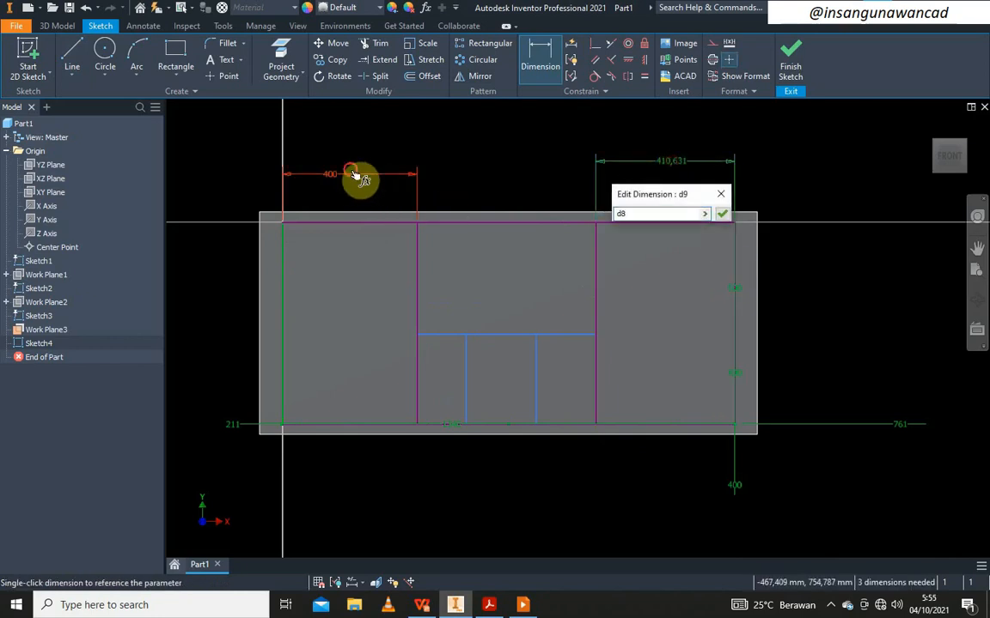
pyautogui.press('Return')
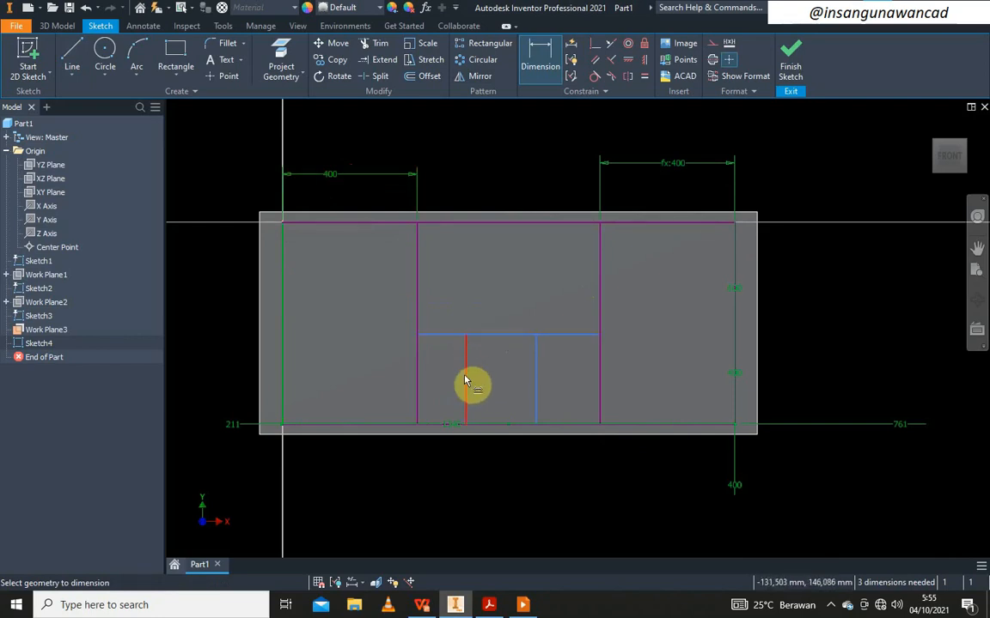
# Add the crossbar's length between the two intermediate uprights as a driven dimension
pyautogui.click(505, 336)
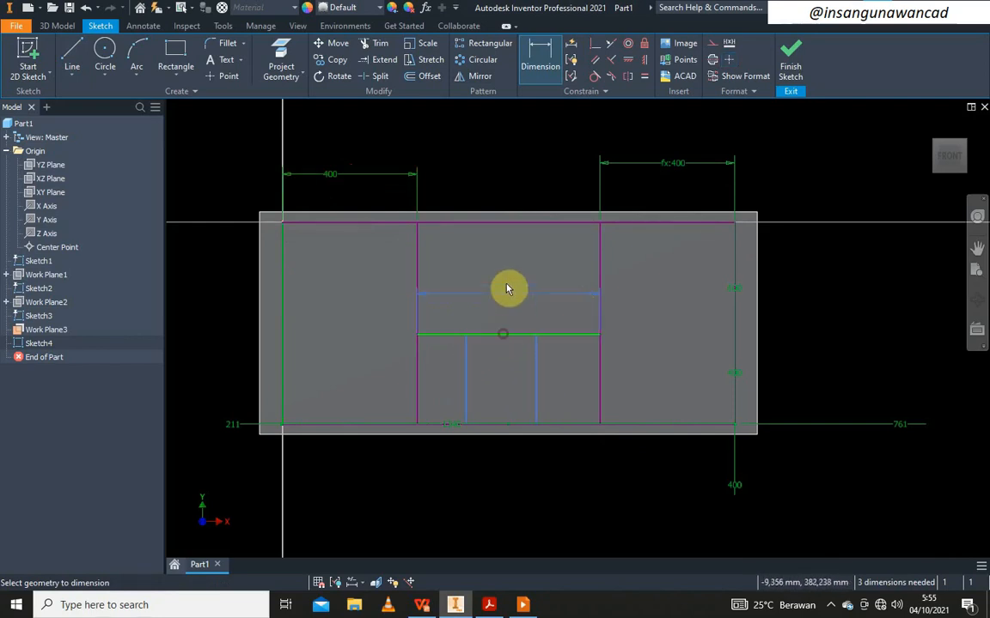
pyautogui.click(523, 187)
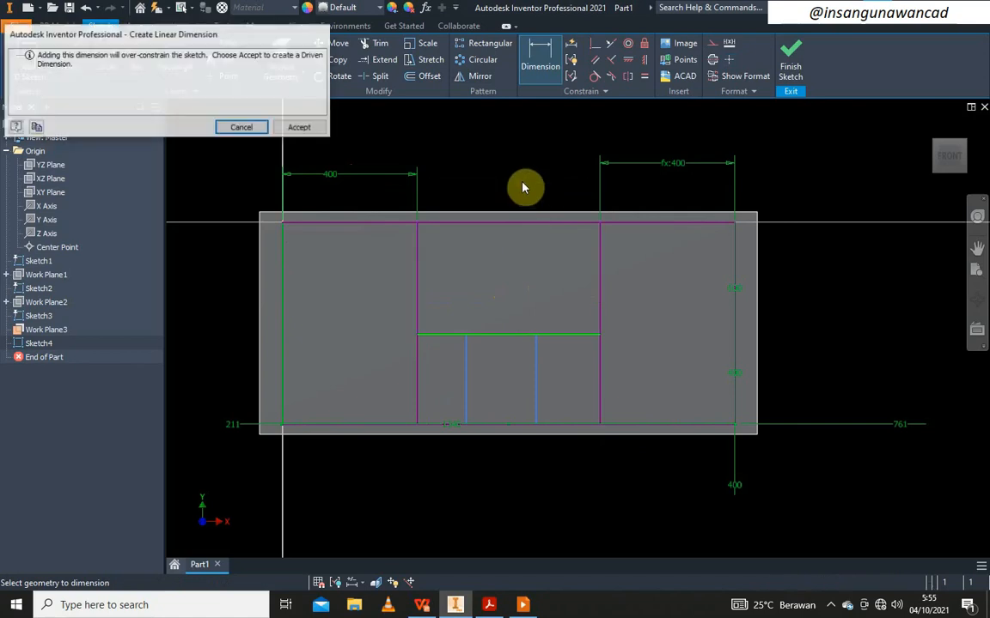
pyautogui.click(299, 126)
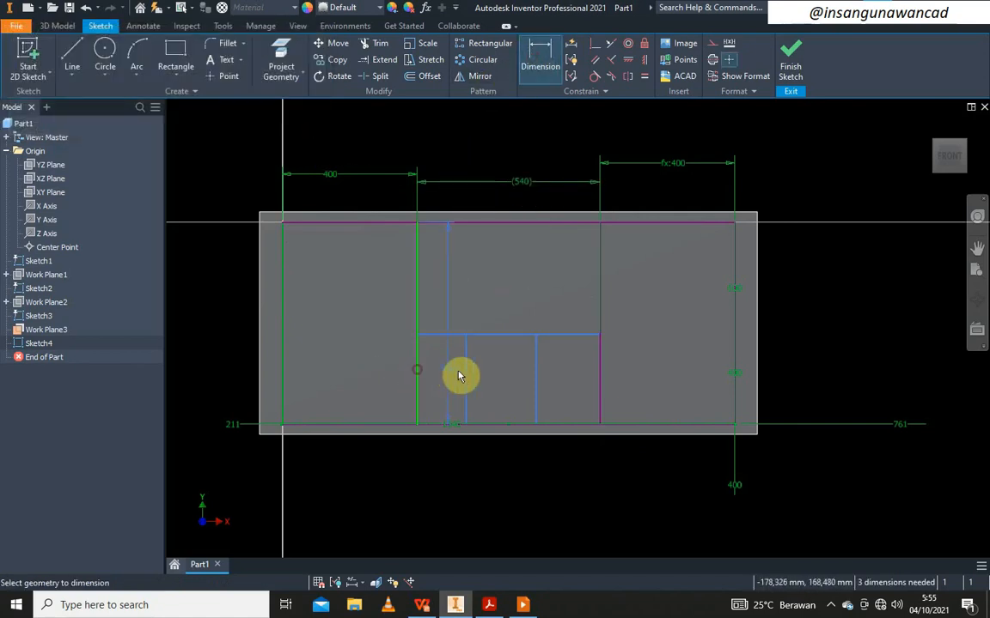
# Dimension the first short post from the left intermediate upright as one third of the driven crossbar length, d10/3
pyautogui.click(446, 284)
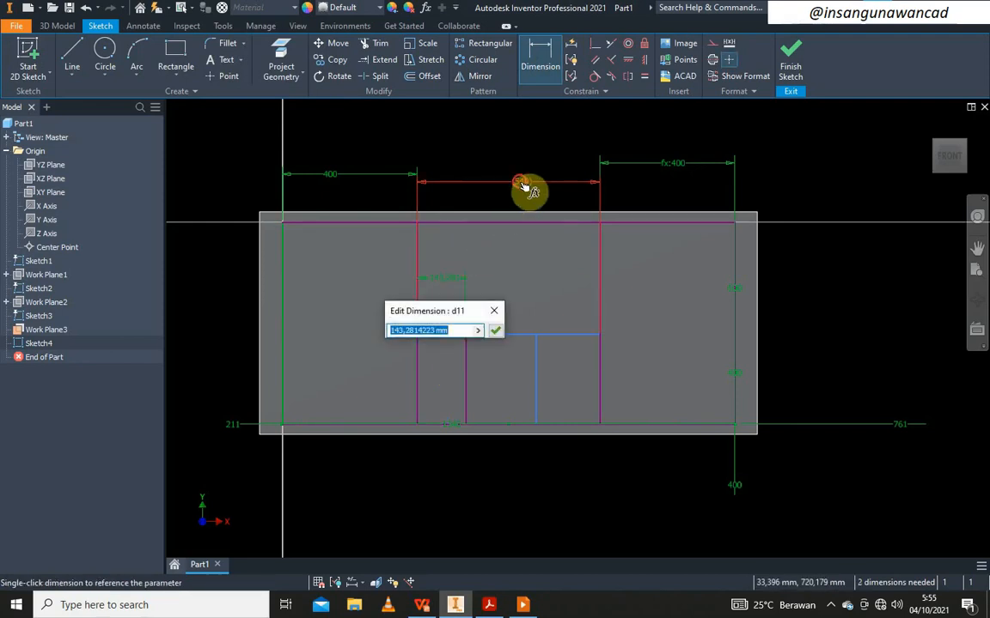
pyautogui.click(531, 182)
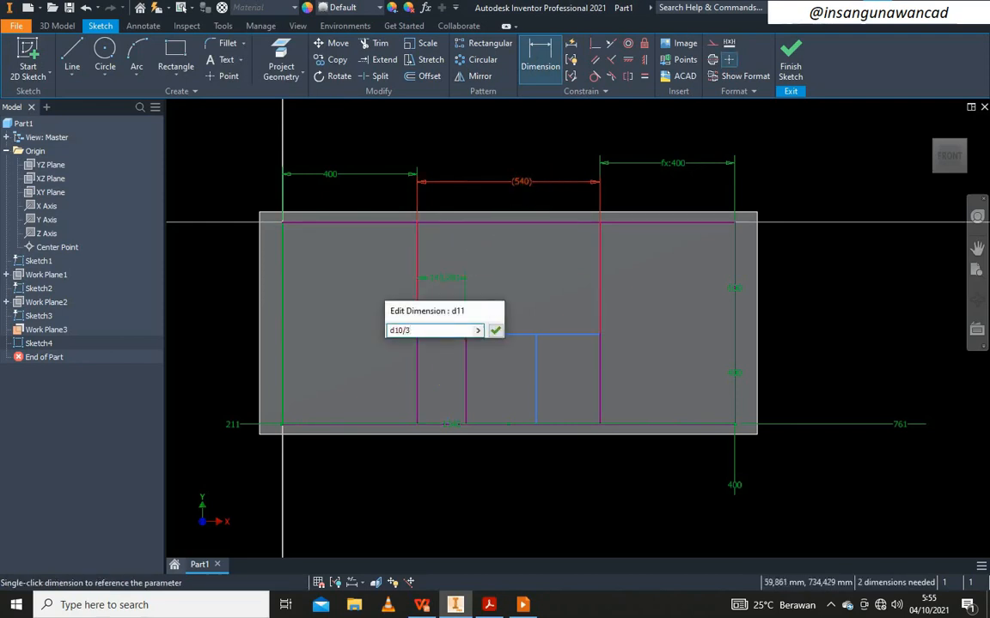
pyautogui.press('Return')
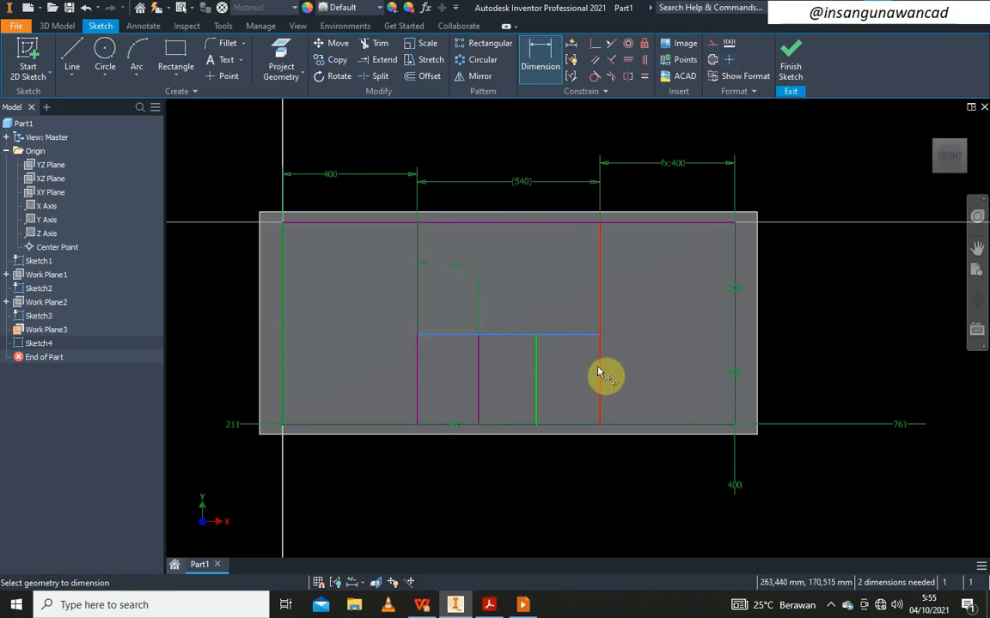
# Dimension the second short post from the right intermediate upright, linking its value to the first post's spacing
pyautogui.click(599, 371)
pyautogui.click(556, 261)
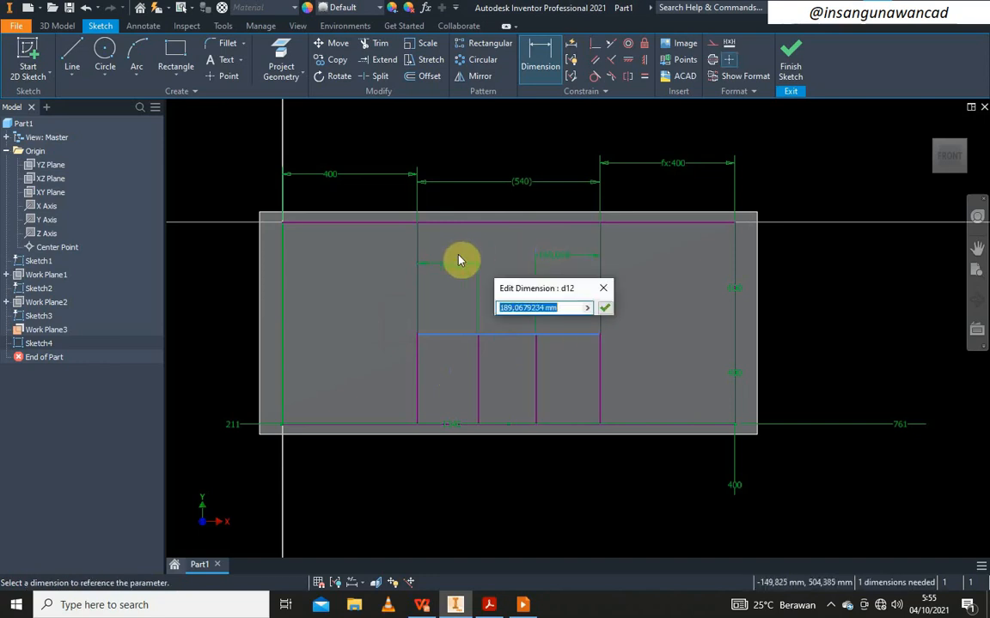
pyautogui.click(453, 259)
pyautogui.press('Return')
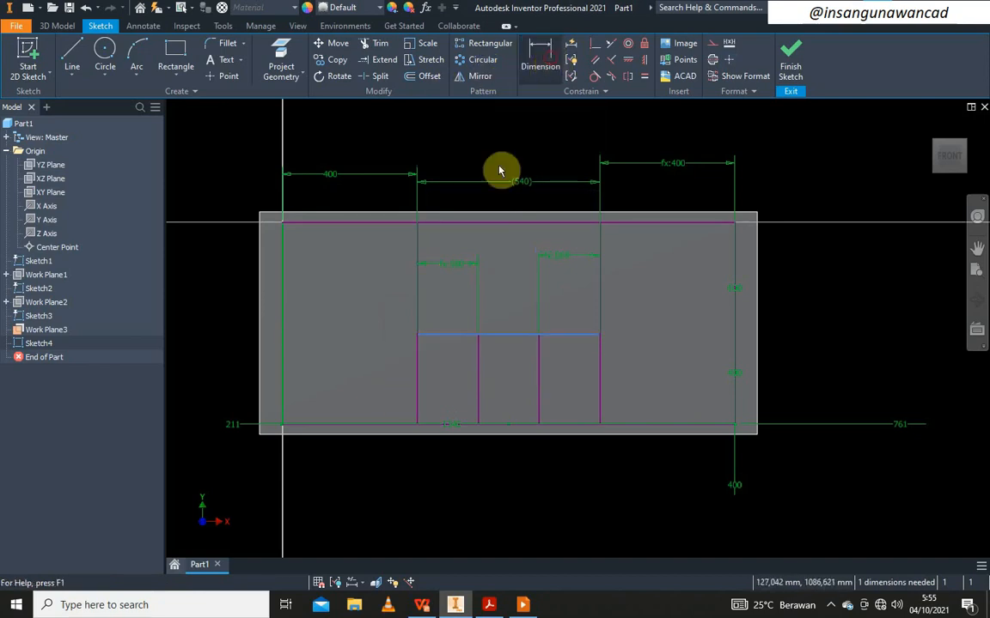
# Dimension the crossbar's height above the base line at 300 mm
pyautogui.click(383, 368)
pyautogui.write('3')
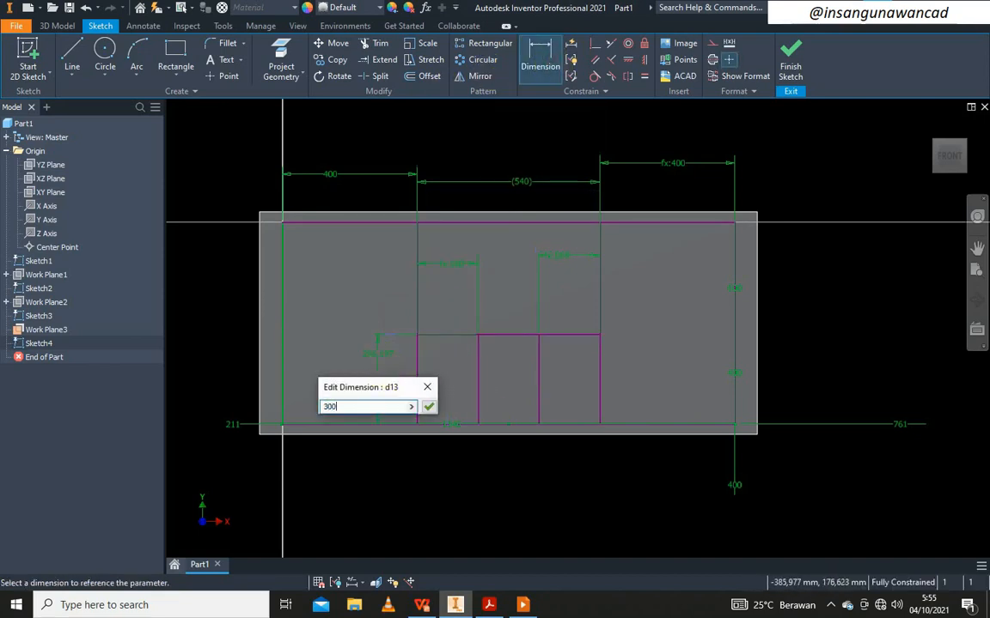
pyautogui.write('00')
pyautogui.press('Return')
# Change the crossbar's height dimension to 350 mm
pyautogui.doubleClick(367, 348)
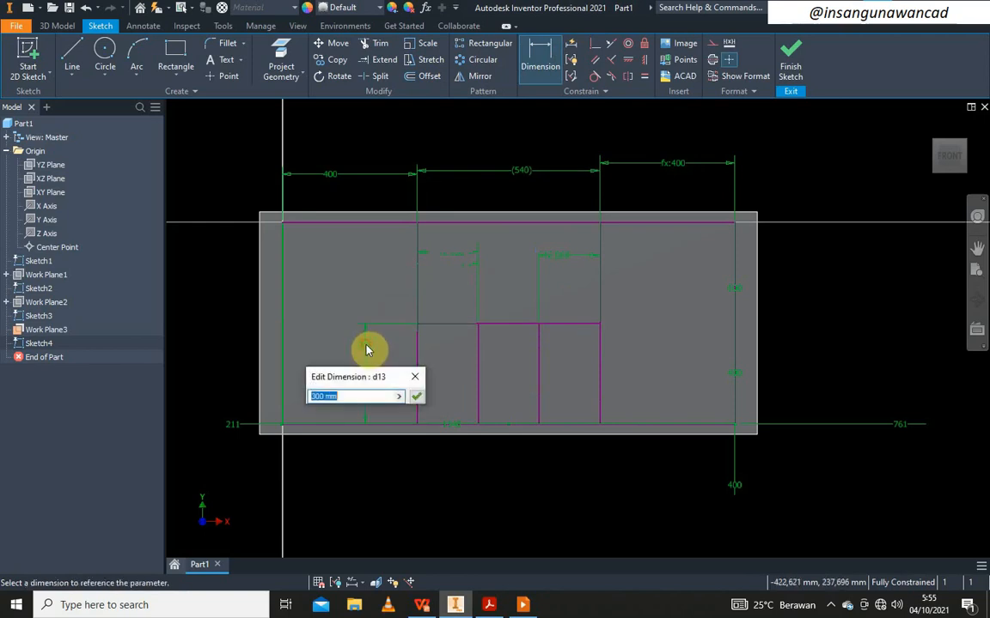
pyautogui.write('350')
pyautogui.press('Return')
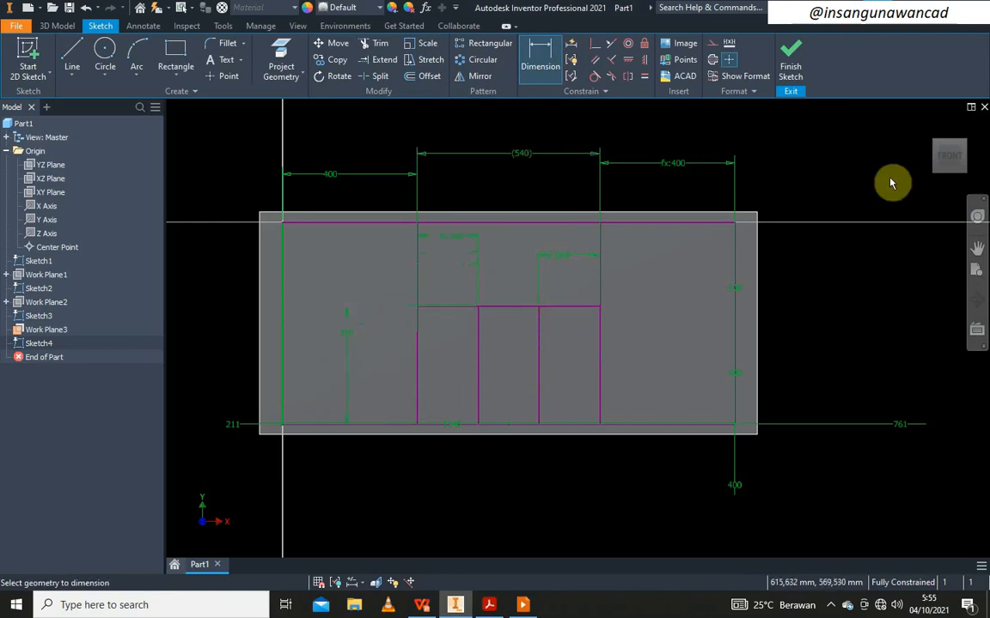
# Finish the rear frame sketch and hide the work plane it was drawn on
pyautogui.click(791, 48)
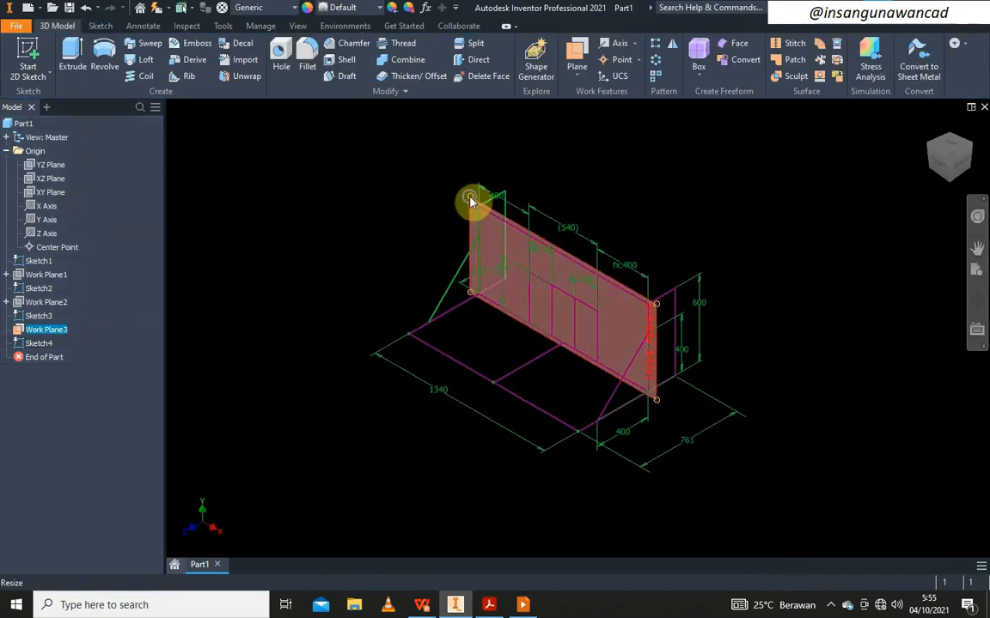
pyautogui.rightClick(469, 200)
pyautogui.click(500, 219)
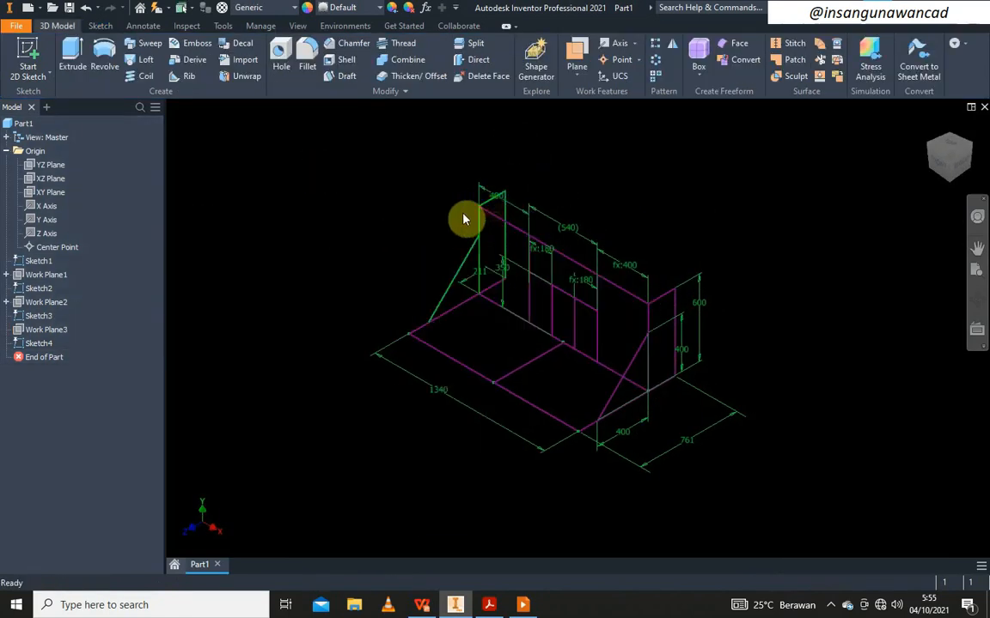
# Save the skeleton part as skeletal04 in the frame002 folder
pyautogui.click(72, 9)
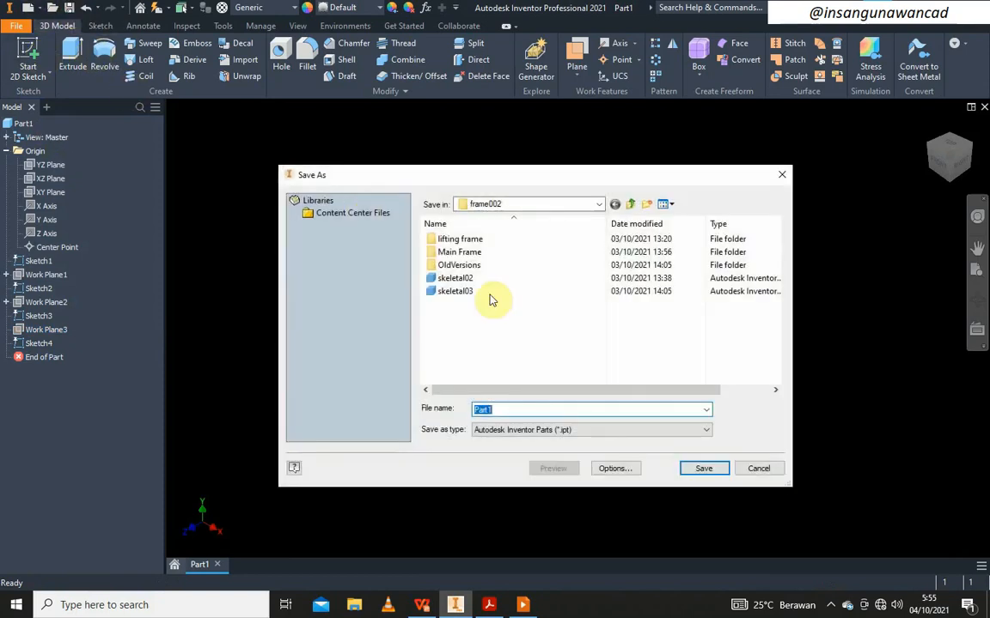
pyautogui.click(468, 291)
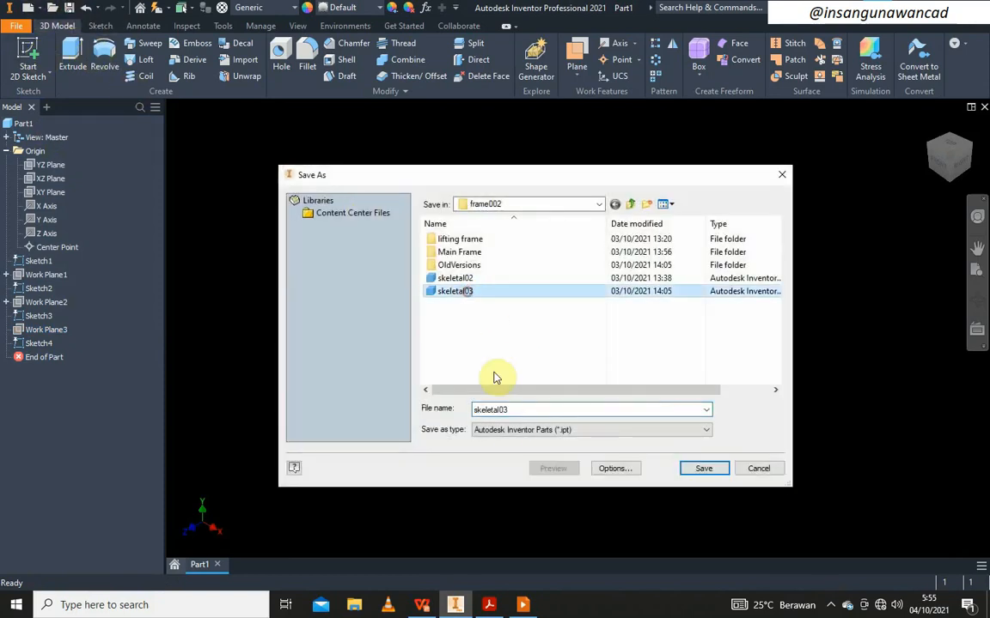
pyautogui.click(540, 409)
pyautogui.press('BackSpace')
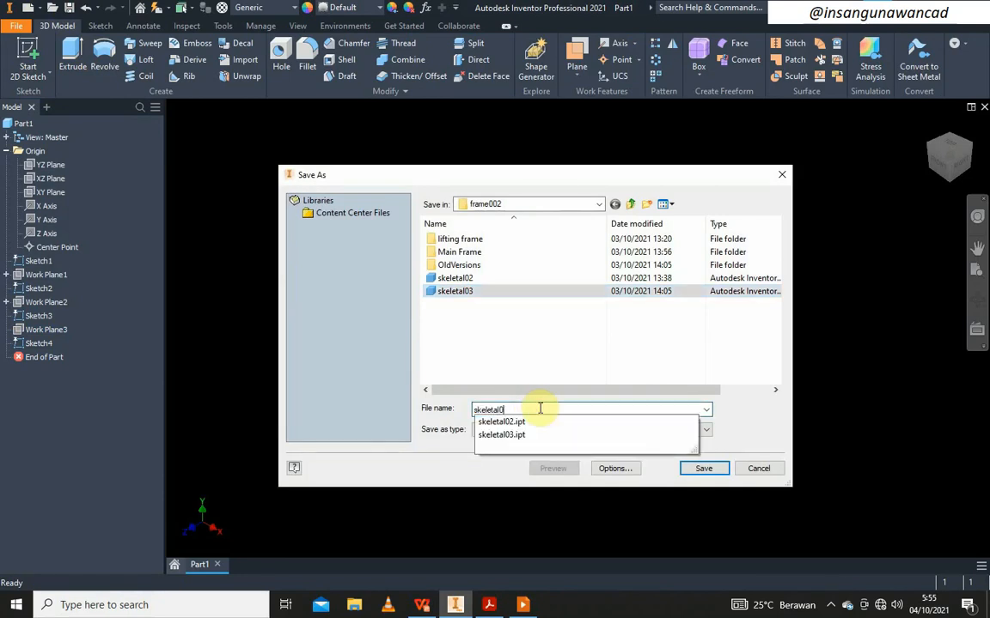
pyautogui.write('4')
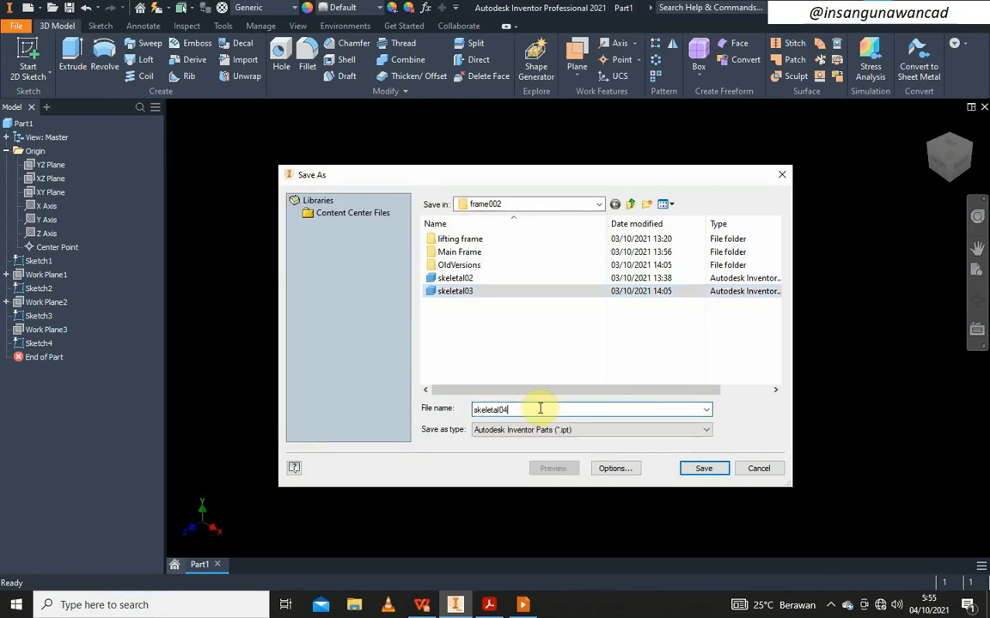
pyautogui.click(705, 469)
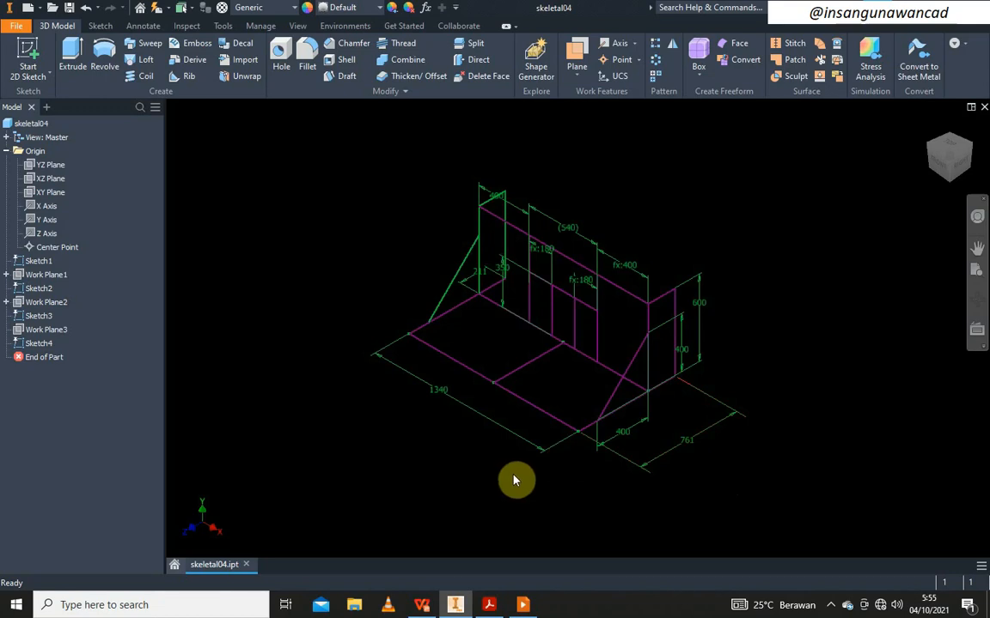
# Create a new assembly from the Standard (mm).iam template and place one skeletal04 part in it, grounded at the origin
pyautogui.click(27, 8)
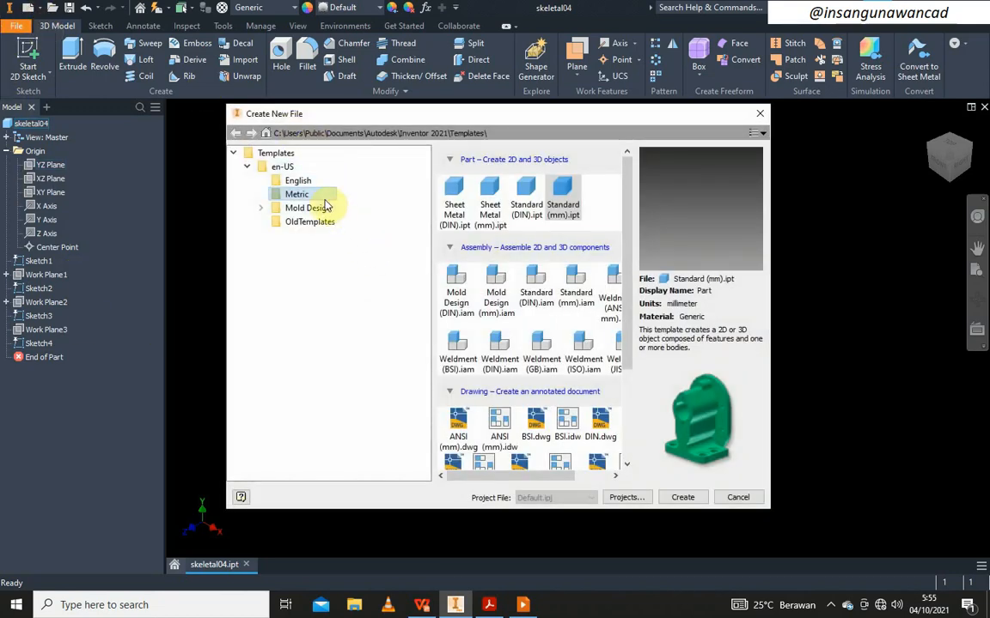
pyautogui.doubleClick(578, 284)
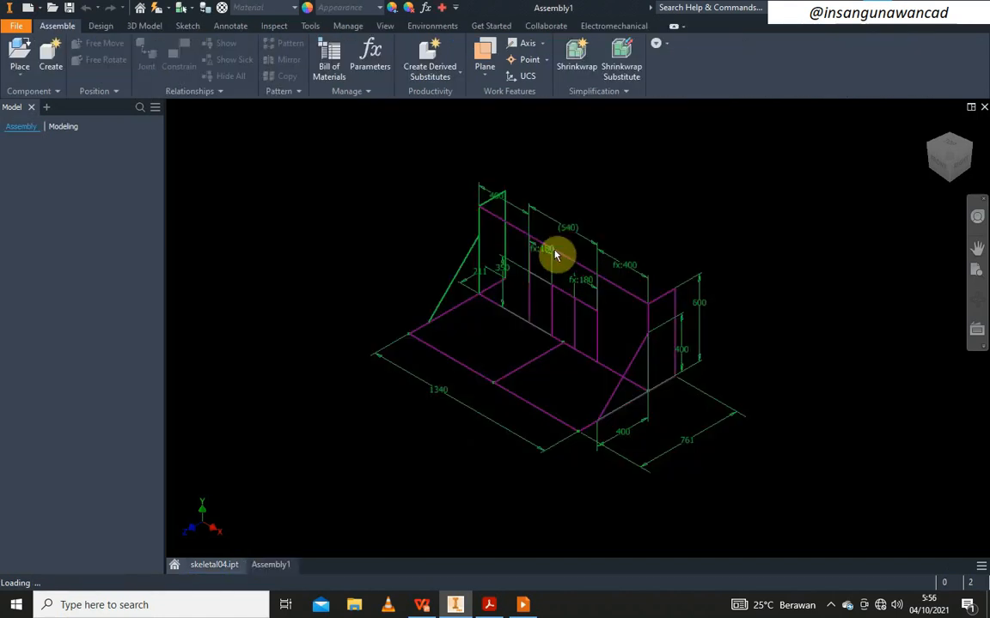
pyautogui.click(28, 55)
pyautogui.click(464, 343)
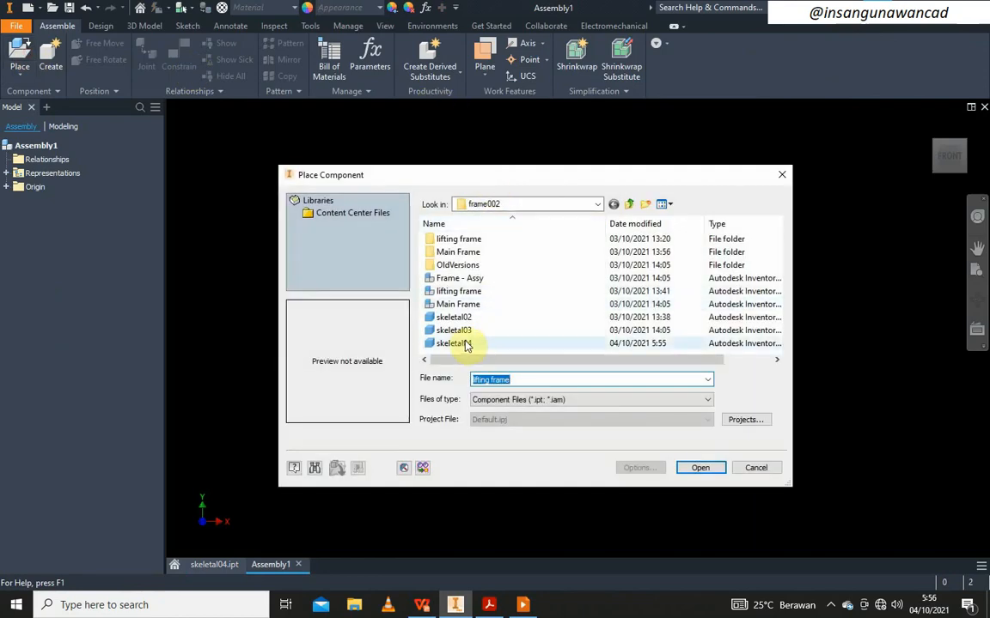
pyautogui.click(699, 467)
pyautogui.rightClick(569, 244)
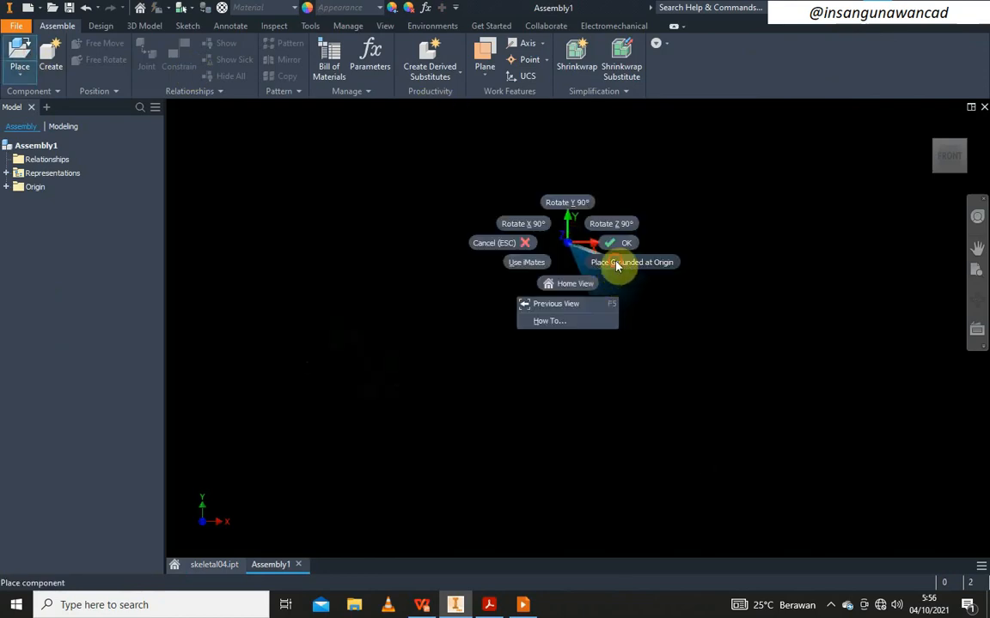
pyautogui.click(615, 263)
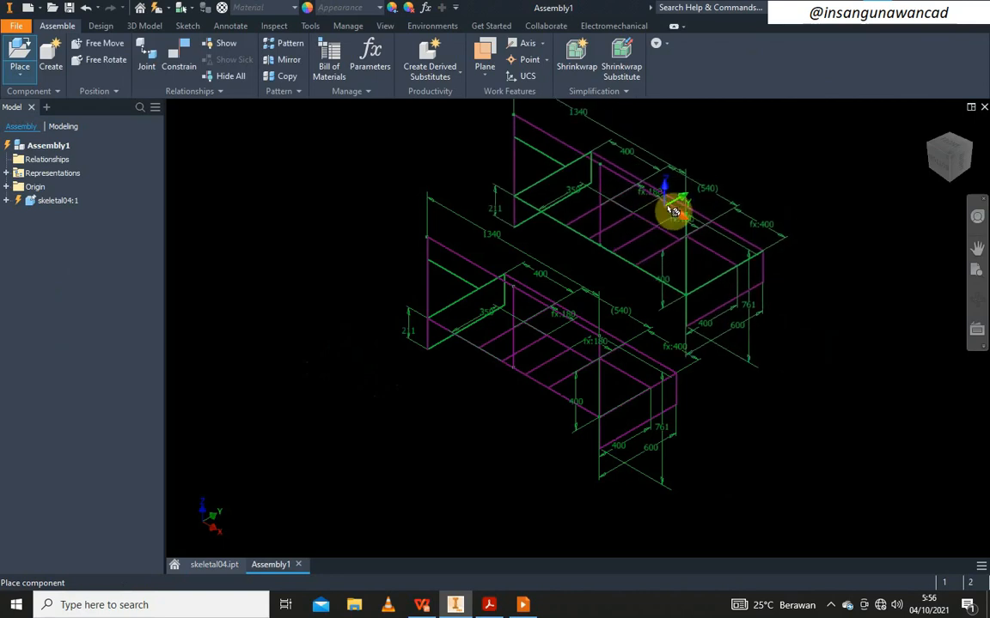
pyautogui.press('Escape')
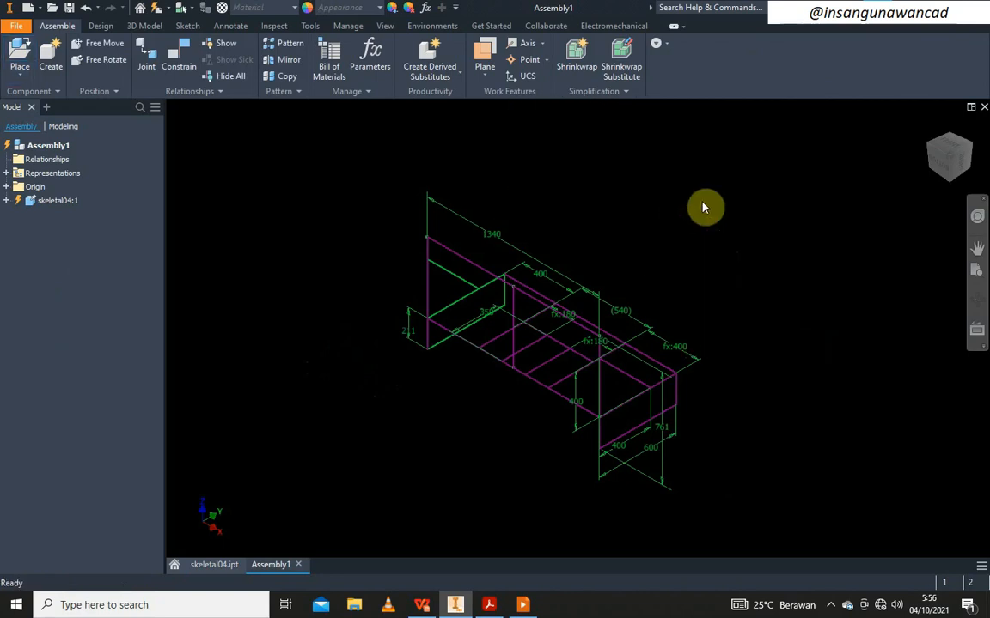
# Start the Insert Frame command and save the new assembly as "frame tips" in the frame002 folder
pyautogui.click(945, 162)
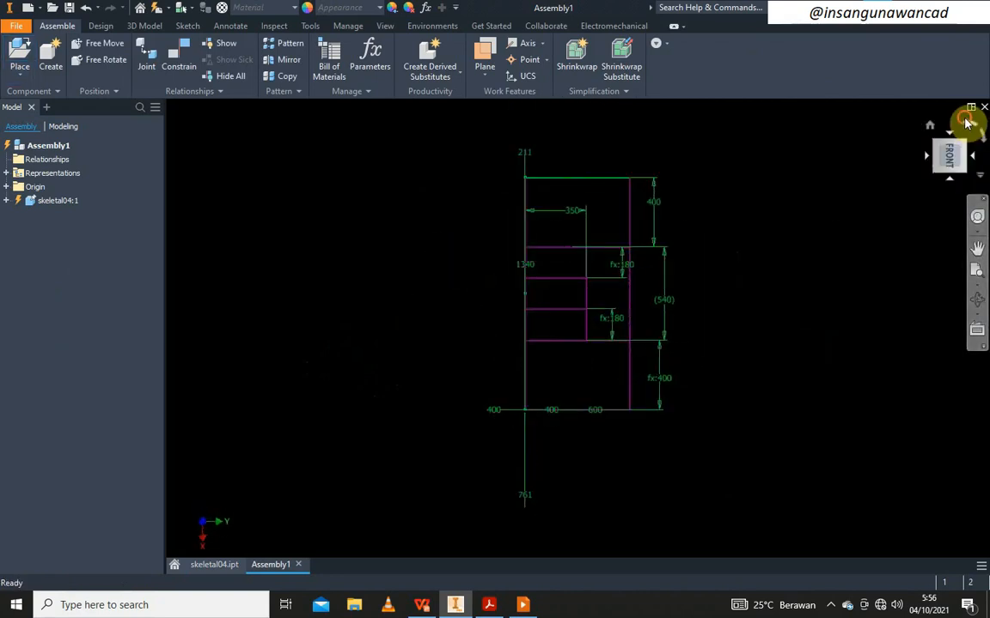
pyautogui.click(966, 123)
pyautogui.moveTo(950, 154); pyautogui.dragTo(647, 338)
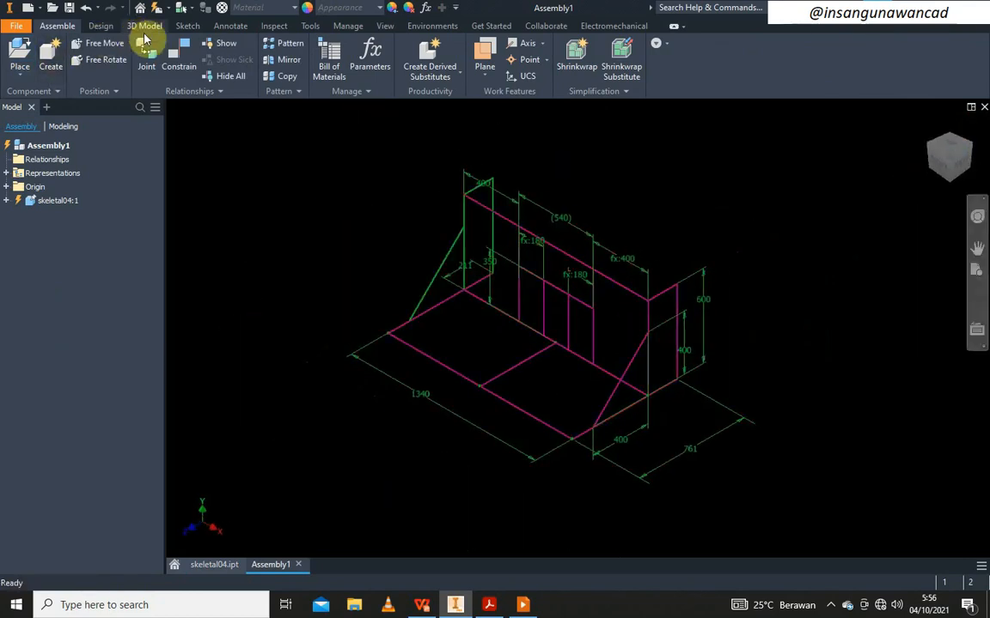
pyautogui.click(101, 26)
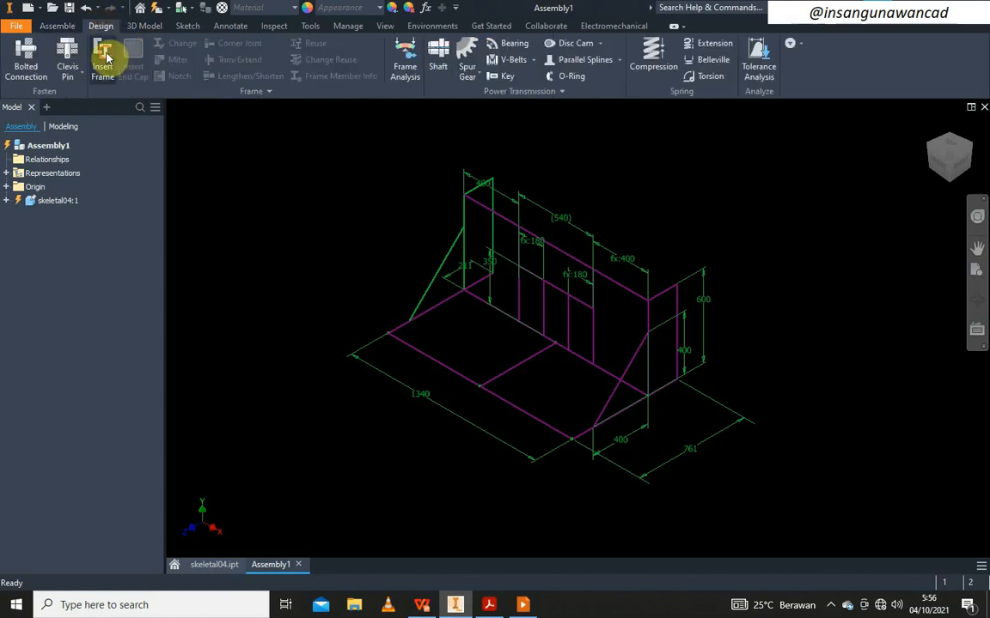
pyautogui.click(104, 60)
pyautogui.click(416, 330)
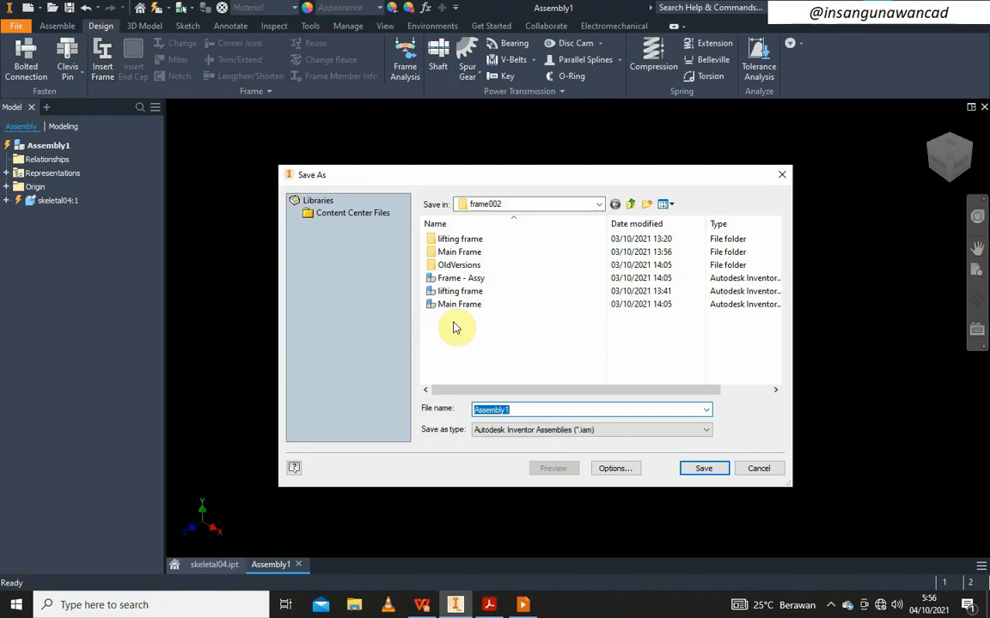
pyautogui.write('fra')
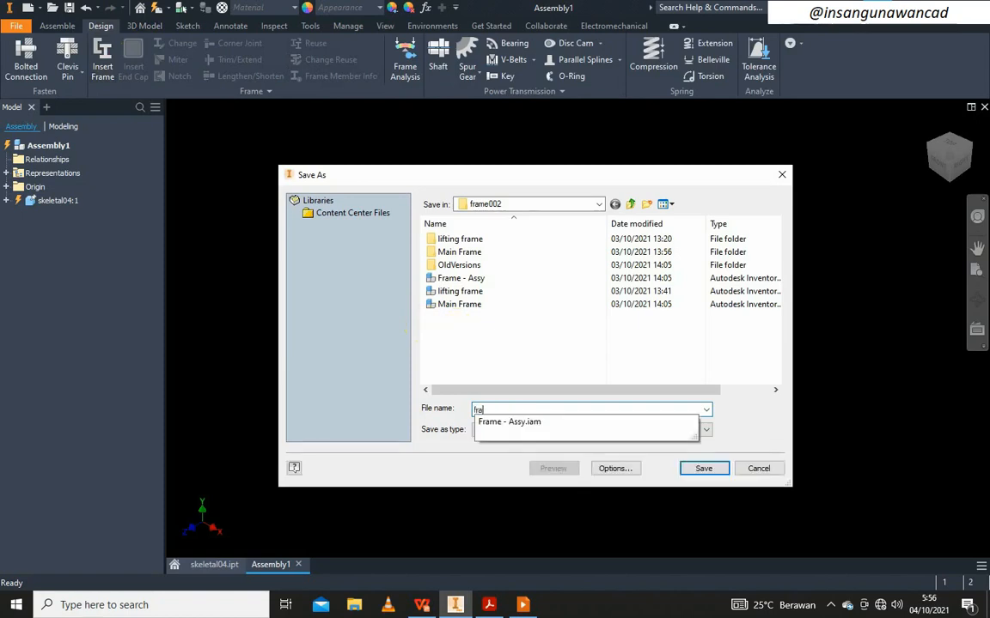
pyautogui.write('me tips')
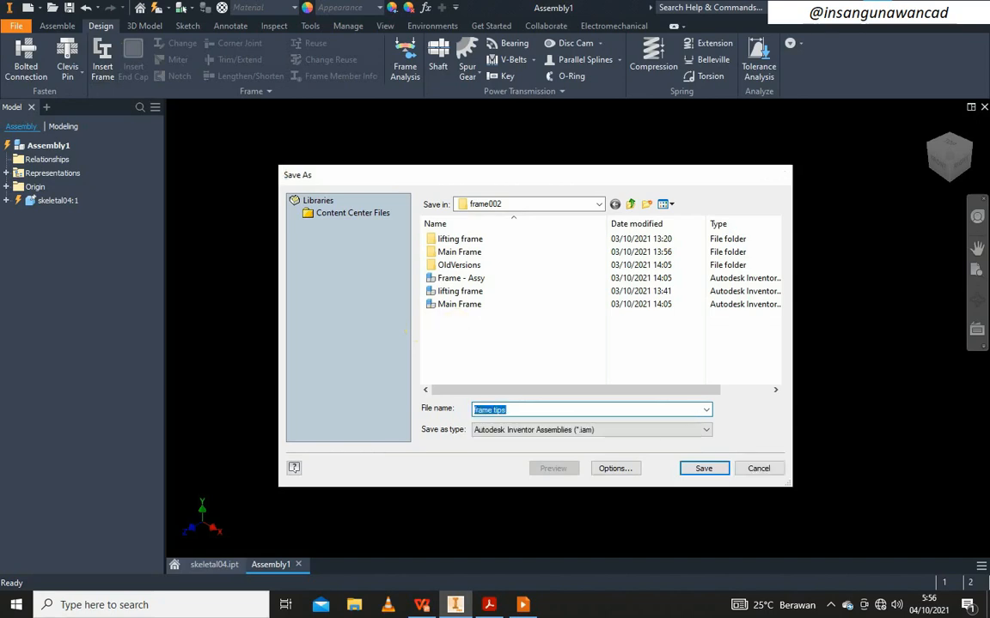
pyautogui.click(453, 321)
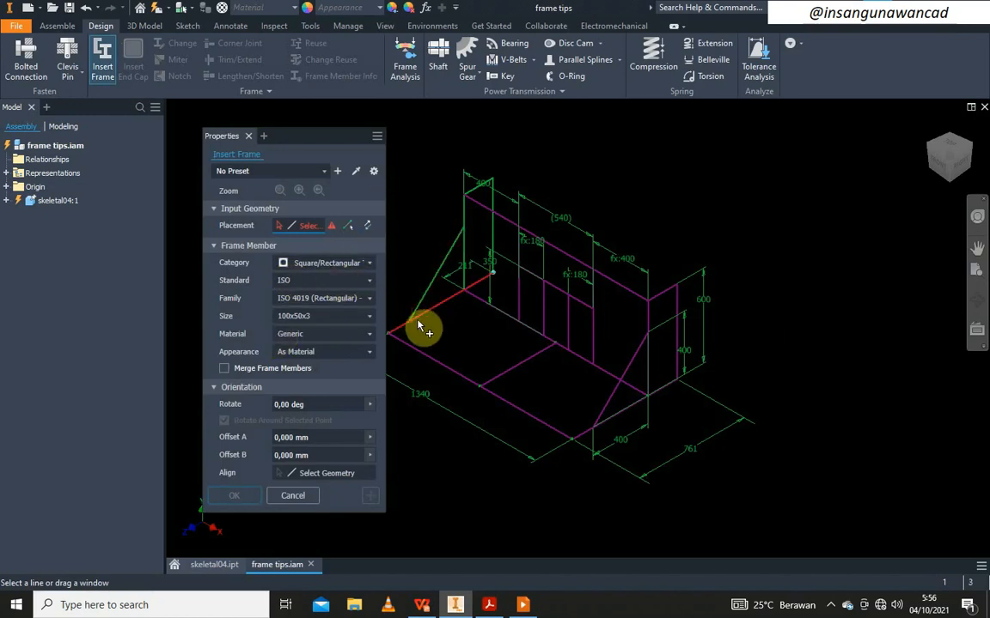
pyautogui.click(421, 326)
pyautogui.click(442, 368)
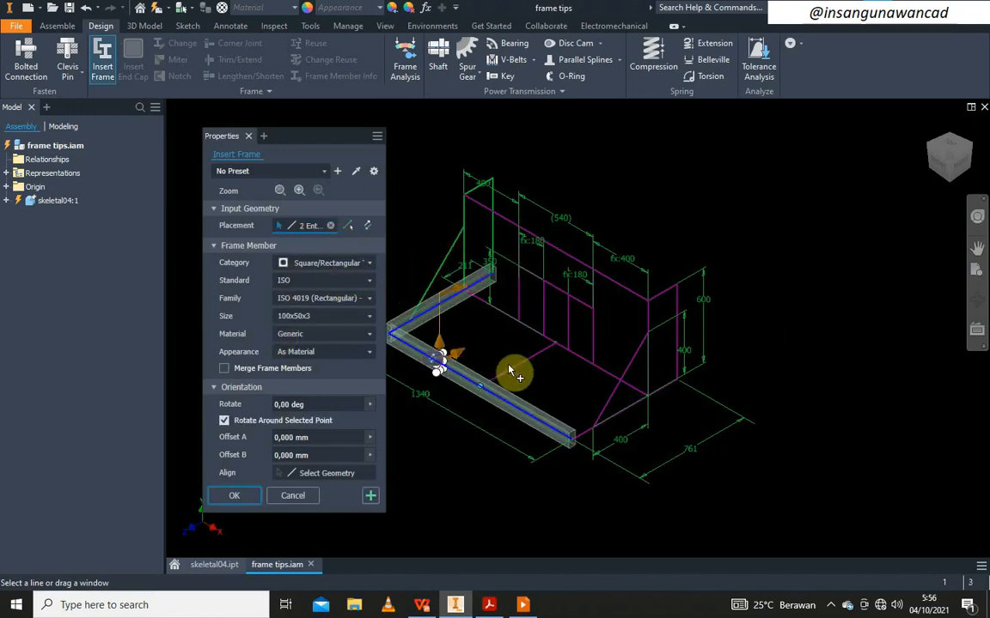
pyautogui.click(612, 419)
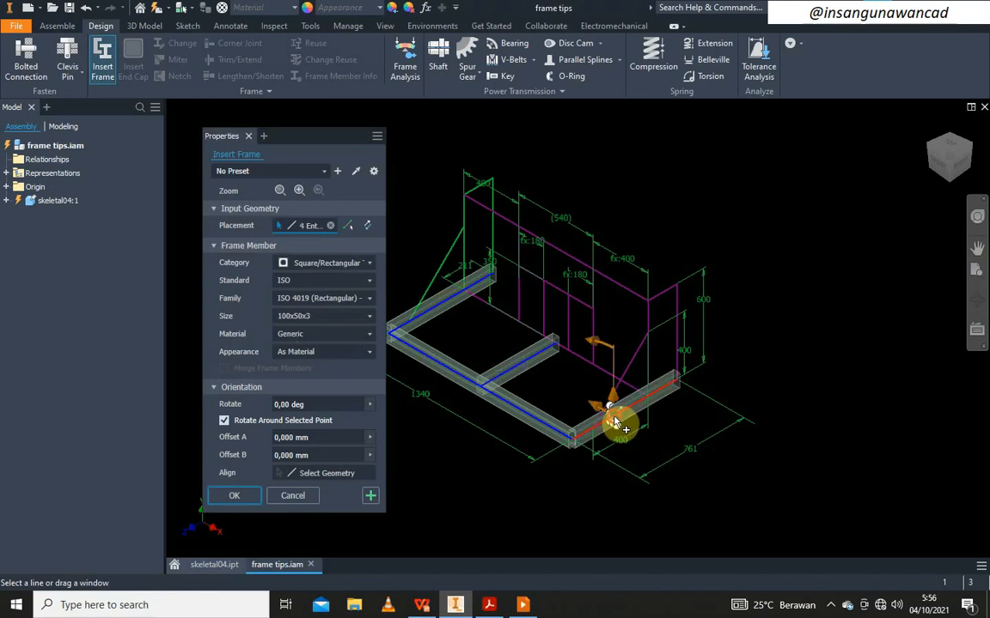
pyautogui.click(602, 365)
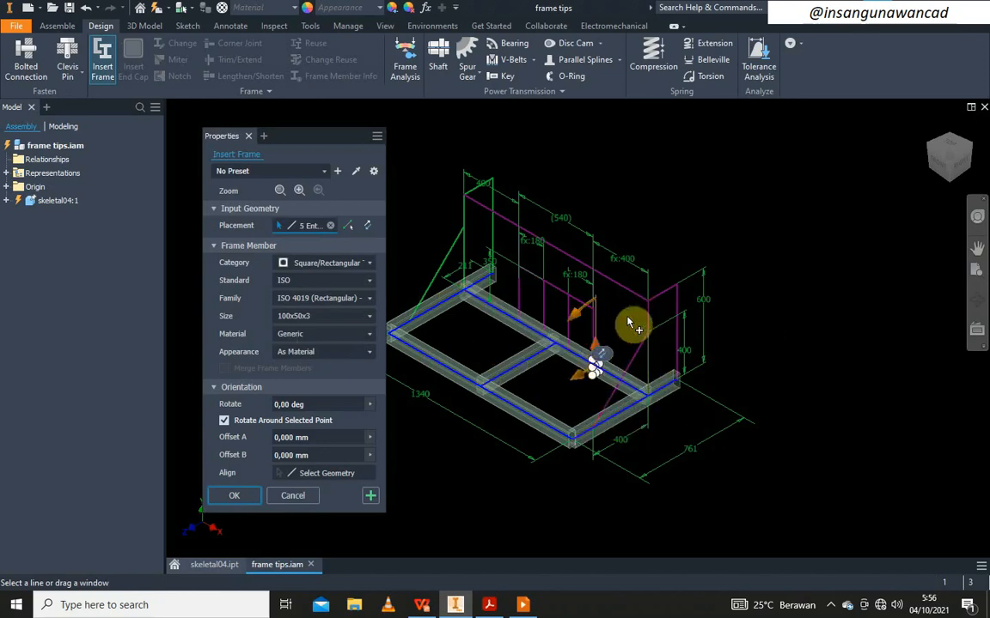
pyautogui.click(493, 213)
pyautogui.scroll(4, 492, 206)
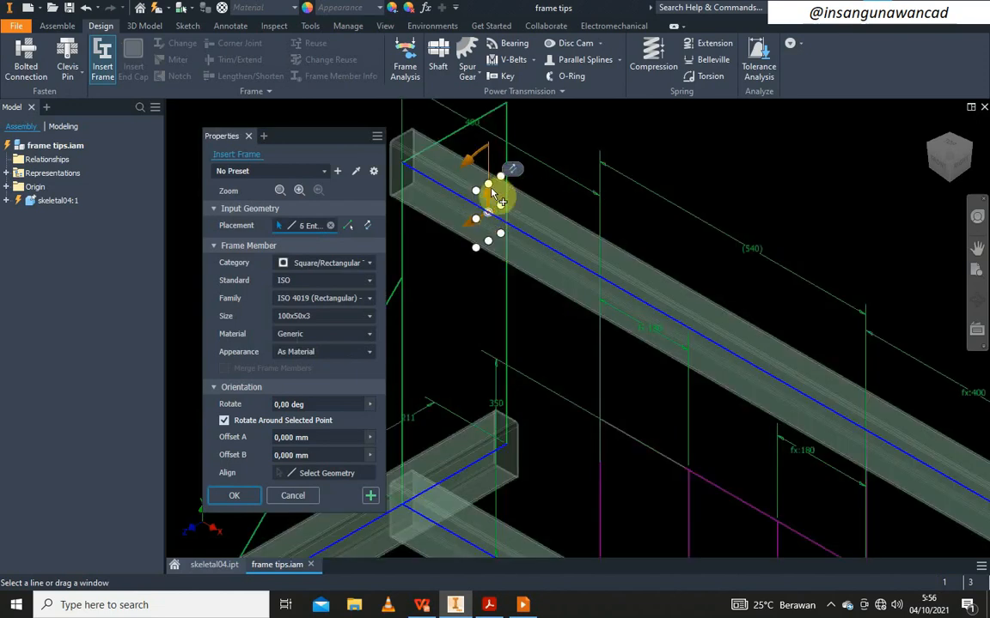
pyautogui.scroll(3, 487, 187)
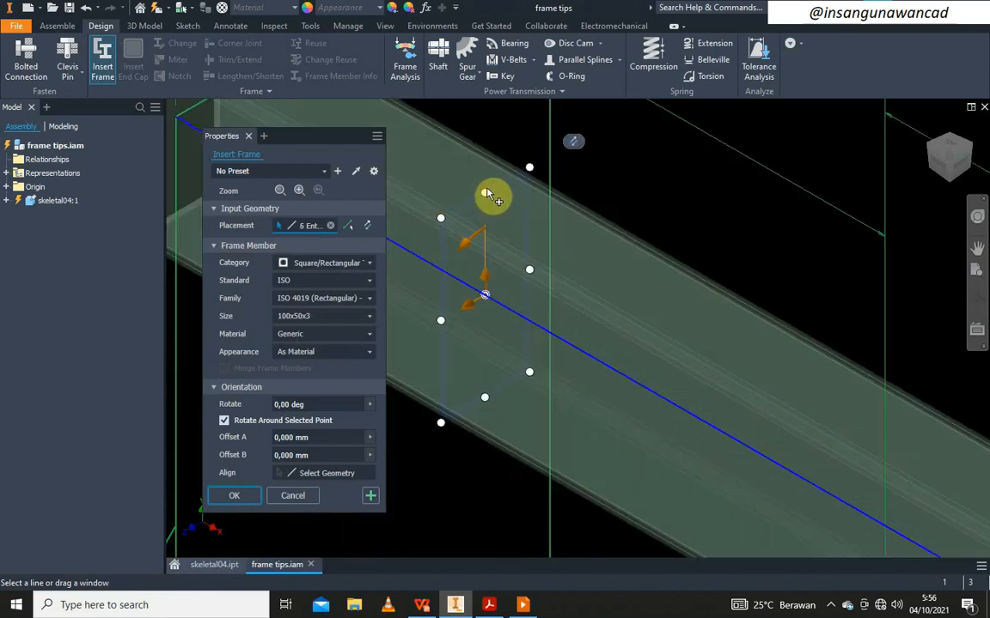
pyautogui.scroll(-5, 491, 198)
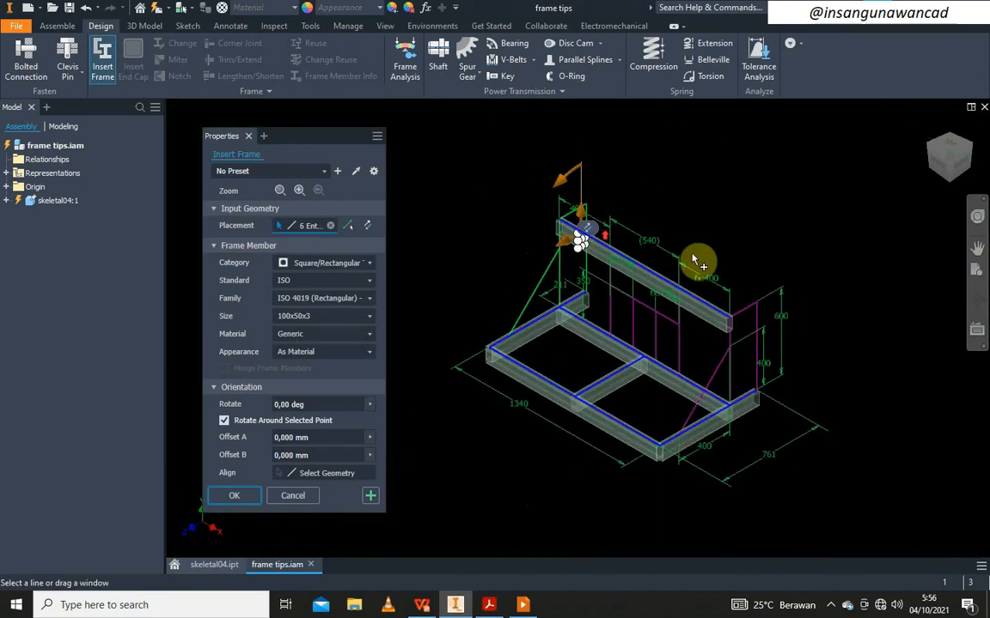
pyautogui.moveTo(676, 251); pyautogui.dragTo(654, 242, button='middle')
pyautogui.scroll(3, 689, 311)
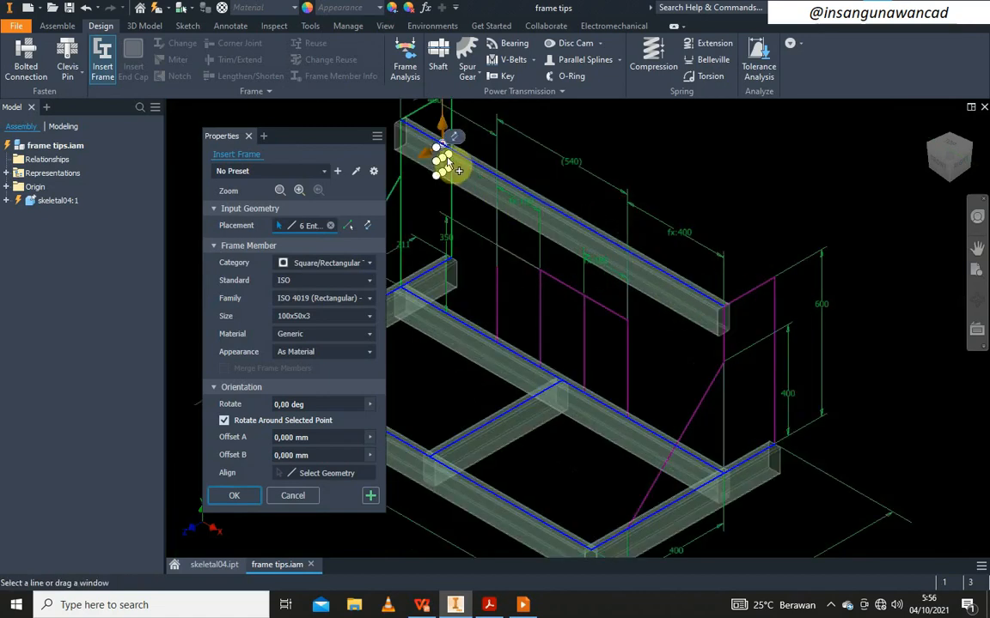
pyautogui.scroll(3, 440, 157)
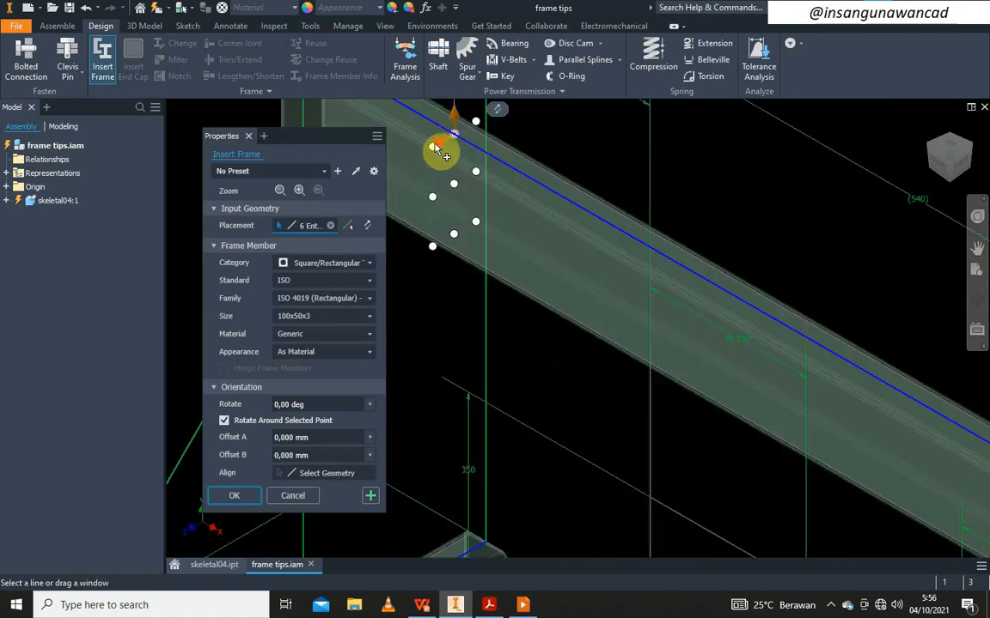
pyautogui.scroll(3, 438, 148)
pyautogui.scroll(-5, 438, 146)
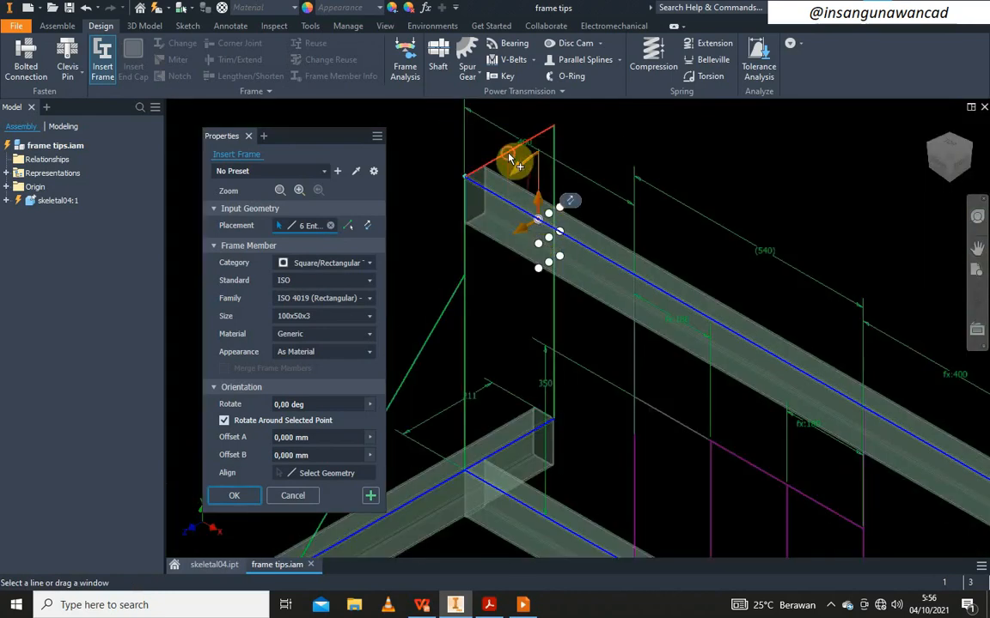
pyautogui.click(511, 158)
pyautogui.scroll(-5, 579, 177)
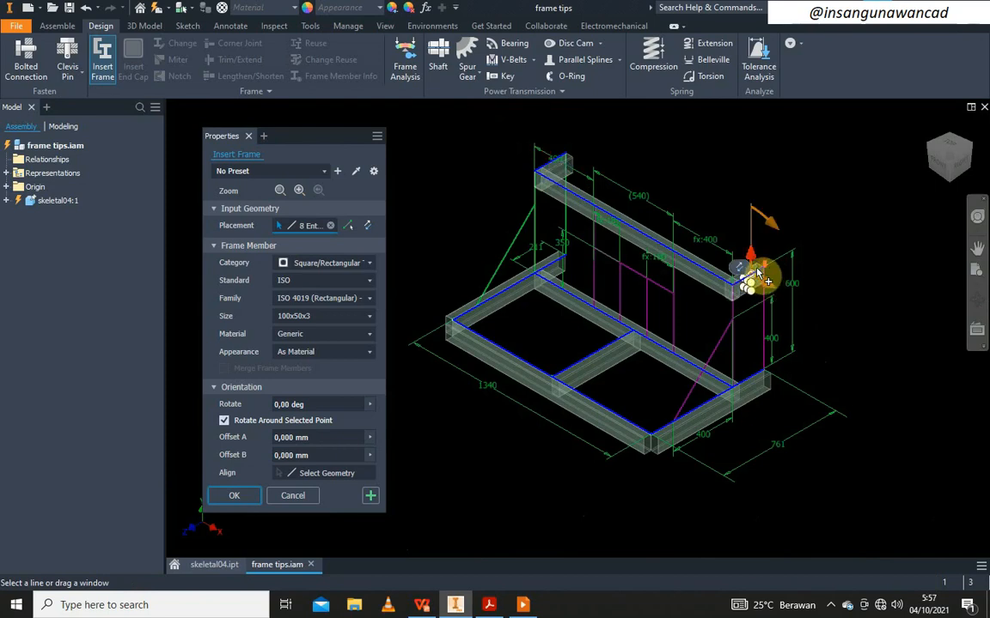
pyautogui.click(756, 275)
pyautogui.scroll(5, 756, 275)
pyautogui.scroll(-6, 779, 224)
pyautogui.scroll(2, 785, 238)
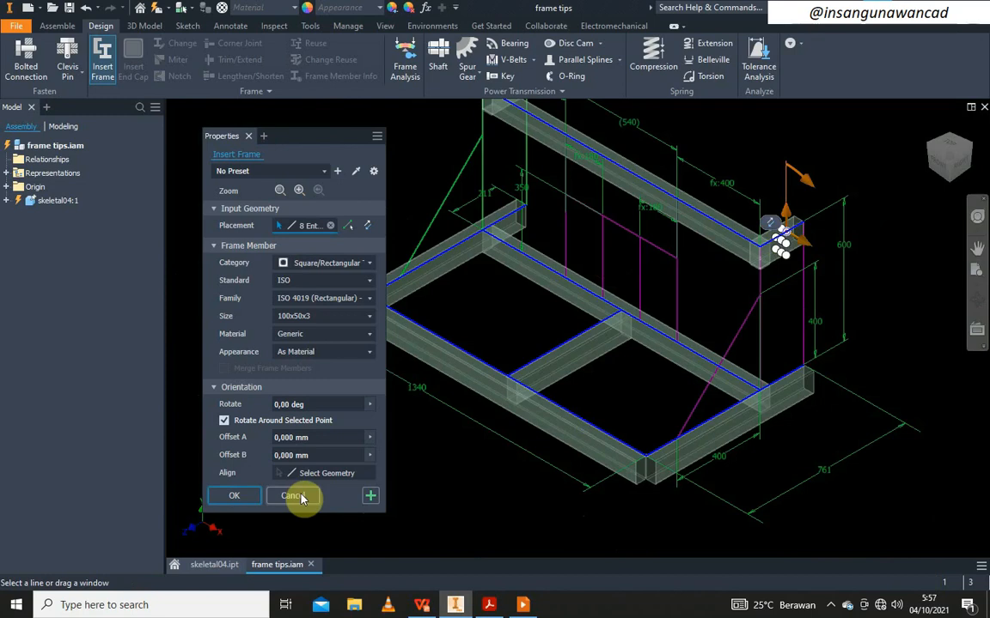
pyautogui.click(296, 497)
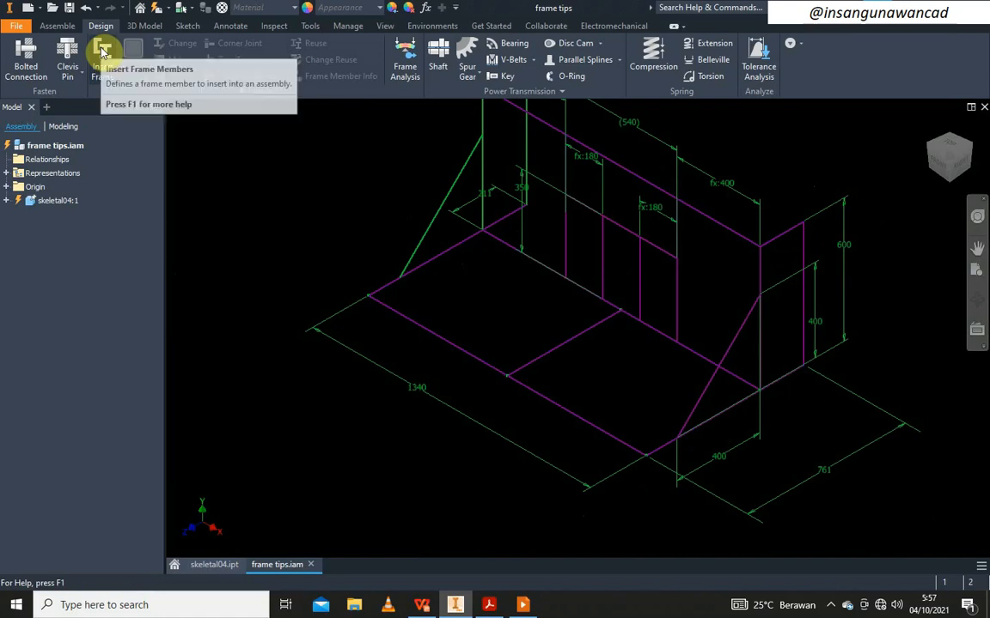
pyautogui.moveTo(285, 179); pyautogui.dragTo(283, 245, button='middle')
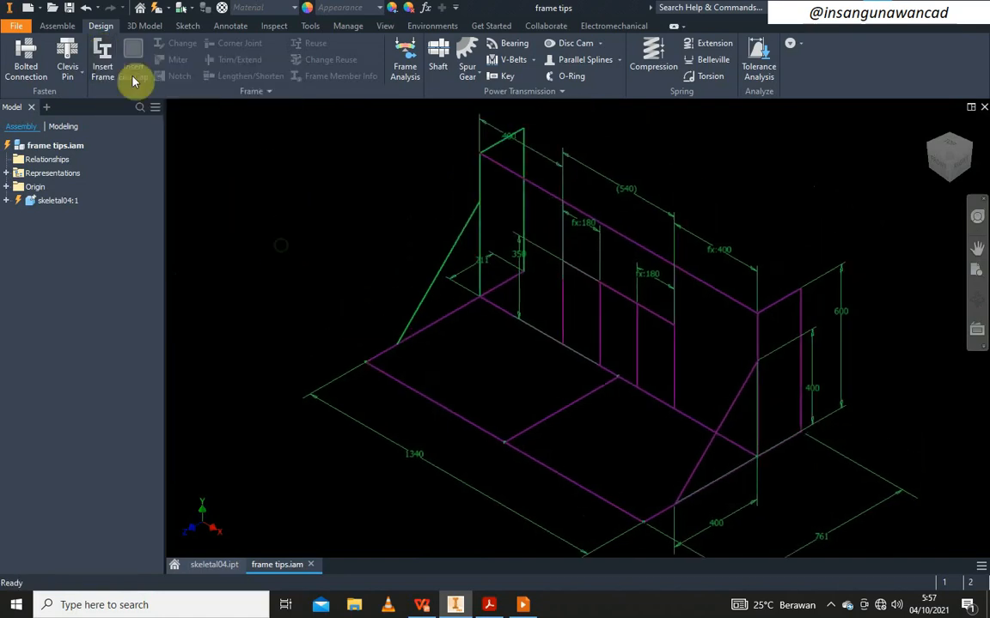
pyautogui.click(102, 54)
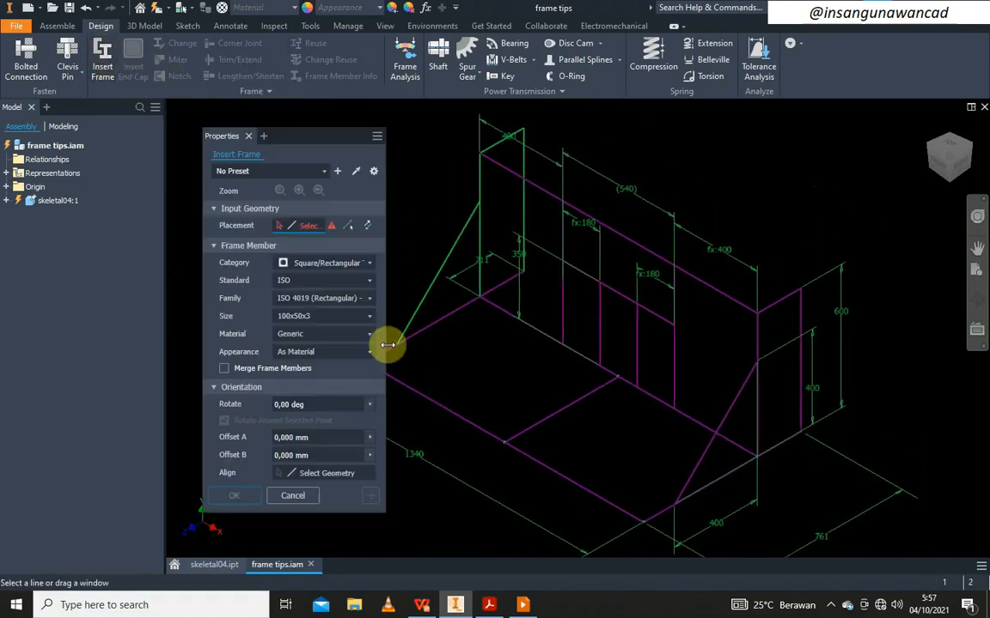
pyautogui.click(429, 401)
pyautogui.moveTo(645, 373); pyautogui.dragTo(690, 256, button='middle')
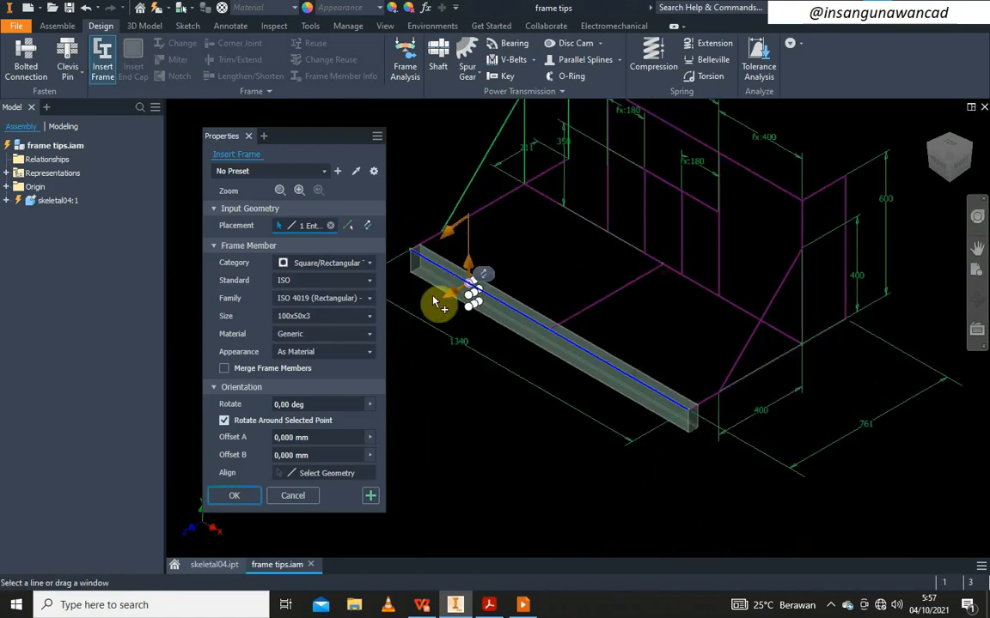
pyautogui.scroll(-6, 454, 301)
pyautogui.scroll(6, 516, 352)
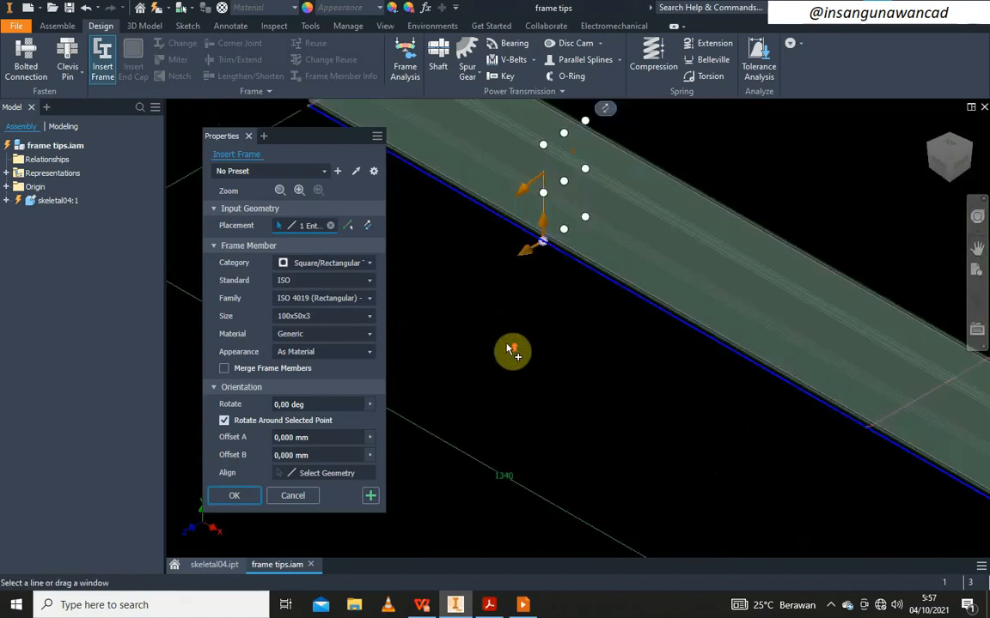
pyautogui.click(713, 425)
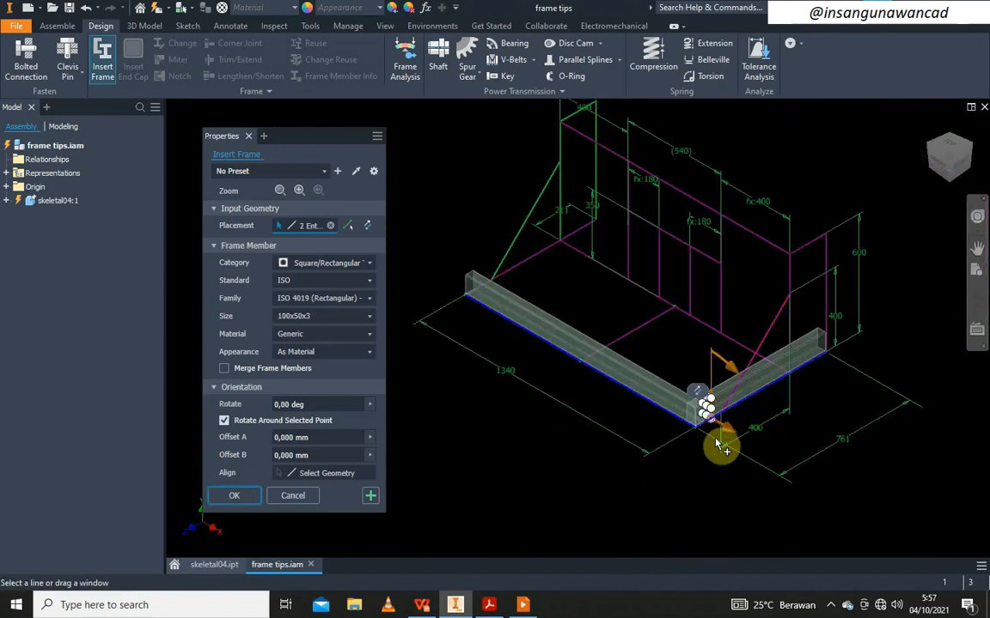
pyautogui.scroll(-5, 715, 387)
pyautogui.scroll(5, 713, 378)
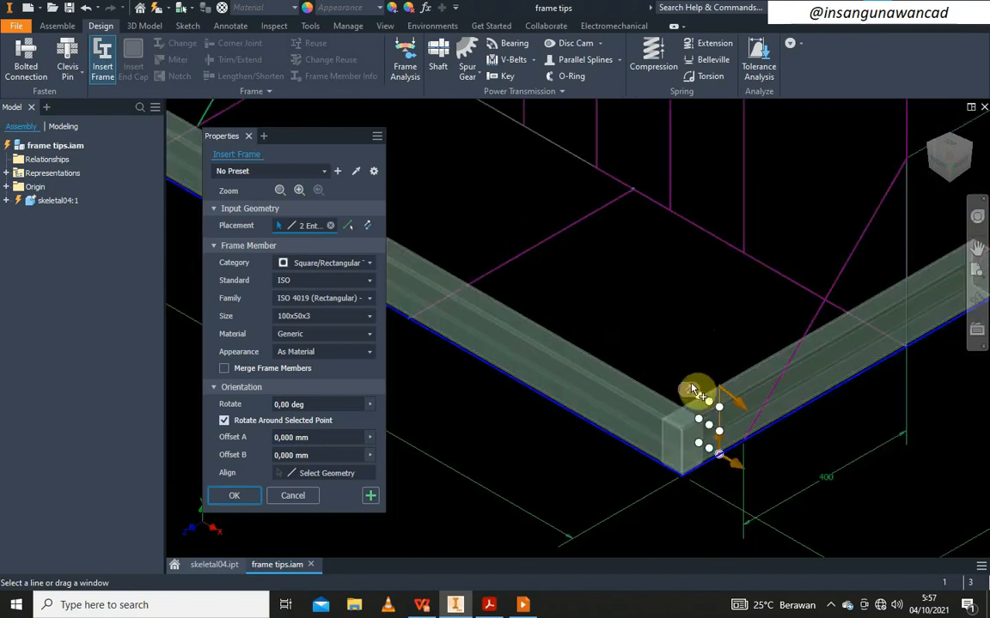
pyautogui.moveTo(591, 313); pyautogui.dragTo(678, 353, button='middle')
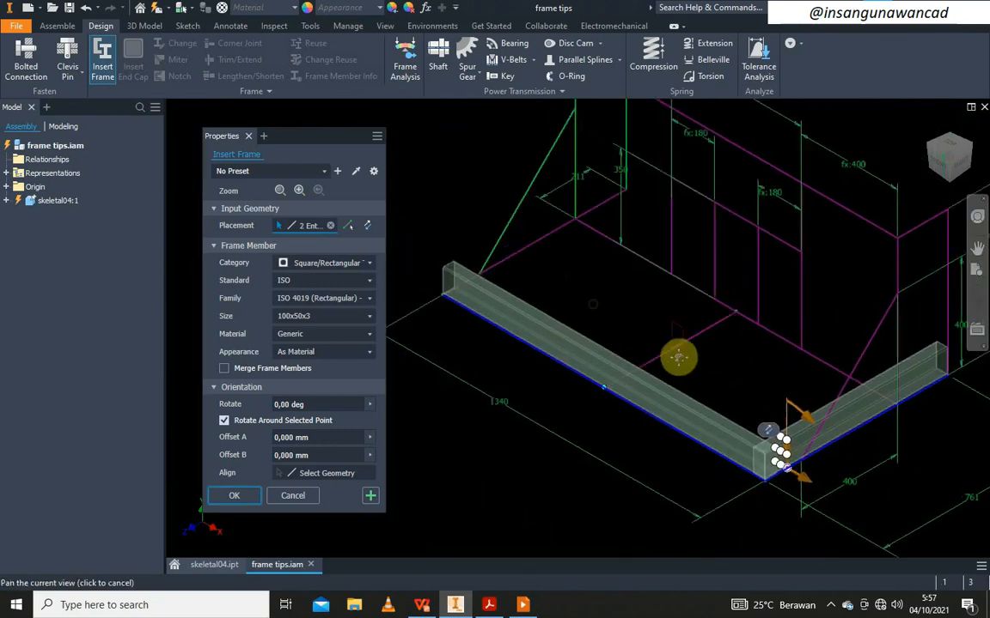
pyautogui.click(544, 249)
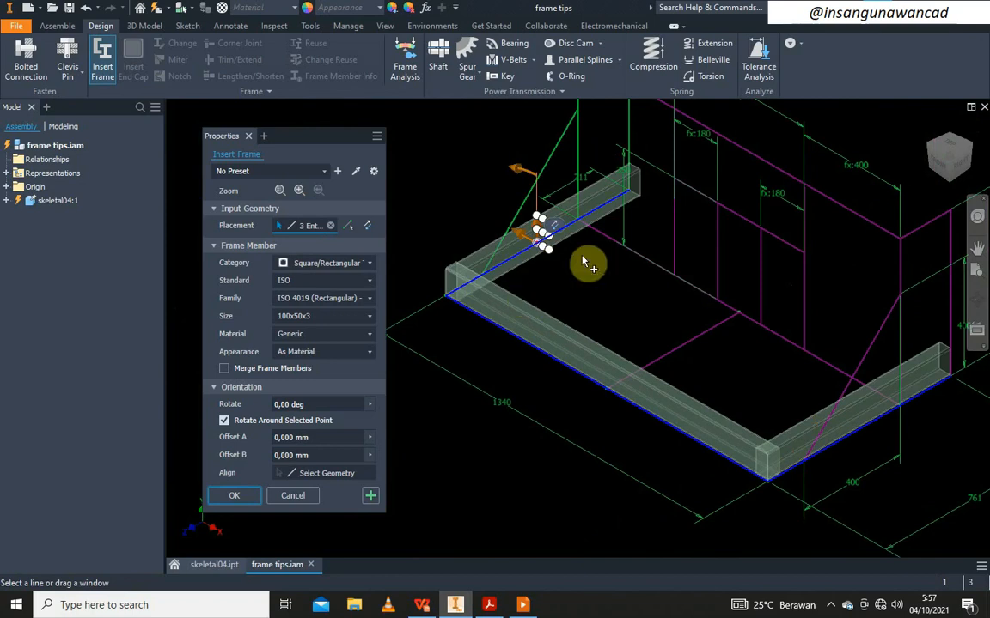
pyautogui.scroll(3, 584, 263)
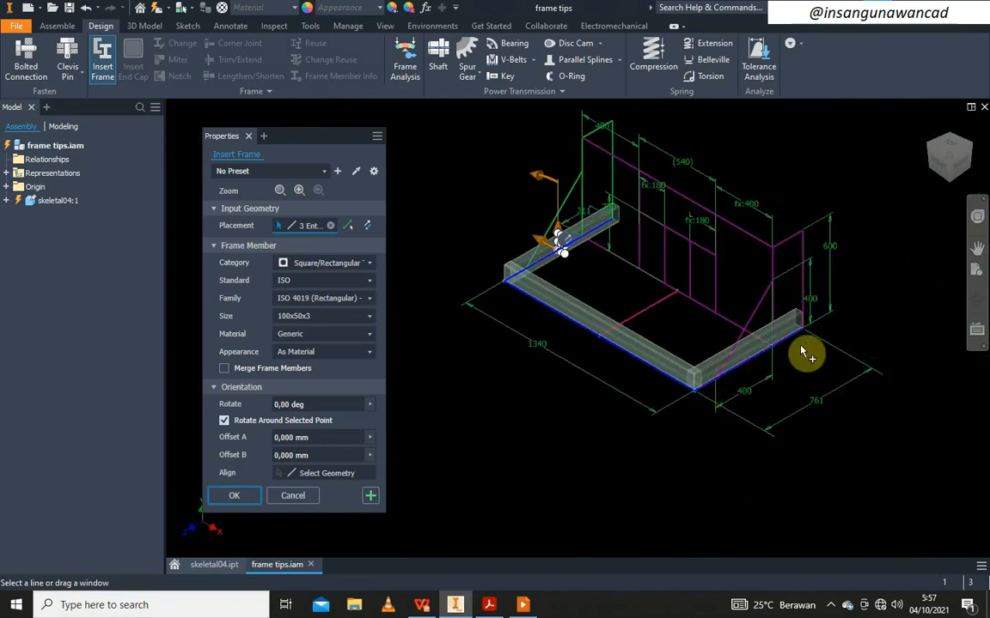
pyautogui.click(658, 247)
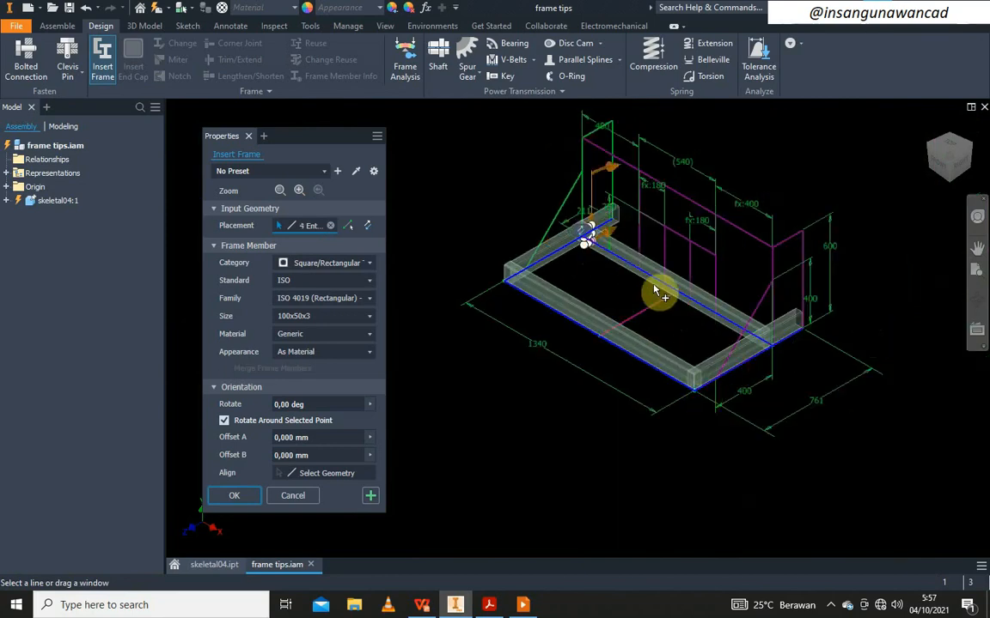
pyautogui.scroll(-5, 585, 244)
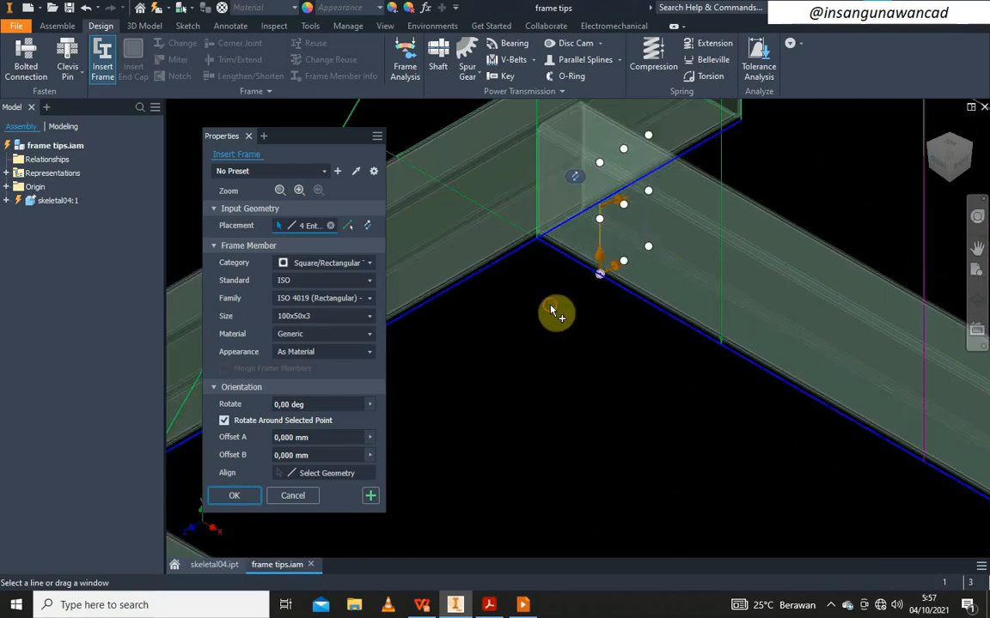
pyautogui.scroll(5, 562, 323)
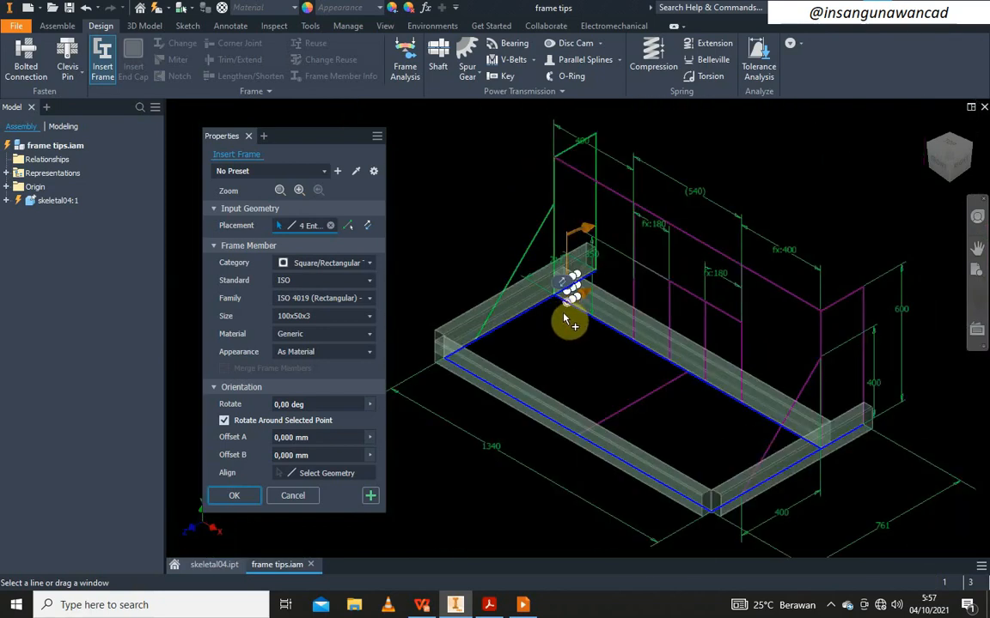
pyautogui.scroll(-3, 570, 325)
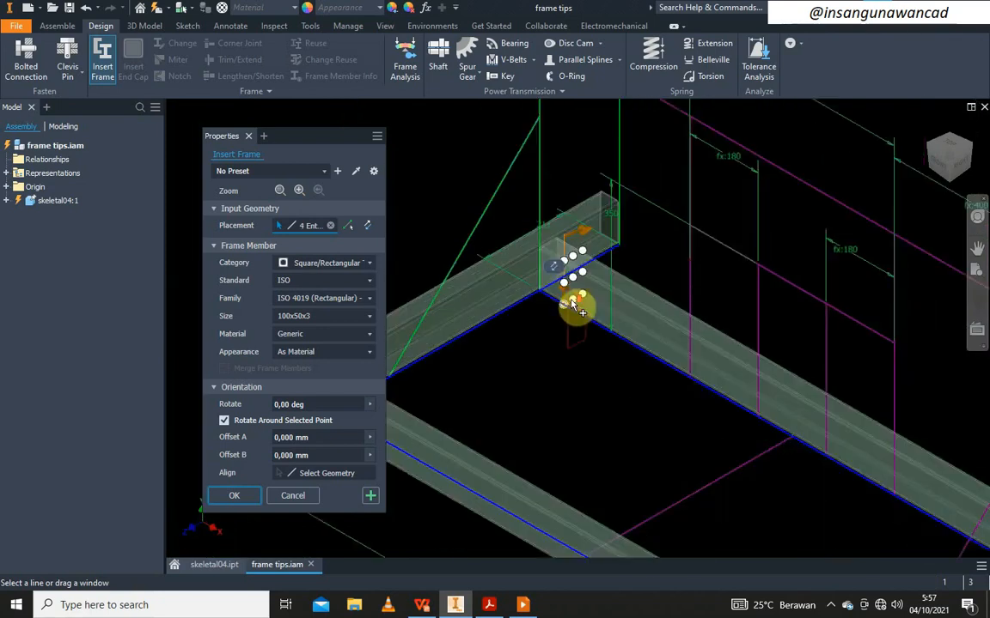
pyautogui.scroll(-2, 573, 305)
pyautogui.scroll(5, 584, 266)
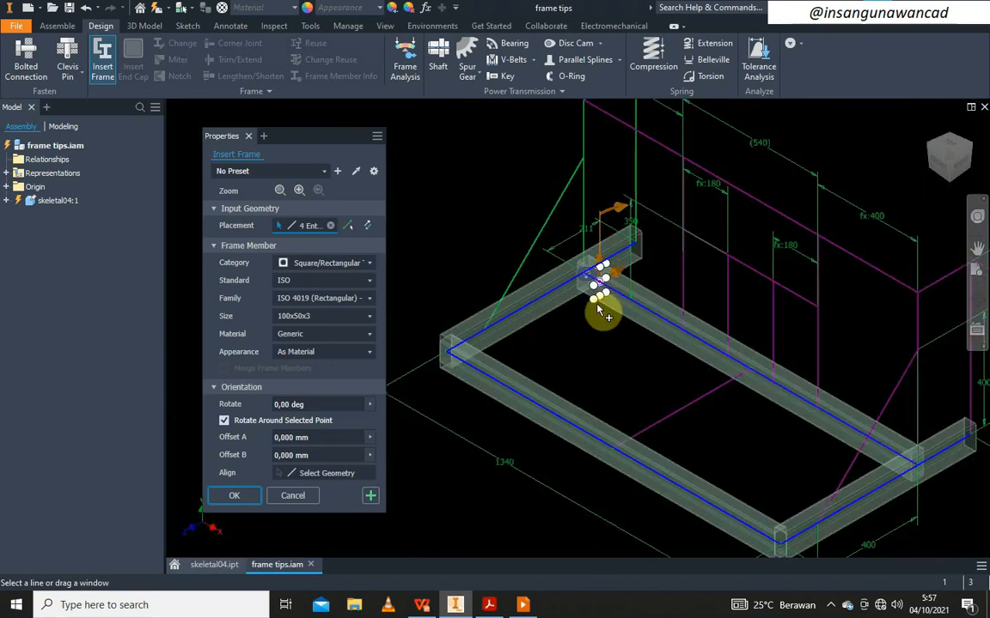
pyautogui.click(596, 305)
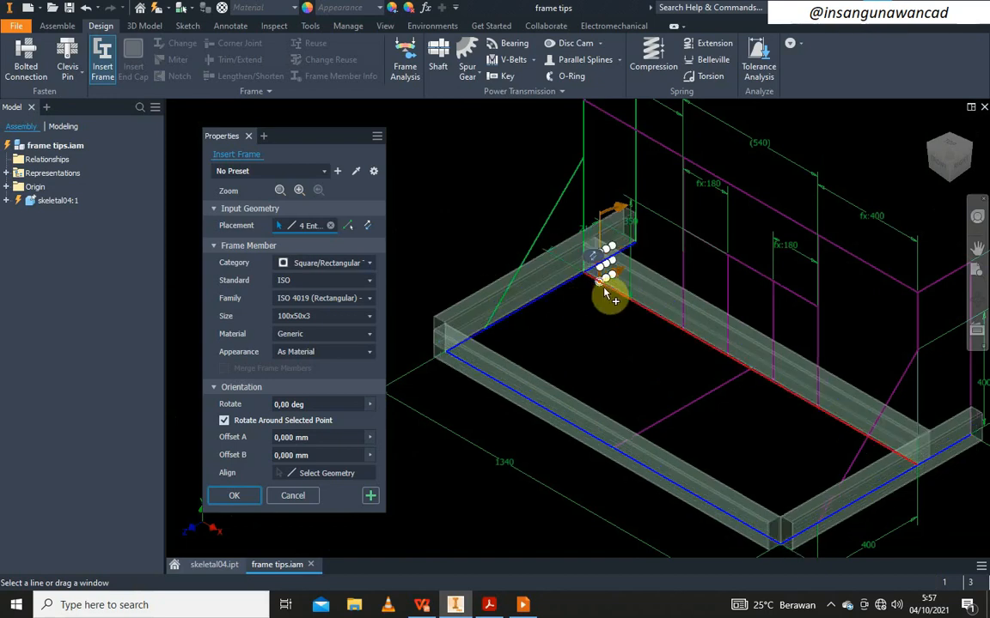
pyautogui.click(608, 260)
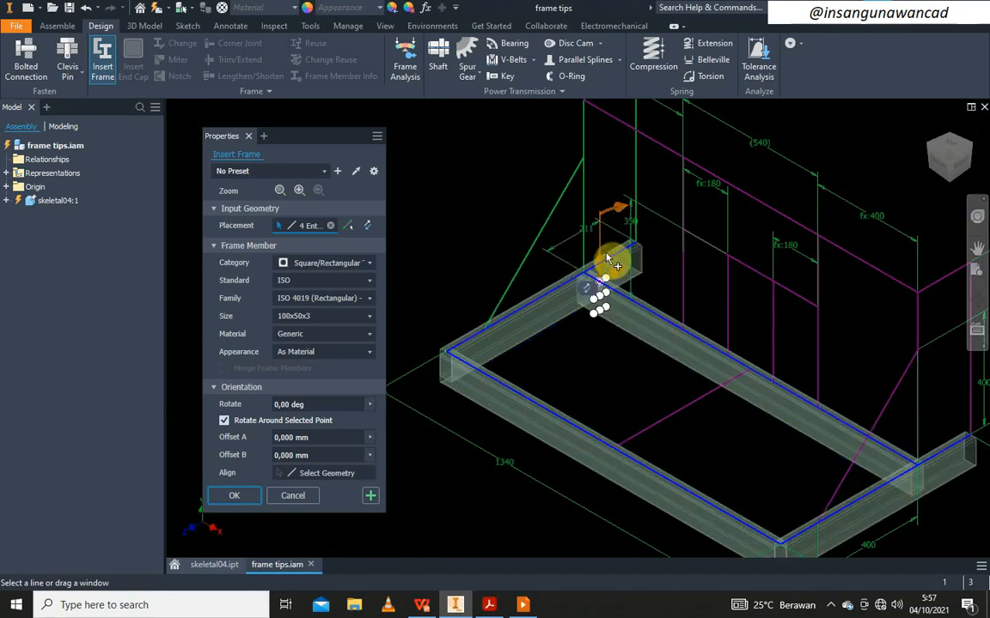
pyautogui.click(292, 496)
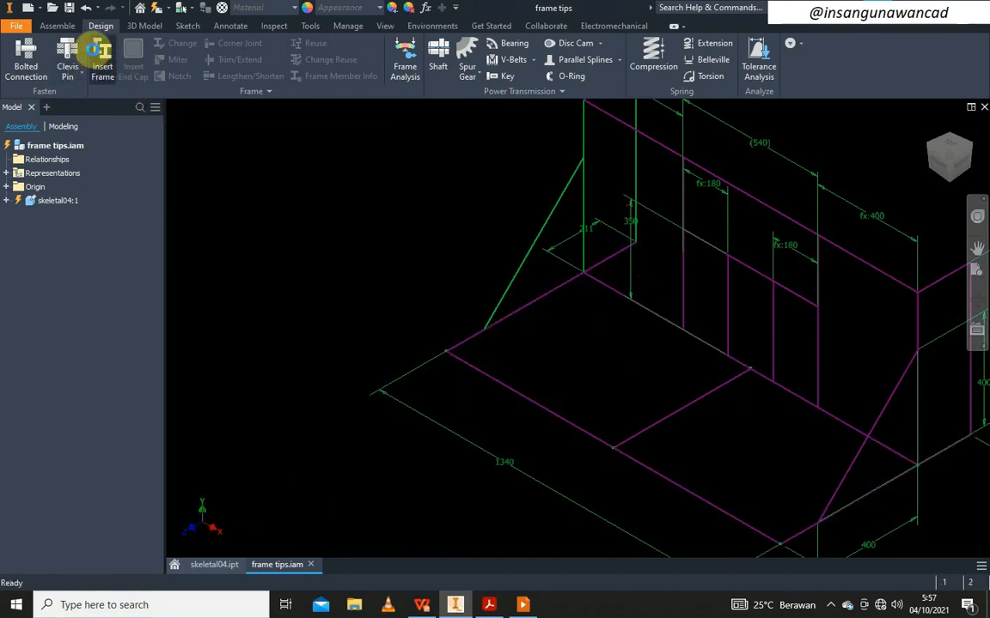
# Insert ISO 4019 100x50x3 frame members along the front base line and both side base lines, accepting the default frame and member file names
pyautogui.click(102, 58)
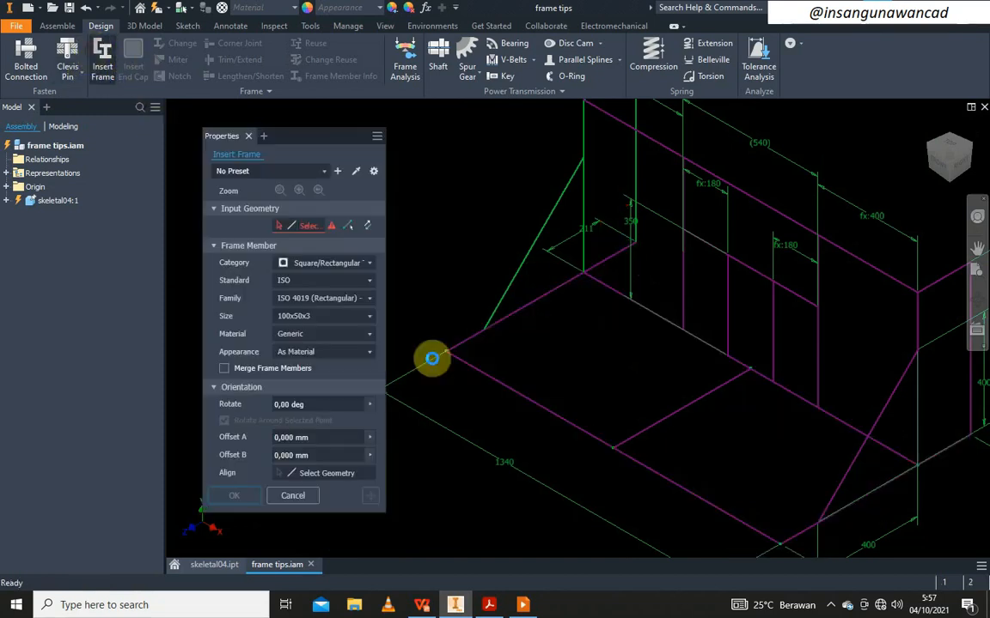
pyautogui.click(478, 375)
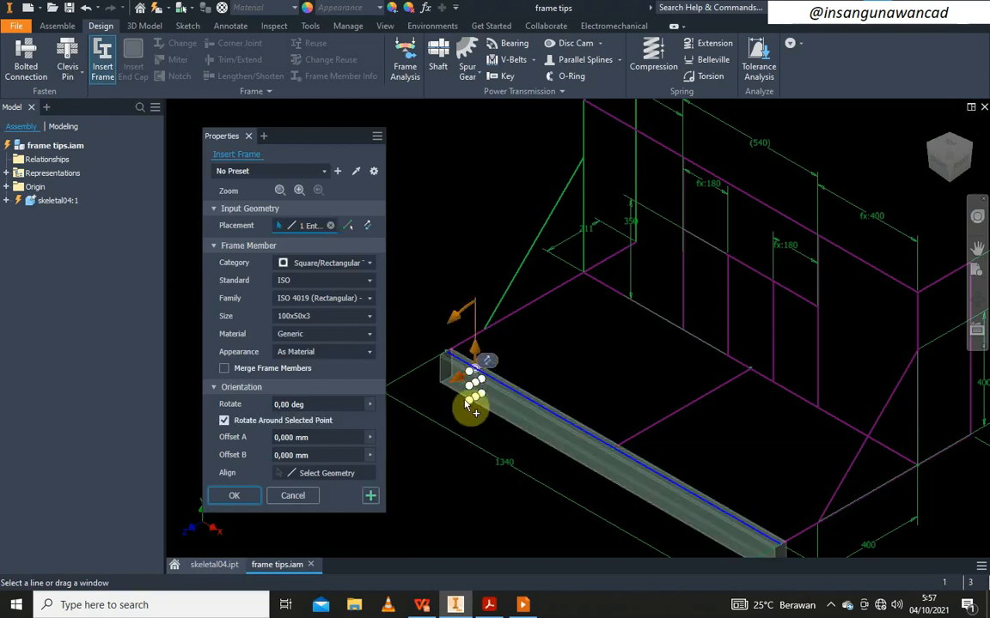
pyautogui.click(471, 399)
pyautogui.click(525, 312)
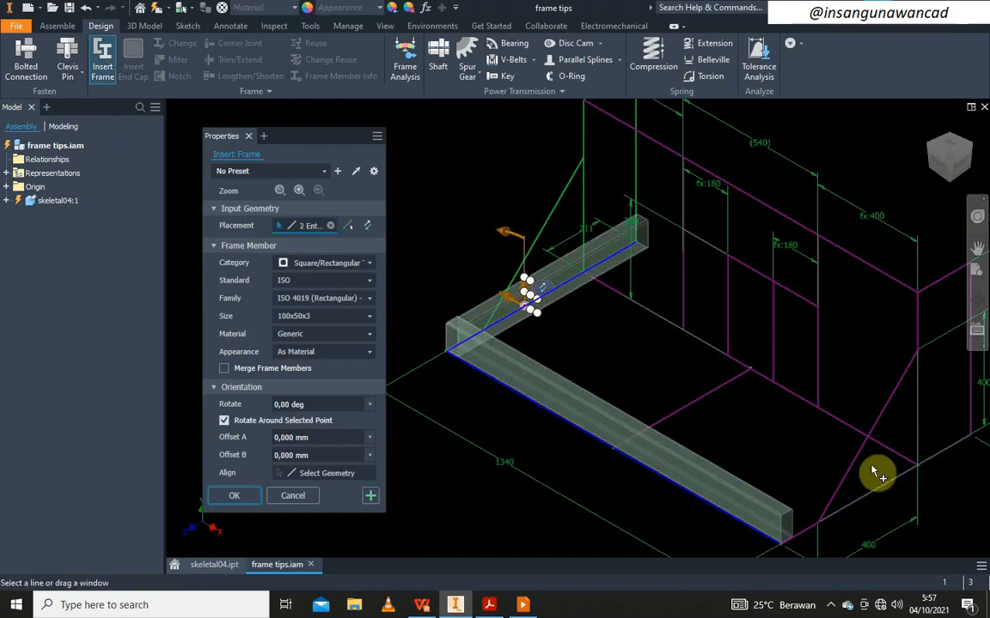
pyautogui.click(807, 529)
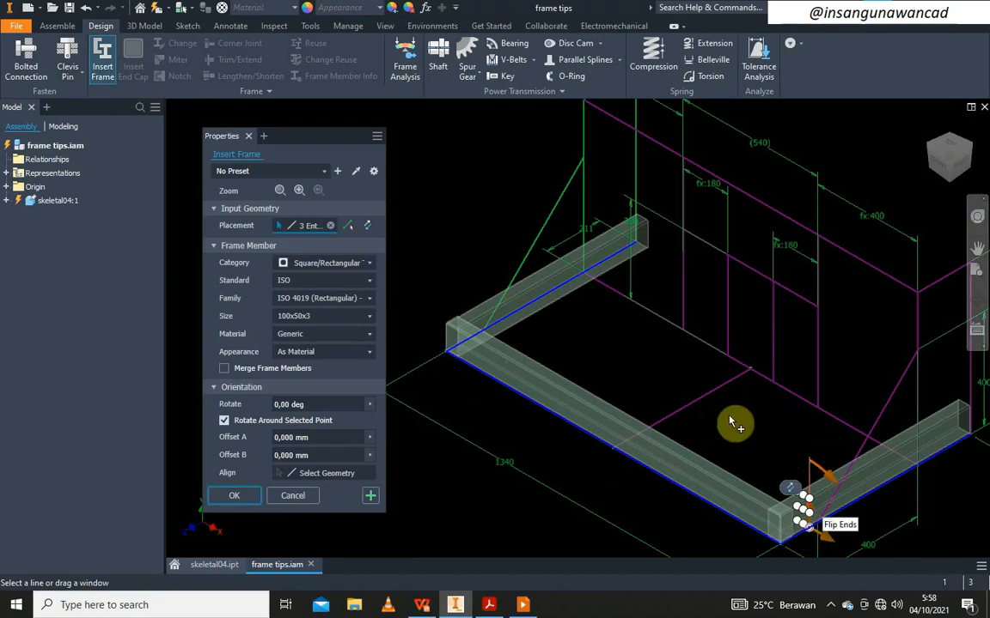
pyautogui.rightClick(623, 345)
pyautogui.click(665, 351)
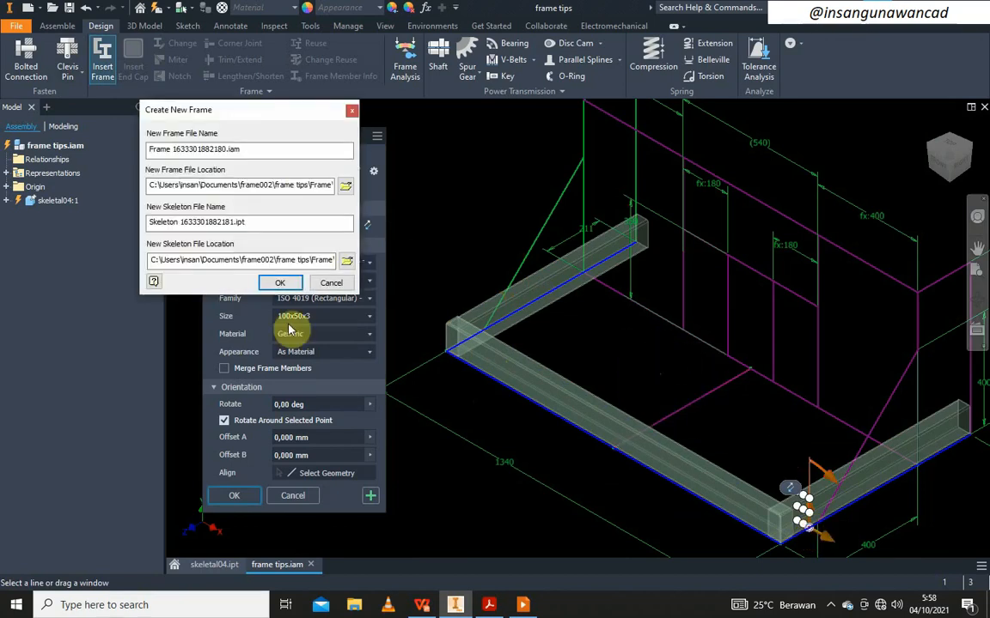
pyautogui.click(282, 283)
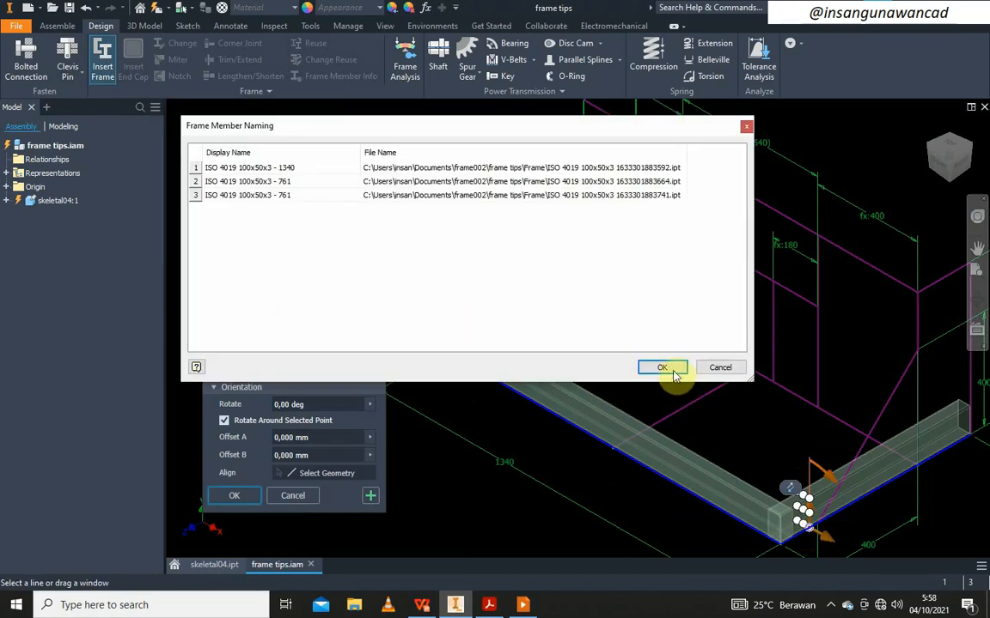
pyautogui.click(661, 368)
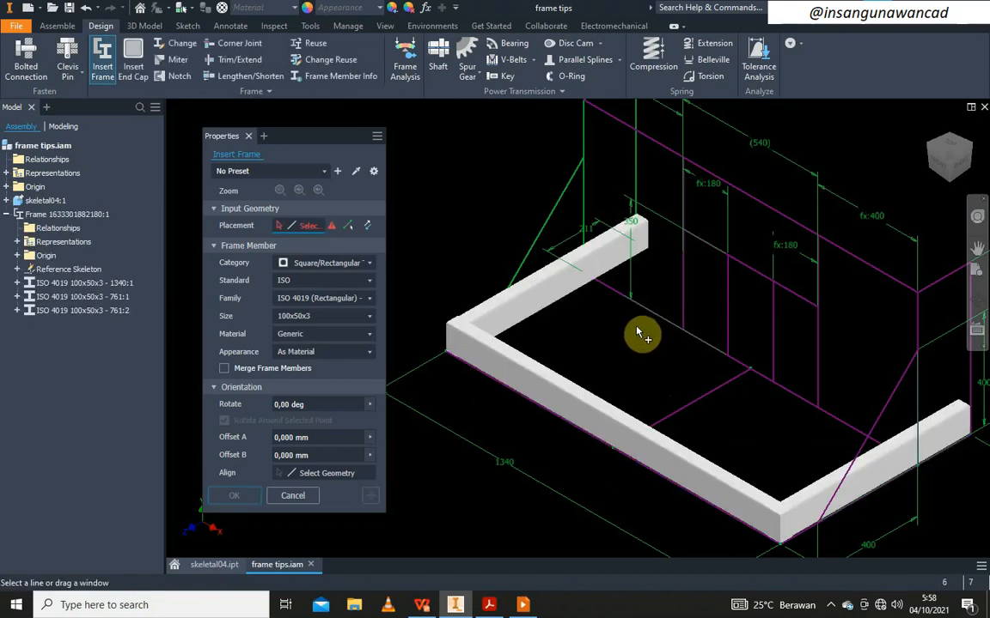
# Insert ISO 4019 100x50x3 members on the rear base line and the two short upper side lines, sitting above their lines, with default names
pyautogui.click(615, 295)
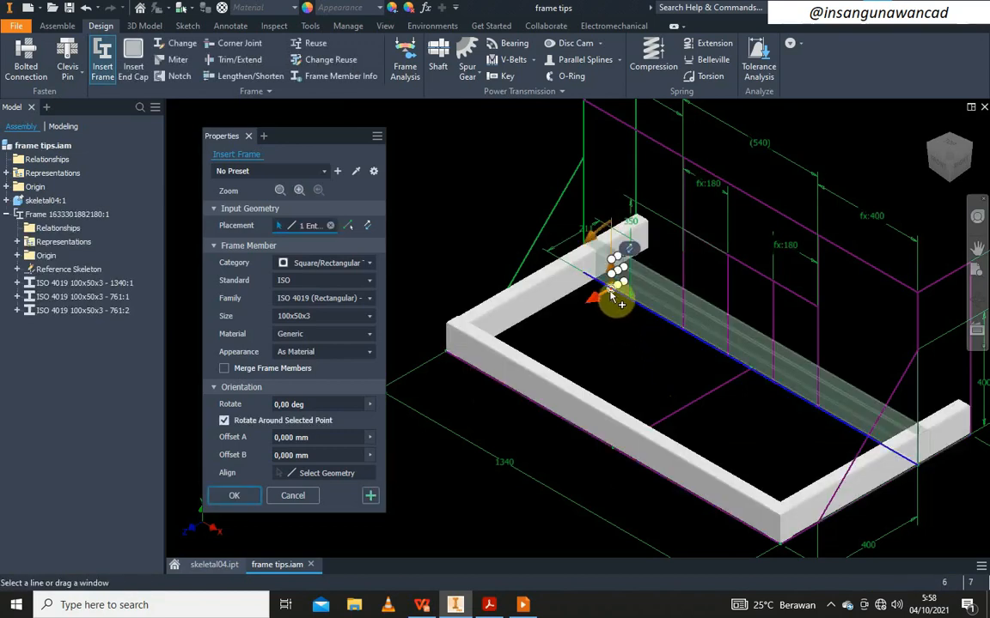
pyautogui.moveTo(620, 336); pyautogui.dragTo(562, 384, button='middle')
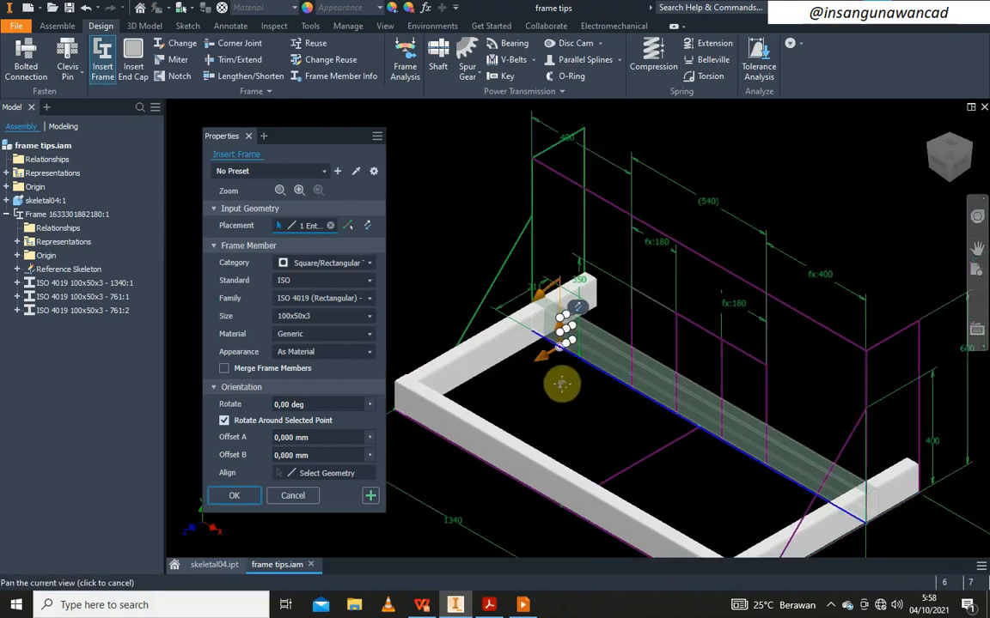
pyautogui.click(549, 158)
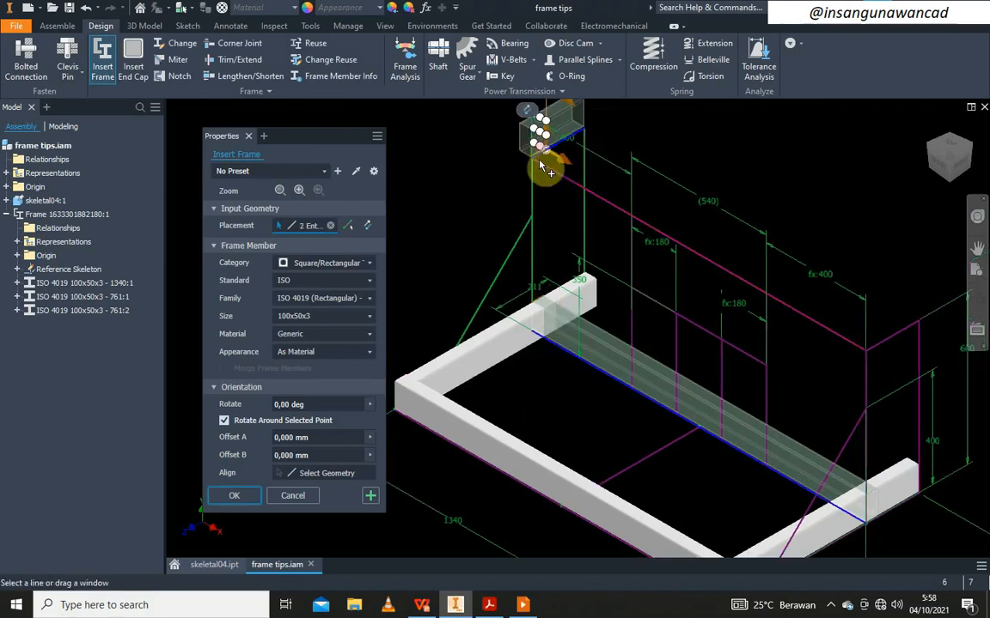
pyautogui.moveTo(540, 161); pyautogui.dragTo(560, 220, button='middle')
pyautogui.scroll(5, 542, 183)
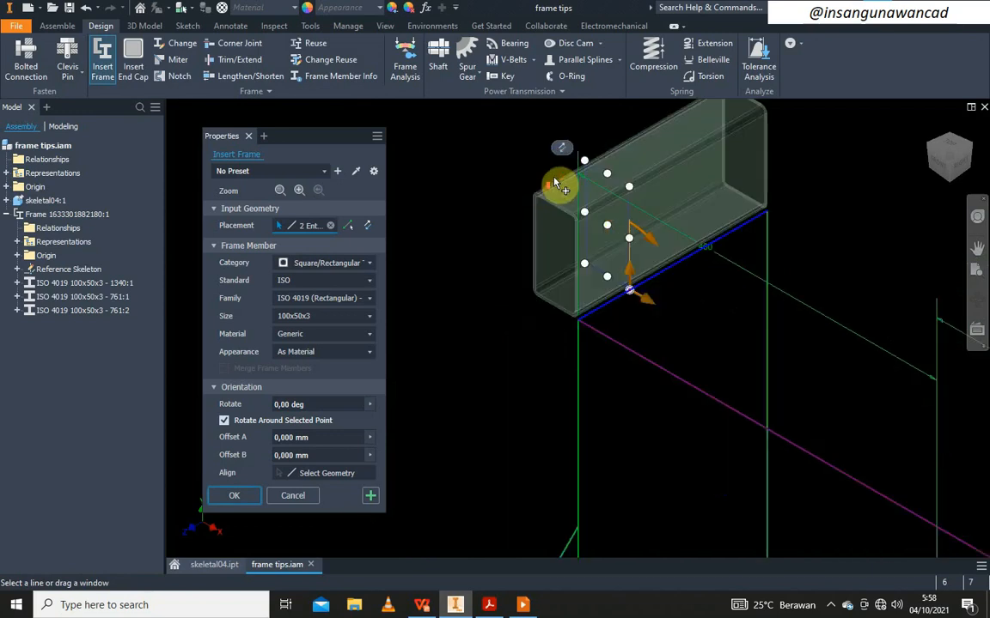
pyautogui.click(584, 159)
pyautogui.scroll(-4, 564, 184)
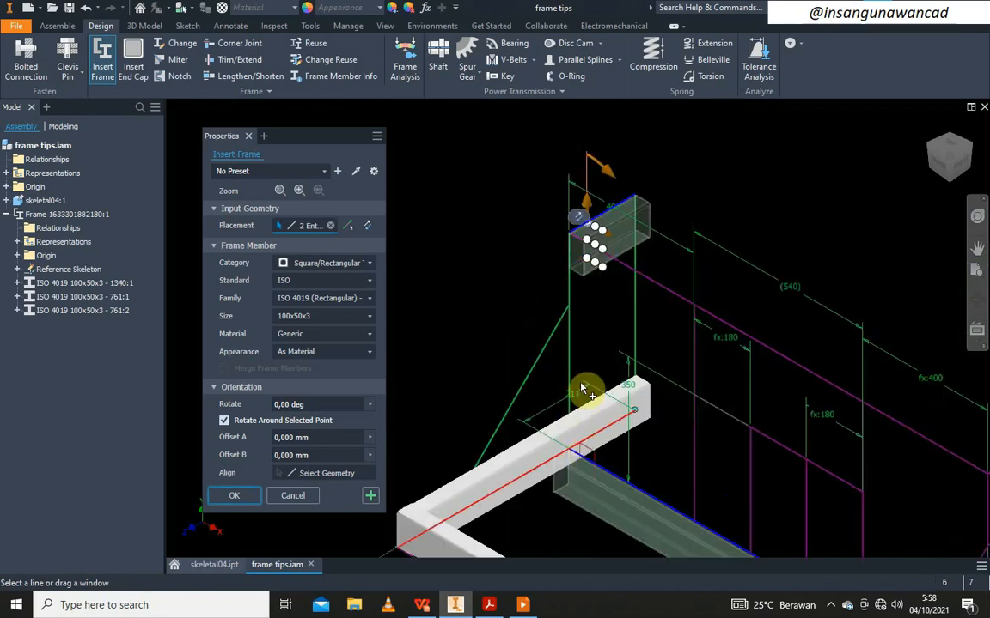
pyautogui.click(603, 271)
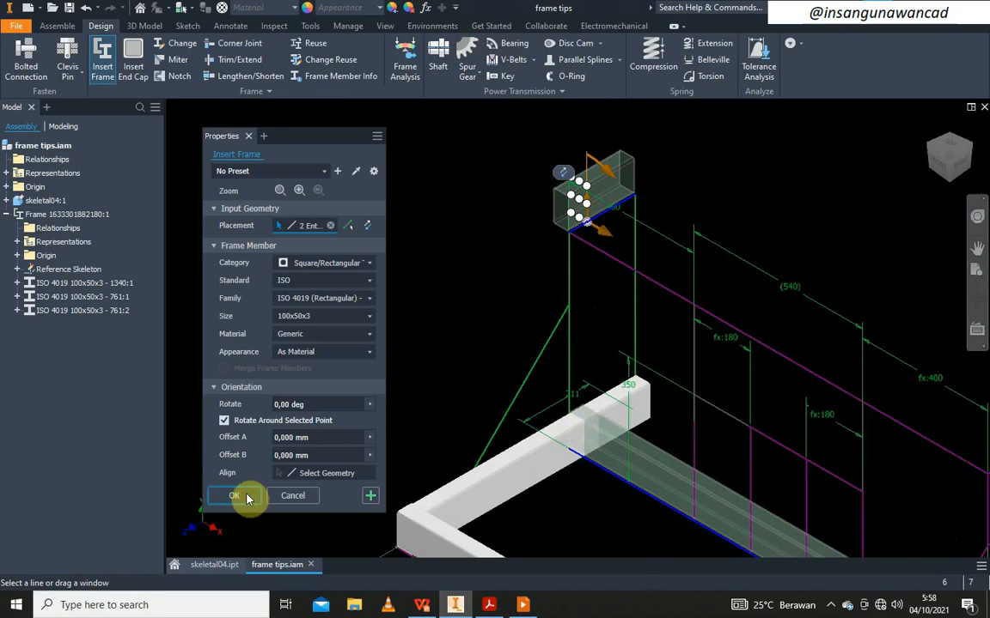
pyautogui.scroll(4, 541, 258)
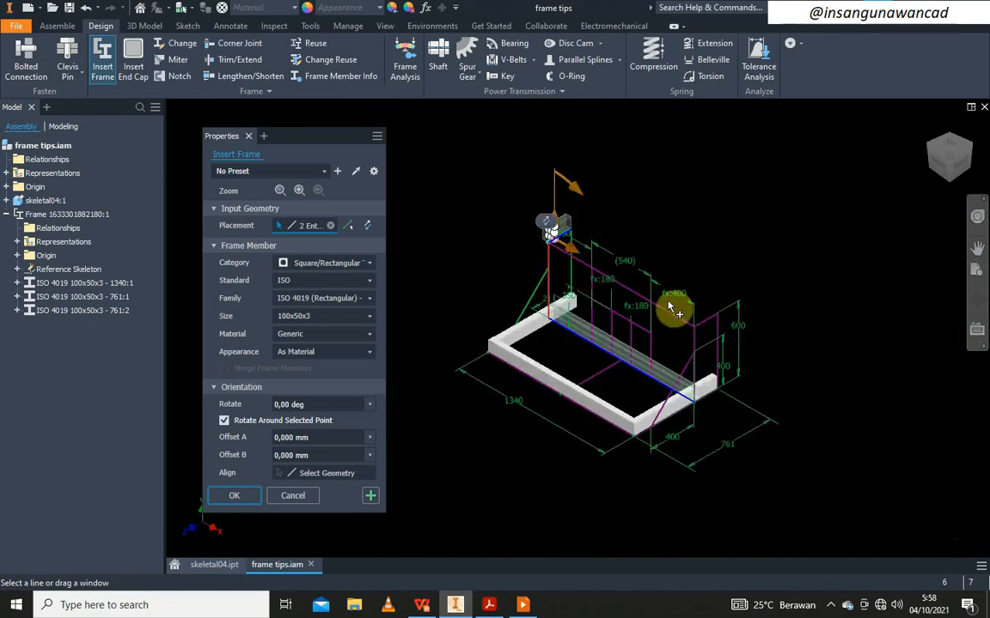
pyautogui.click(712, 325)
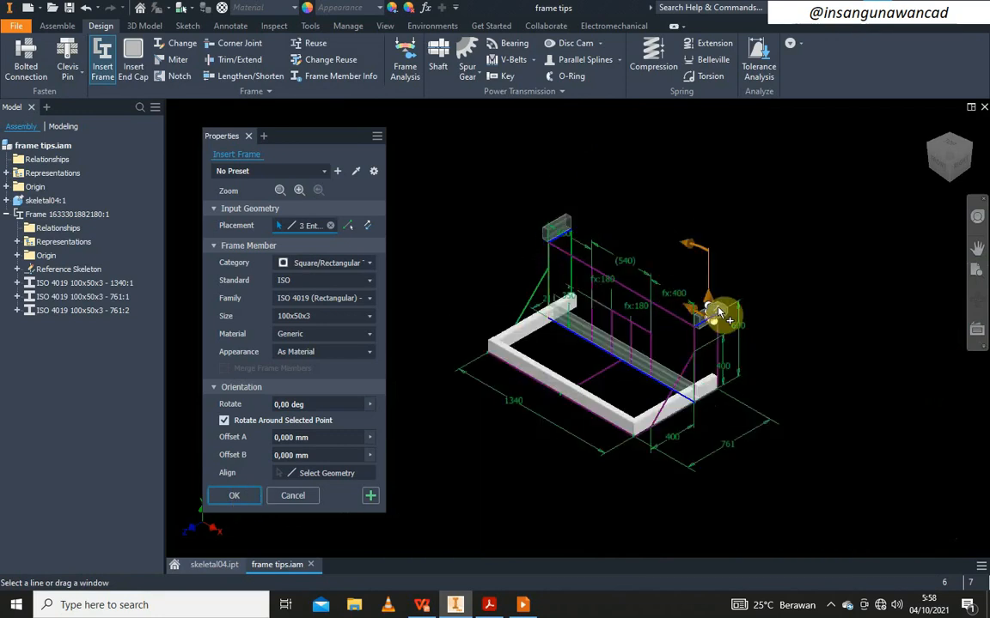
pyautogui.click(237, 498)
pyautogui.click(654, 366)
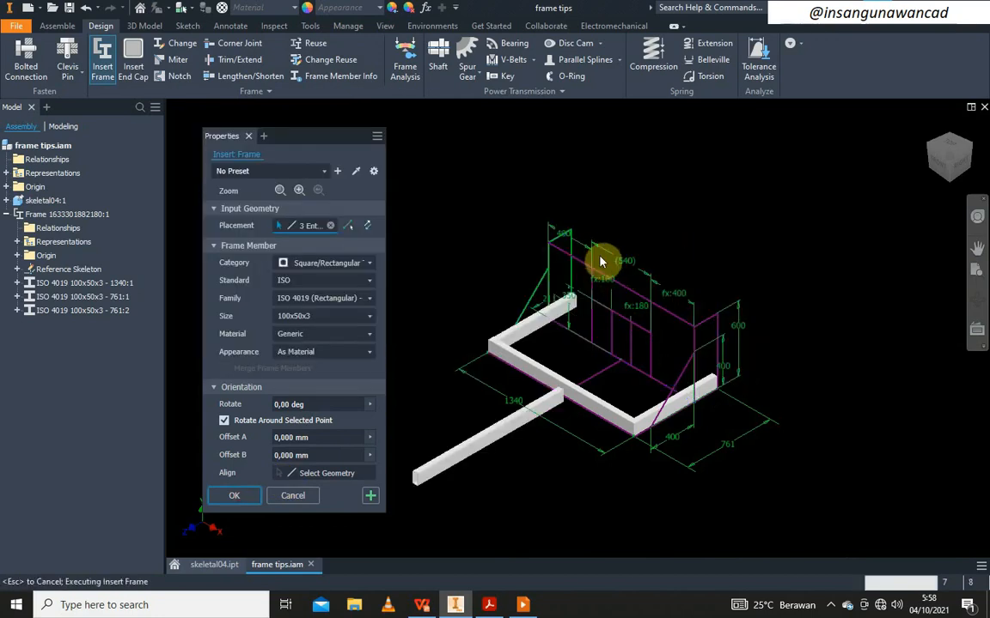
pyautogui.scroll(-3, 577, 255)
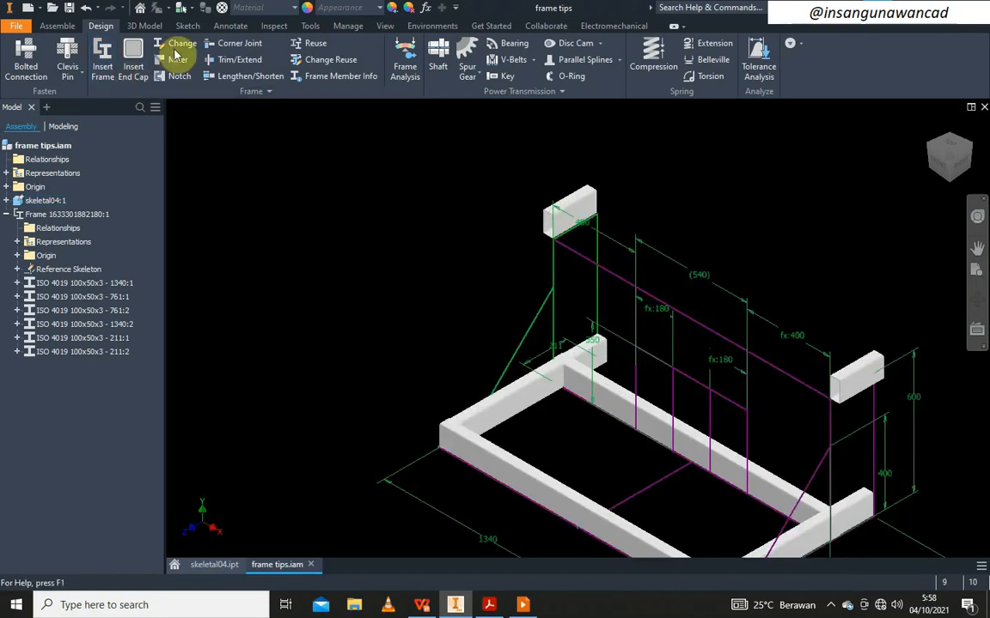
pyautogui.click(102, 64)
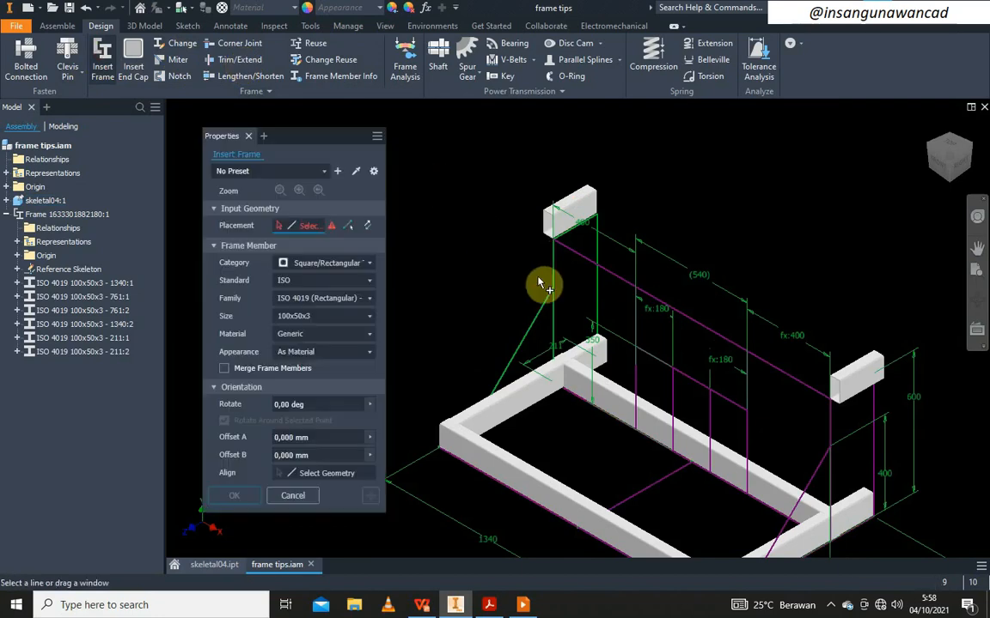
pyautogui.click(555, 300)
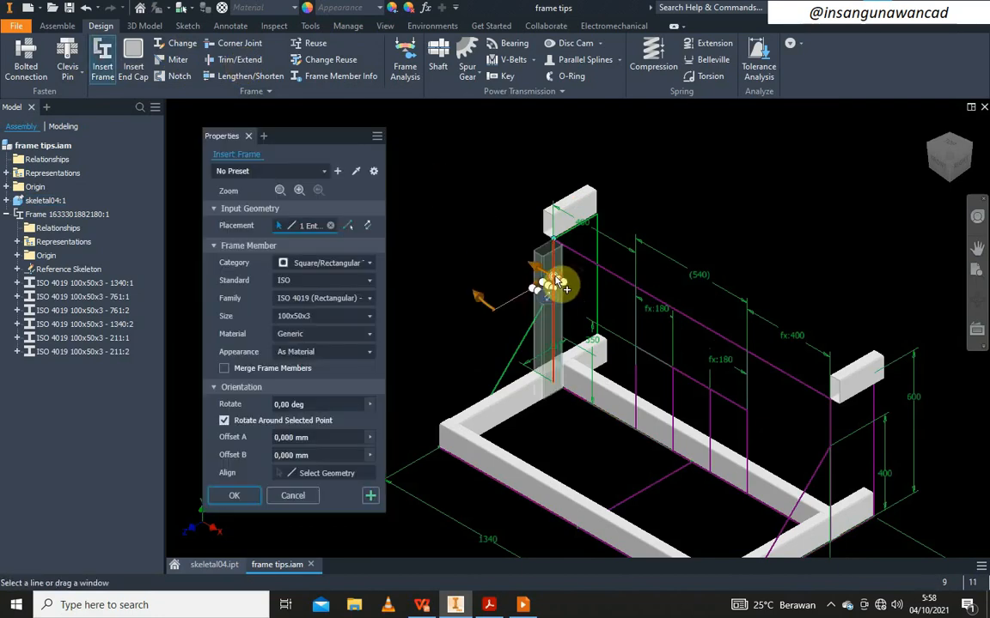
pyautogui.click(601, 259)
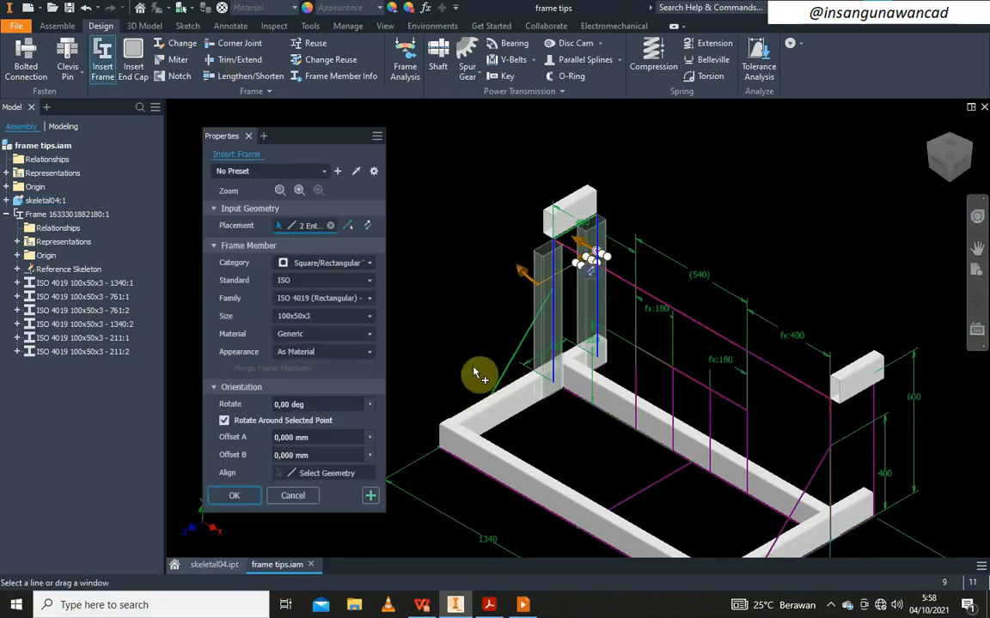
pyautogui.scroll(3, 585, 276)
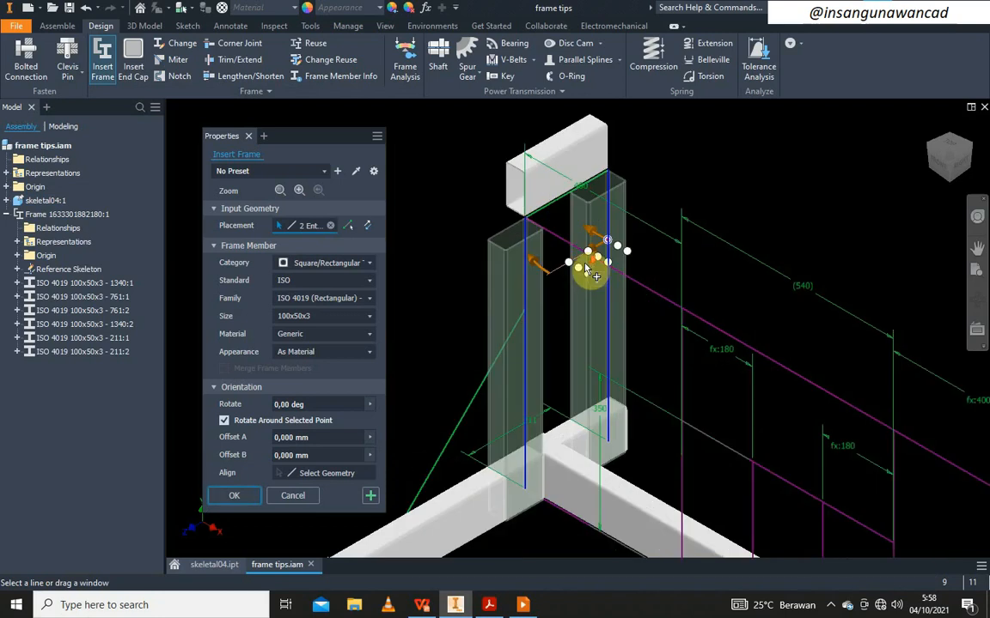
pyautogui.click(307, 496)
# Insert one ISO 4019 100x50x3 member on the left side's front upright line, anchored to sit inside the line, with the default name
pyautogui.click(103, 64)
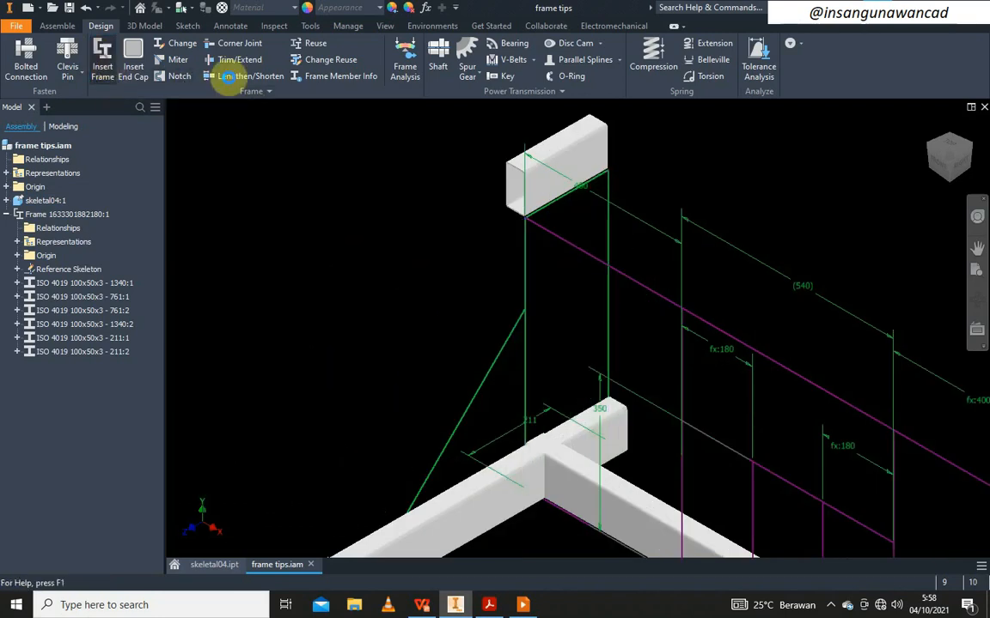
pyautogui.click(526, 266)
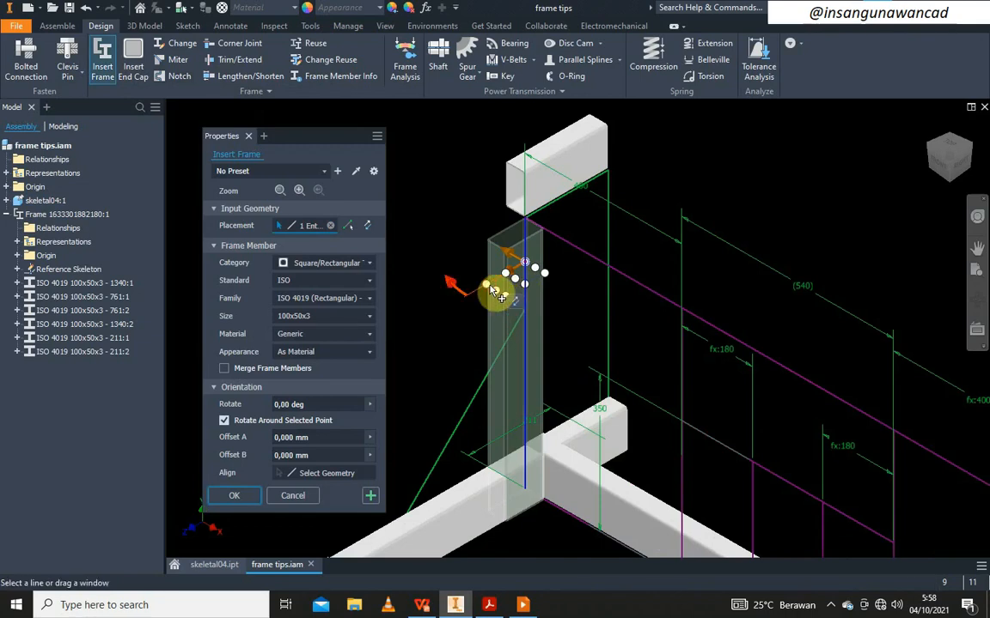
pyautogui.scroll(5, 490, 287)
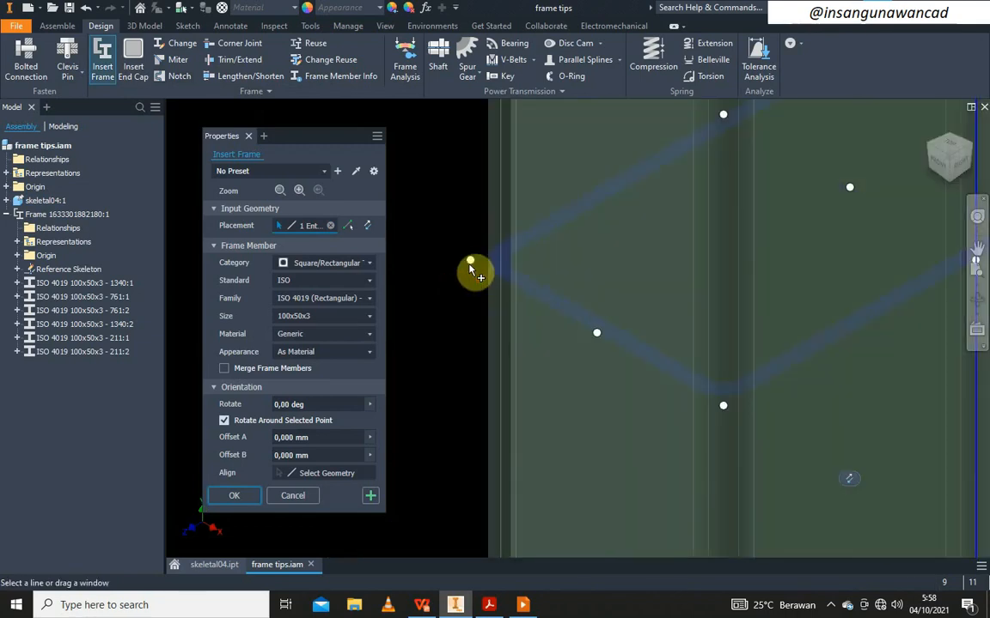
pyautogui.scroll(-5, 471, 266)
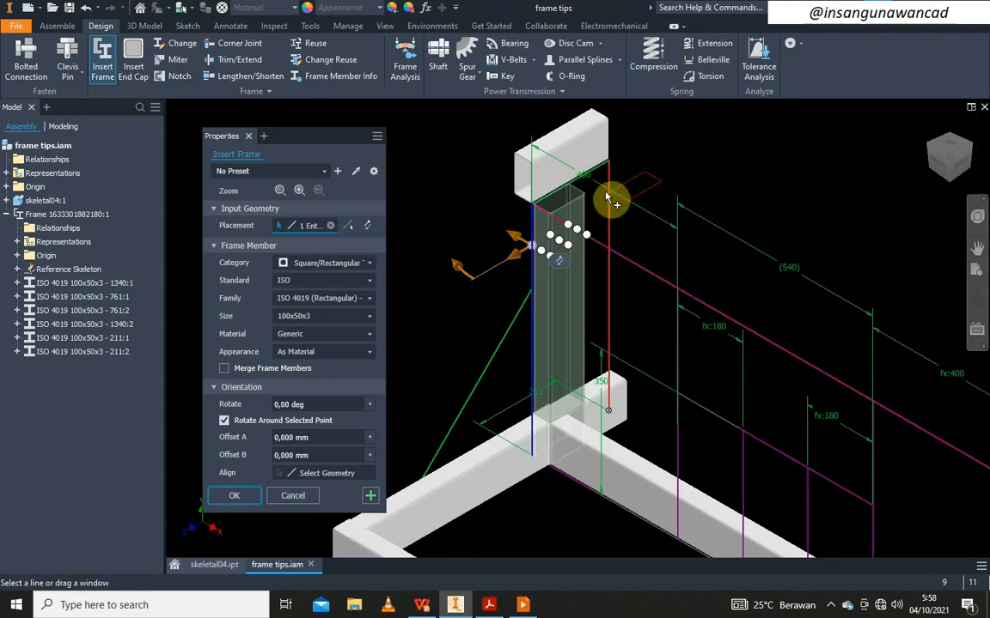
pyautogui.scroll(-3, 440, 228)
pyautogui.scroll(-3, 439, 228)
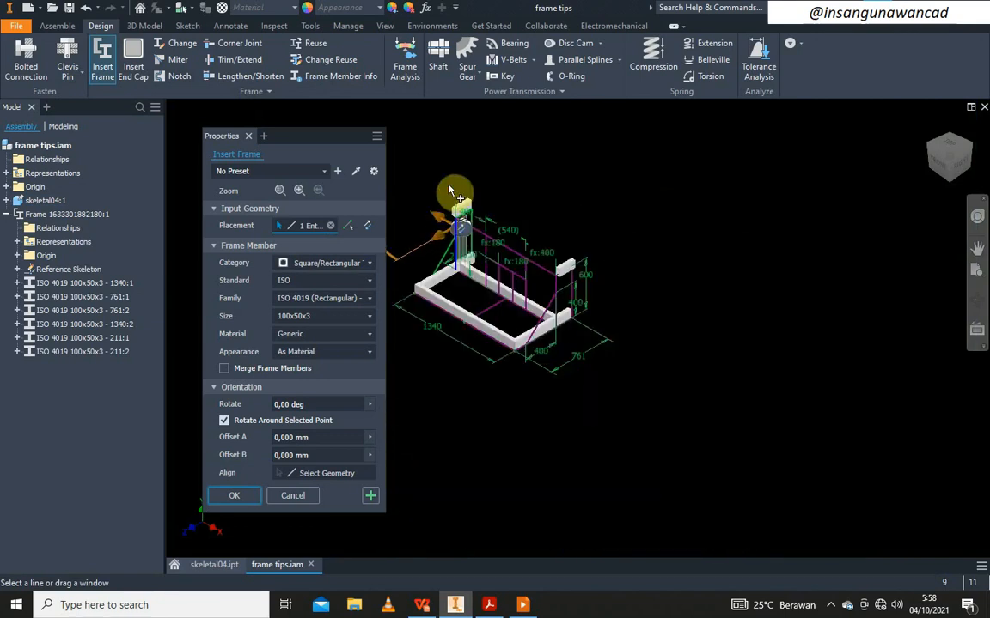
pyautogui.scroll(5, 564, 275)
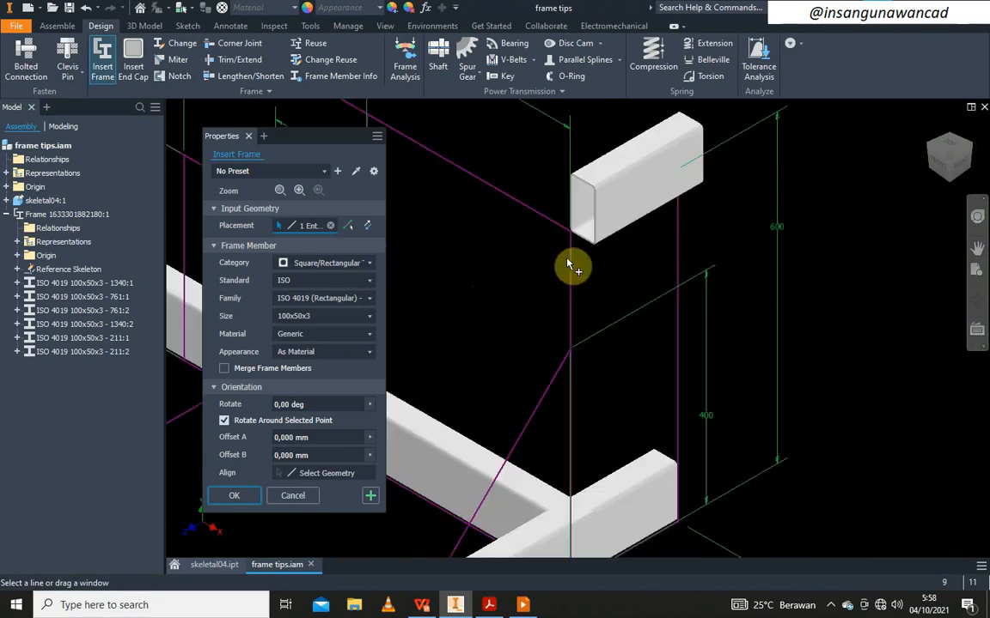
pyautogui.scroll(-6, 507, 309)
pyautogui.scroll(5, 481, 219)
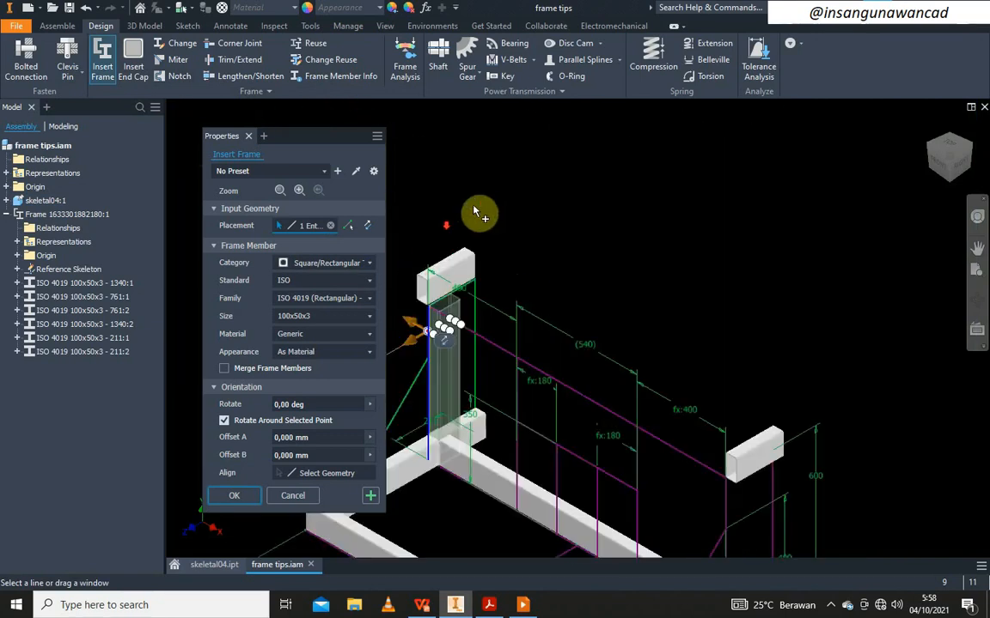
pyautogui.rightClick(481, 202)
pyautogui.click(519, 212)
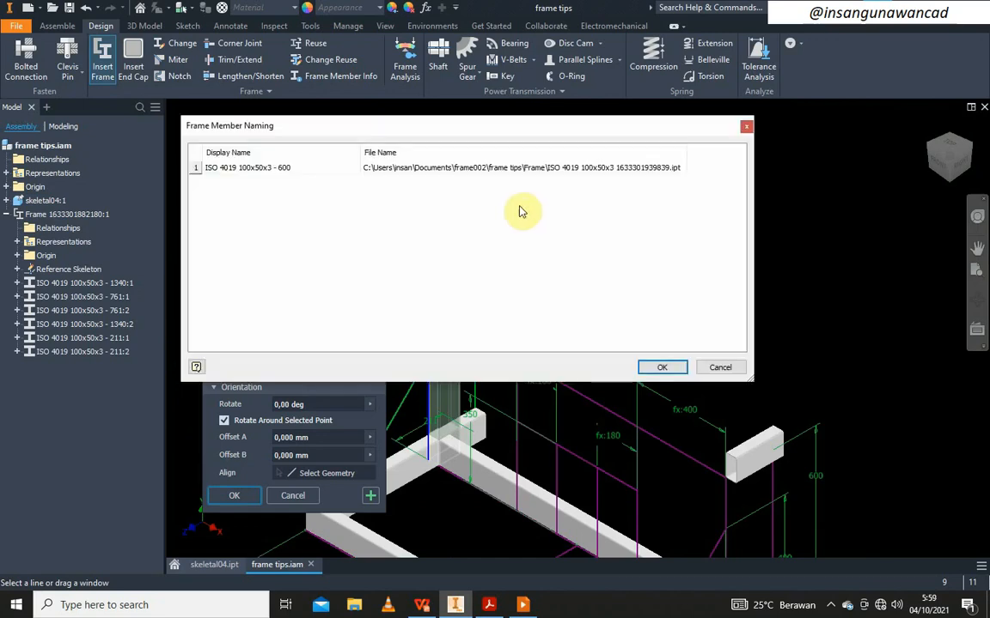
pyautogui.click(662, 367)
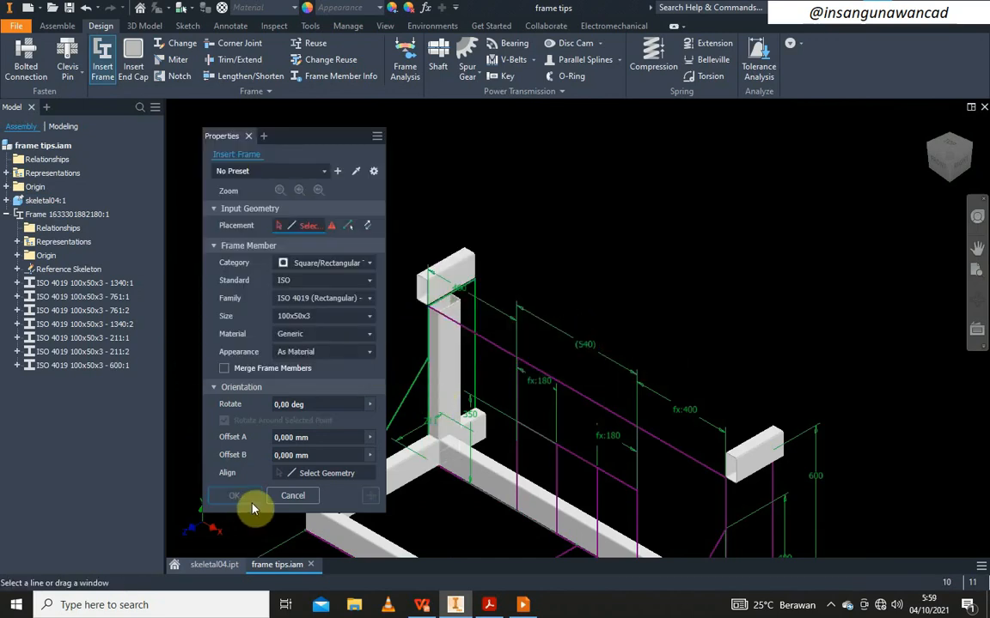
pyautogui.click(293, 496)
# Edit all seven frame members together in Frame Generator and set their family to ISO 4019 (Square)
pyautogui.scroll(-5, 537, 293)
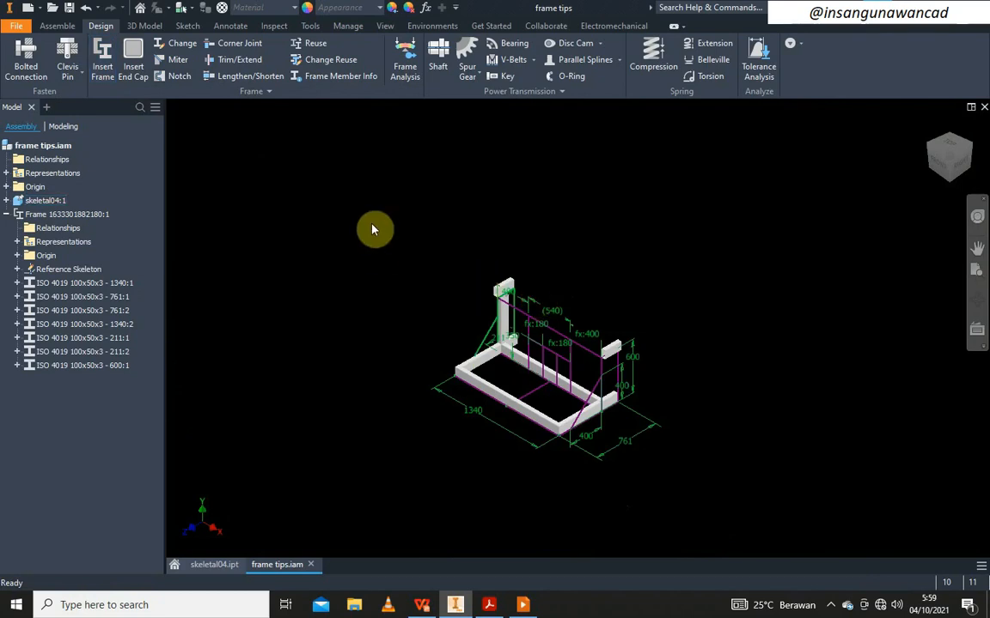
pyautogui.moveTo(366, 213); pyautogui.dragTo(707, 490)
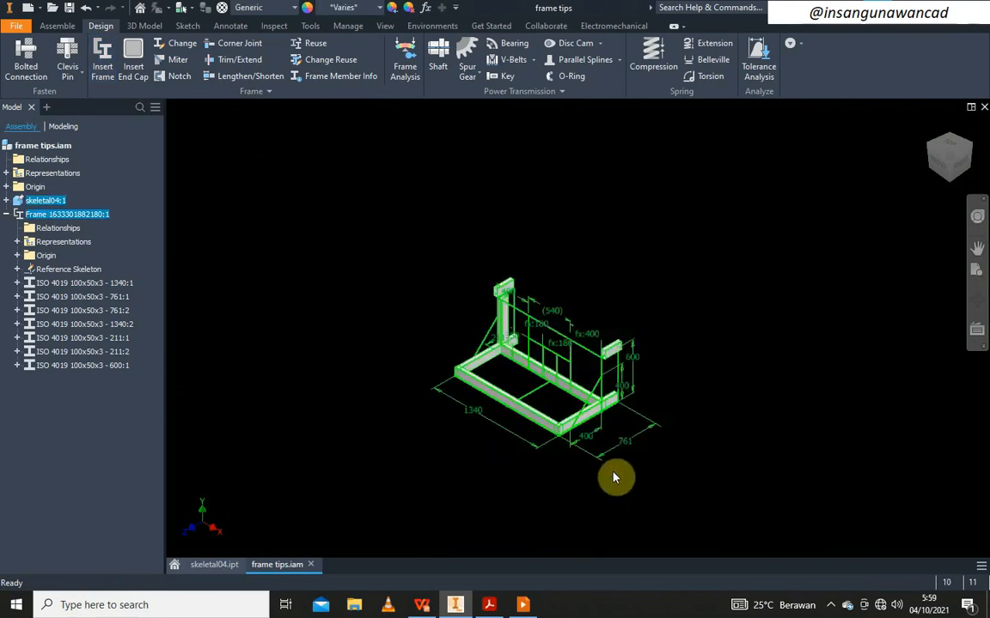
pyautogui.click(364, 381)
pyautogui.click(82, 285)
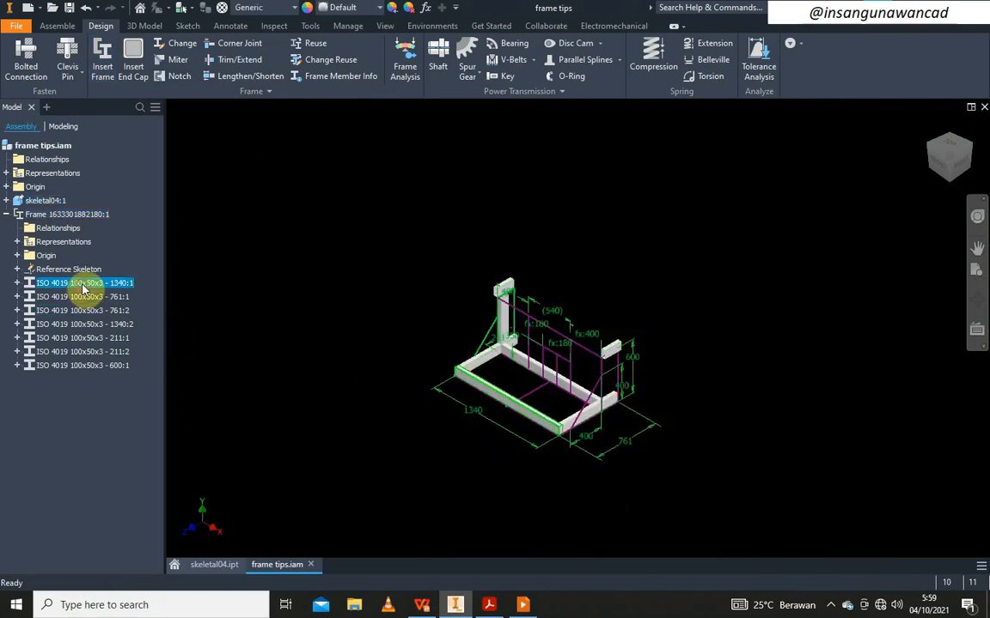
pyautogui.keyDown('shift'); pyautogui.click(115, 368); pyautogui.keyUp('shift')
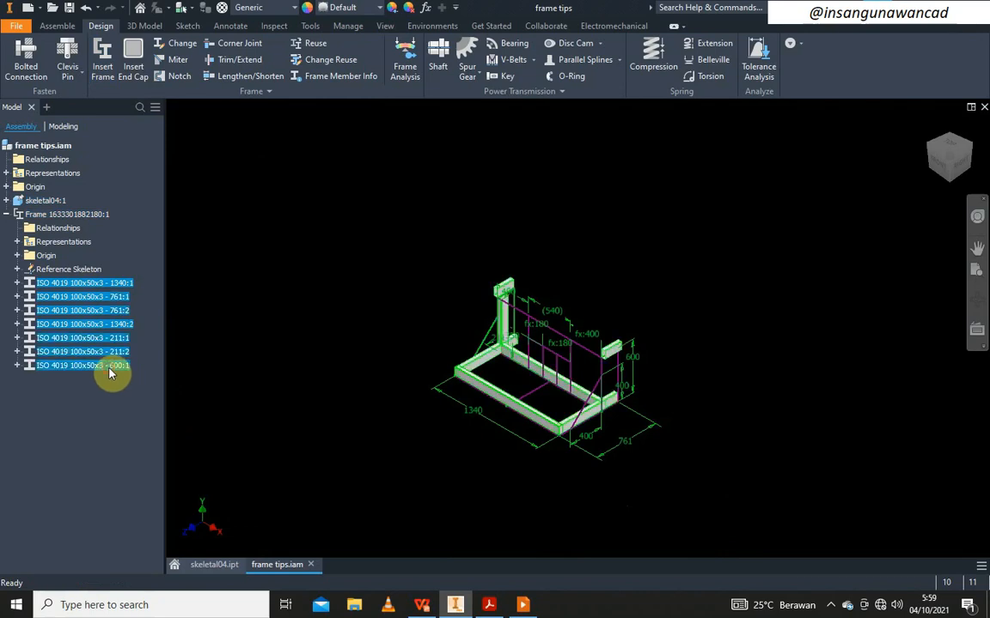
pyautogui.rightClick(110, 370)
pyautogui.click(191, 266)
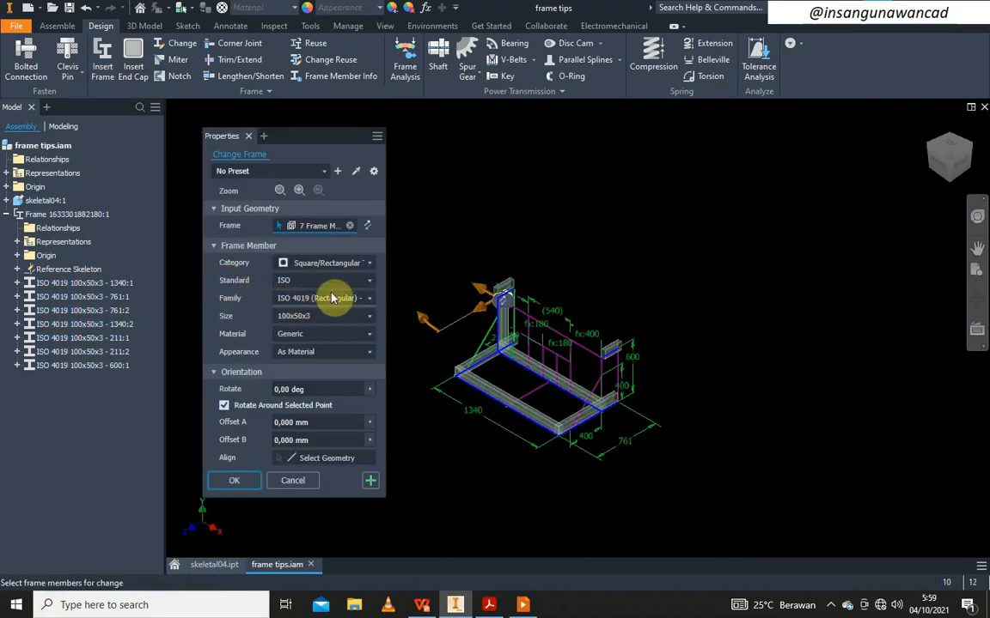
pyautogui.click(332, 316)
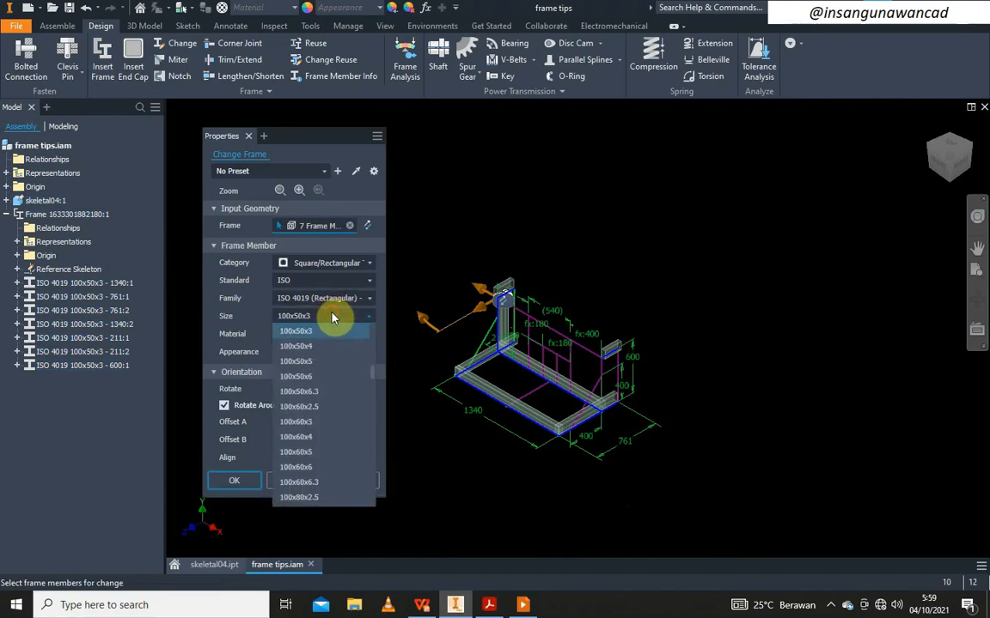
pyautogui.scroll(3, 330, 371)
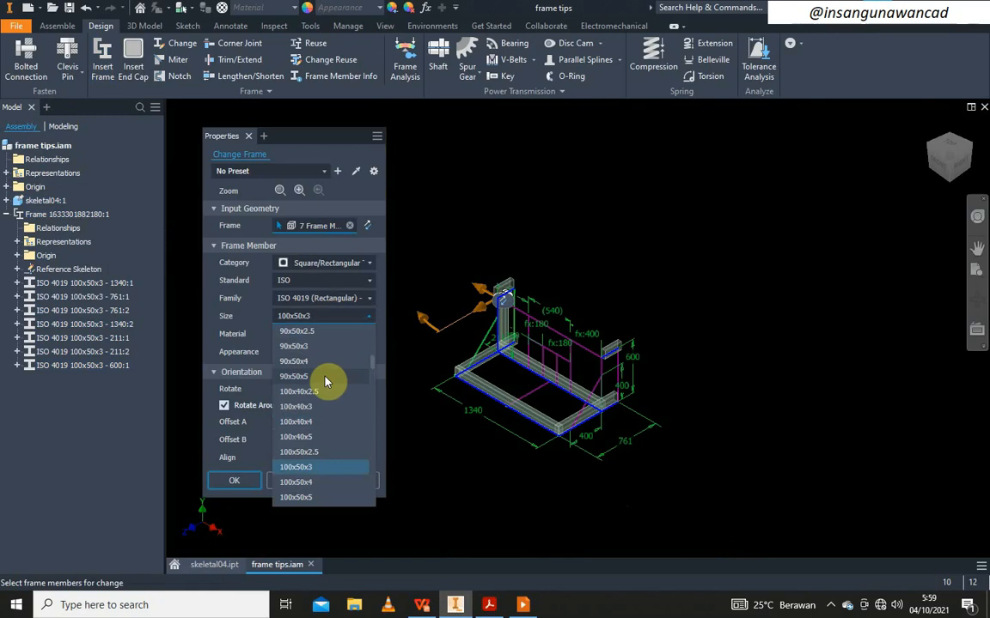
pyautogui.click(348, 301)
pyautogui.click(348, 301)
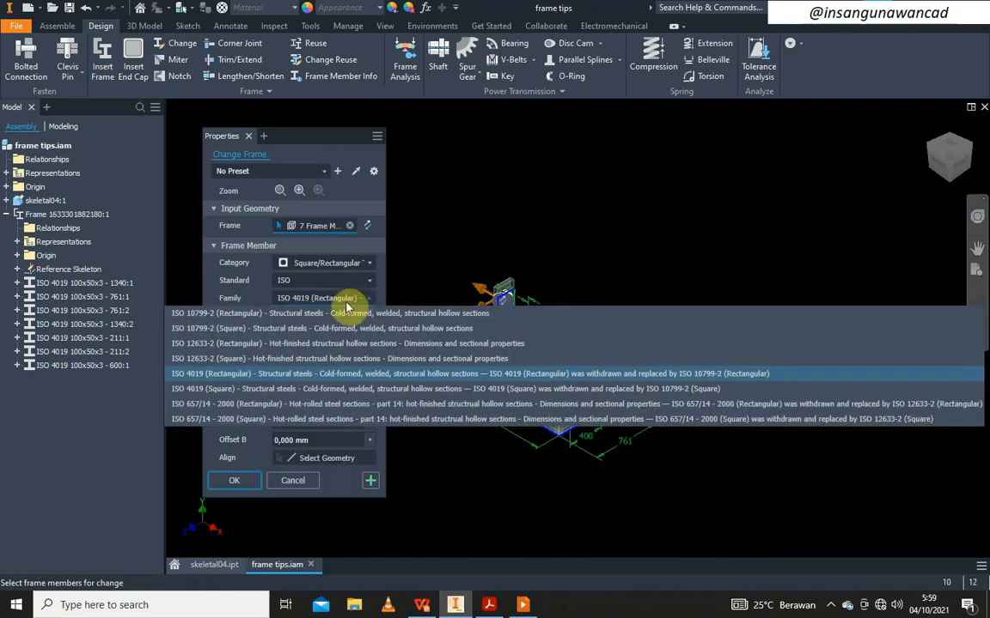
pyautogui.click(328, 389)
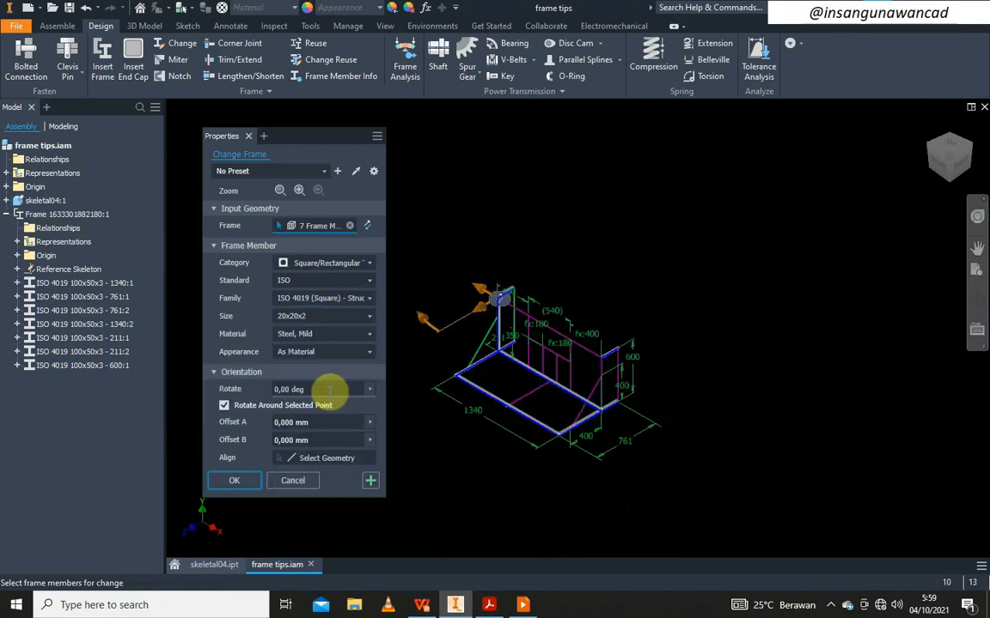
# Set the seven members' size to 50x50x5 and apply the change, accepting the replacement files and their default names
pyautogui.click(341, 317)
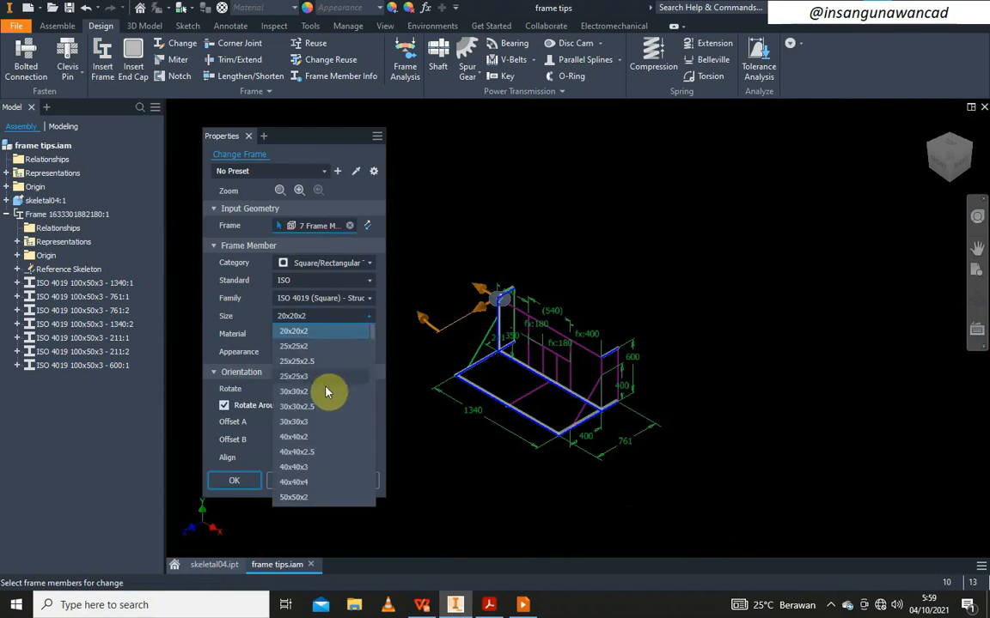
pyautogui.scroll(-1, 326, 391)
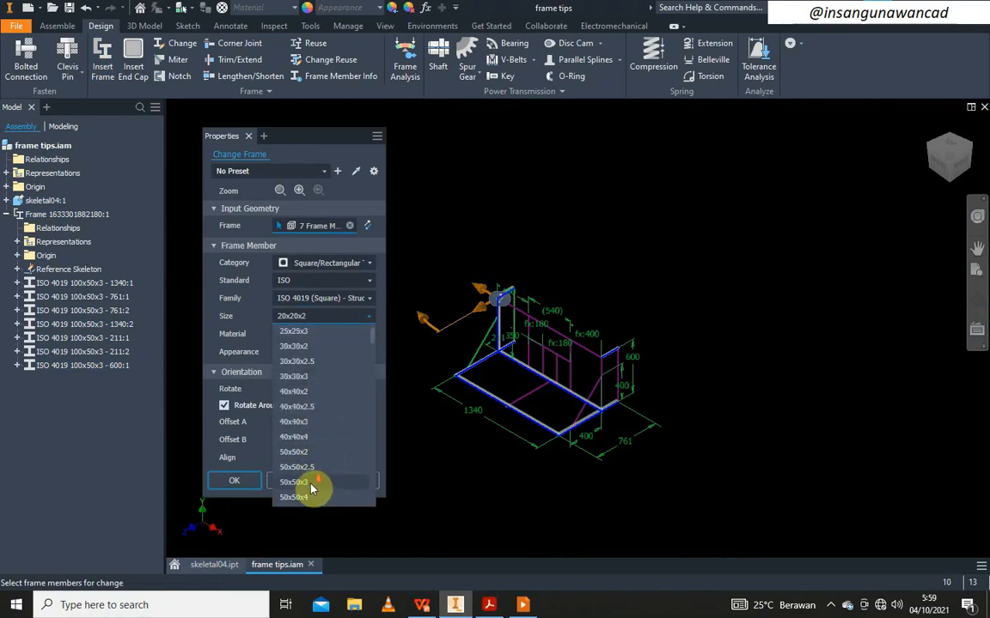
pyautogui.scroll(-1, 314, 481)
pyautogui.click(314, 475)
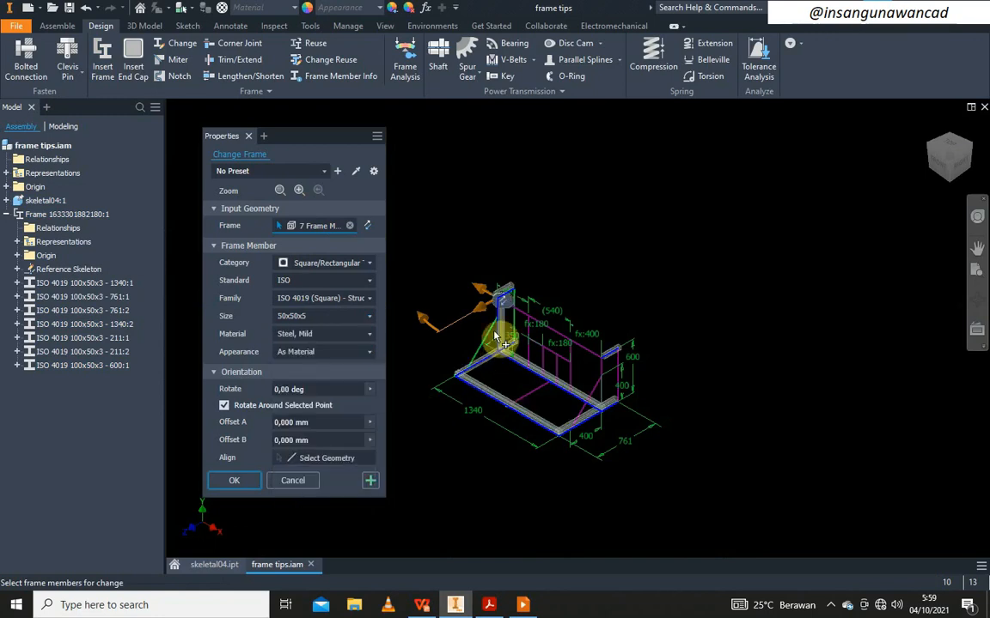
pyautogui.scroll(-4, 502, 305)
pyautogui.click(238, 481)
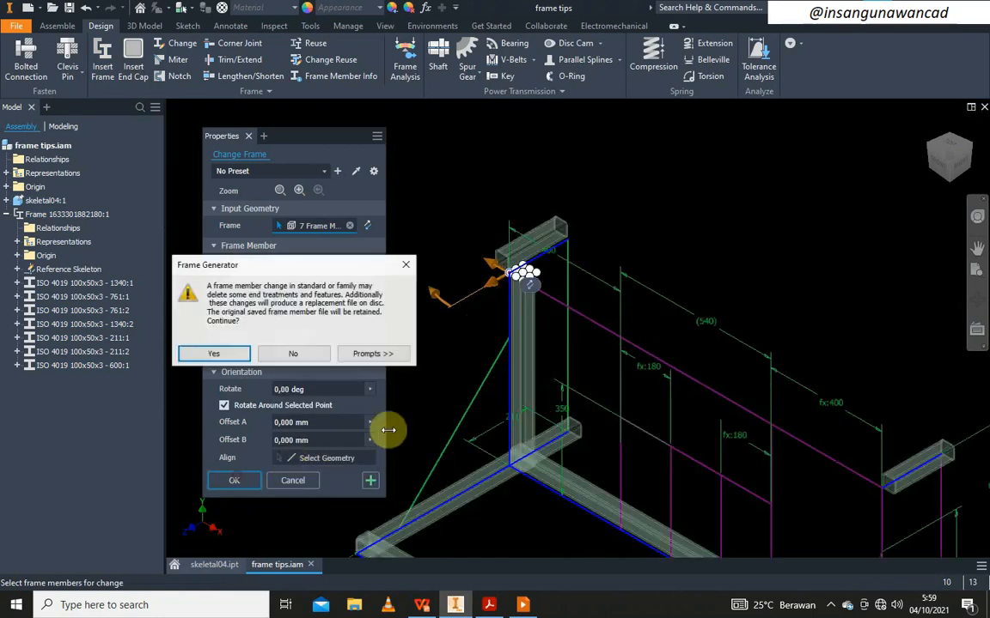
pyautogui.click(216, 350)
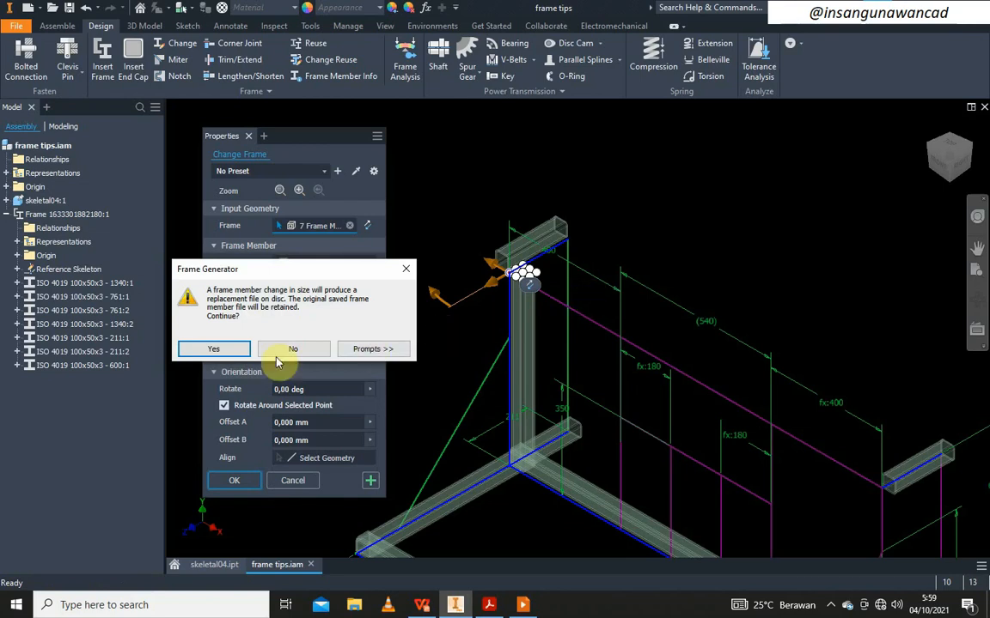
pyautogui.click(226, 349)
pyautogui.click(661, 368)
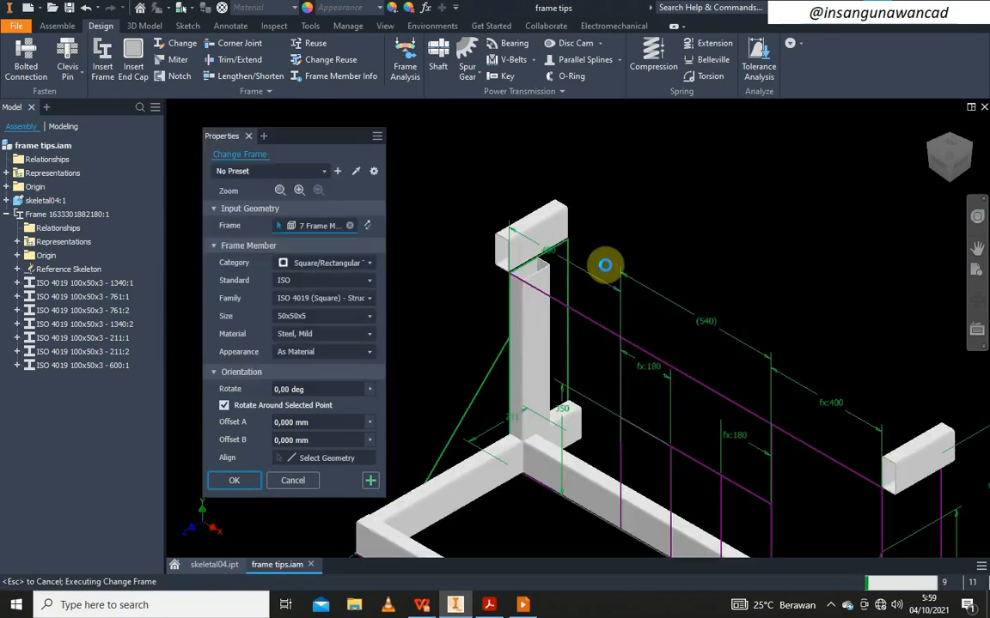
# Edit the left upper short side member in Frame Generator and anchor it to sit beneath its skeleton line
pyautogui.scroll(2, 605, 265)
pyautogui.scroll(-3, 566, 412)
pyautogui.moveTo(580, 264); pyautogui.dragTo(451, 421, button='middle')
pyautogui.click(424, 281)
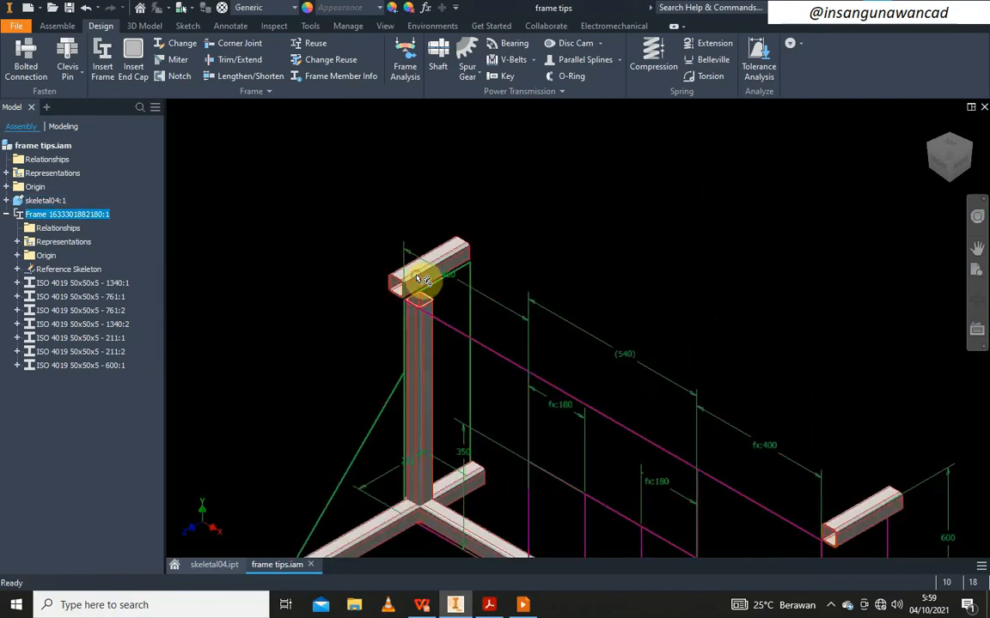
pyautogui.rightClick(422, 281)
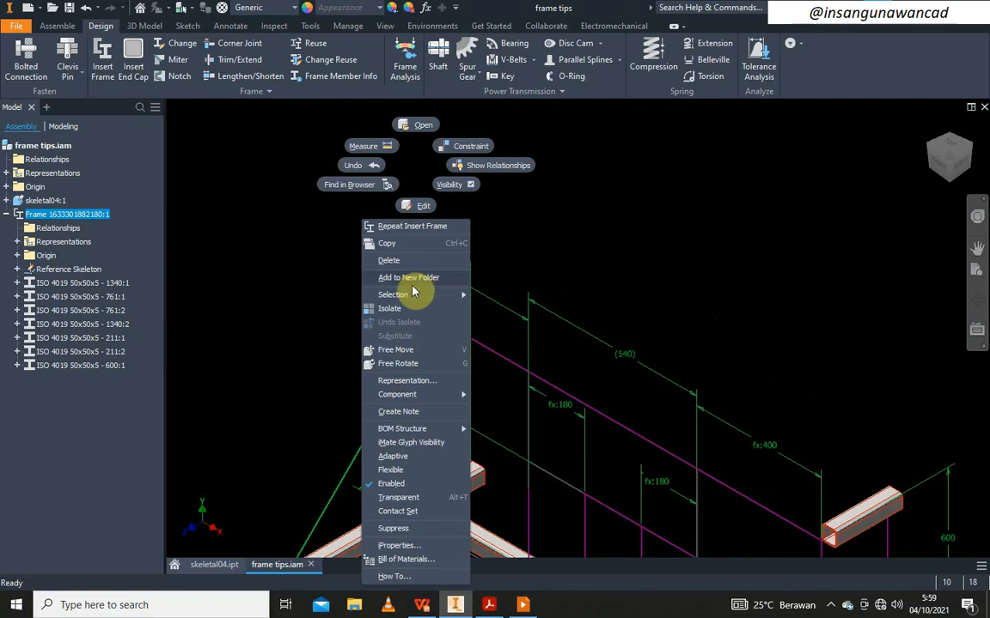
pyautogui.press('Escape')
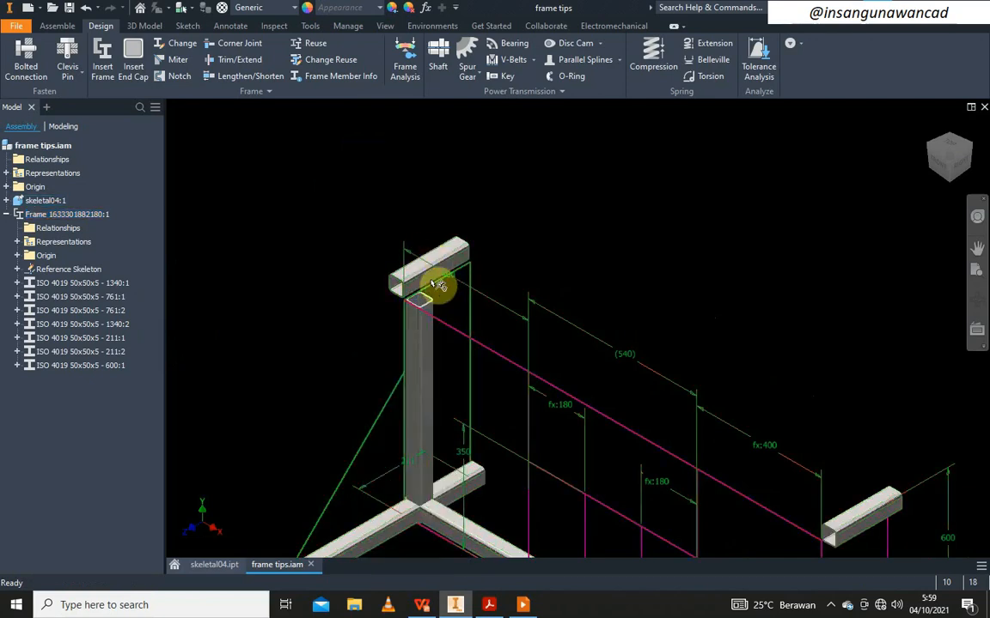
pyautogui.doubleClick(421, 285)
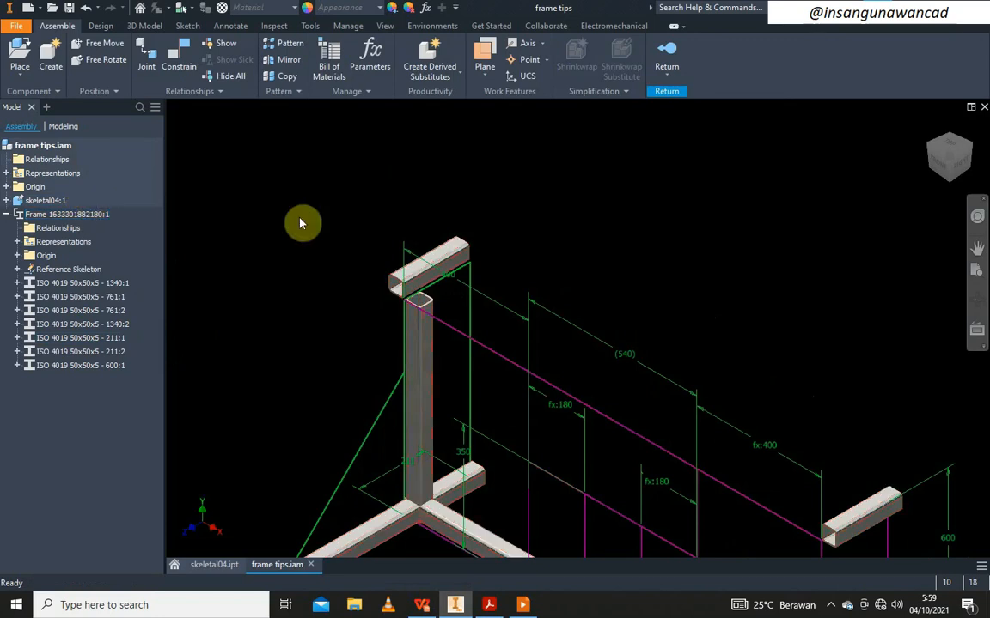
pyautogui.rightClick(421, 274)
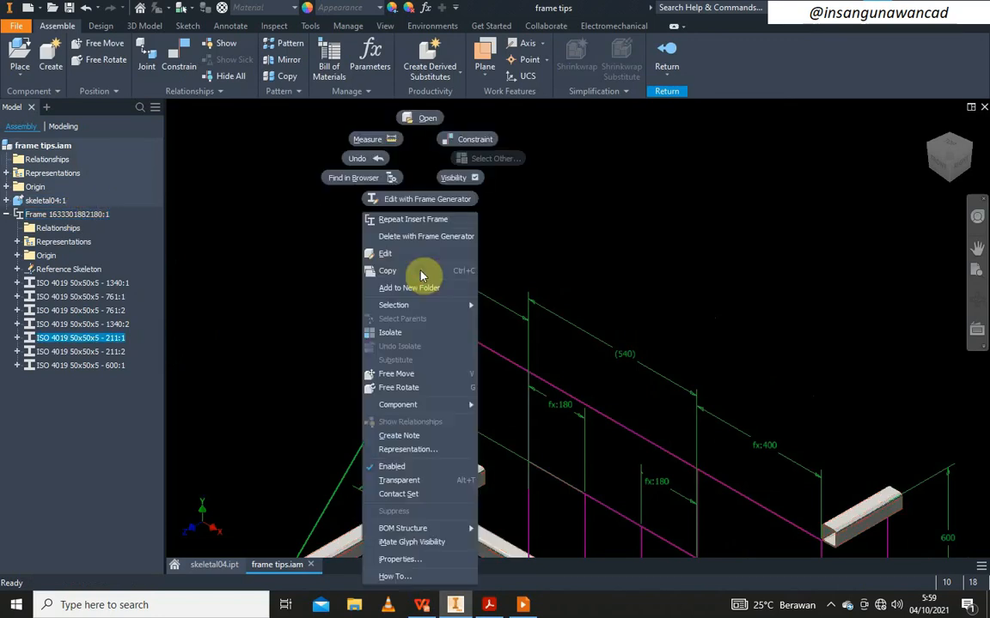
pyautogui.click(425, 198)
pyautogui.moveTo(519, 215); pyautogui.dragTo(606, 198, button='middle')
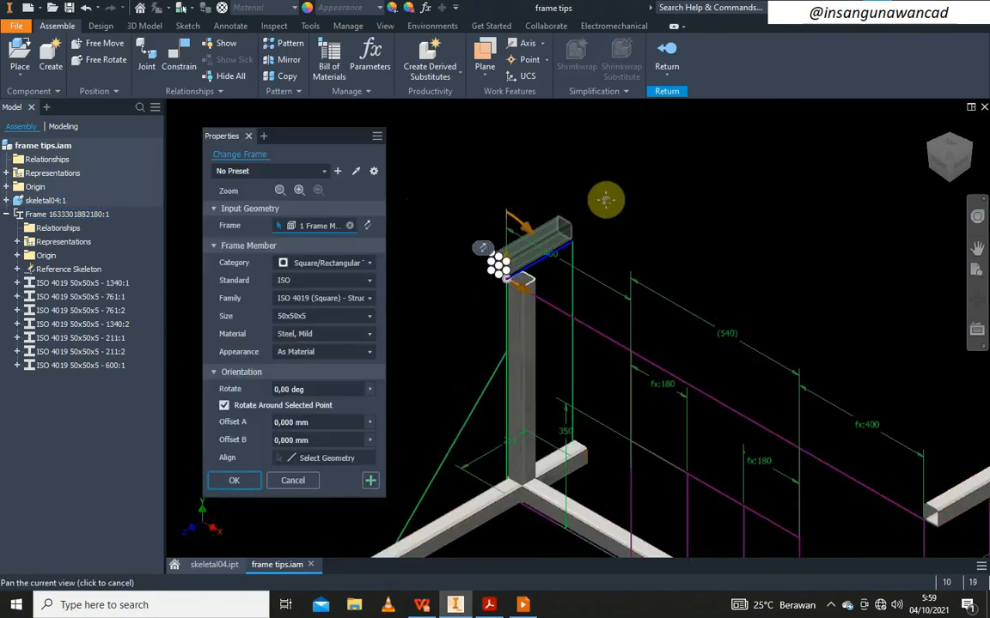
pyautogui.scroll(6, 518, 252)
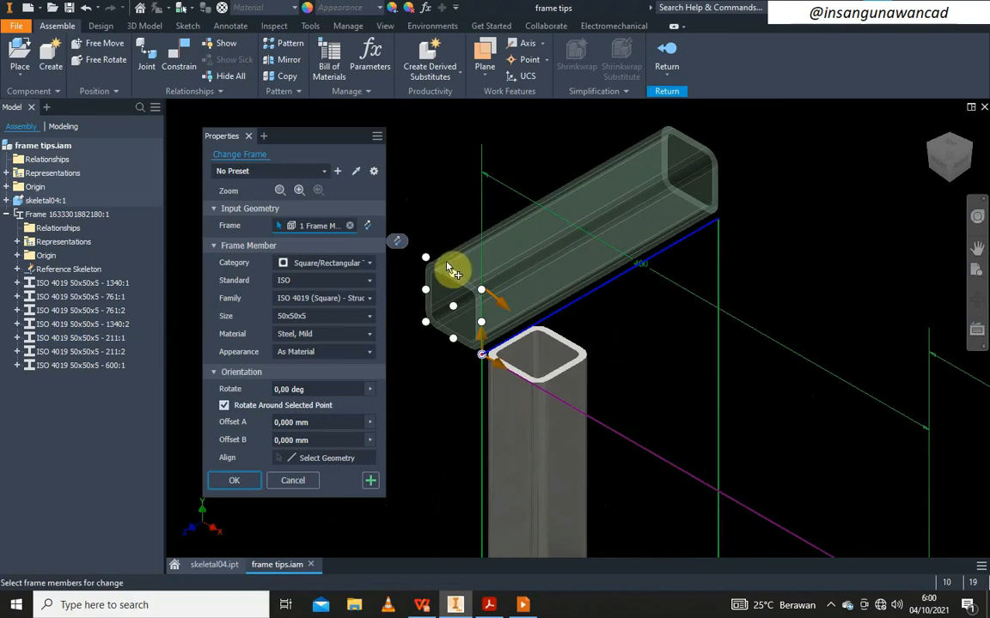
pyautogui.scroll(-5, 443, 266)
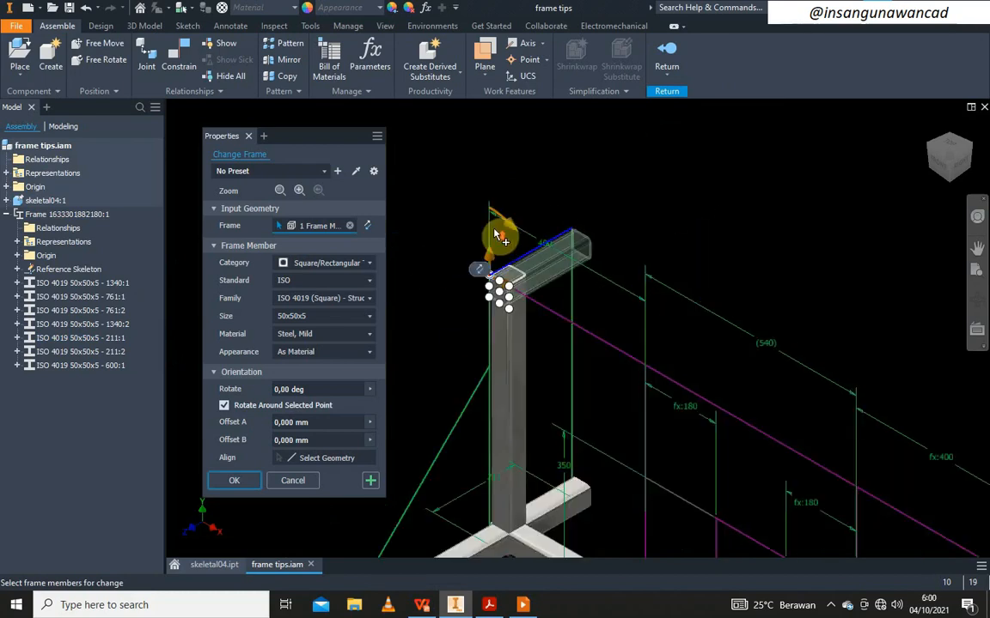
pyautogui.scroll(-3, 496, 233)
# Add the right upper short side member to the same edit, anchored beneath its line, and apply the change
pyautogui.click(840, 409)
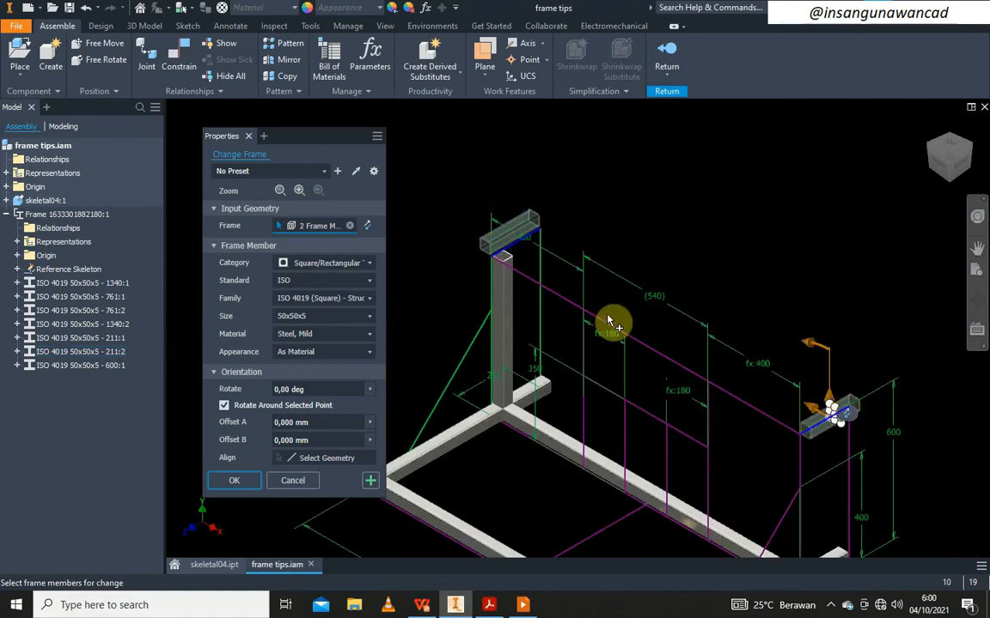
pyautogui.scroll(3, 851, 439)
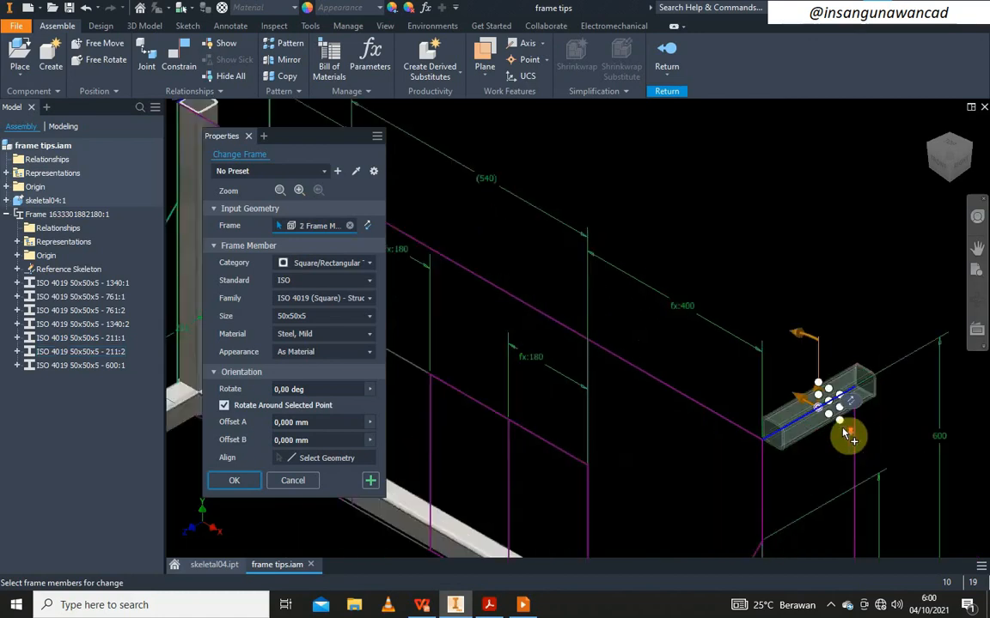
pyautogui.scroll(2, 846, 435)
pyautogui.click(839, 368)
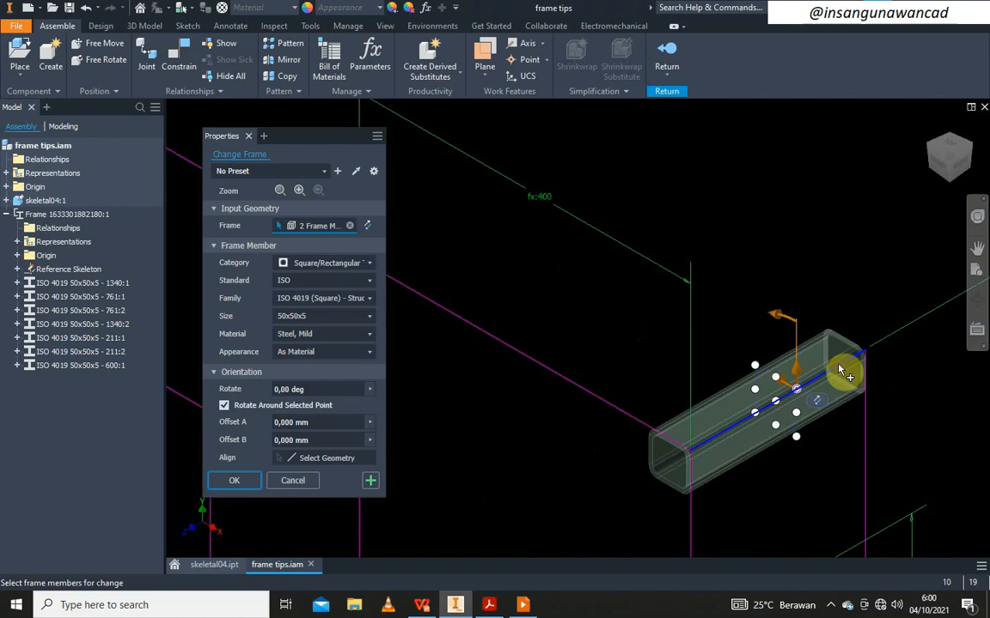
pyautogui.rightClick(765, 280)
pyautogui.click(799, 284)
# Close the frame change without selecting further members and return to the top-level assembly
pyautogui.scroll(-5, 846, 325)
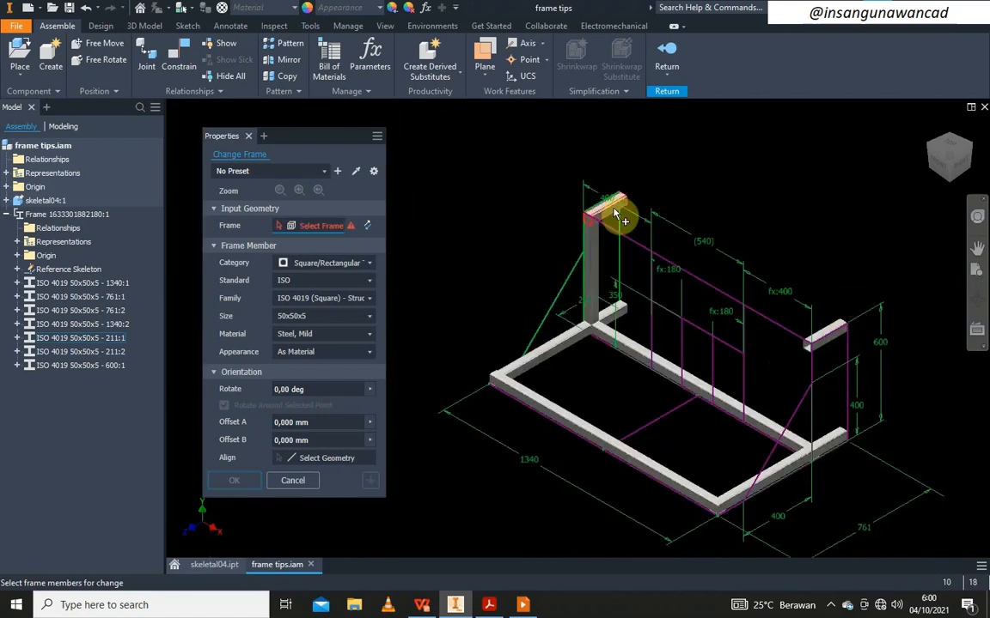
pyautogui.scroll(3, 615, 213)
pyautogui.scroll(-2, 667, 209)
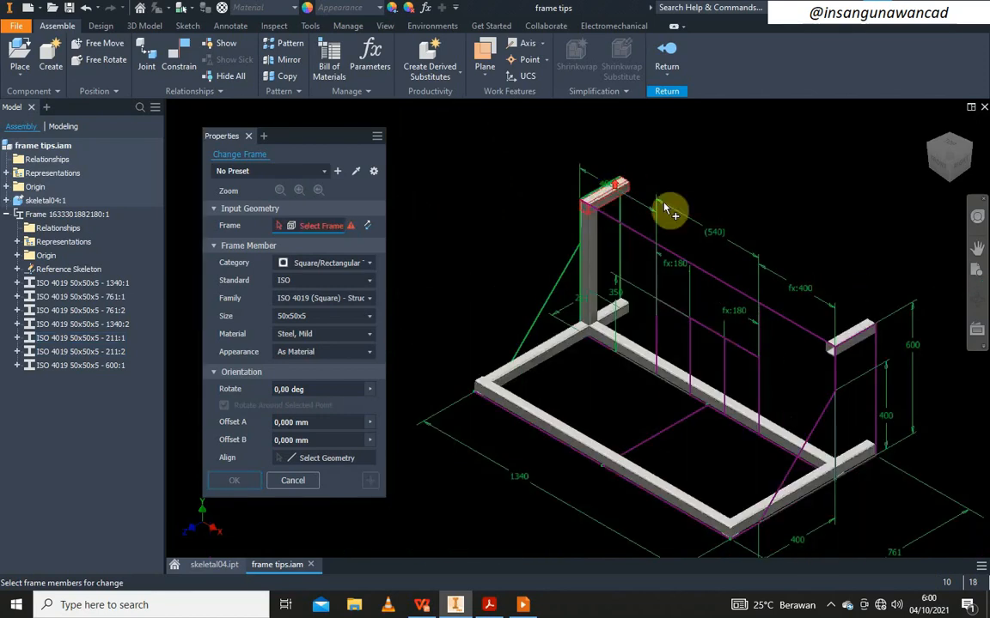
pyautogui.moveTo(670, 210); pyautogui.dragTo(629, 228, button='middle')
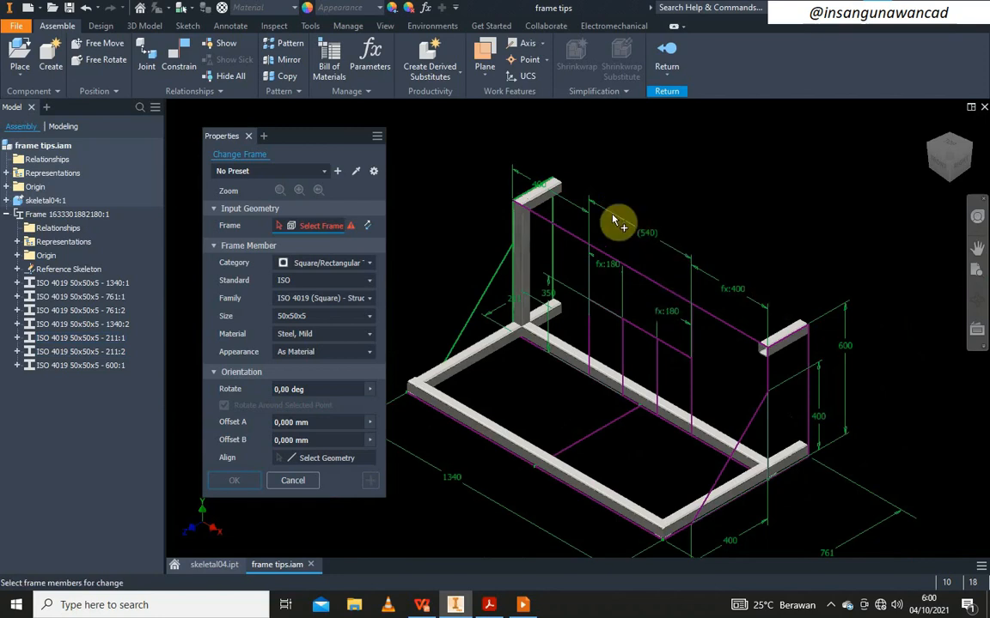
pyautogui.scroll(4, 525, 214)
pyautogui.scroll(-3, 503, 210)
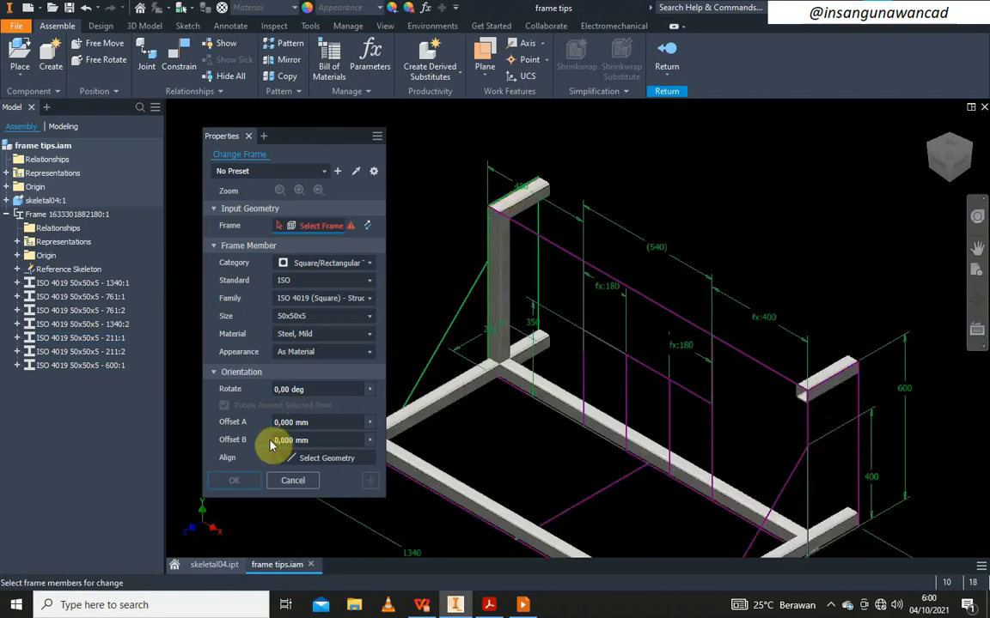
pyautogui.click(292, 480)
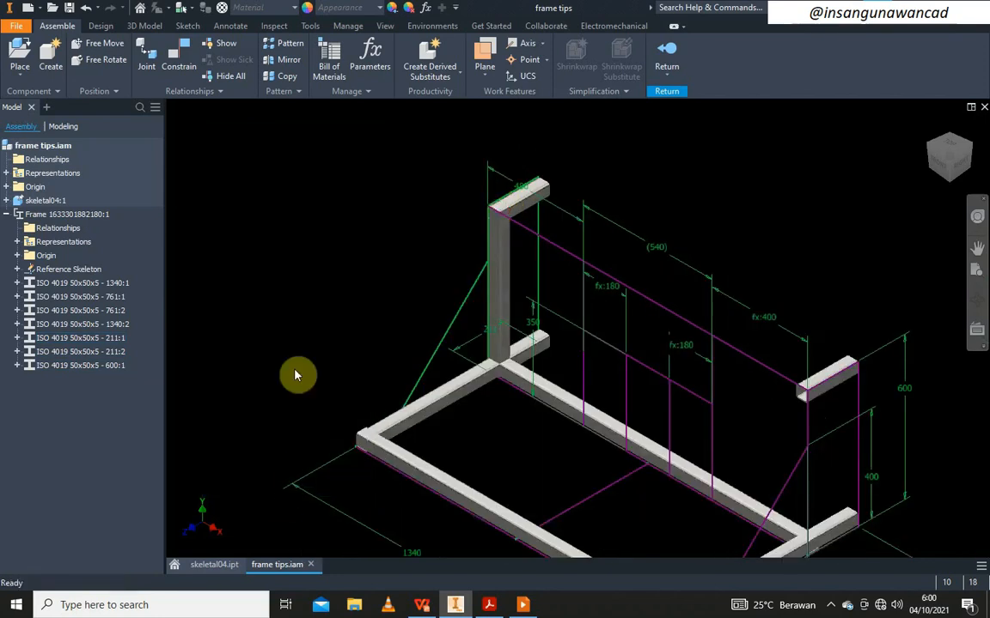
pyautogui.click(667, 51)
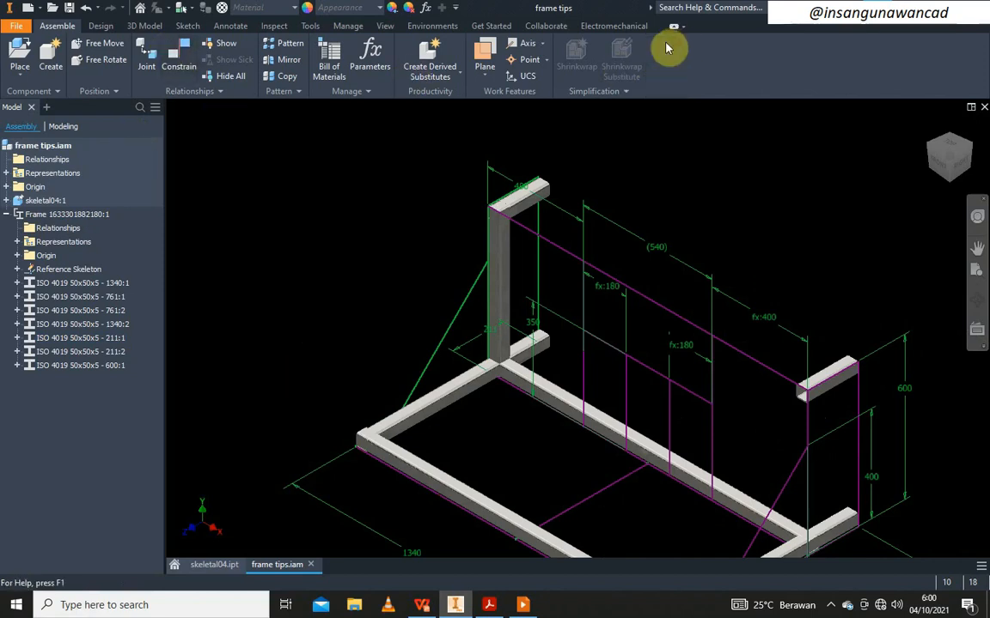
# Insert an ISO 4019 100x50x3 member on the long upper line, hanging beneath it, with the default name
pyautogui.click(102, 27)
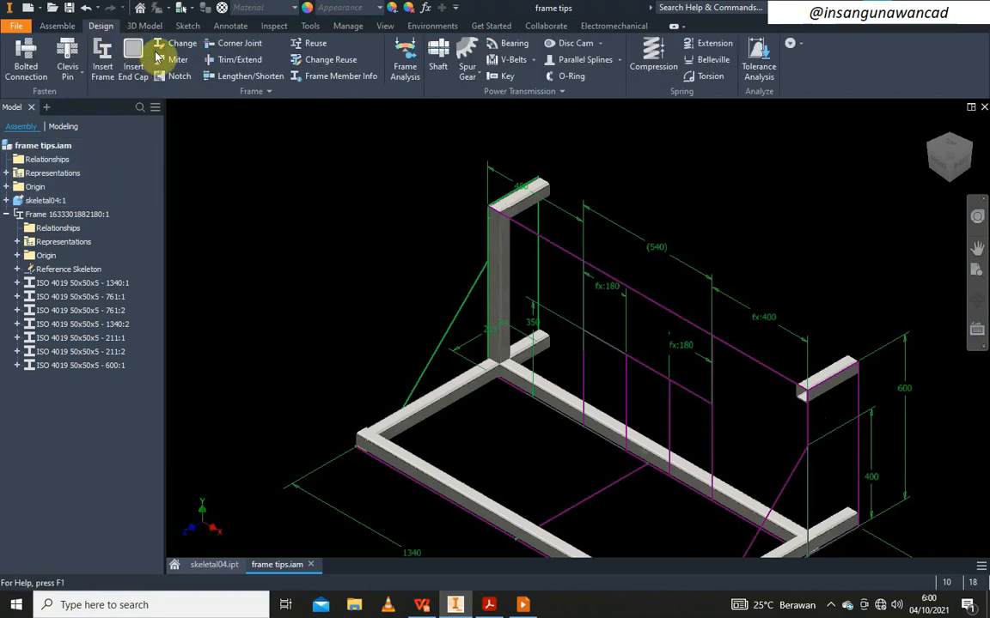
pyautogui.click(101, 53)
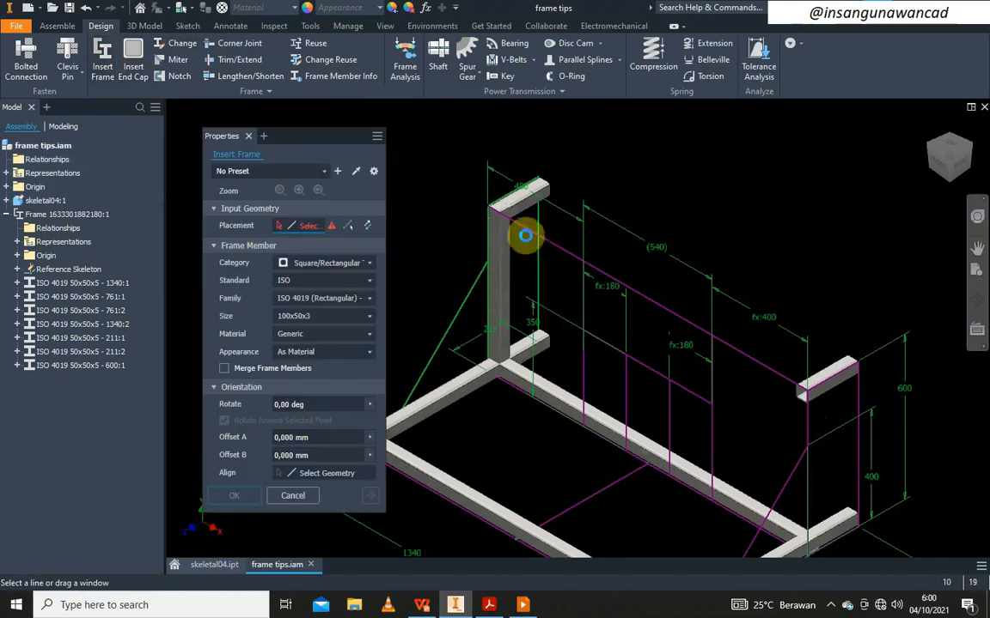
pyautogui.click(526, 236)
pyautogui.scroll(5, 534, 232)
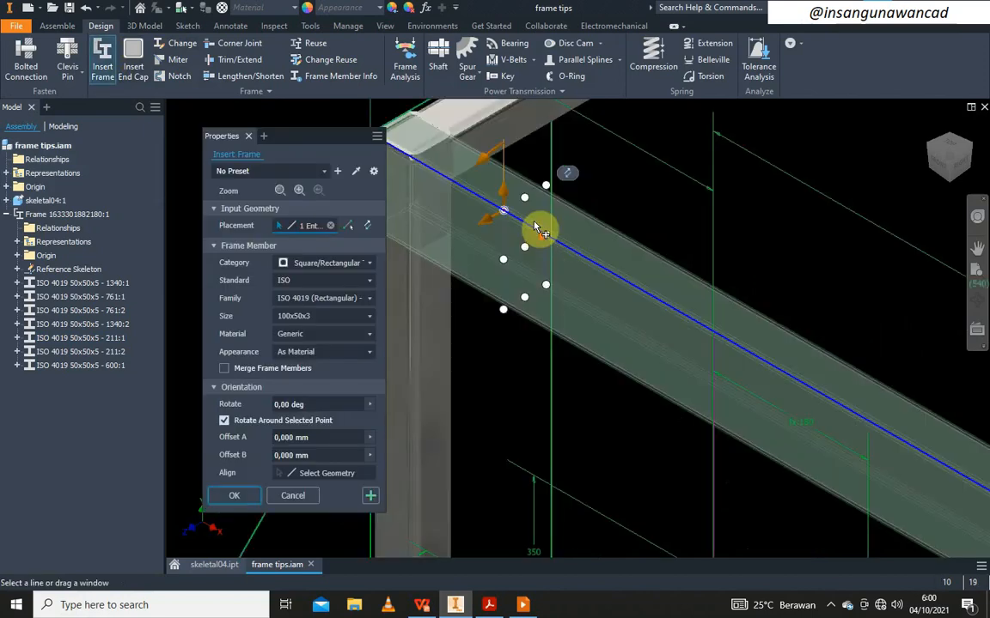
pyautogui.scroll(-5, 534, 230)
pyautogui.rightClick(596, 153)
pyautogui.click(616, 153)
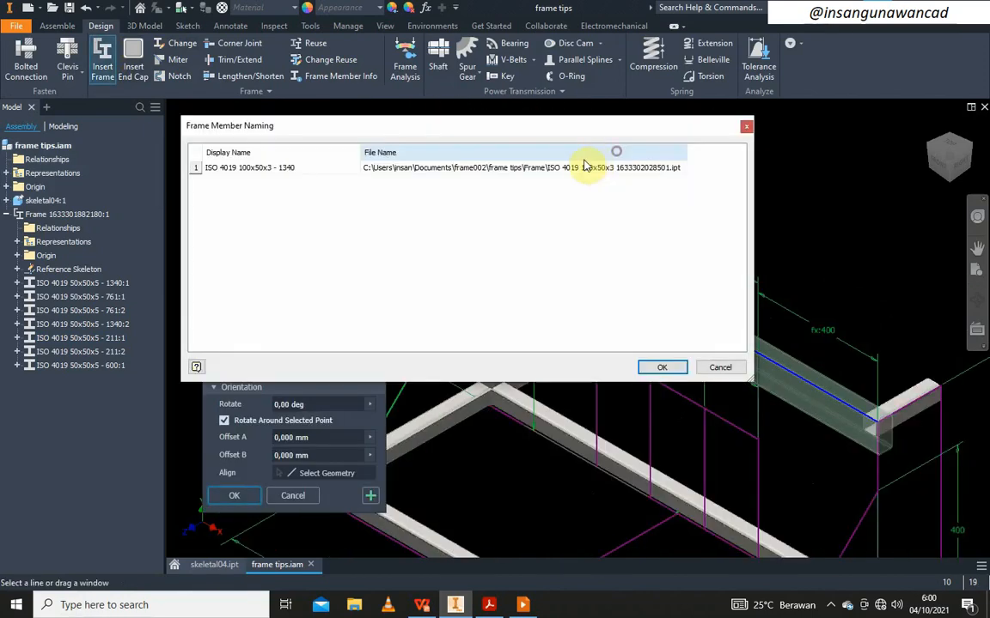
pyautogui.click(661, 368)
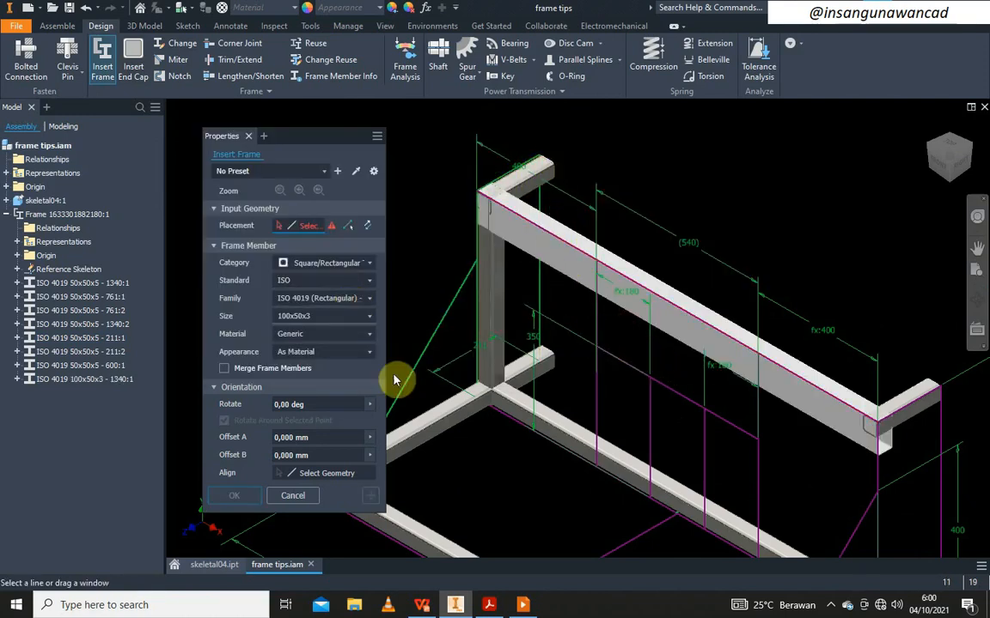
# Set the next frame members to the ISO 4019 (Square) family with size 50x50x5
pyautogui.click(489, 605)
pyautogui.click(489, 606)
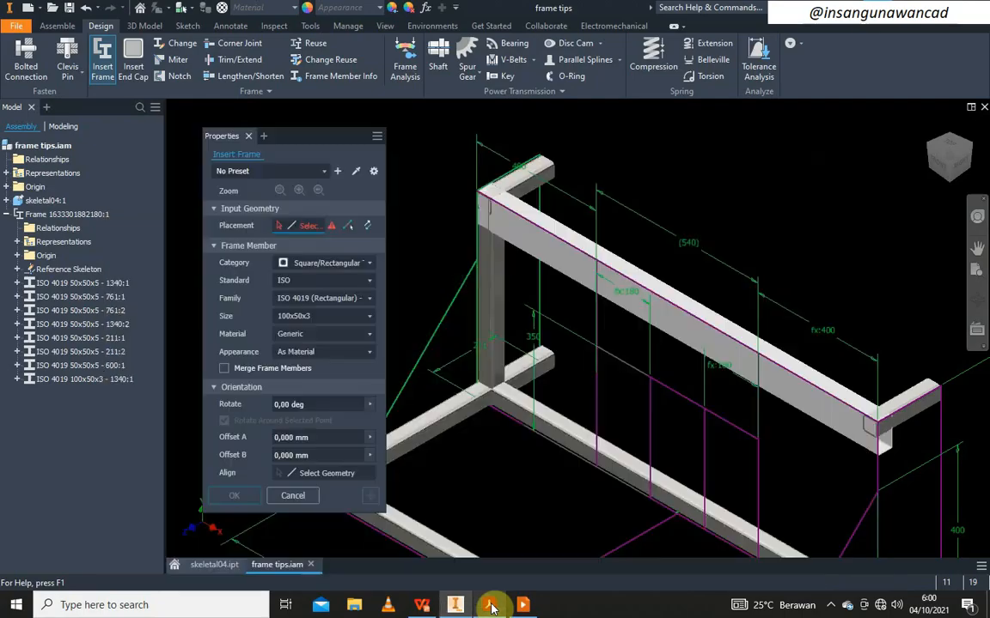
pyautogui.click(344, 300)
pyautogui.click(329, 390)
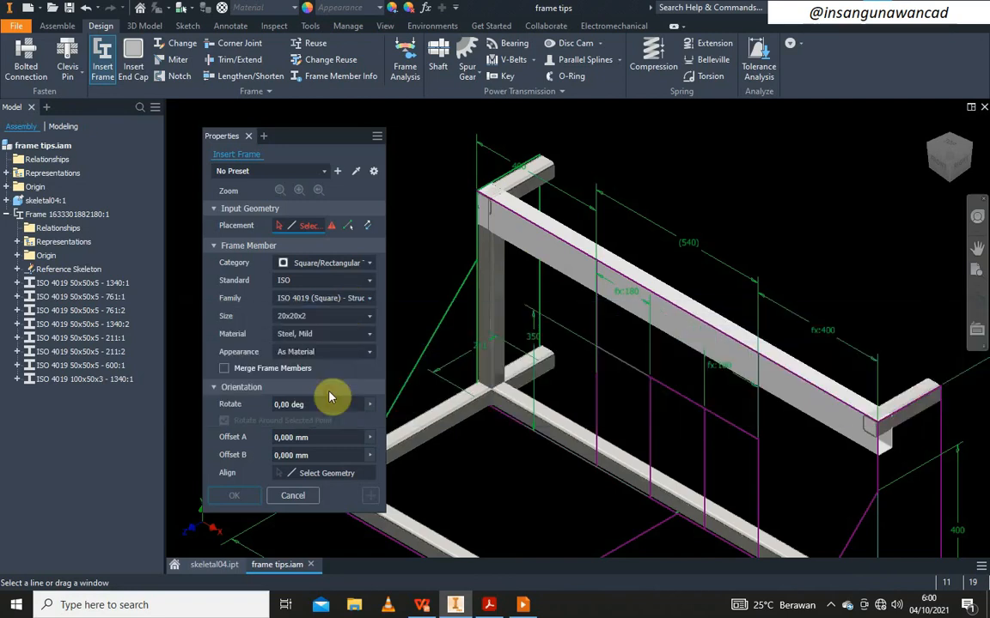
pyautogui.click(332, 320)
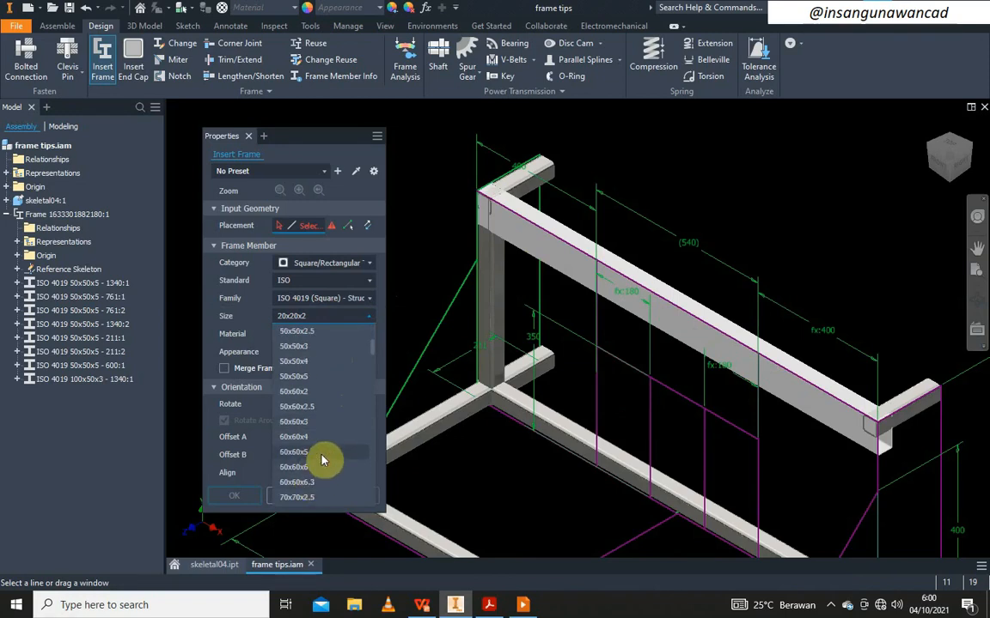
pyautogui.click(323, 380)
pyautogui.scroll(-3, 456, 360)
pyautogui.scroll(2, 502, 371)
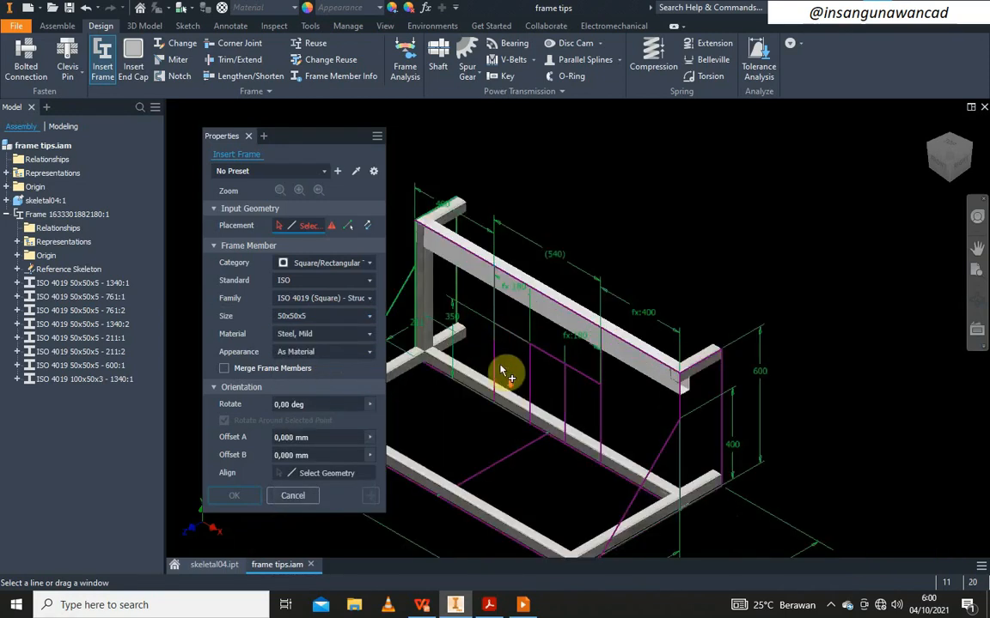
# Select the four middle upright lines and the 540 mm horizontal line between them for frame placement
pyautogui.click(495, 352)
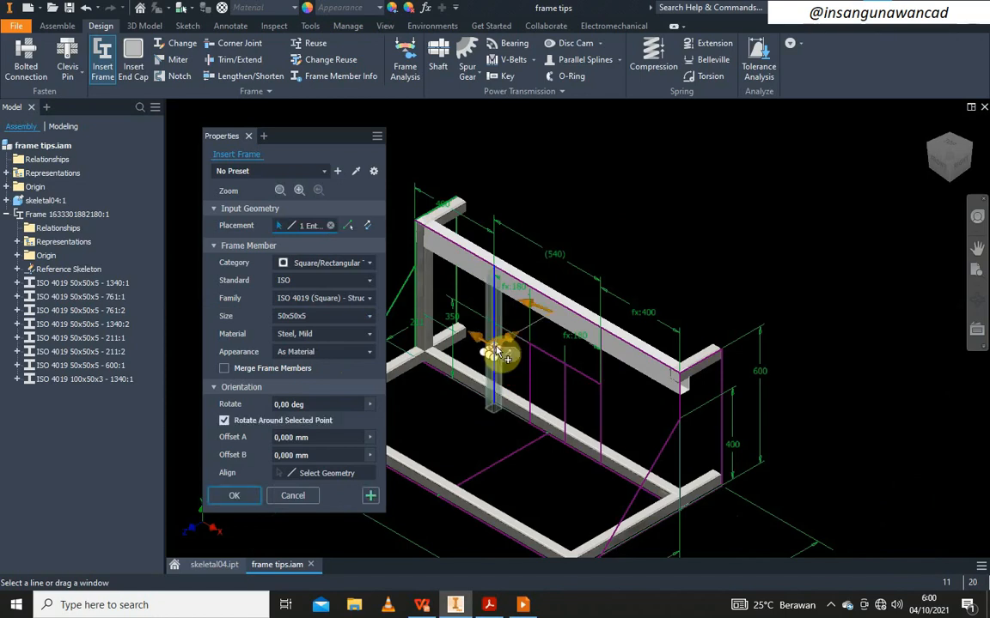
pyautogui.click(530, 378)
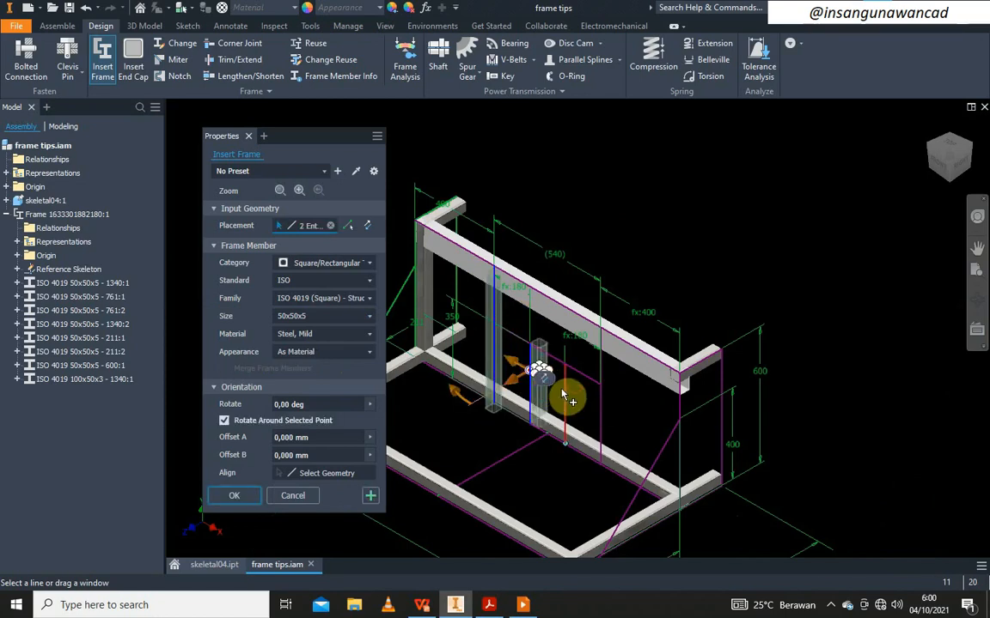
pyautogui.click(564, 396)
pyautogui.click(599, 405)
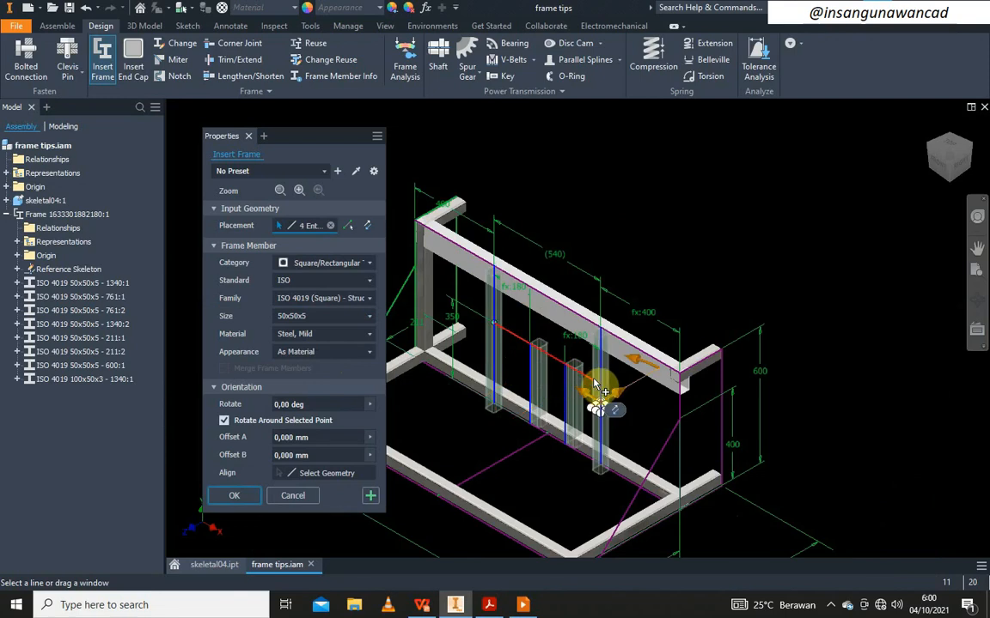
pyautogui.click(590, 379)
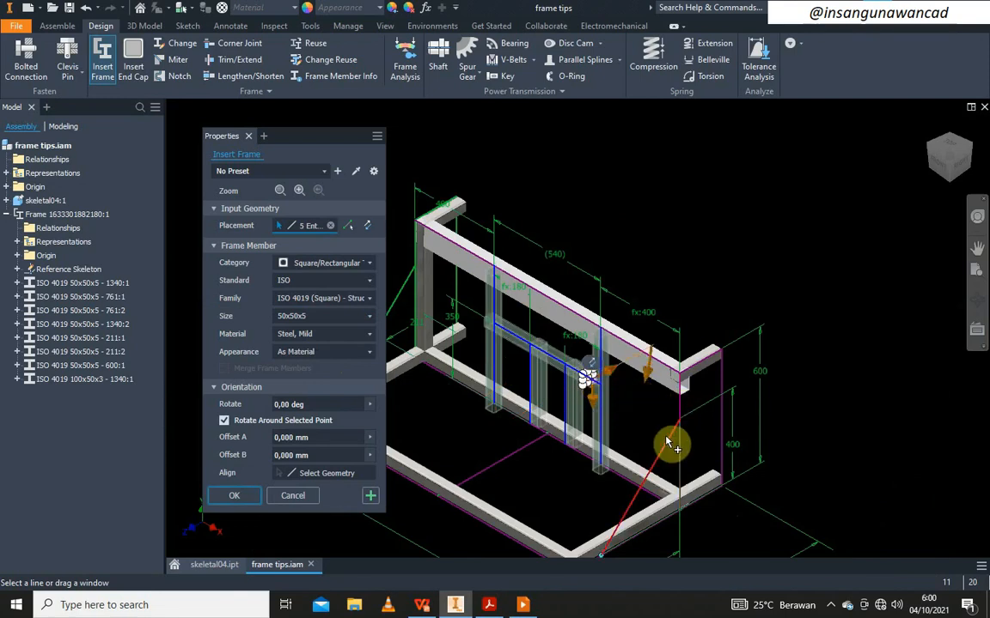
# Add the diagonal brace line and the 600 mm rear upright line to the placement selection and insert the 50x50x5 members with default names
pyautogui.click(667, 443)
pyautogui.scroll(5, 706, 450)
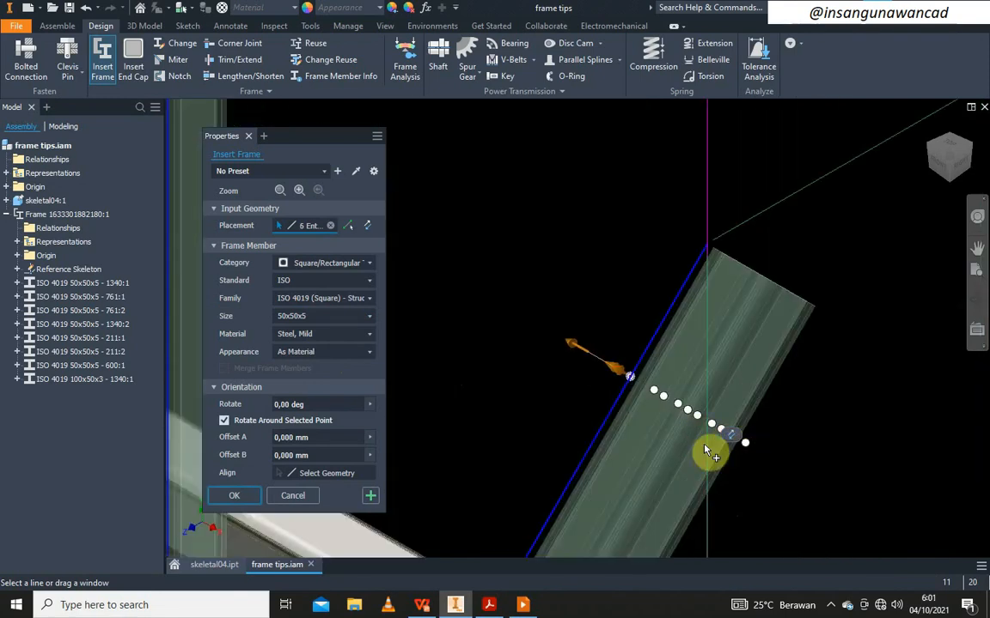
pyautogui.scroll(-5, 706, 450)
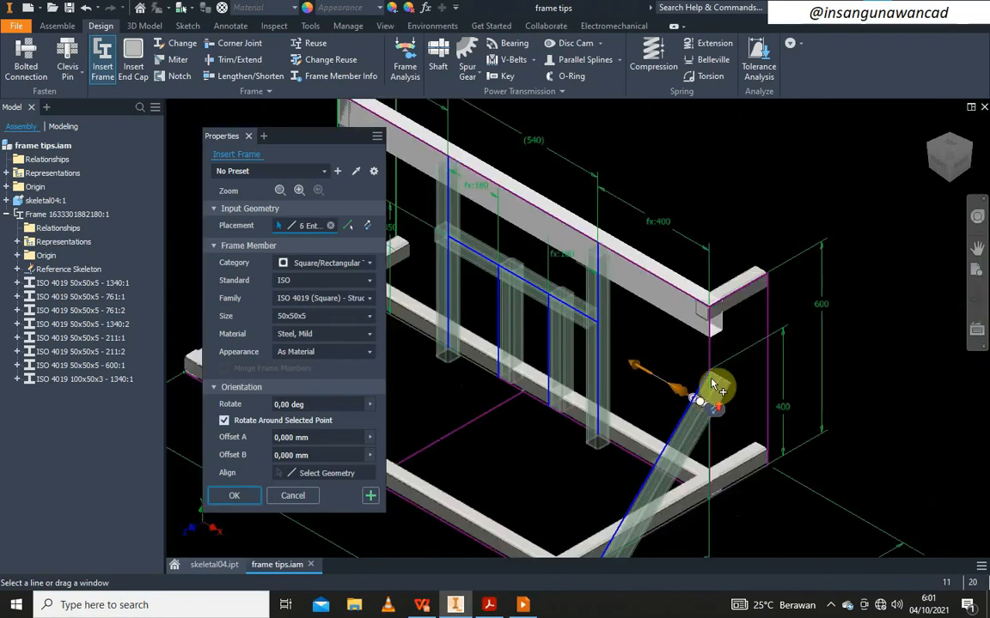
pyautogui.click(768, 311)
pyautogui.scroll(5, 780, 309)
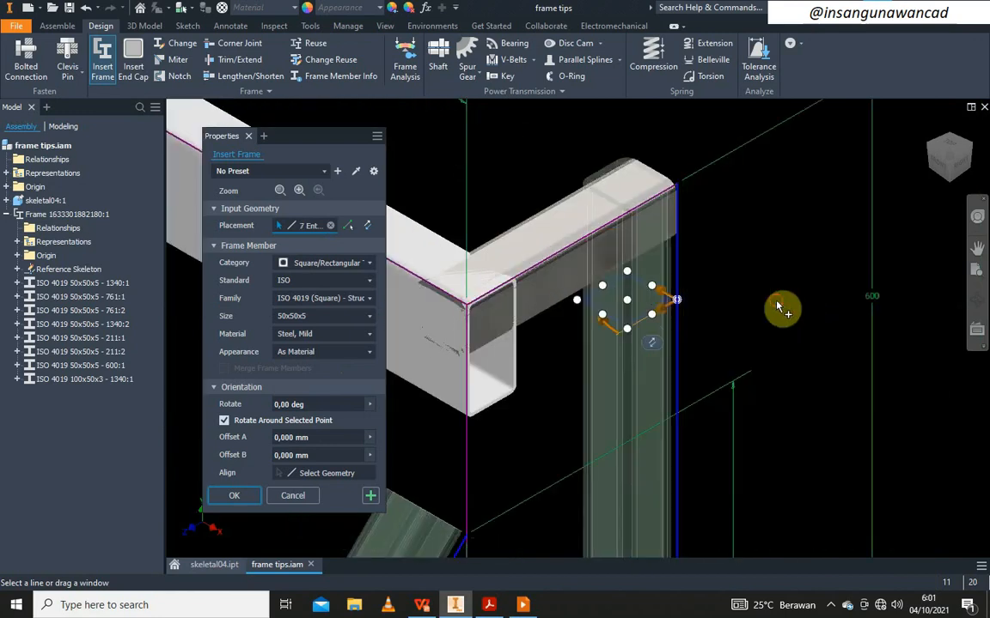
pyautogui.scroll(-5, 778, 307)
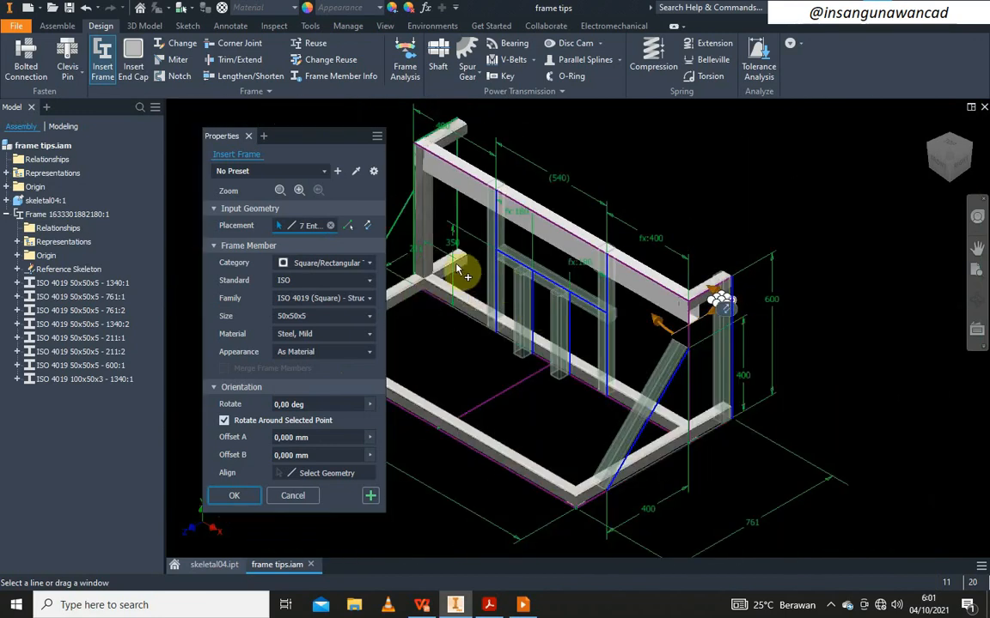
pyautogui.click(230, 498)
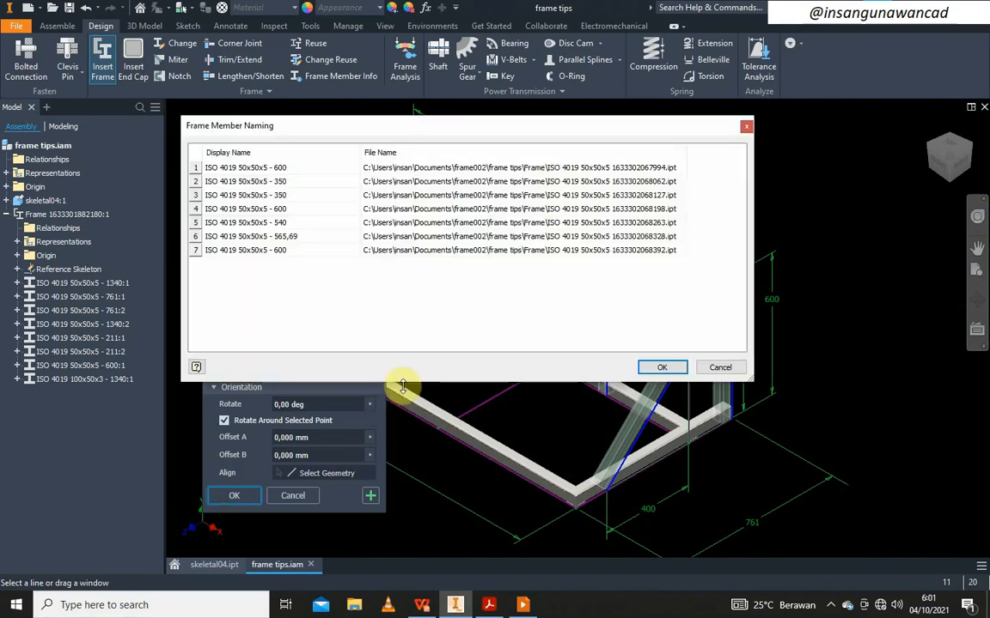
pyautogui.click(661, 368)
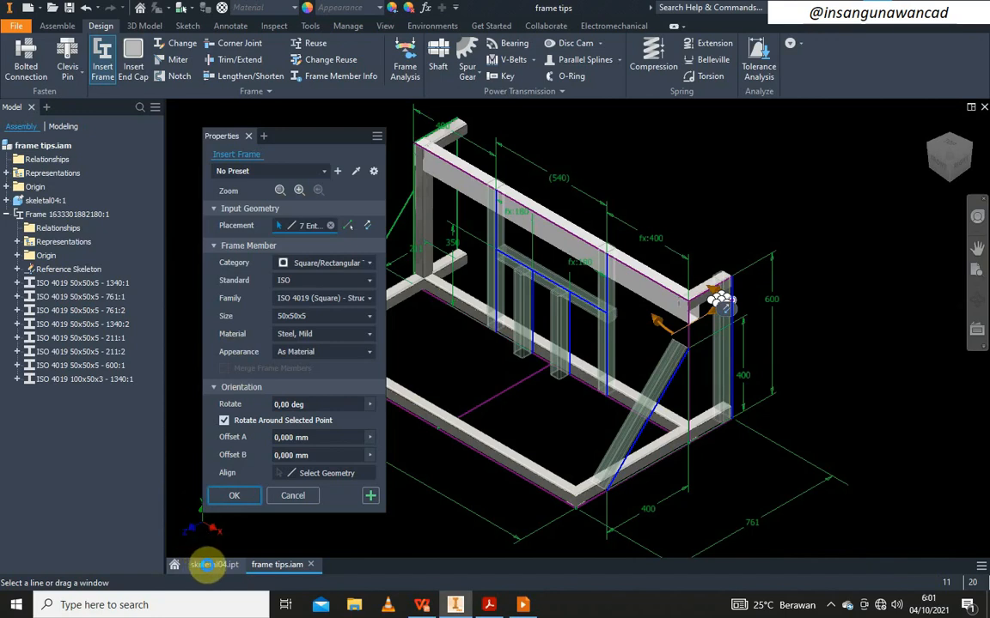
pyautogui.click(206, 565)
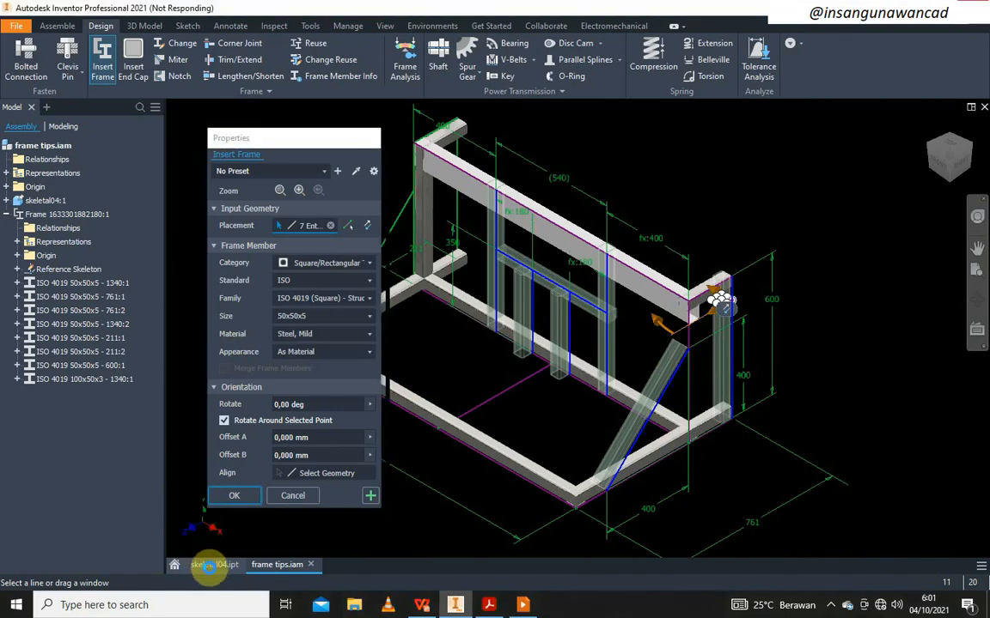
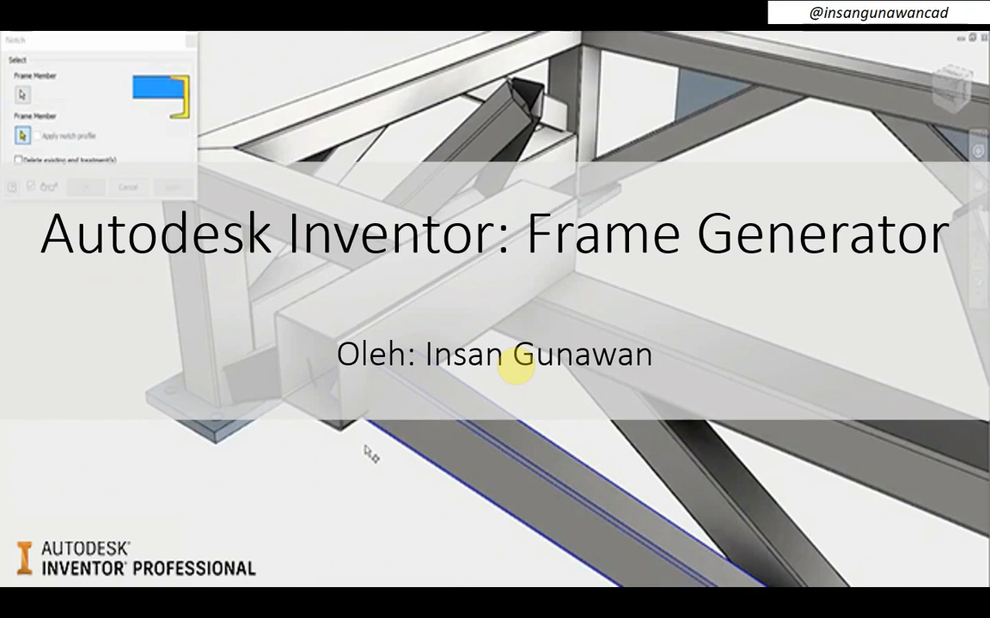
# Switch to the lifting frame assembly in Autodesk Inventor and create a drawing from the metric ISO.dwg template
pyautogui.hotkey('alt', 'Tab')
pyautogui.hotkey('alt', 'Tab')
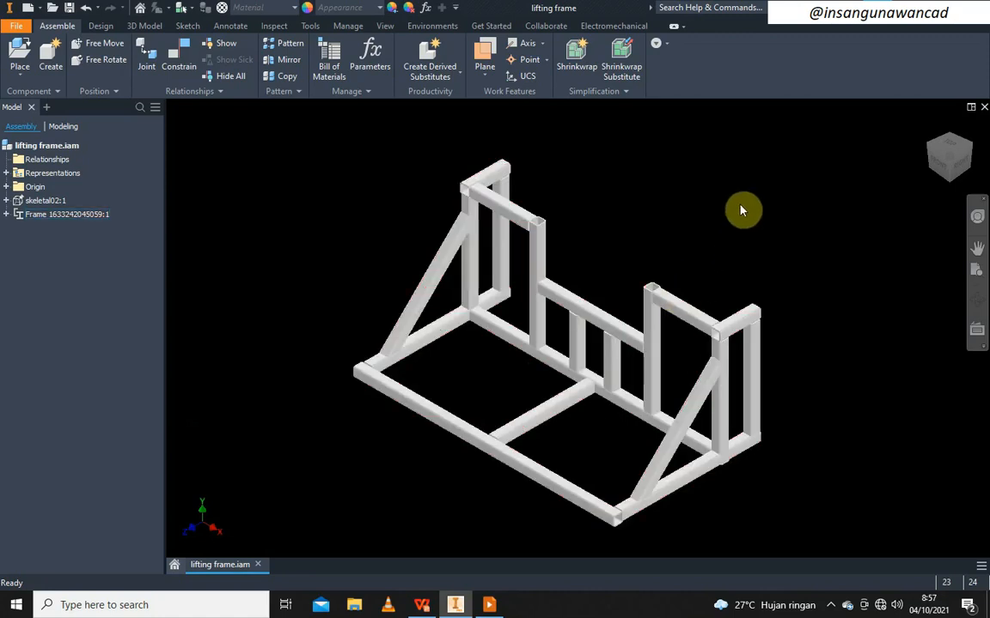
pyautogui.click(27, 8)
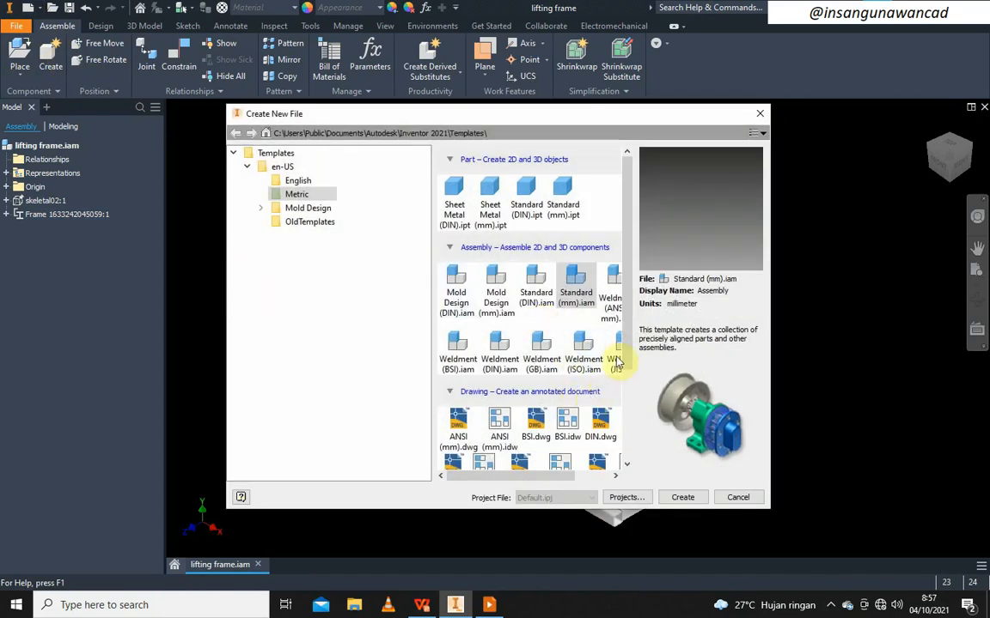
pyautogui.scroll(-3, 612, 377)
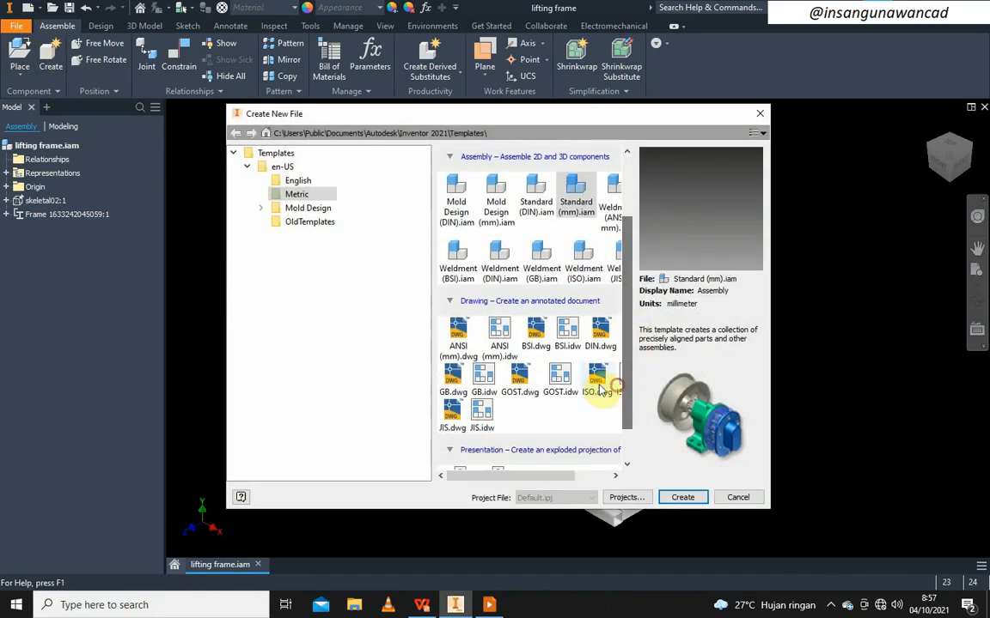
pyautogui.click(594, 377)
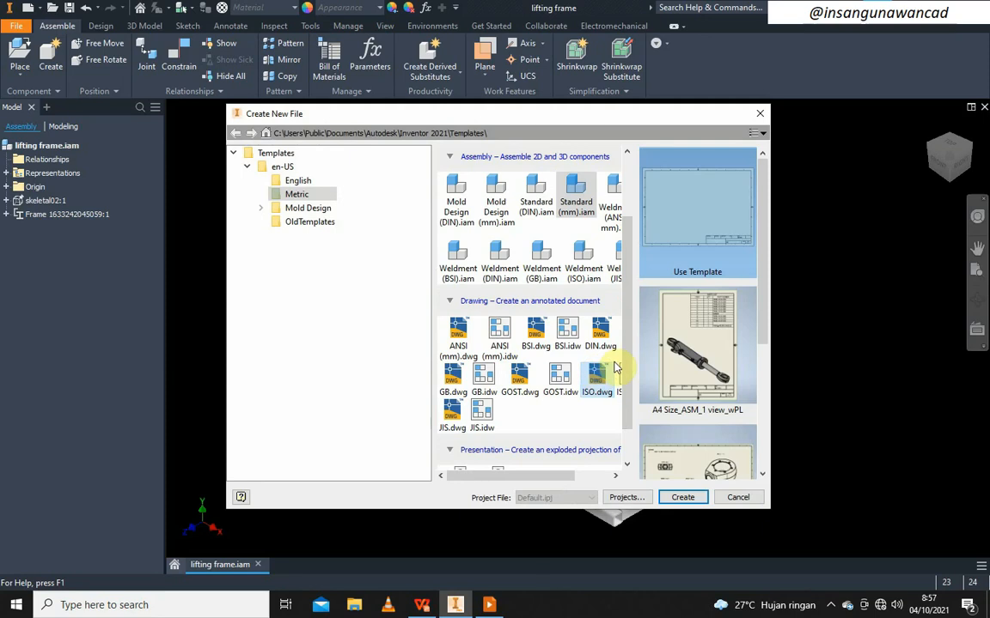
pyautogui.click(682, 497)
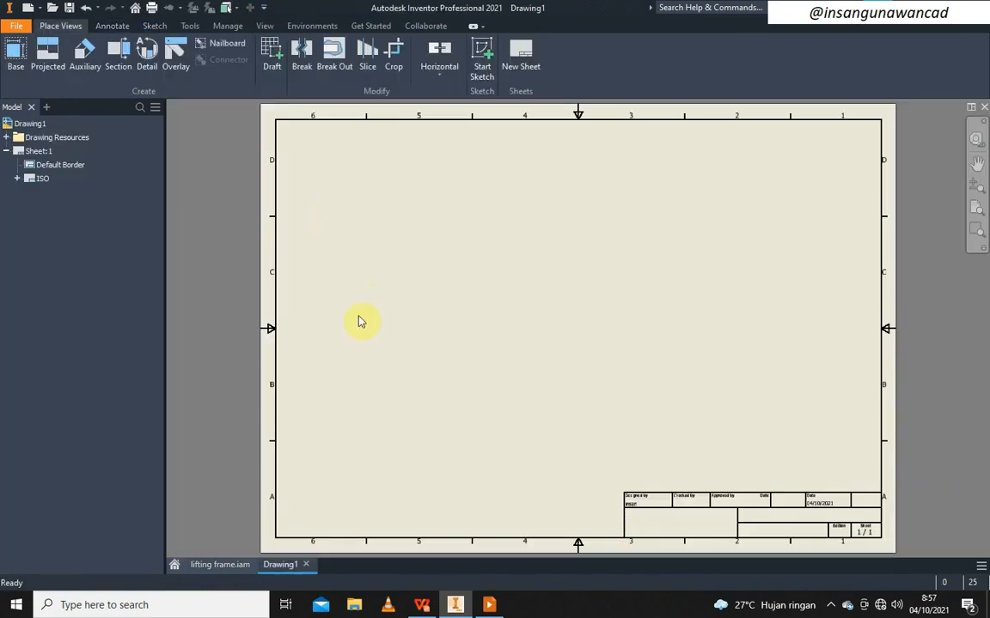
# Place an isometric base view of lifting frame.iam on the sheet and shift it toward the sheet's left half
pyautogui.click(18, 51)
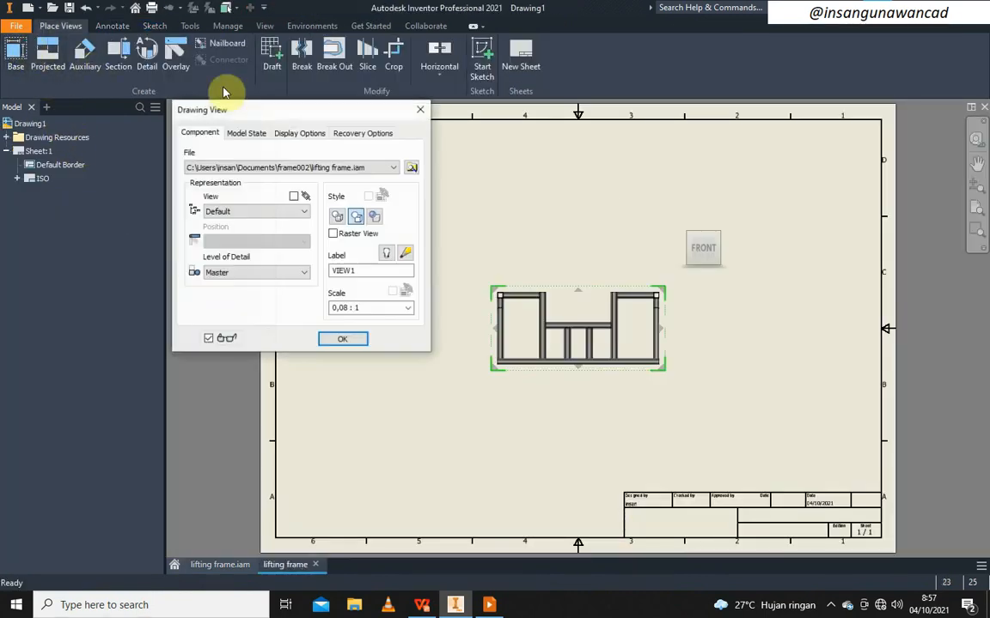
pyautogui.click(720, 237)
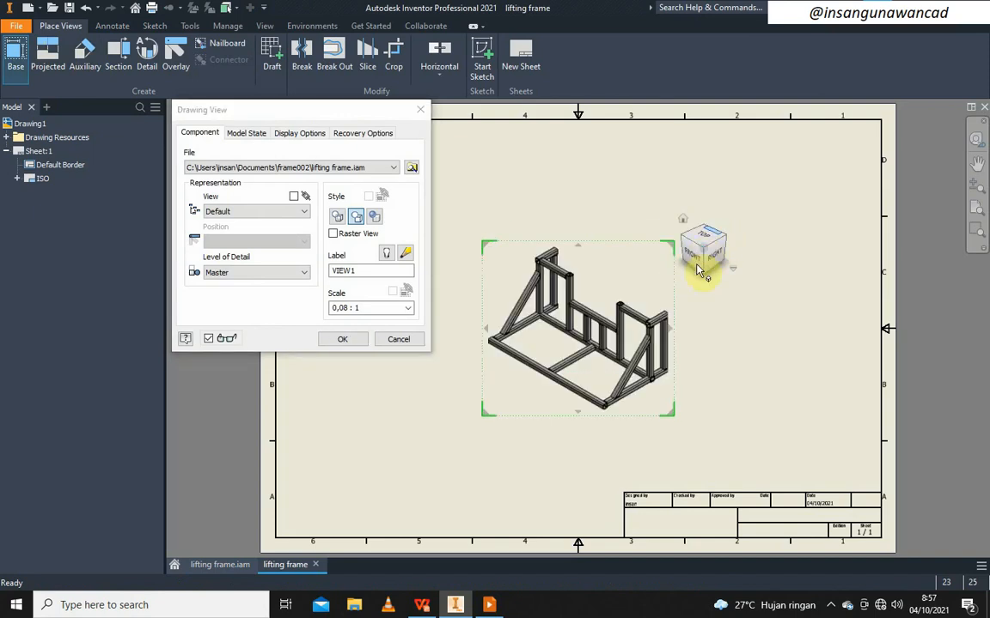
pyautogui.click(342, 339)
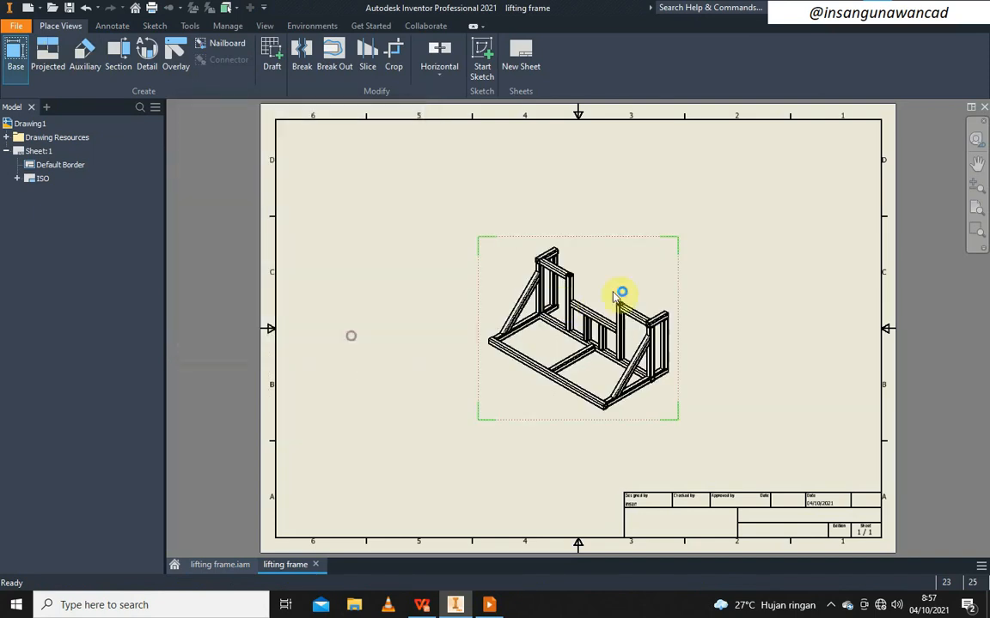
pyautogui.moveTo(593, 243); pyautogui.dragTo(489, 254)
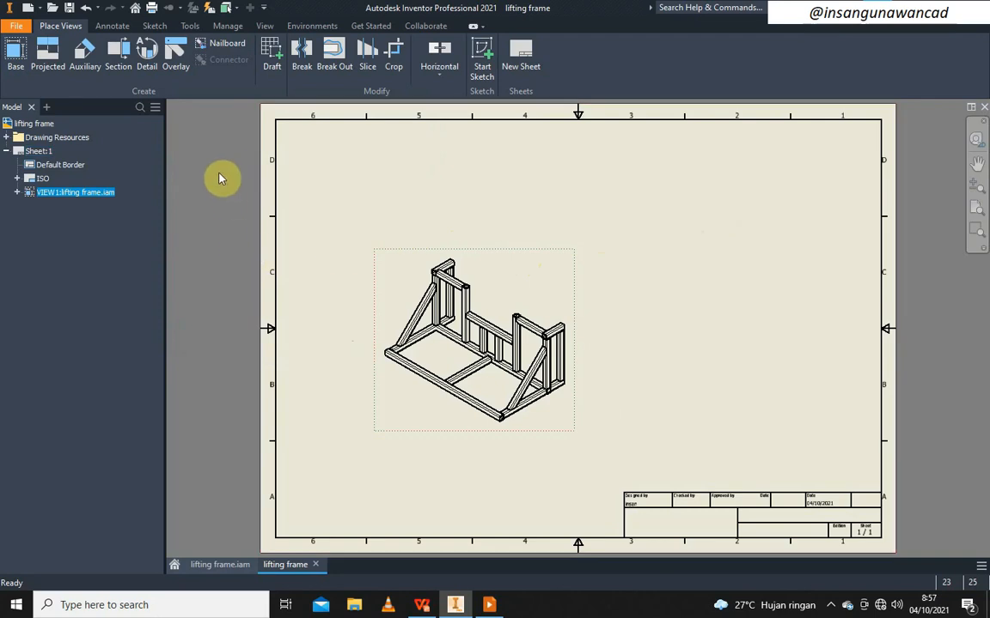
# Place a structured, first-level parts list of lifting frame.iam in the upper right corner of the sheet border
pyautogui.click(117, 28)
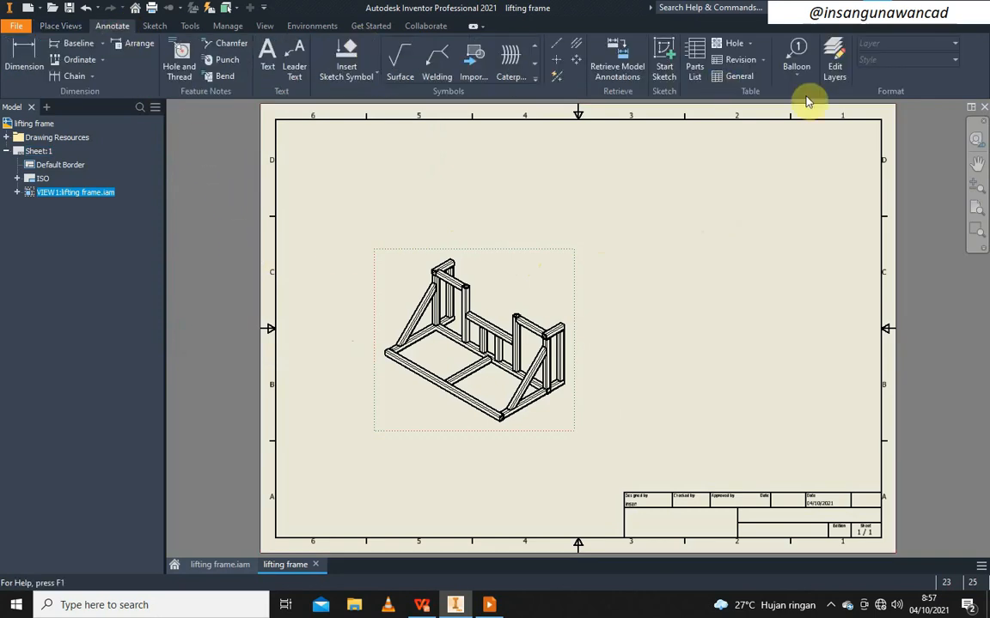
pyautogui.click(694, 59)
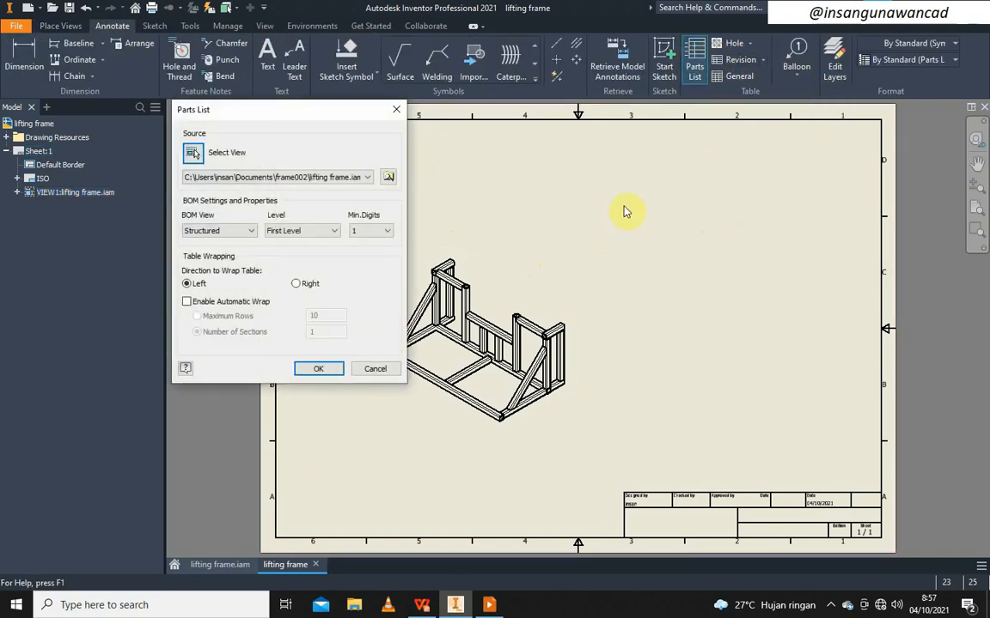
pyautogui.click(316, 372)
pyautogui.click(342, 290)
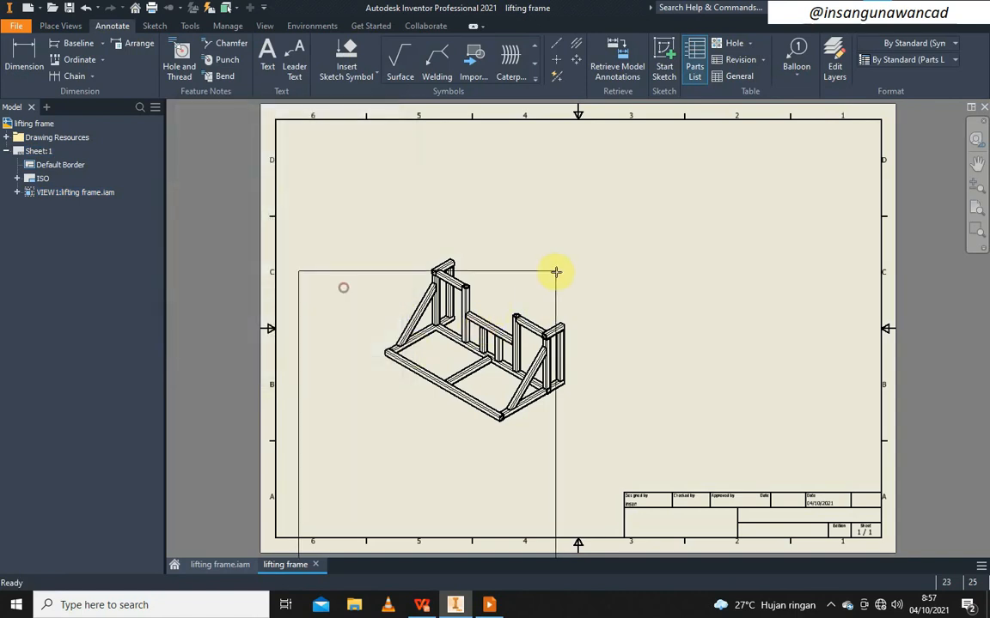
pyautogui.click(880, 117)
pyautogui.rightClick(560, 161)
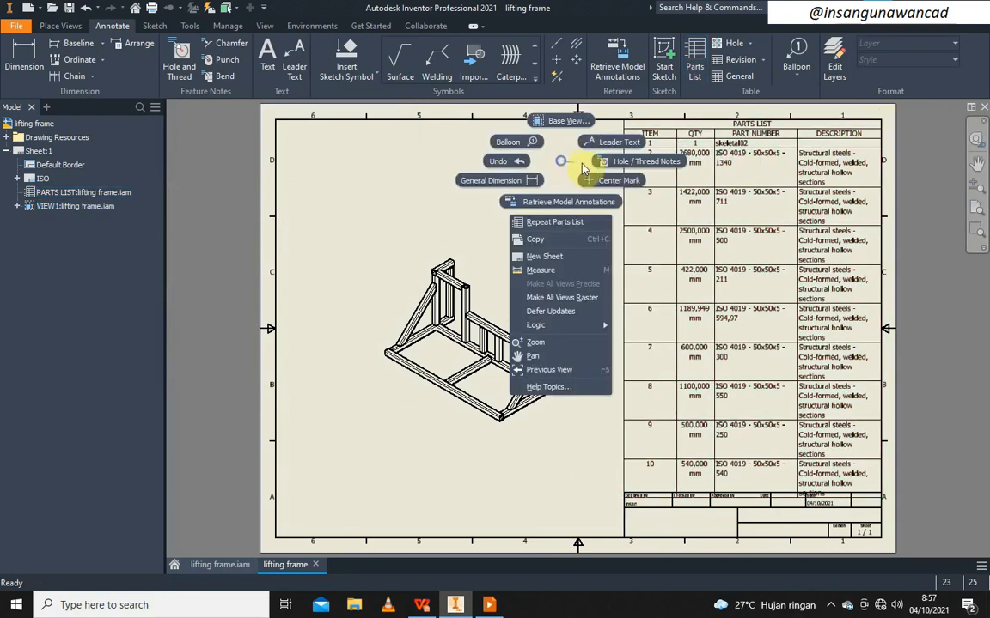
pyautogui.click(574, 168)
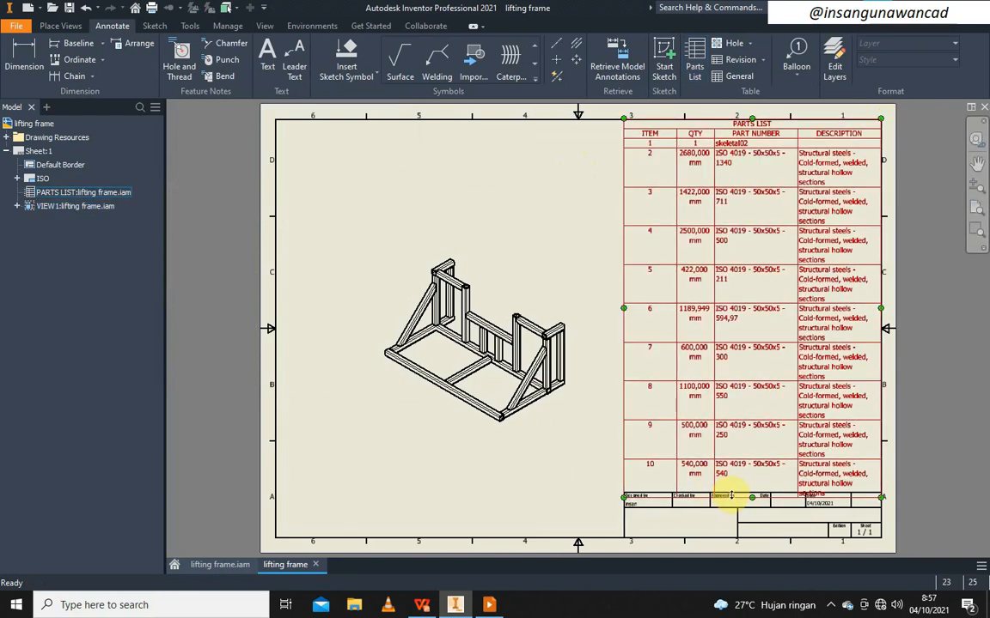
# Resize the parts list columns, narrowing ITEM and widening QTY and DESCRIPTION so the table becomes shorter
pyautogui.click(730, 495)
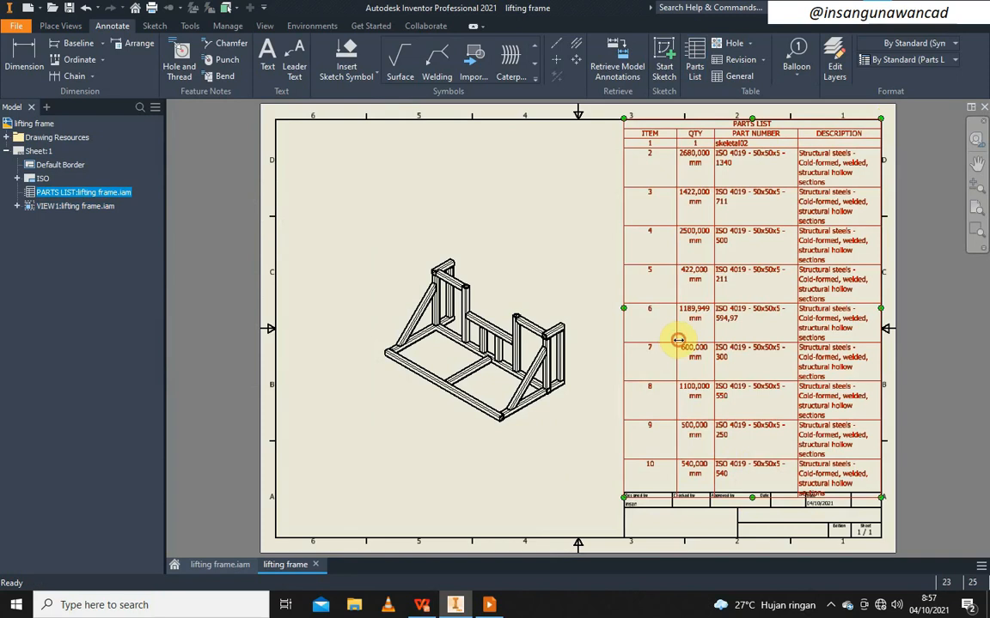
pyautogui.moveTo(678, 340); pyautogui.dragTo(646, 334)
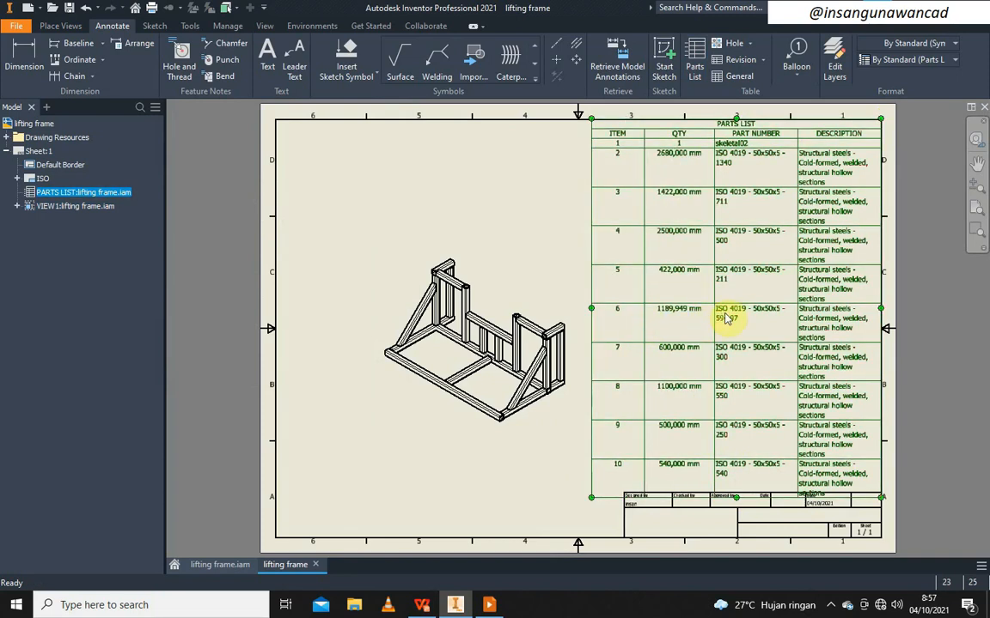
pyautogui.moveTo(592, 256); pyautogui.dragTo(669, 247)
pyautogui.moveTo(808, 212); pyautogui.dragTo(756, 199)
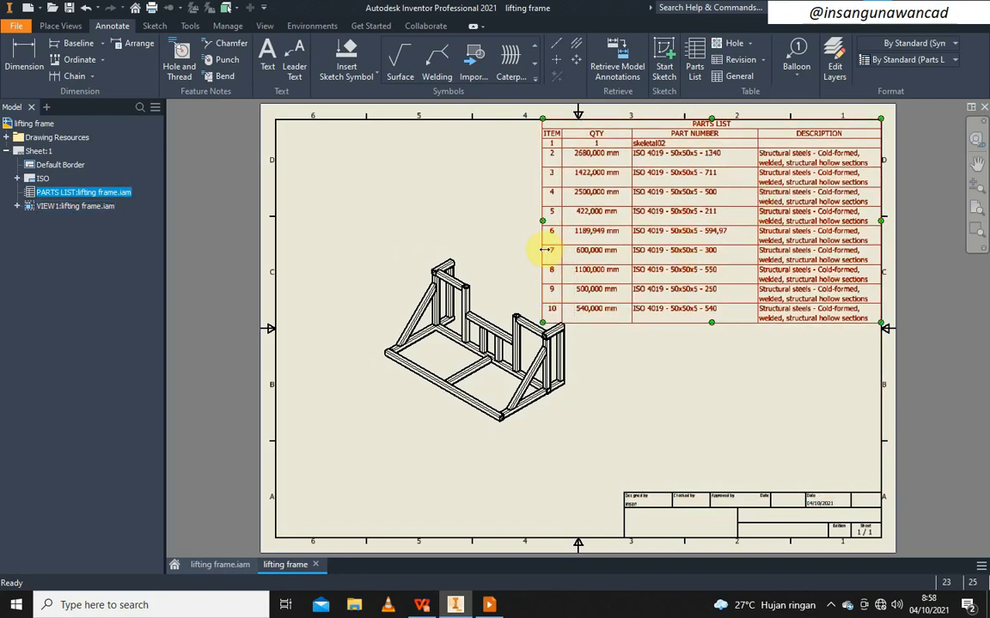
pyautogui.moveTo(633, 203); pyautogui.dragTo(679, 212)
pyautogui.click(683, 415)
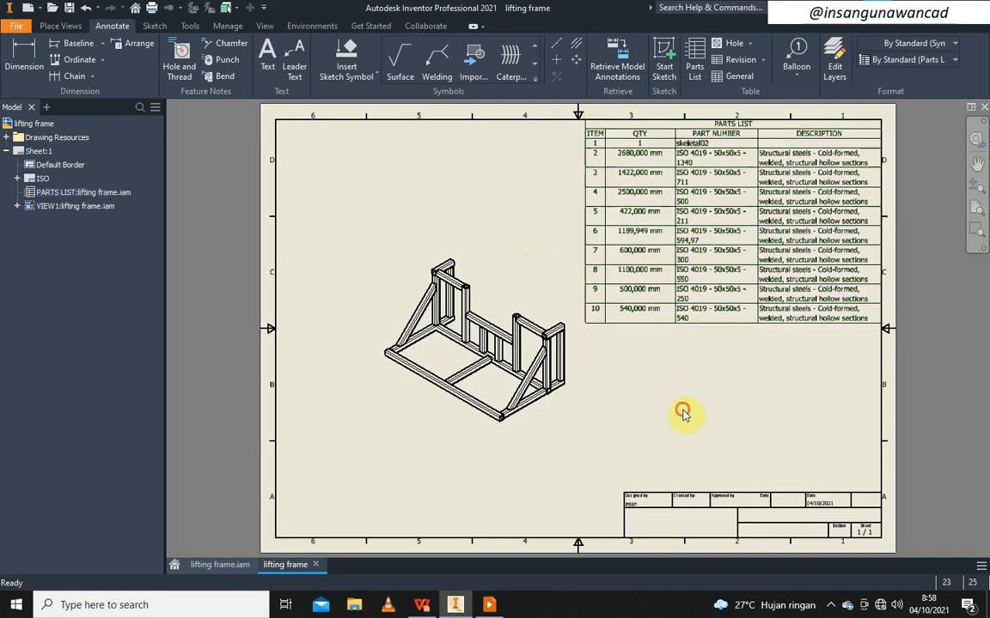
pyautogui.scroll(5, 700, 144)
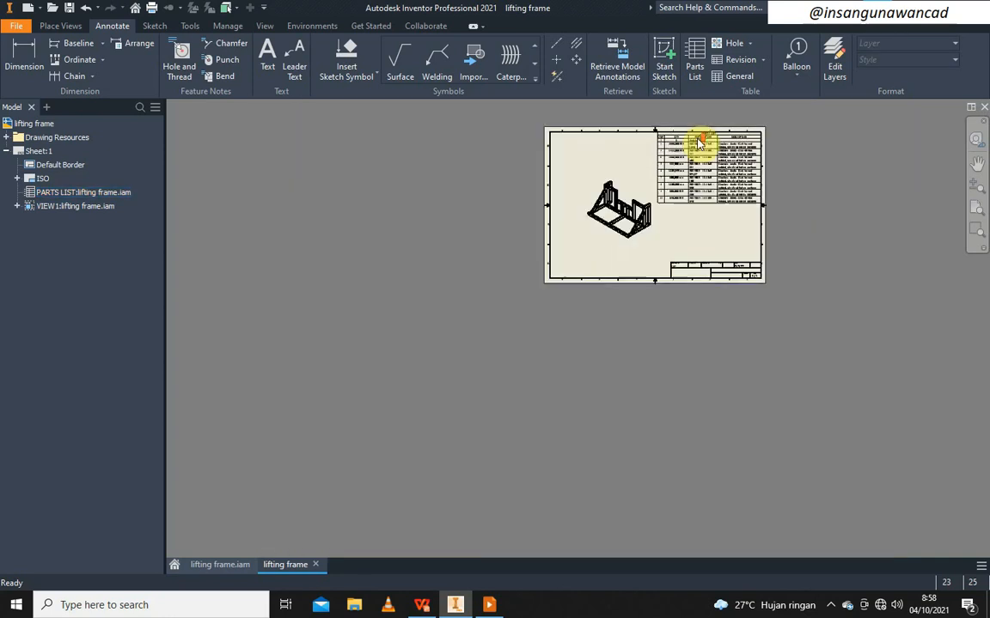
pyautogui.scroll(-8, 700, 143)
pyautogui.scroll(-3, 700, 143)
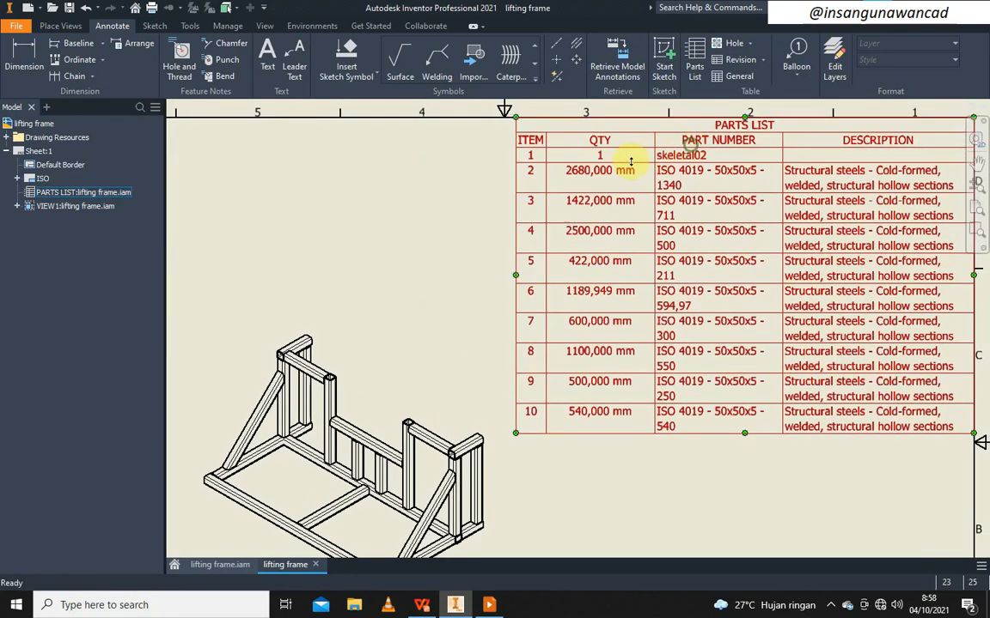
pyautogui.scroll(5, 572, 173)
pyautogui.scroll(-3, 575, 176)
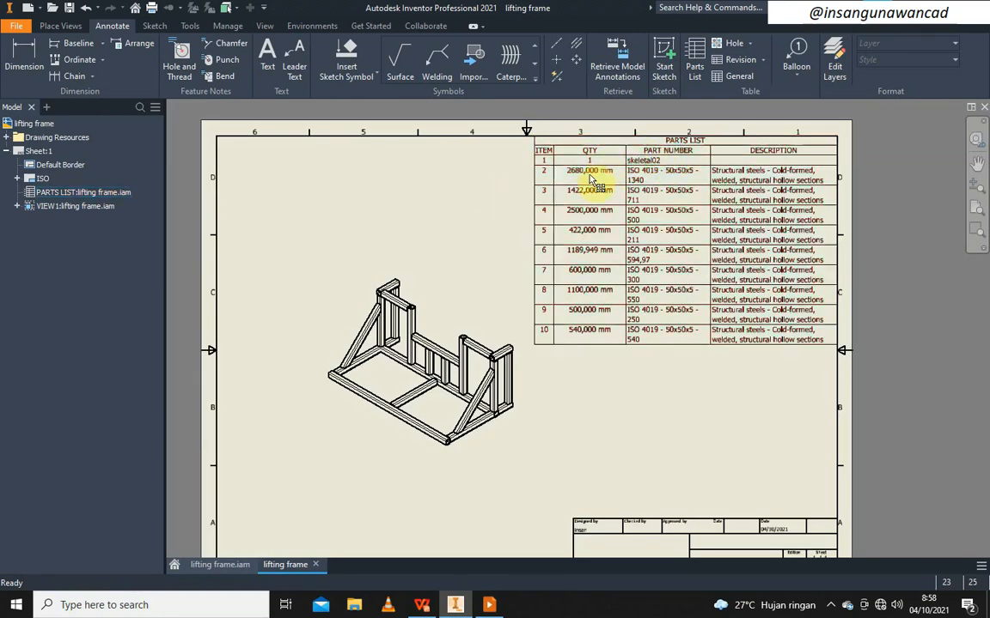
# Auto-balloon all components of the isometric view, arranging the balloons around it with 10.50 mm offset spacing
pyautogui.click(788, 81)
pyautogui.click(814, 96)
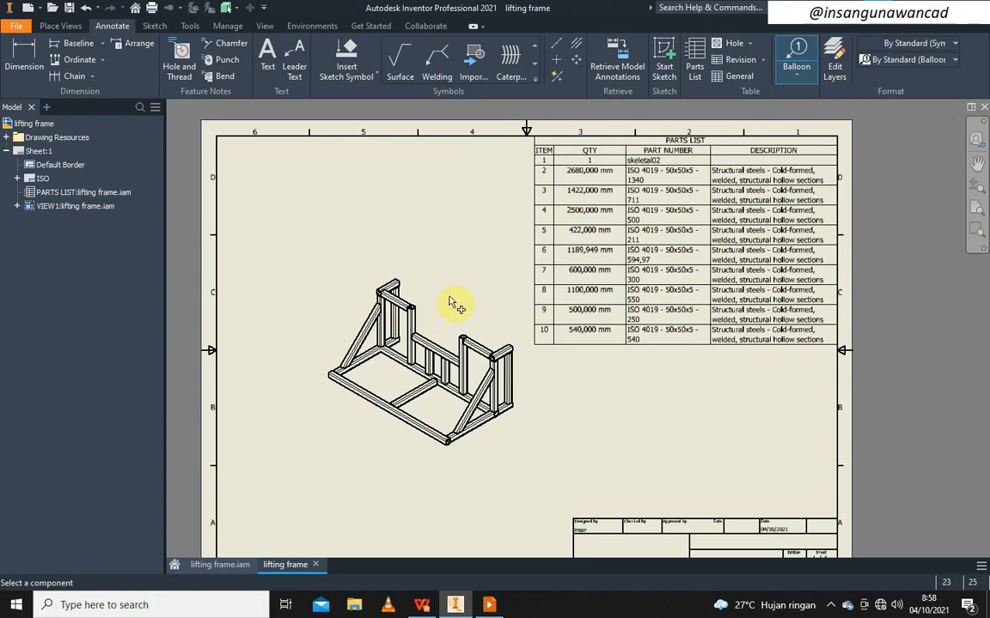
pyautogui.click(797, 75)
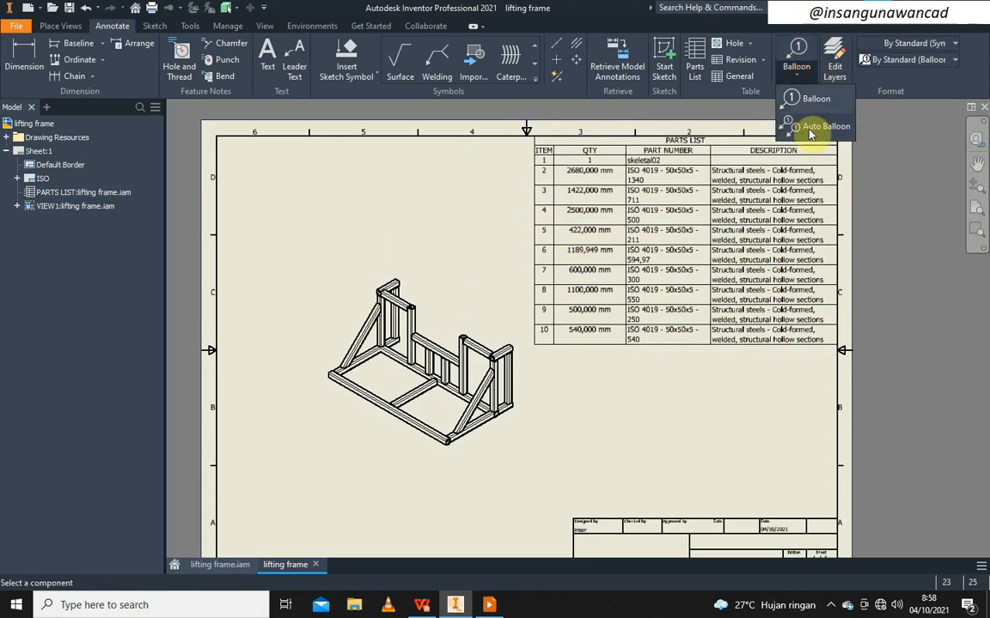
pyautogui.click(811, 127)
pyautogui.moveTo(647, 210); pyautogui.dragTo(899, 202, button='middle')
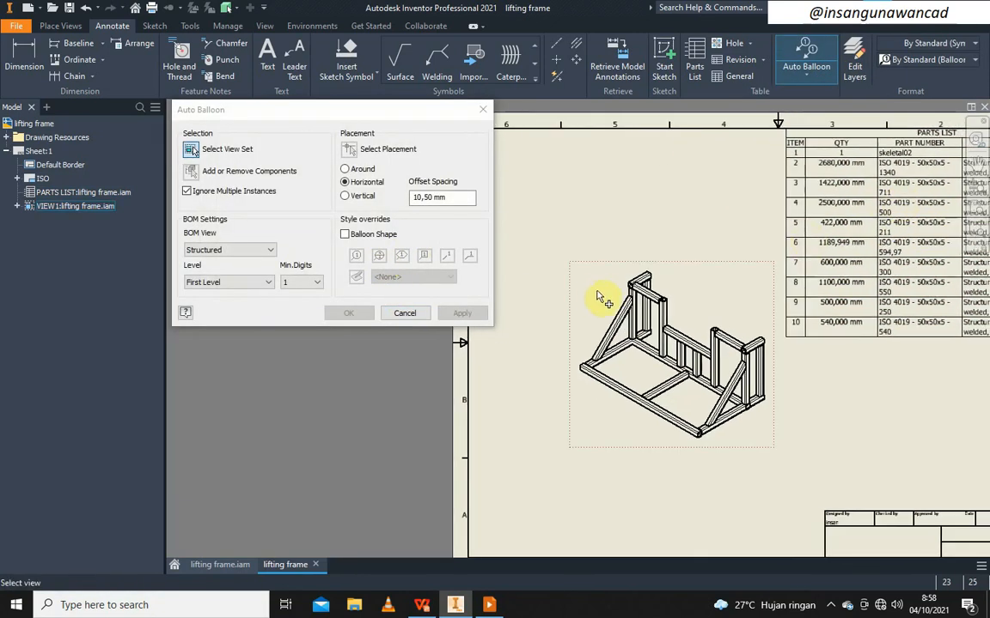
pyautogui.click(587, 290)
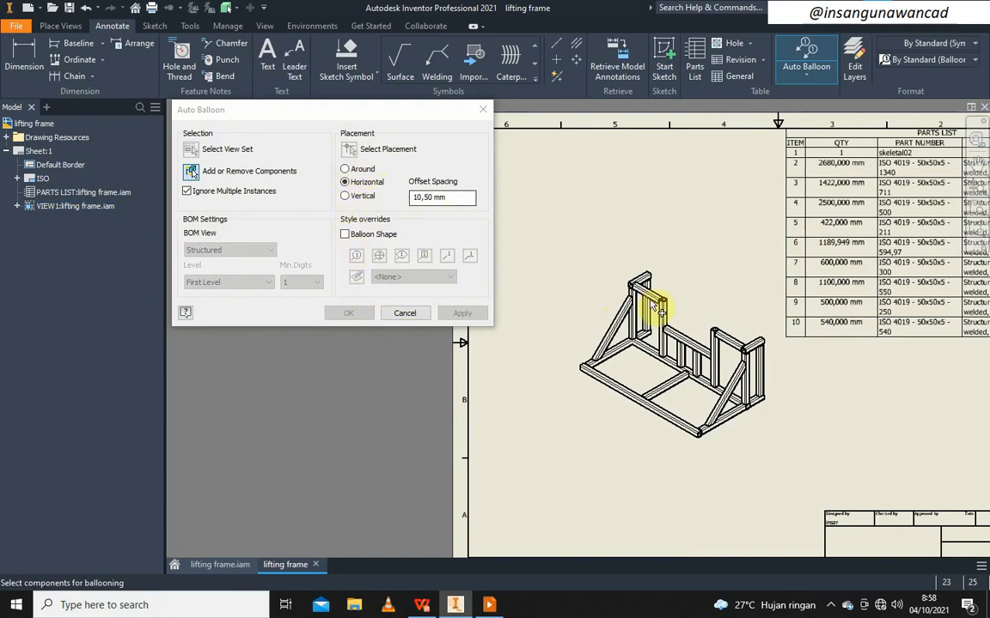
pyautogui.moveTo(534, 221); pyautogui.dragTo(790, 481)
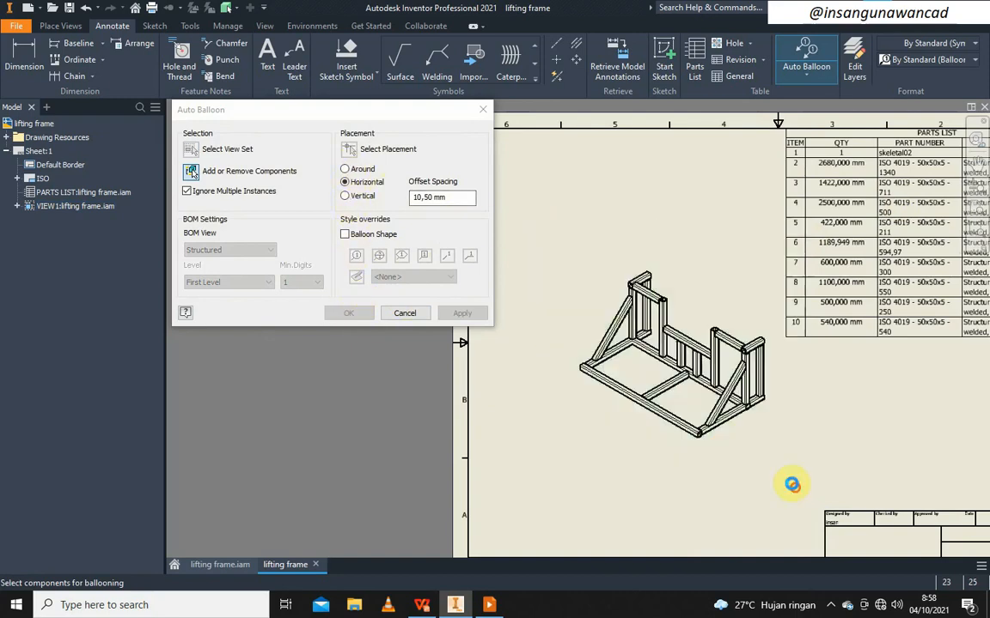
pyautogui.click(349, 150)
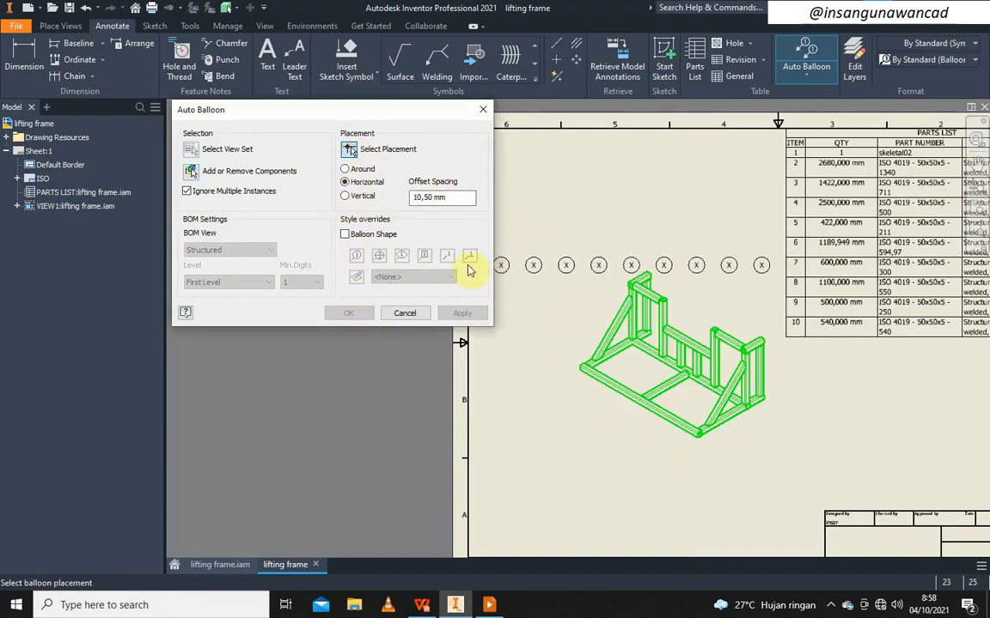
pyautogui.click(362, 169)
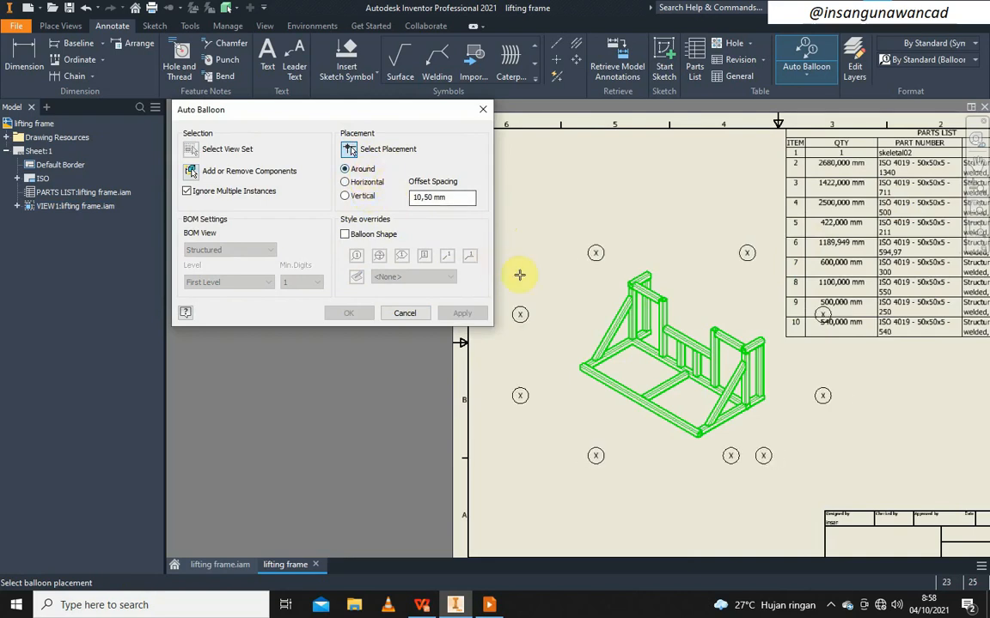
pyautogui.click(606, 288)
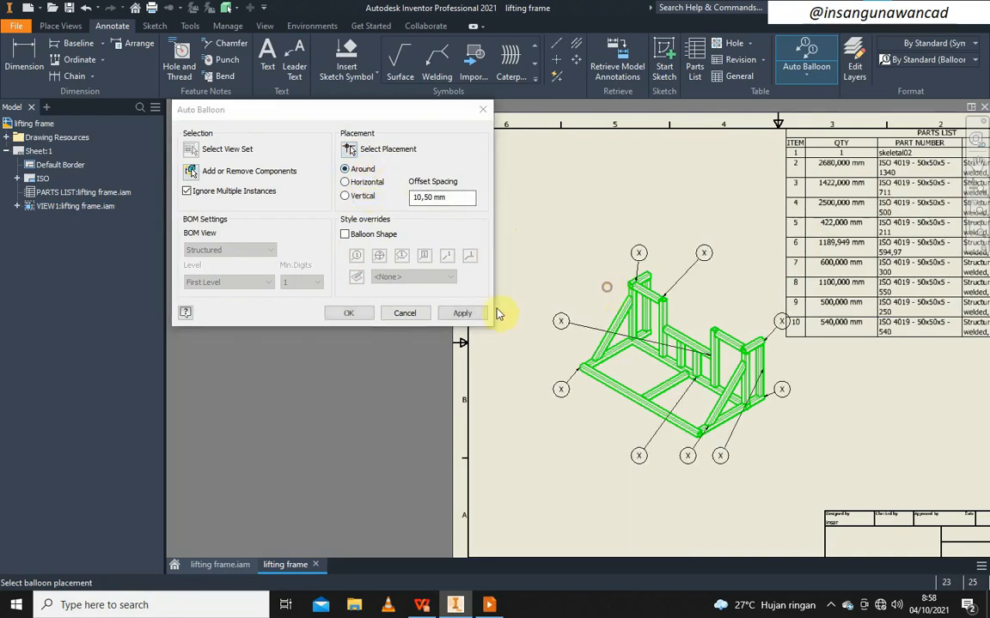
pyautogui.click(349, 314)
# Move the ballooned isometric view slightly away from the parts list, toward the sheet's left edge
pyautogui.moveTo(739, 269); pyautogui.dragTo(701, 275)
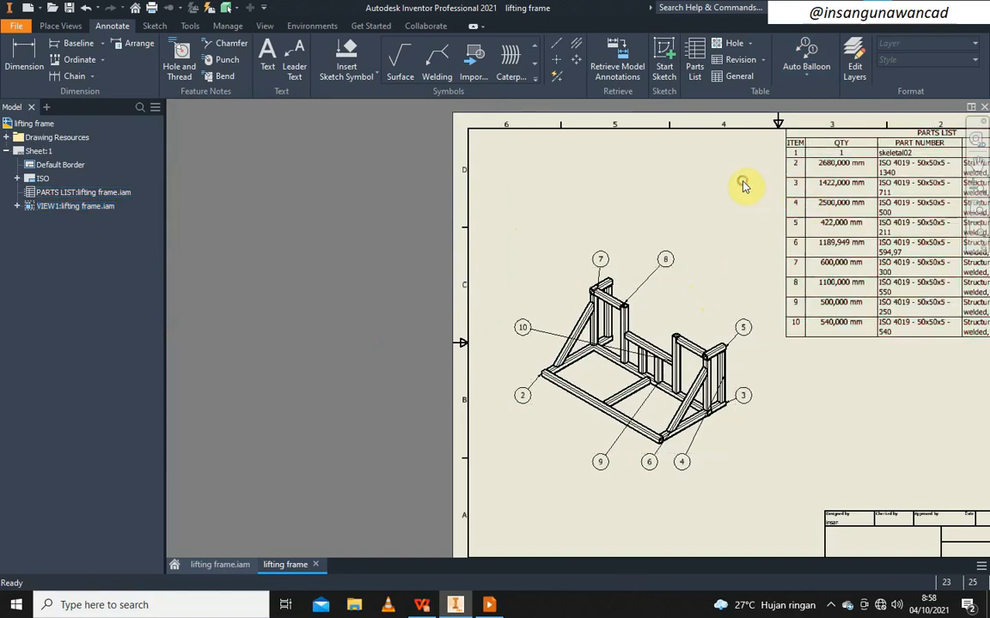
pyautogui.moveTo(743, 183); pyautogui.dragTo(662, 196, button='middle')
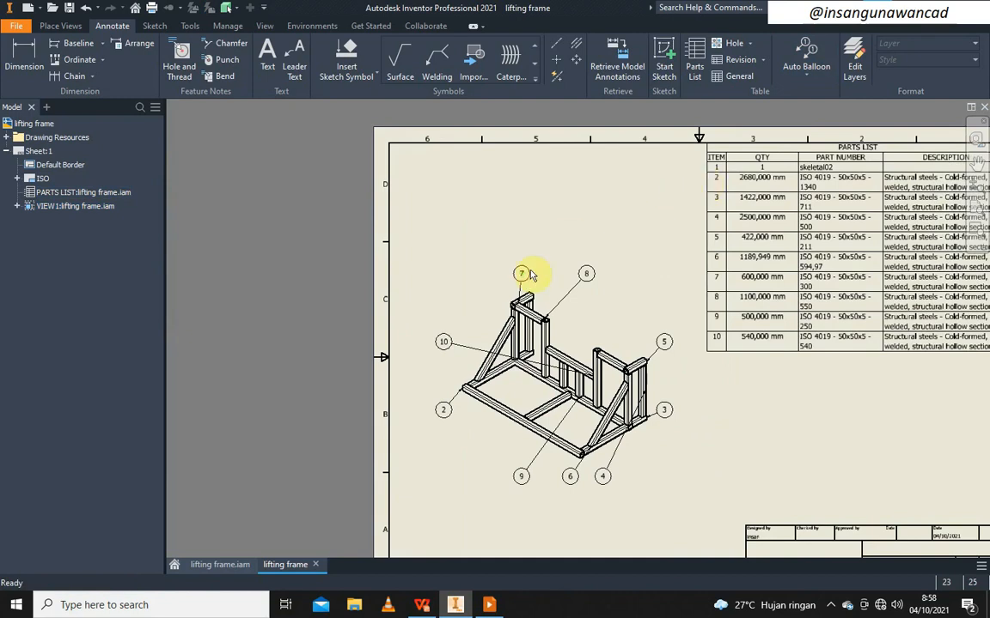
pyautogui.click(564, 321)
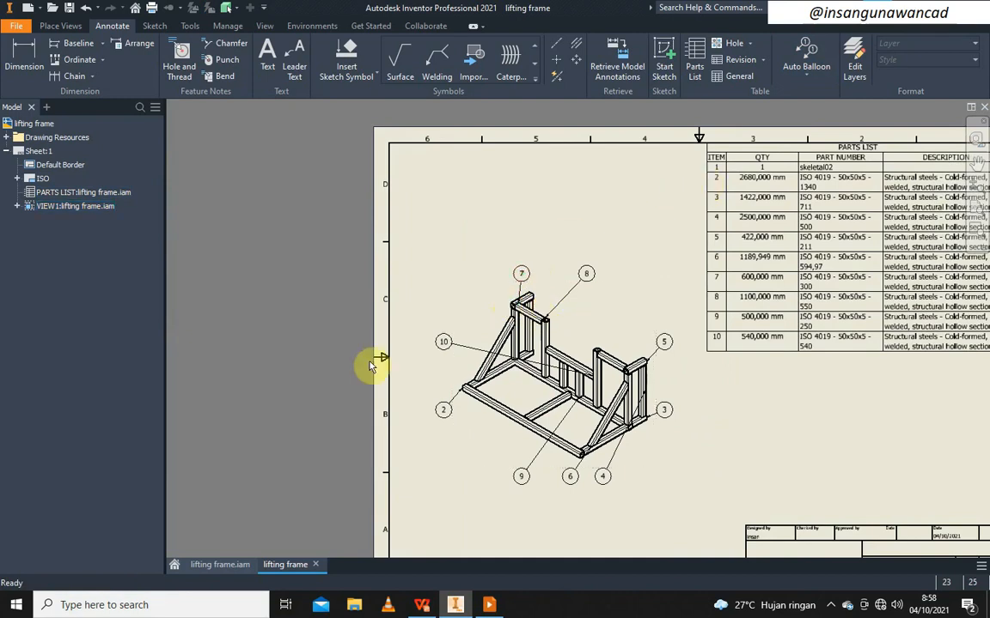
# Show the skeletal02 skeleton sketches in lifting frame.iam and hide them again
pyautogui.click(231, 565)
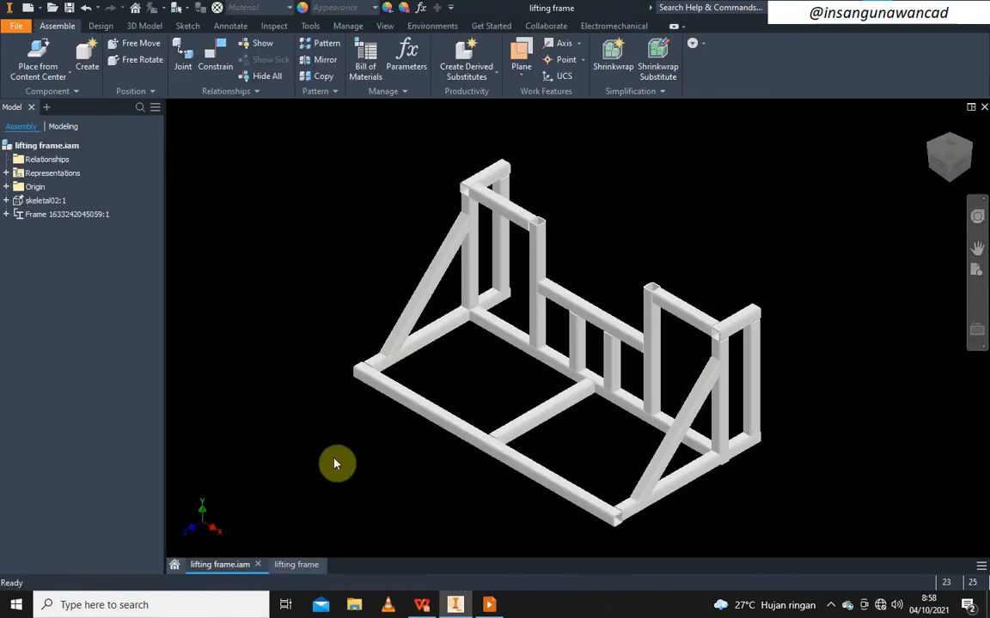
pyautogui.rightClick(30, 200)
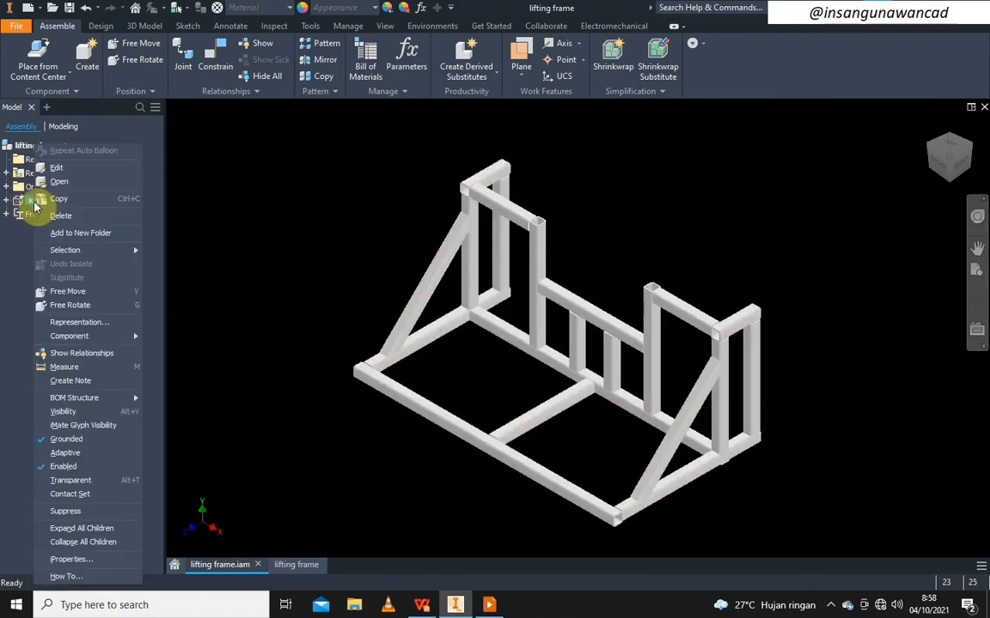
pyautogui.click(104, 410)
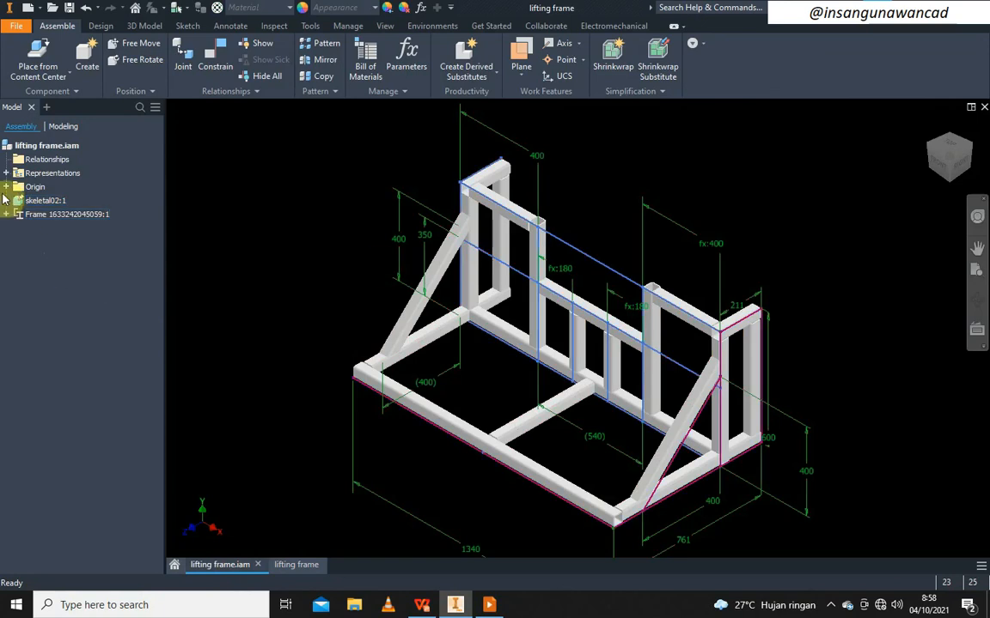
pyautogui.rightClick(43, 200)
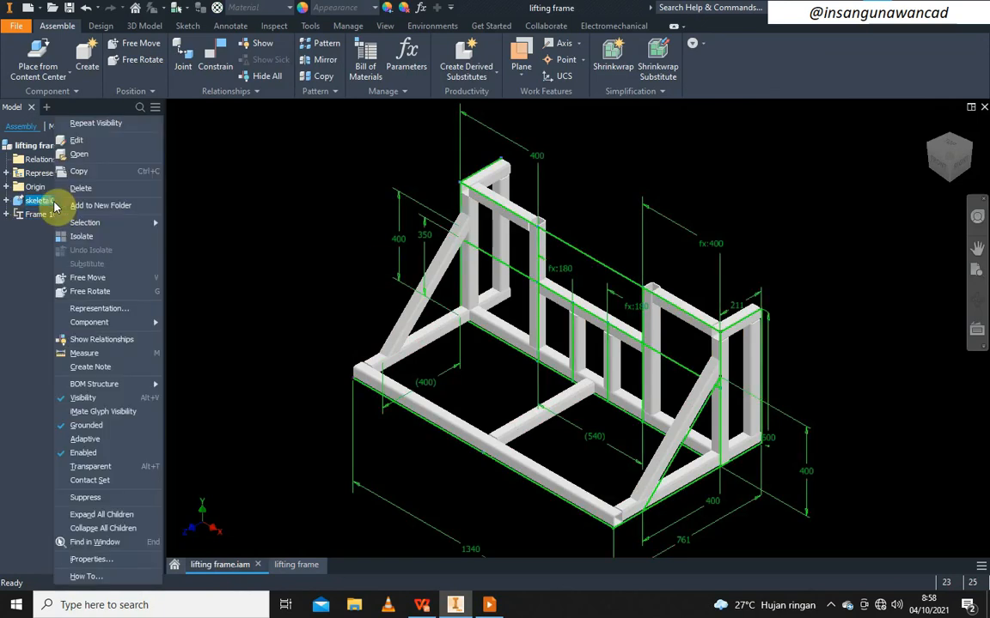
pyautogui.click(118, 404)
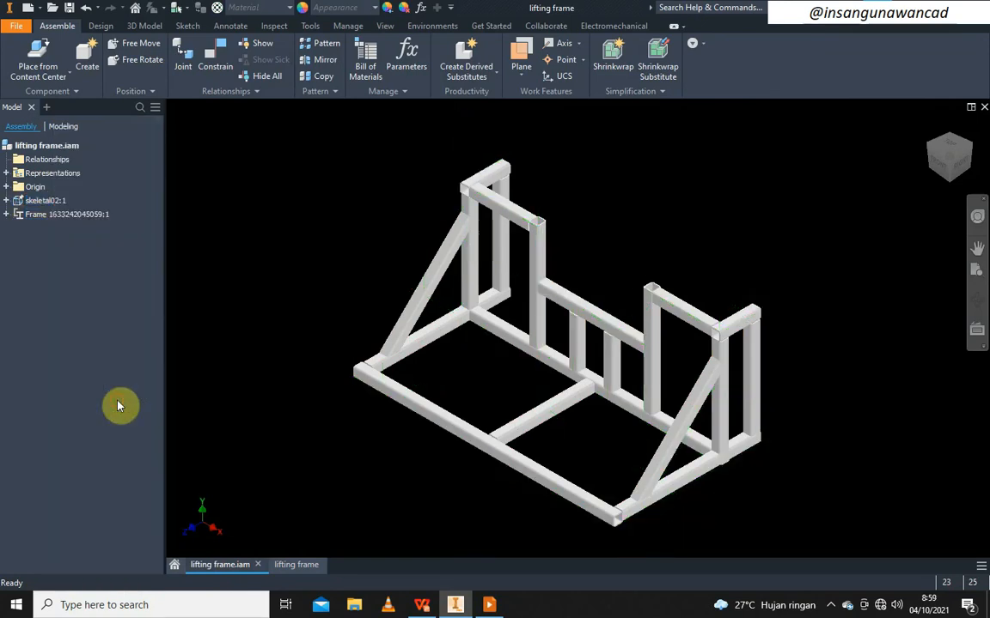
# Return to the lifting frame drawing and hide the skeletal02 row in its parts list
pyautogui.click(290, 566)
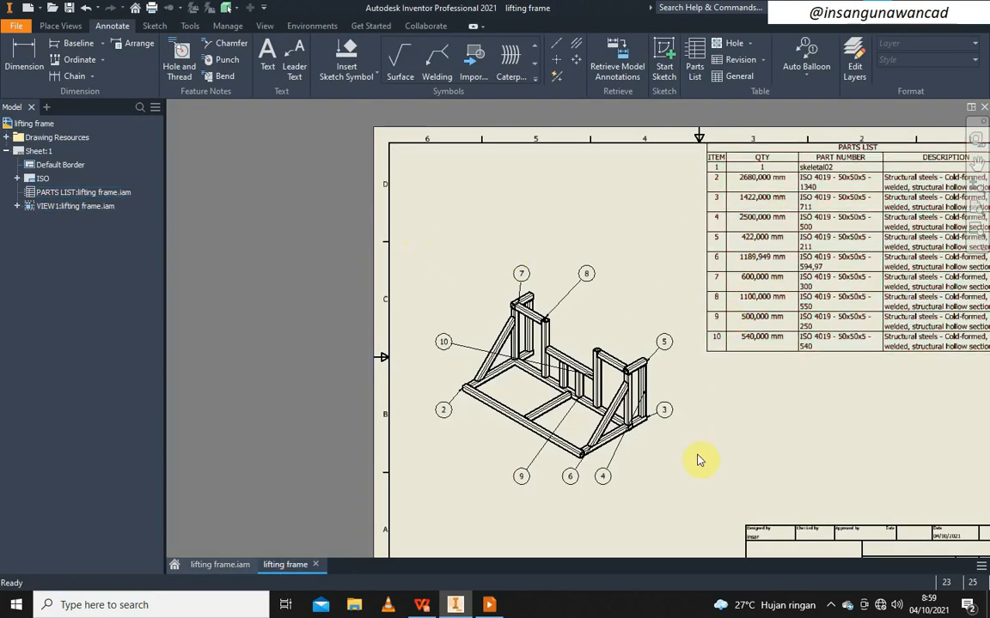
pyautogui.click(771, 153)
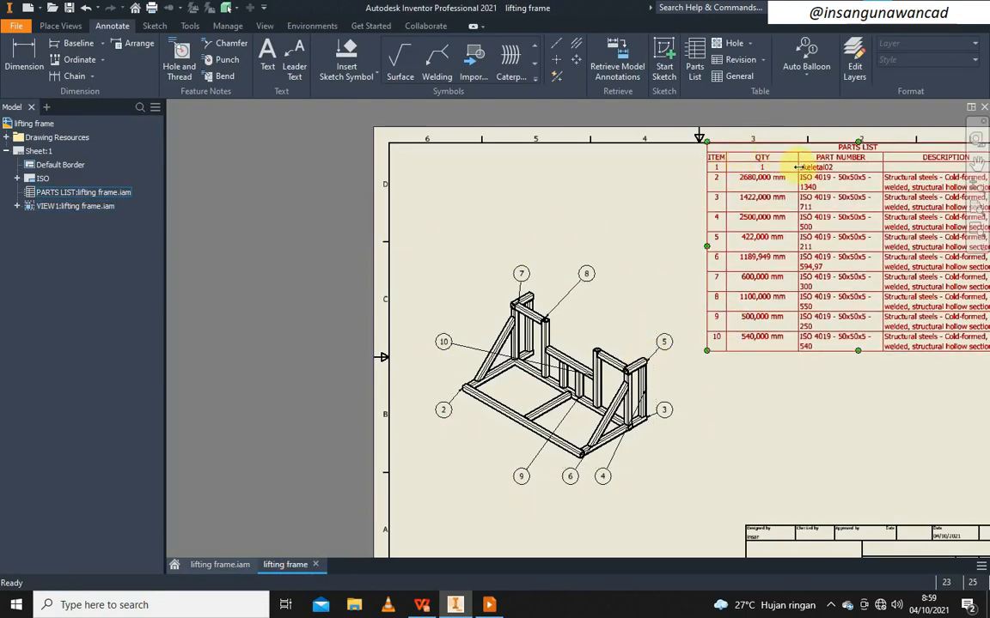
pyautogui.moveTo(707, 155); pyautogui.dragTo(642, 143, button='middle')
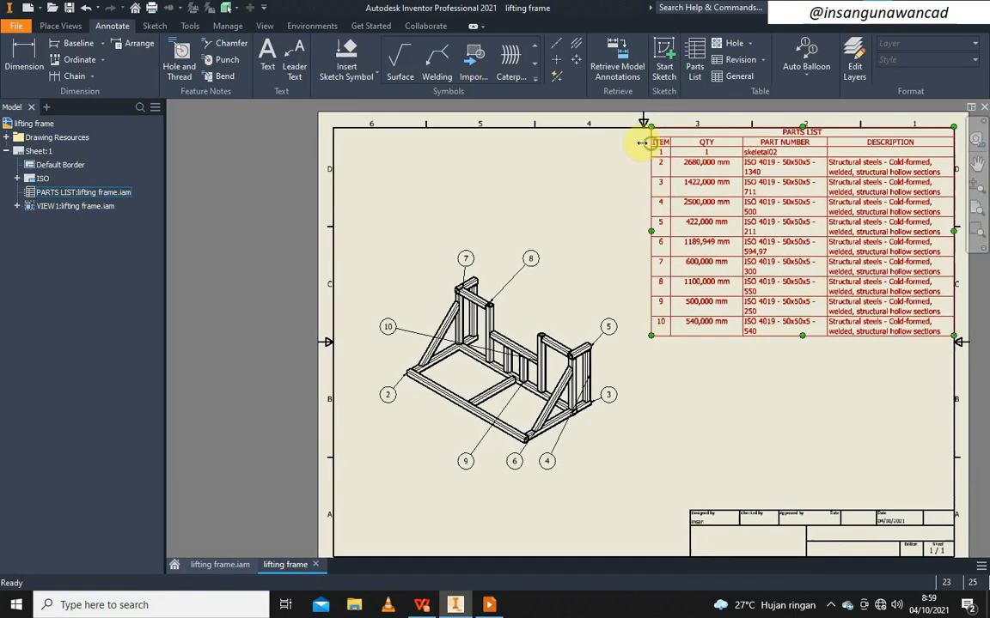
pyautogui.doubleClick(764, 160)
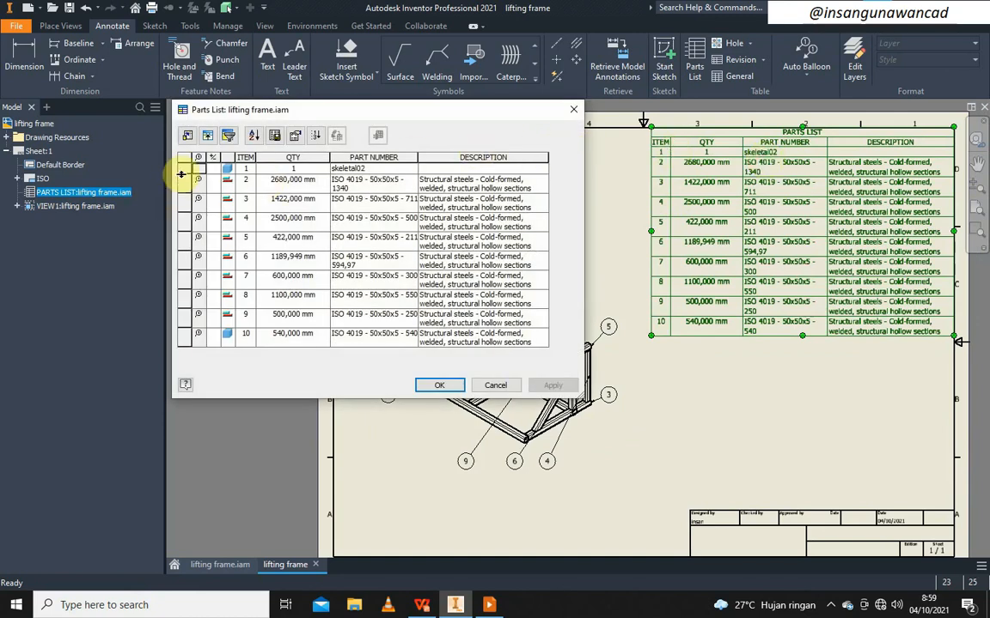
pyautogui.click(185, 168)
pyautogui.rightClick(185, 173)
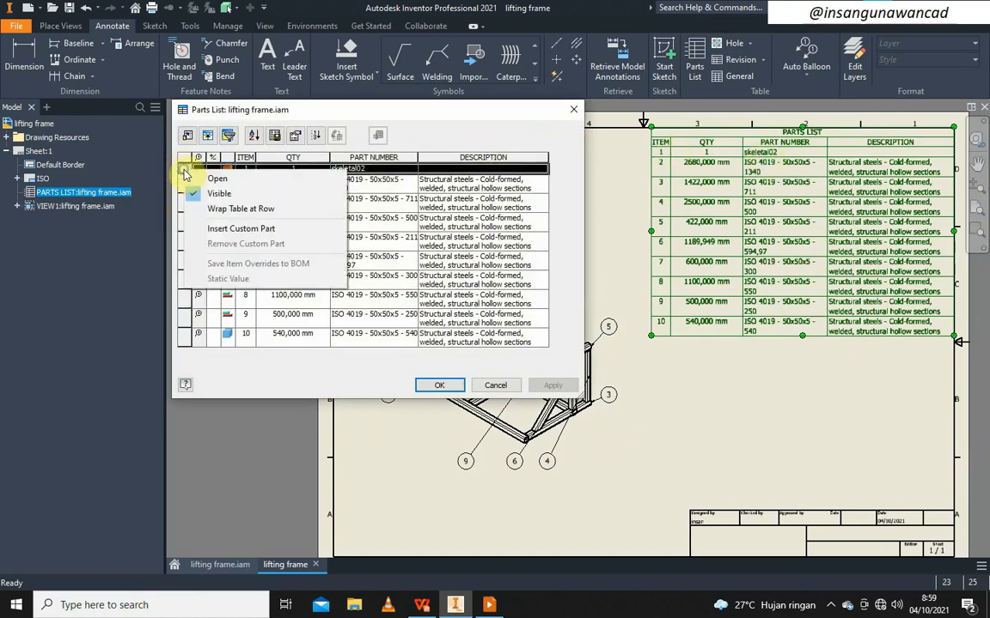
pyautogui.click(203, 194)
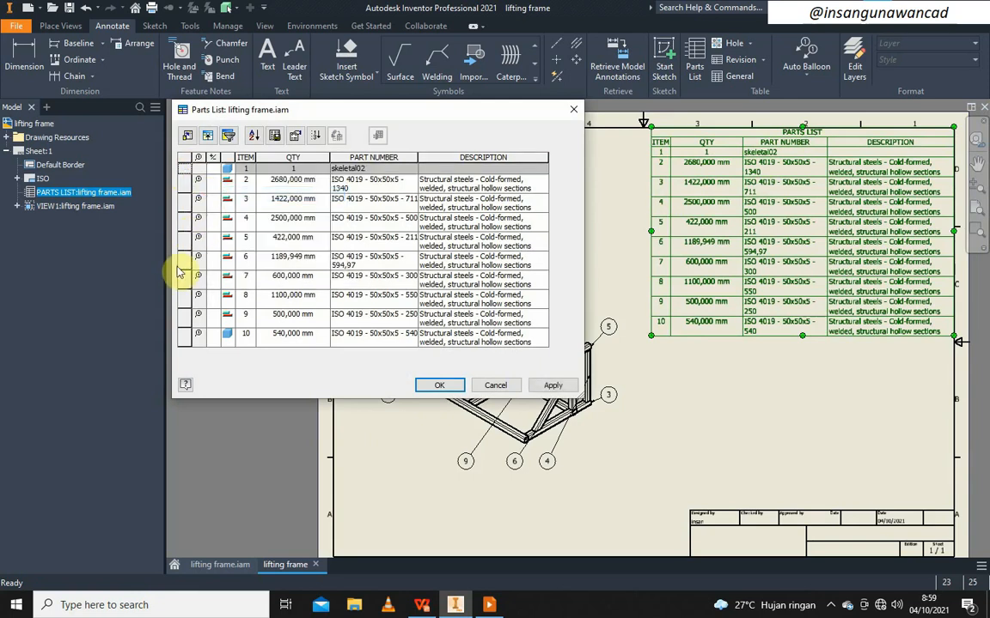
pyautogui.click(552, 384)
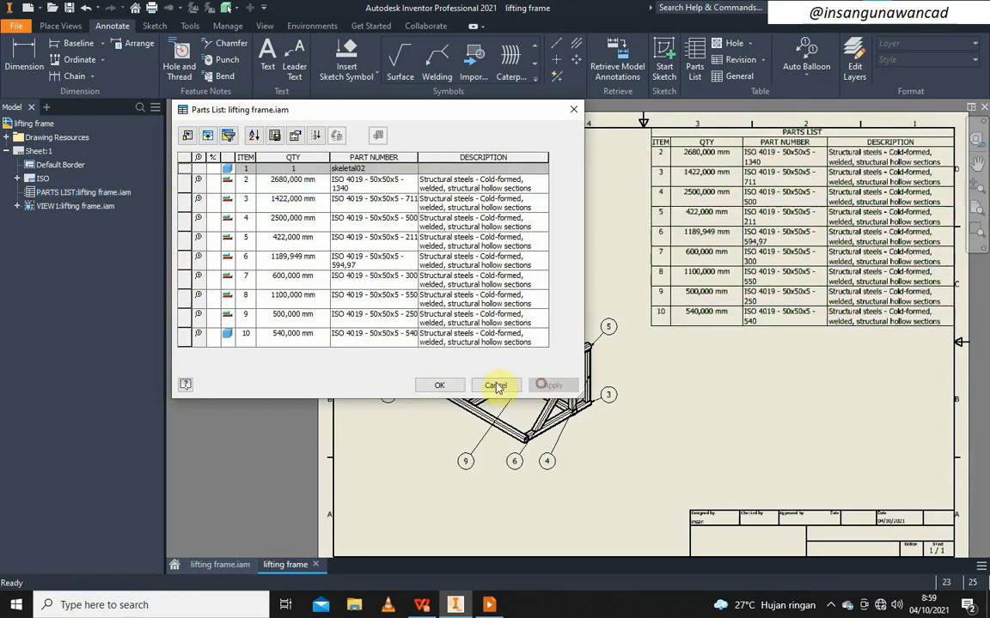
pyautogui.click(439, 385)
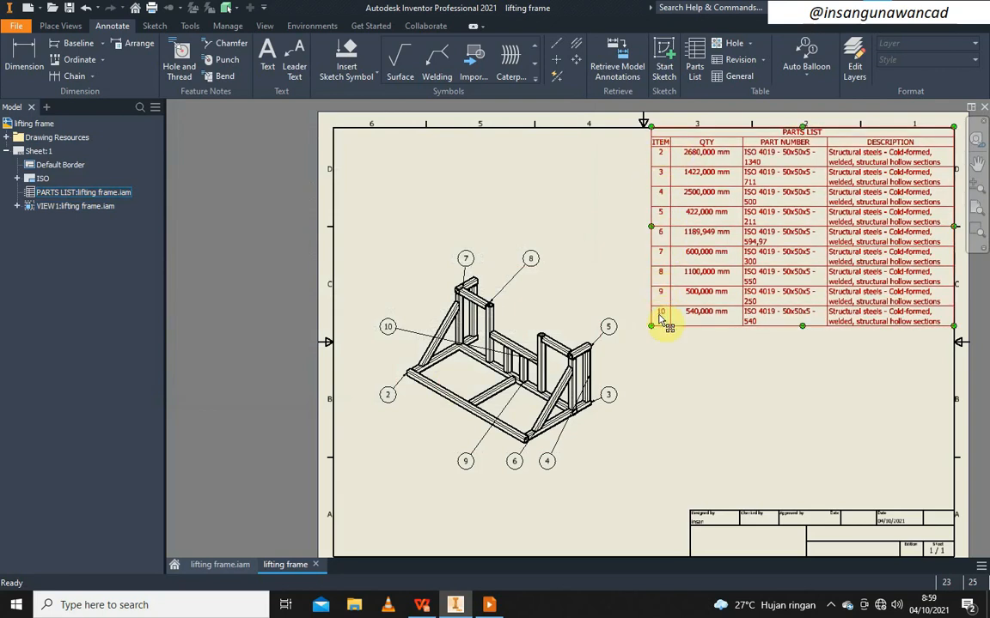
# Renumber the visible parts list items sequentially from 1 to 9
pyautogui.doubleClick(703, 157)
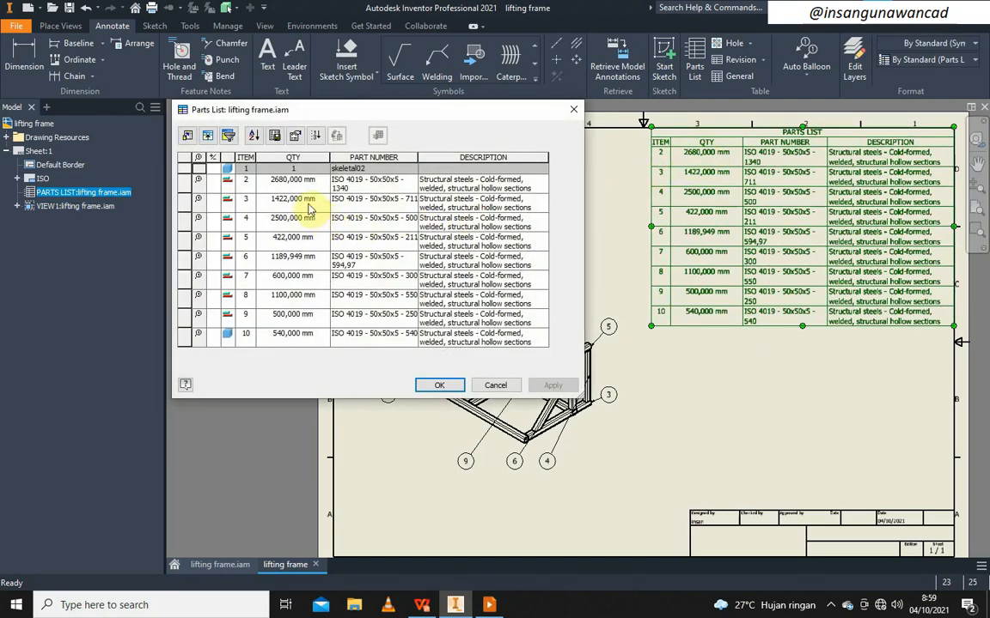
pyautogui.click(318, 140)
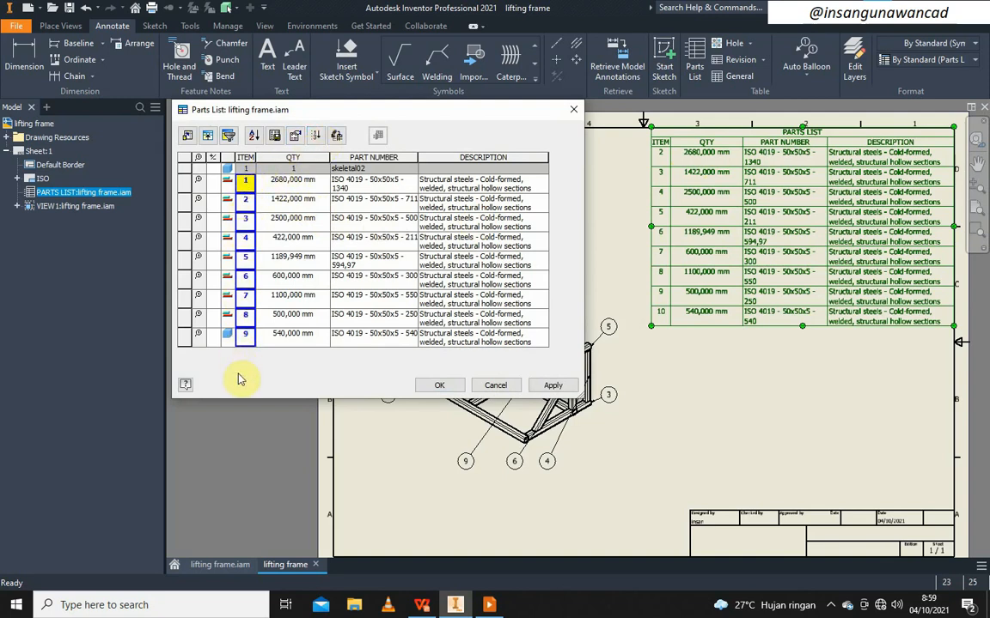
pyautogui.click(441, 384)
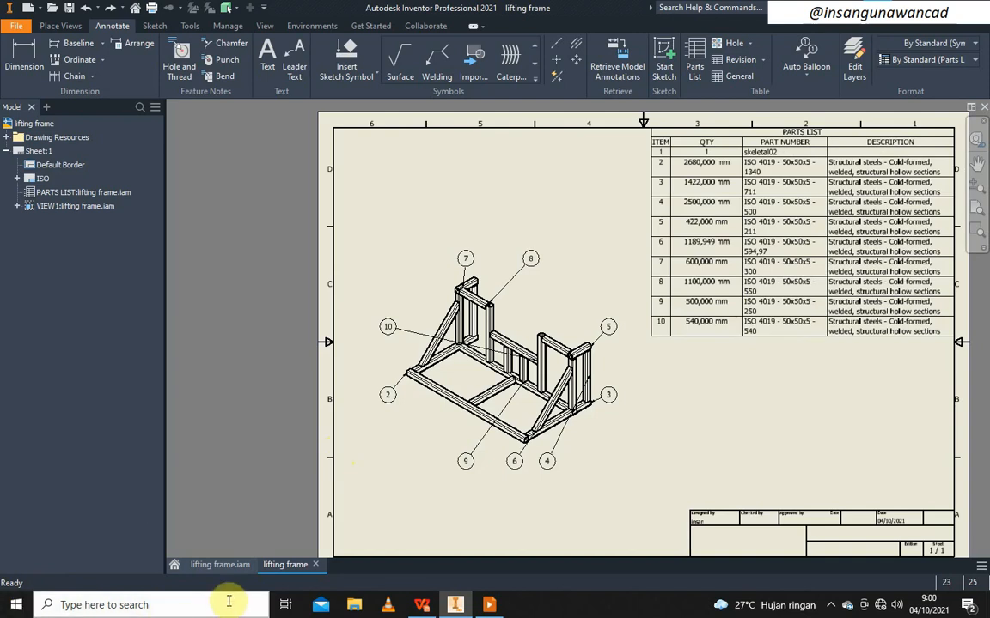
# Switch to lifting frame.iam and display its bill of materials in the structured view
pyautogui.click(219, 567)
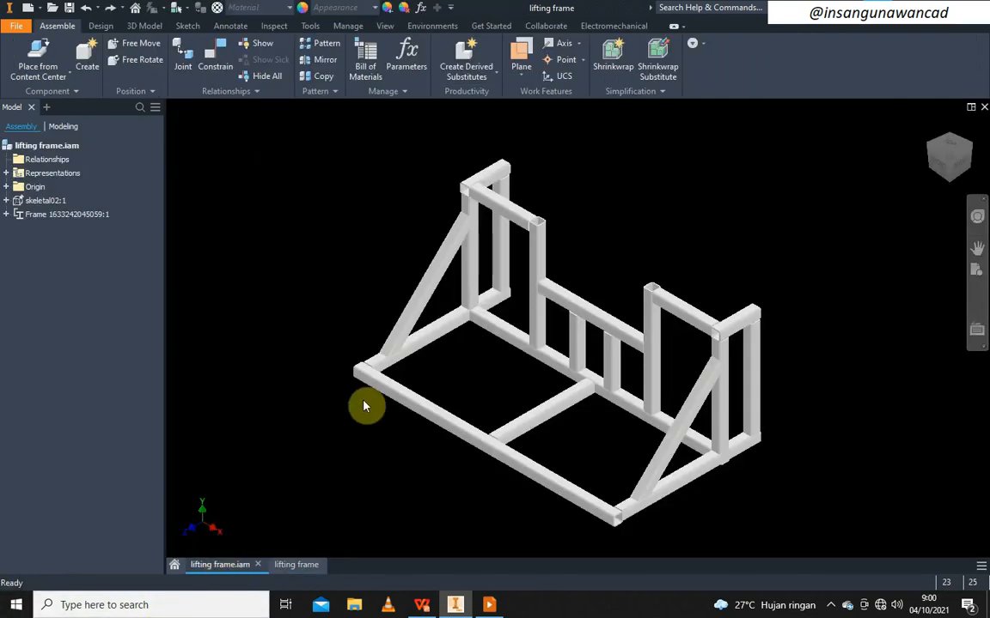
pyautogui.click(366, 56)
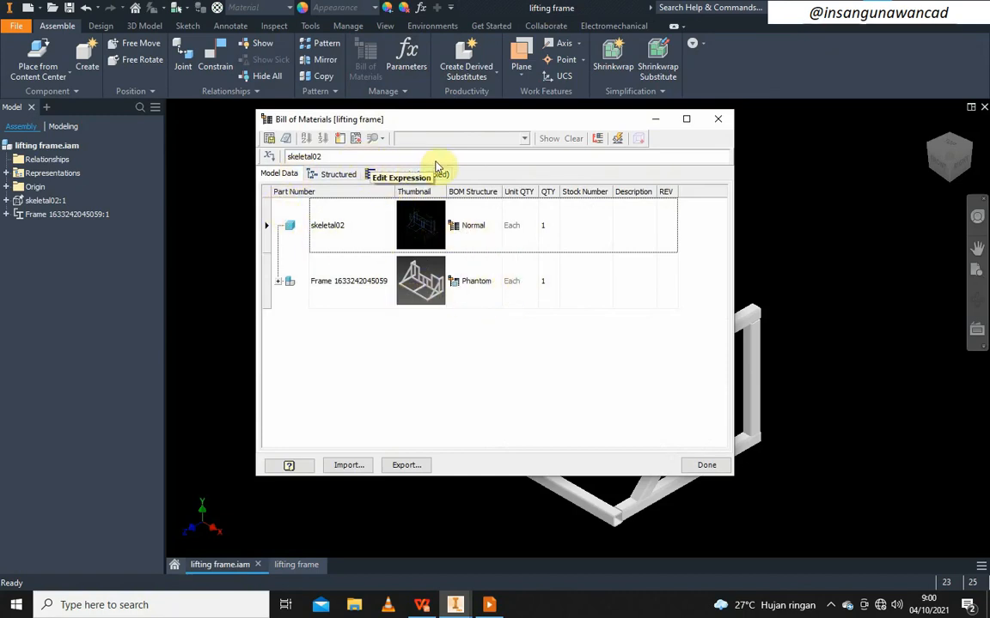
pyautogui.click(336, 174)
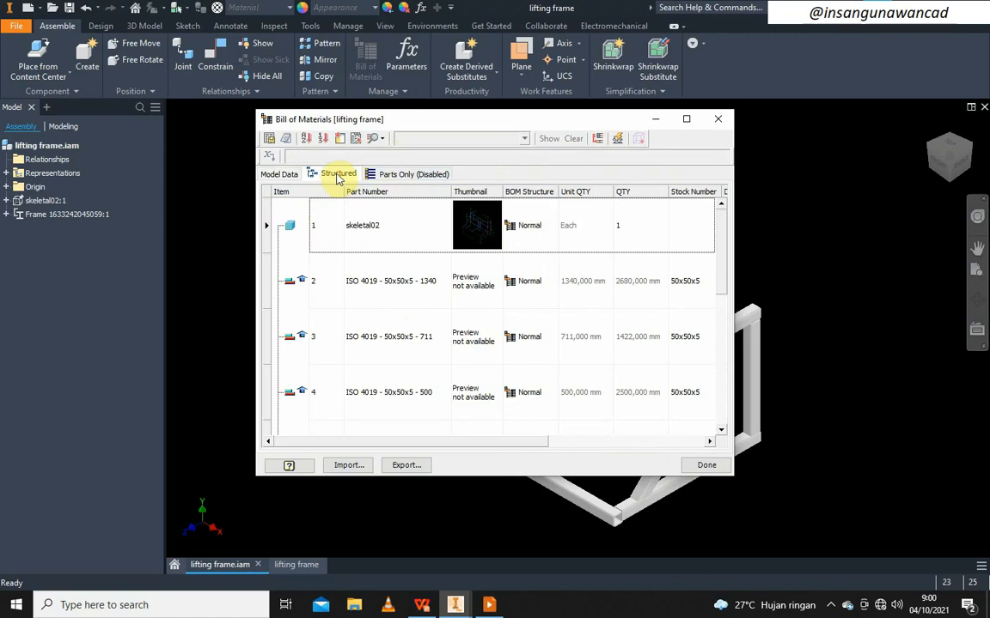
pyautogui.click(281, 174)
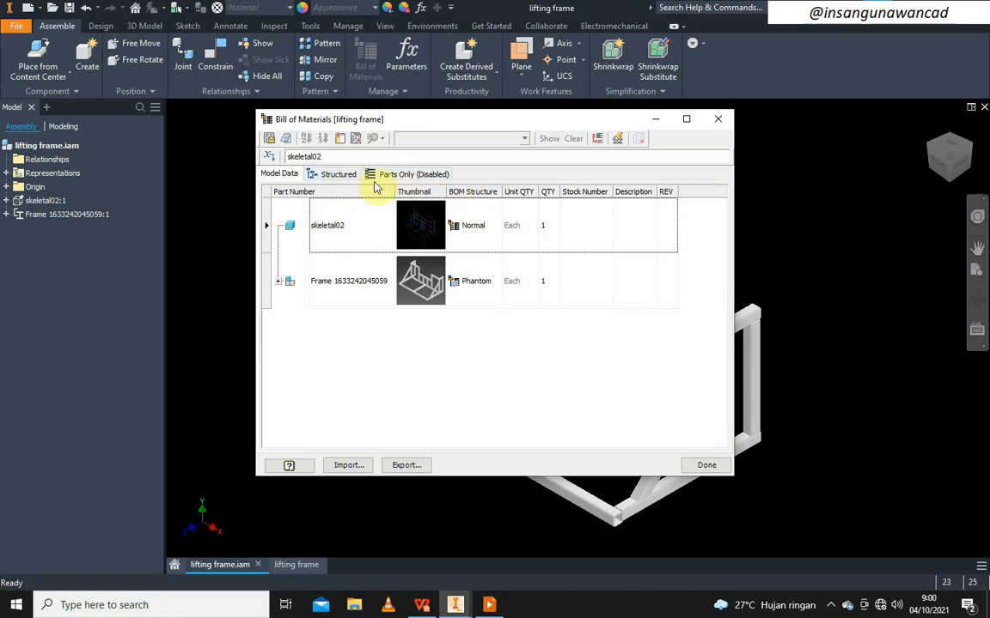
pyautogui.click(342, 176)
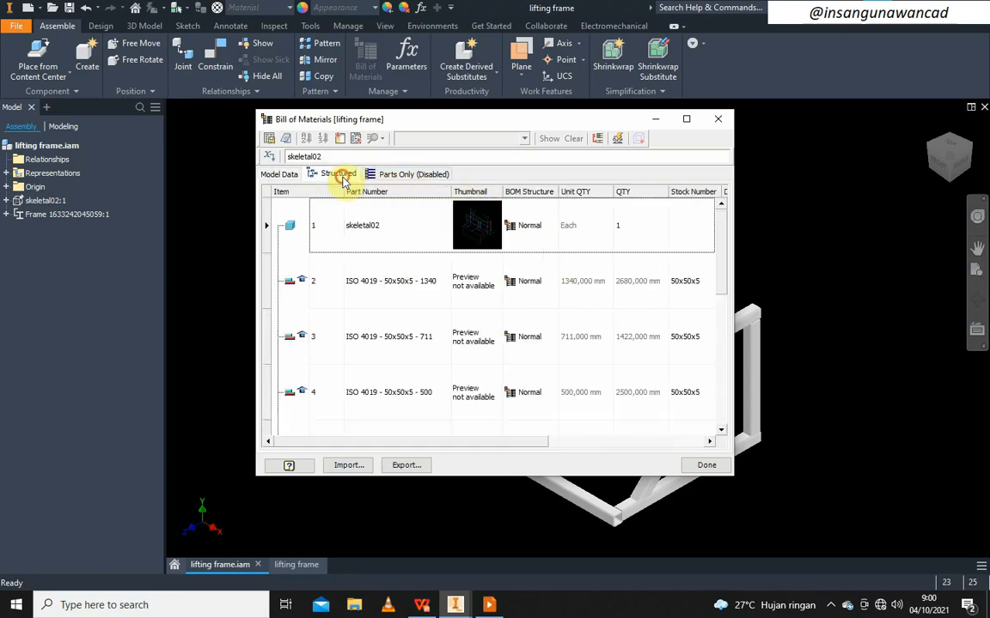
# Set the BOM structure of the skeletal02 part to Phantom in the structured bill of materials
pyautogui.click(537, 229)
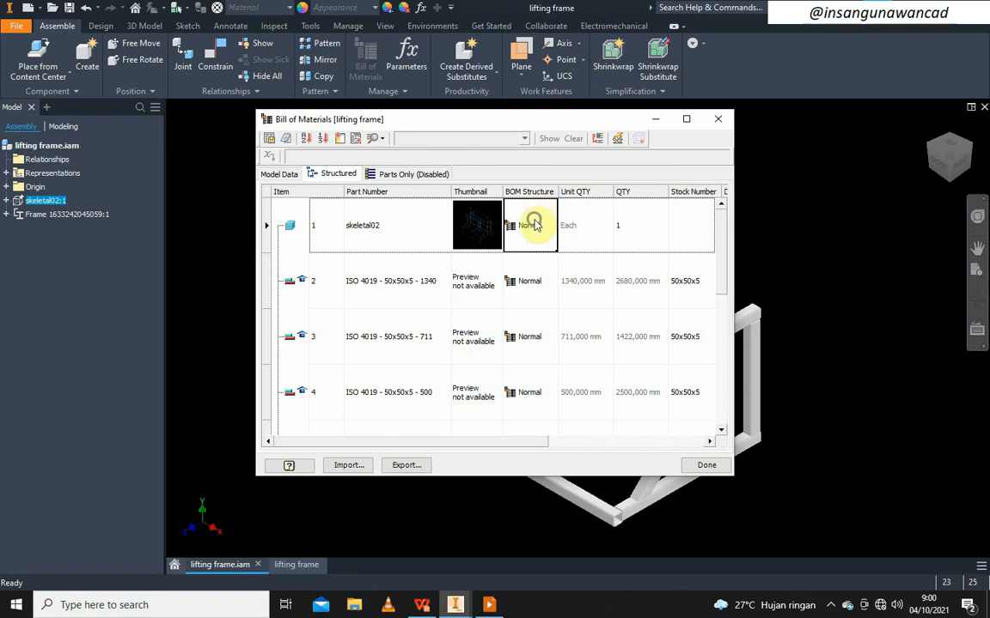
pyautogui.rightClick(534, 225)
pyautogui.click(524, 241)
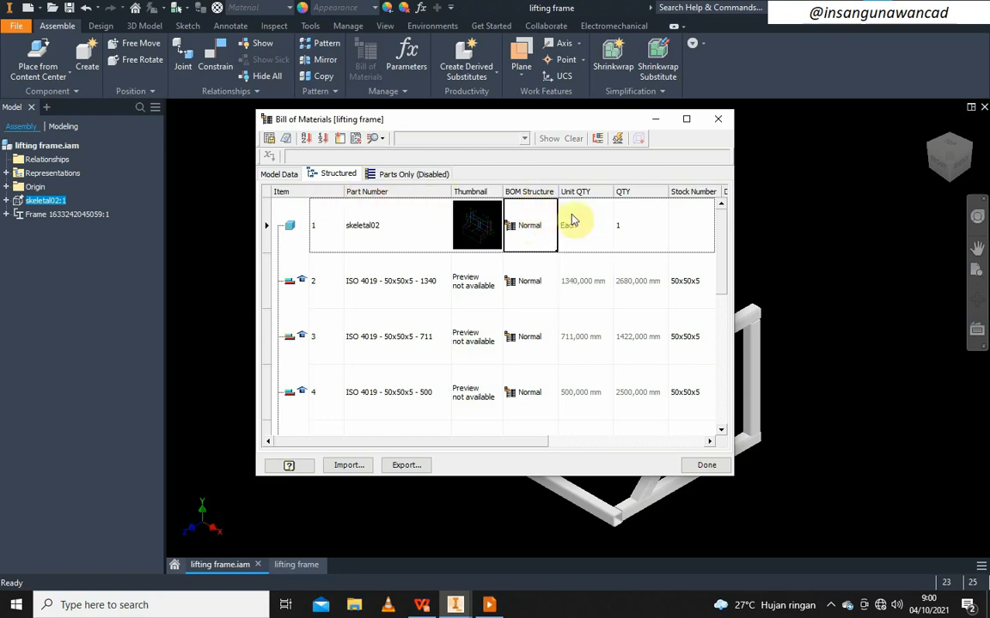
pyautogui.click(531, 192)
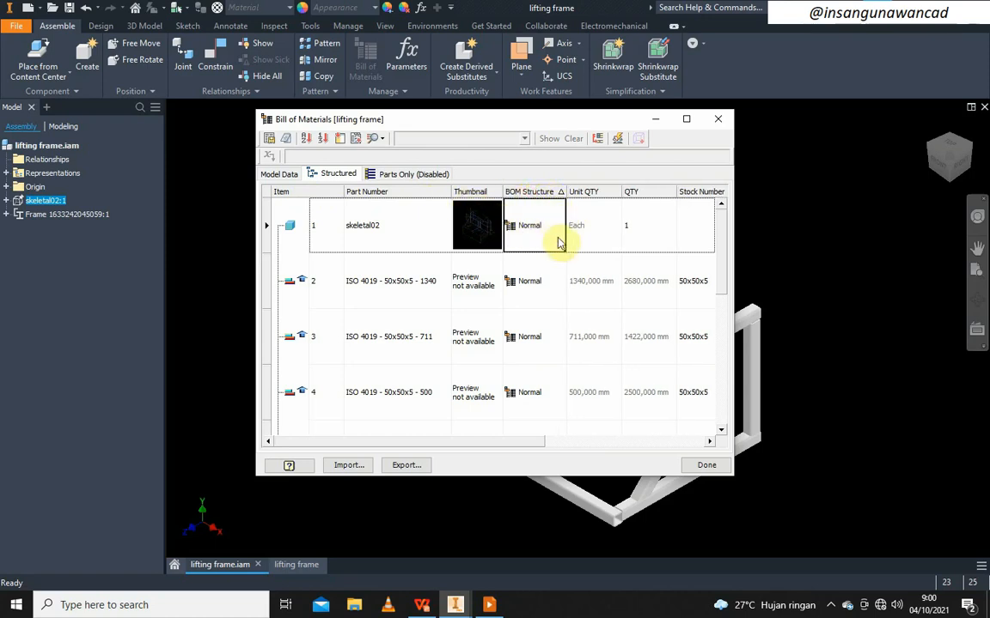
pyautogui.click(530, 248)
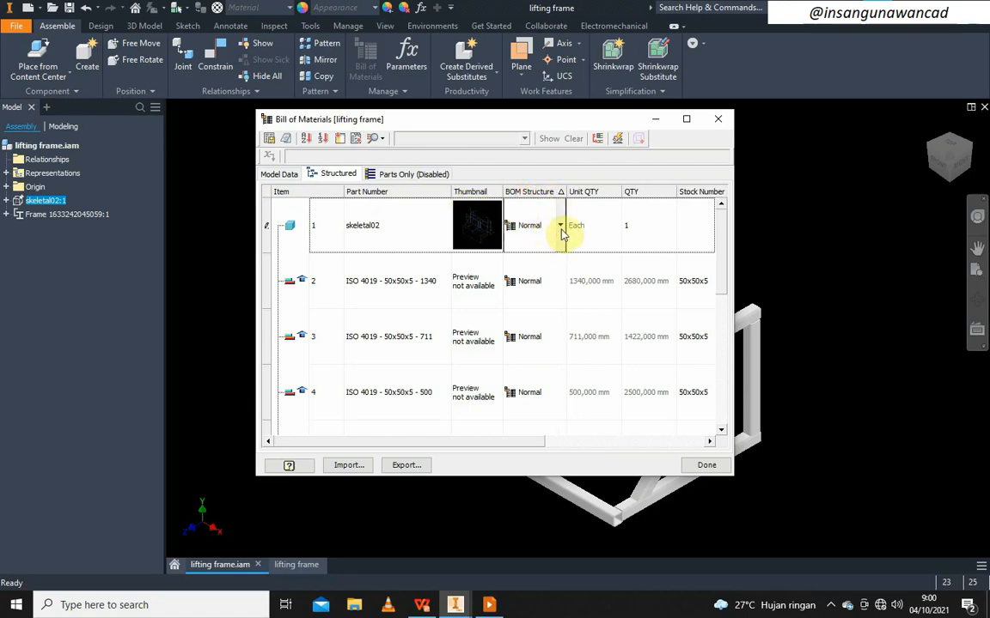
pyautogui.click(560, 228)
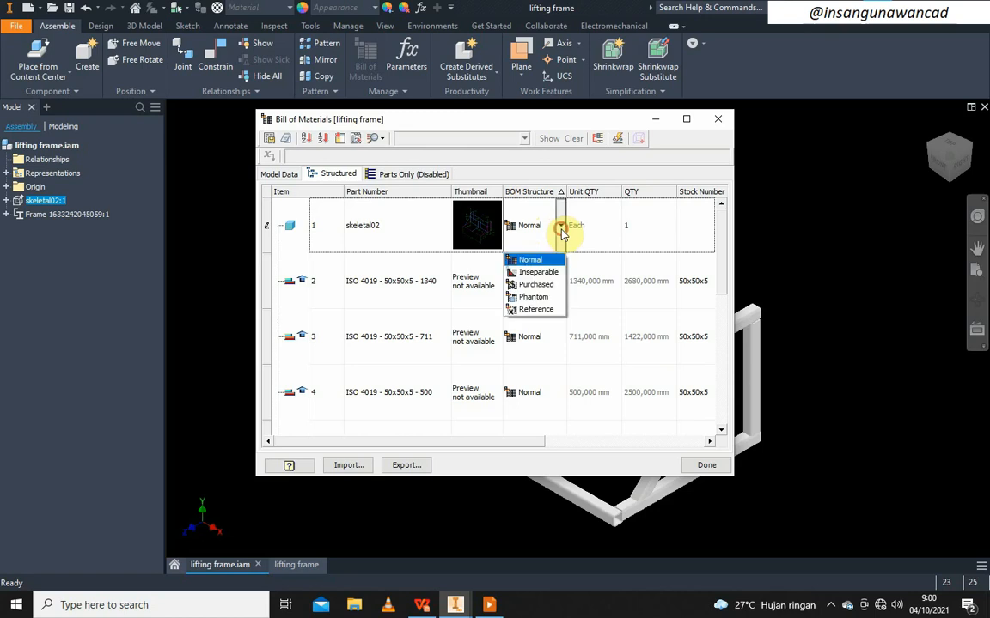
pyautogui.click(543, 301)
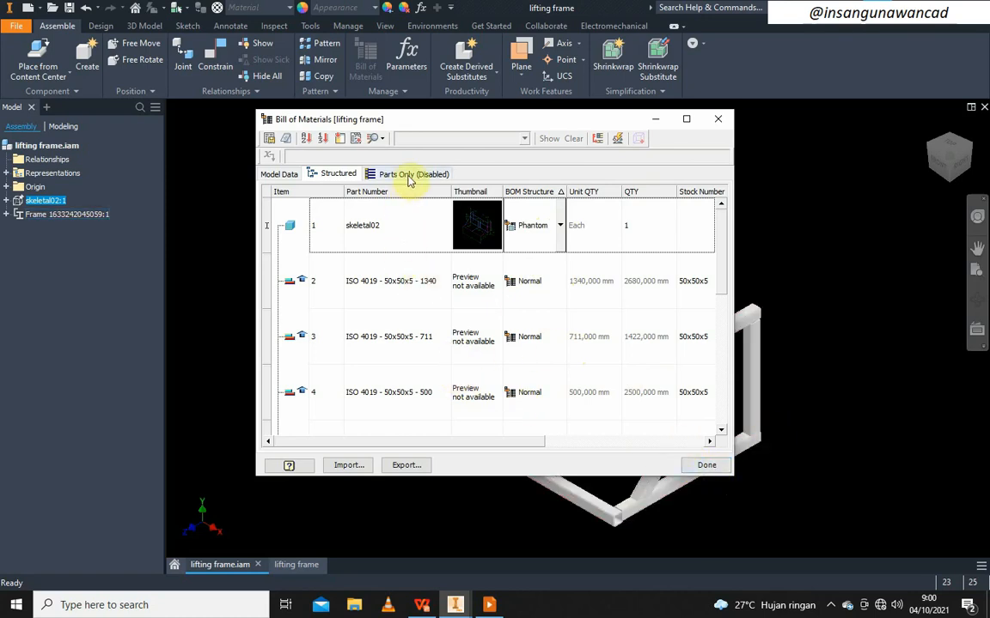
pyautogui.click(576, 296)
pyautogui.click(528, 221)
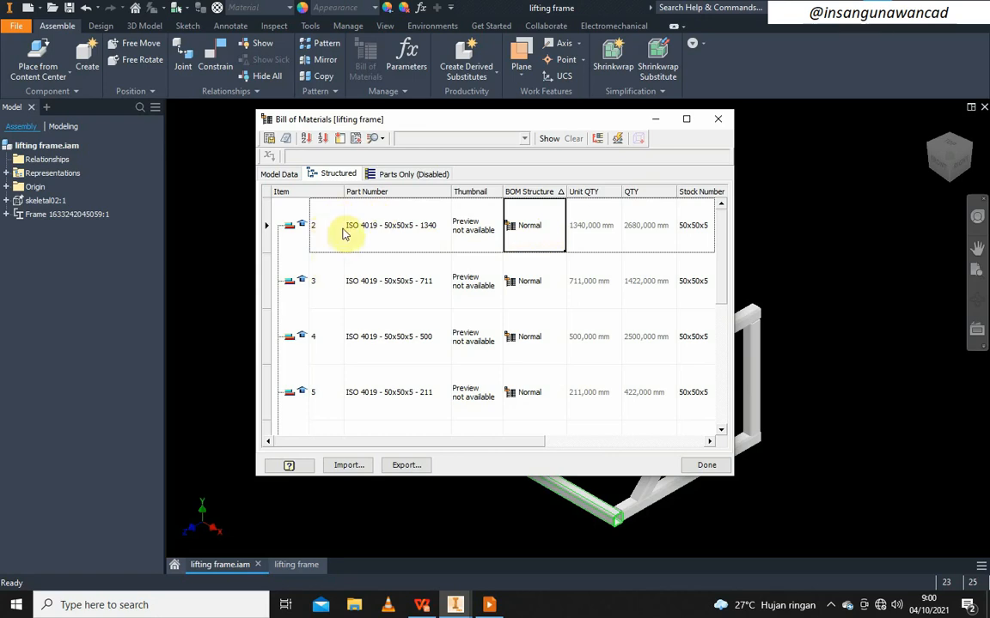
# Renumber the structured bill of materials items starting from 1 in increments of 1, and close the bill of materials
pyautogui.click(402, 174)
pyautogui.click(333, 175)
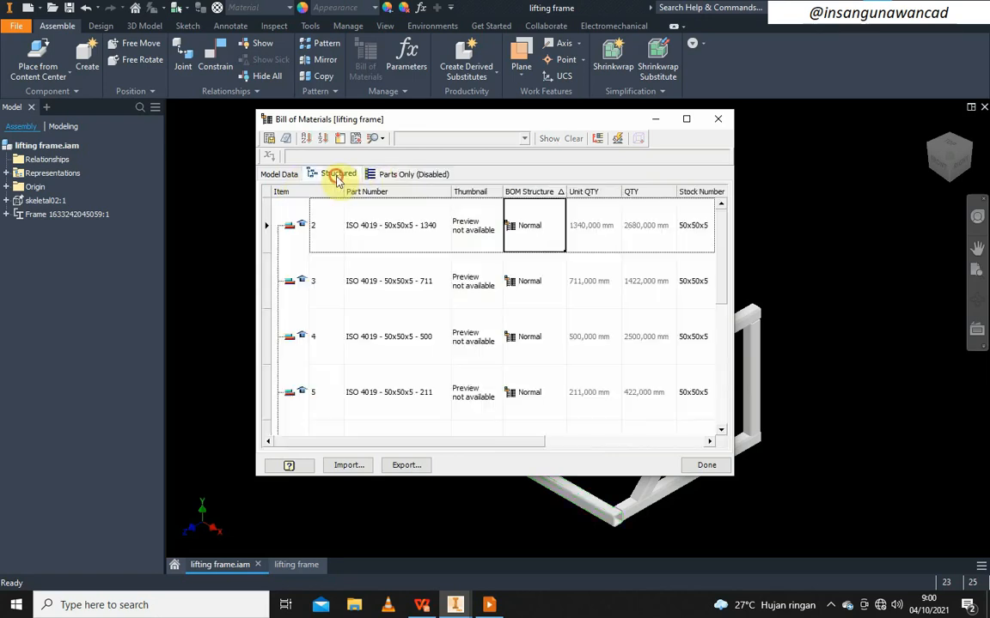
pyautogui.scroll(-3, 304, 229)
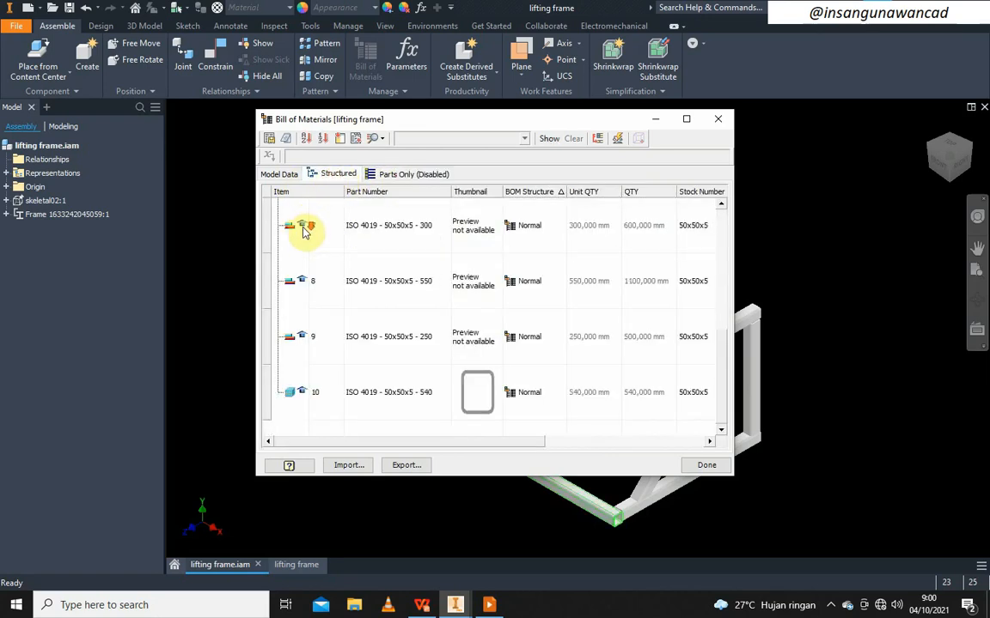
pyautogui.scroll(3, 304, 228)
pyautogui.click(304, 228)
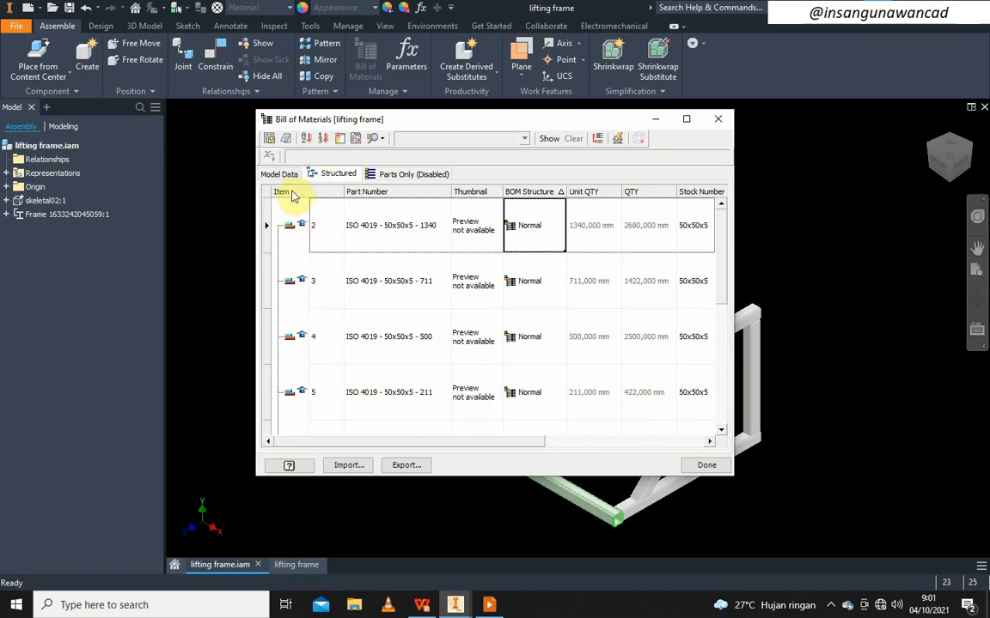
pyautogui.click(323, 140)
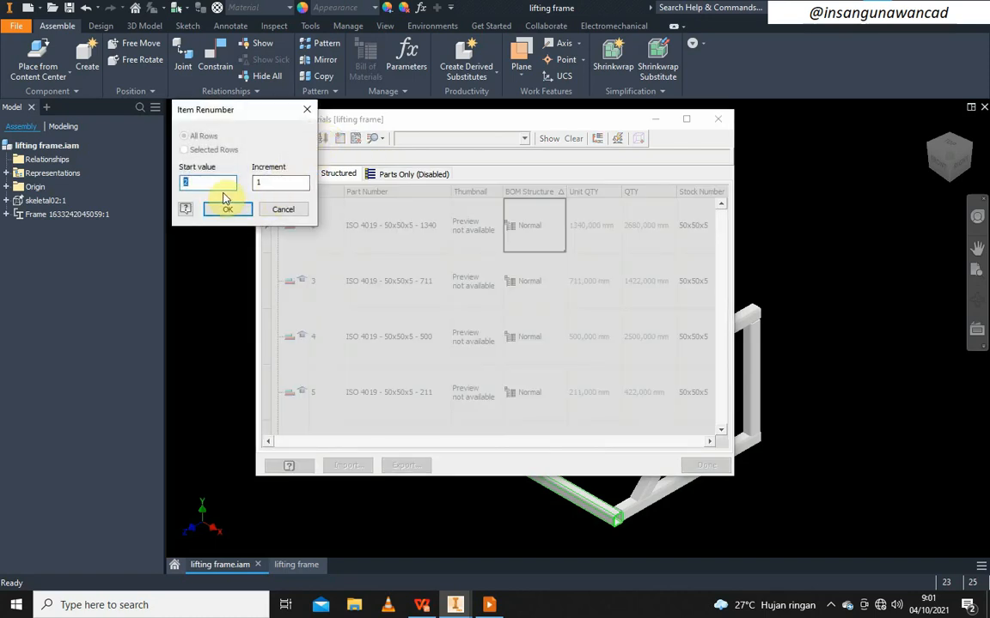
pyautogui.click(227, 208)
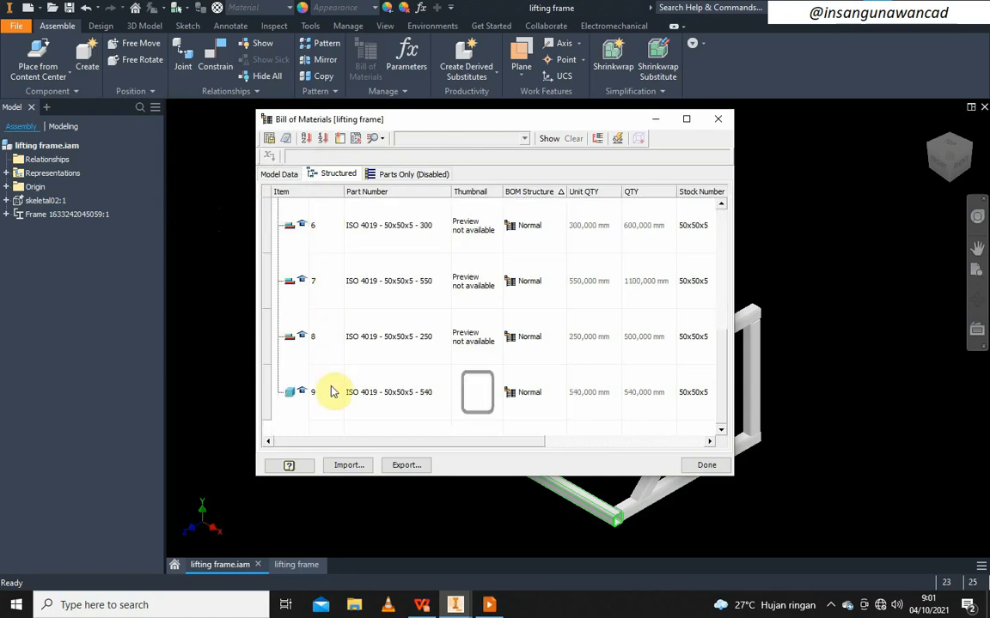
pyautogui.click(283, 174)
pyautogui.click(331, 174)
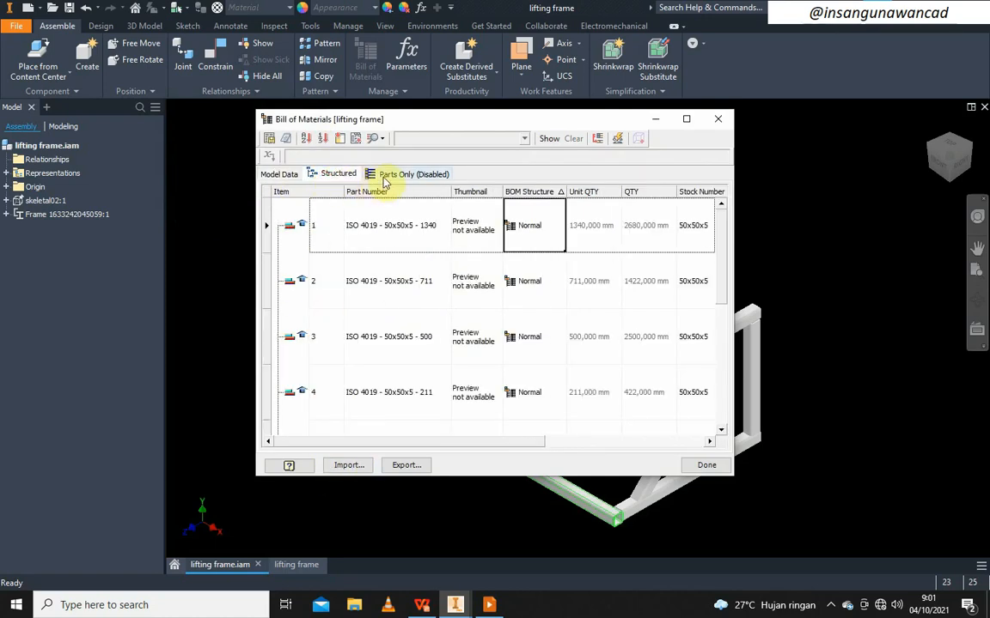
pyautogui.click(706, 466)
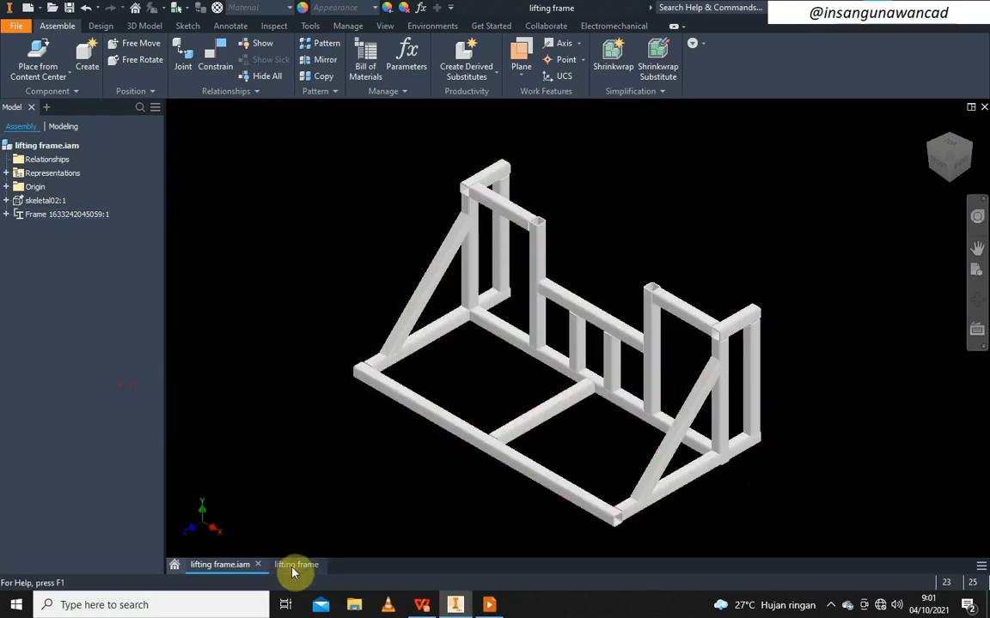
# Return to the lifting frame drawing and check the rows and item numbering of its parts list
pyautogui.click(292, 564)
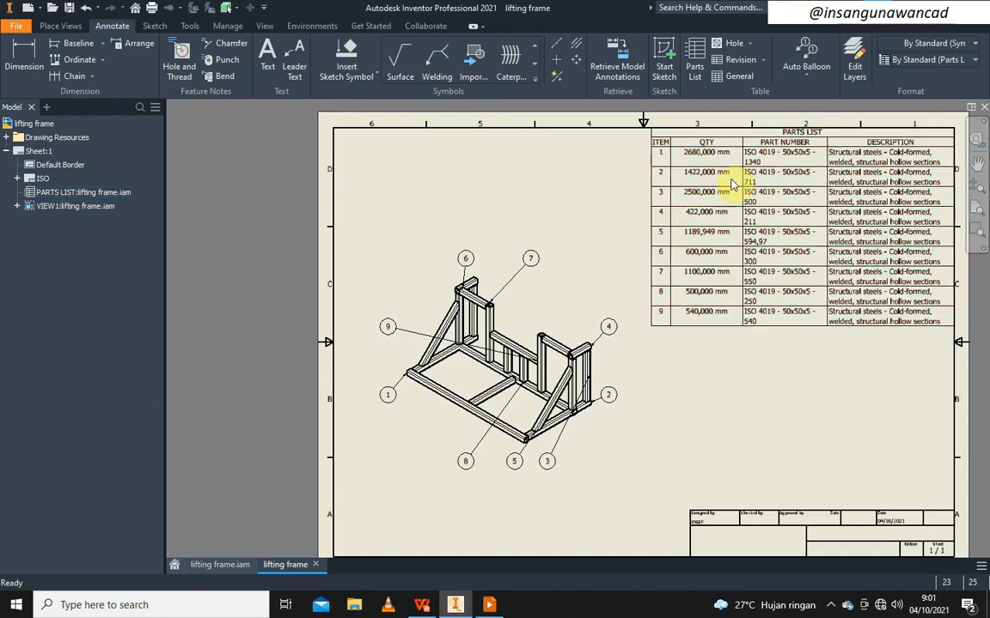
pyautogui.click(208, 565)
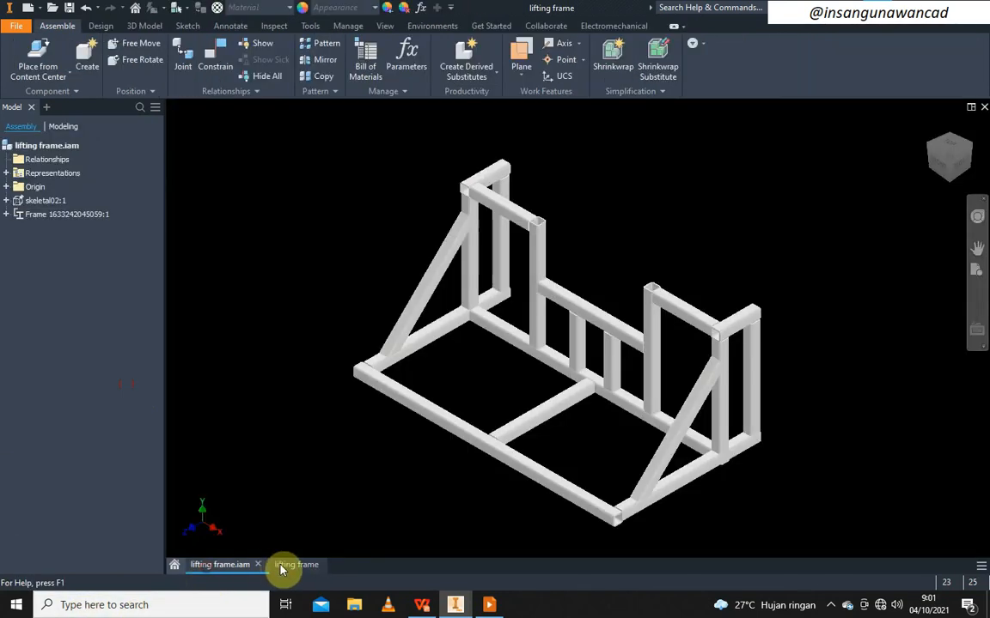
pyautogui.click(281, 566)
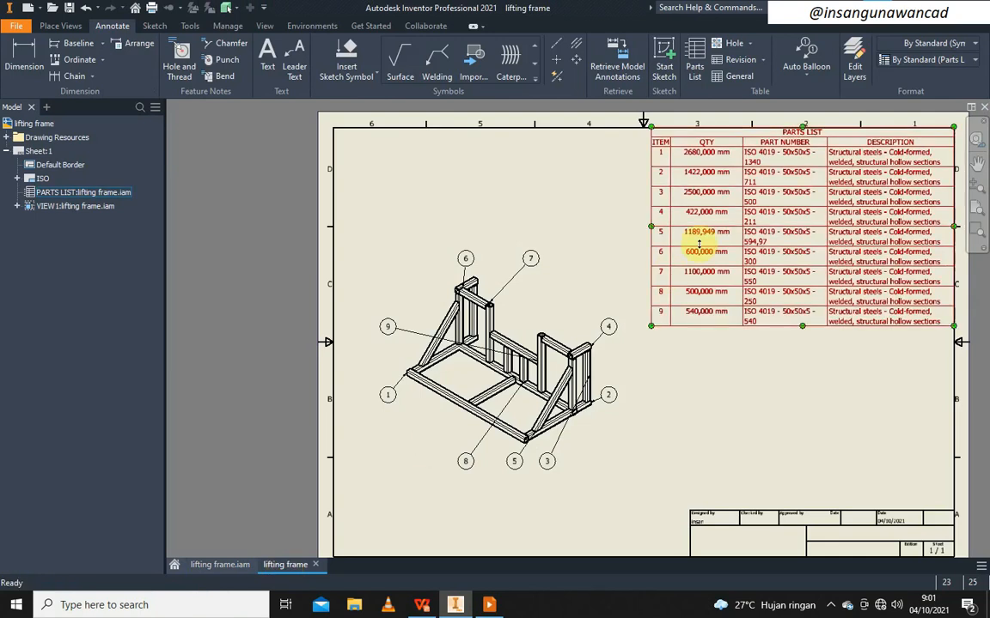
pyautogui.click(704, 155)
pyautogui.doubleClick(705, 154)
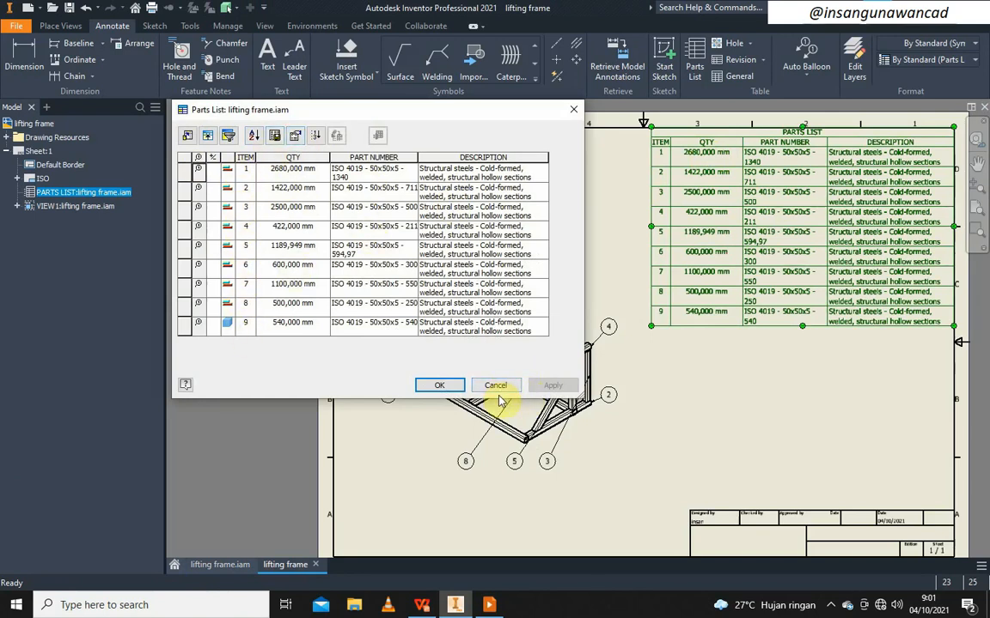
pyautogui.click(442, 386)
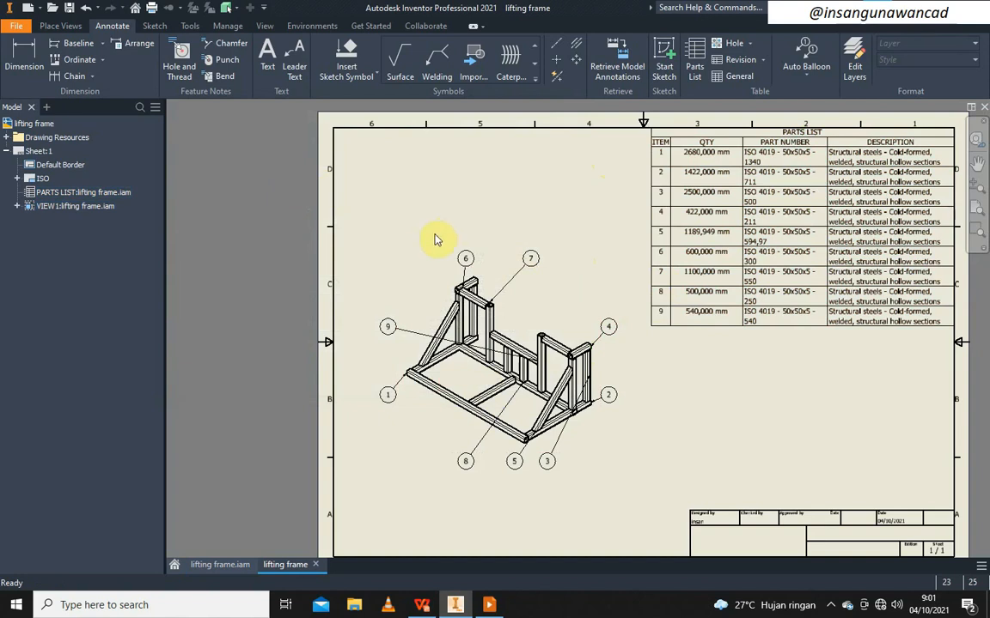
# Review the whole drawing sheet and switch to the Autodesk Inventor: Frame Generator presentation
pyautogui.scroll(-3, 435, 237)
pyautogui.click(974, 209)
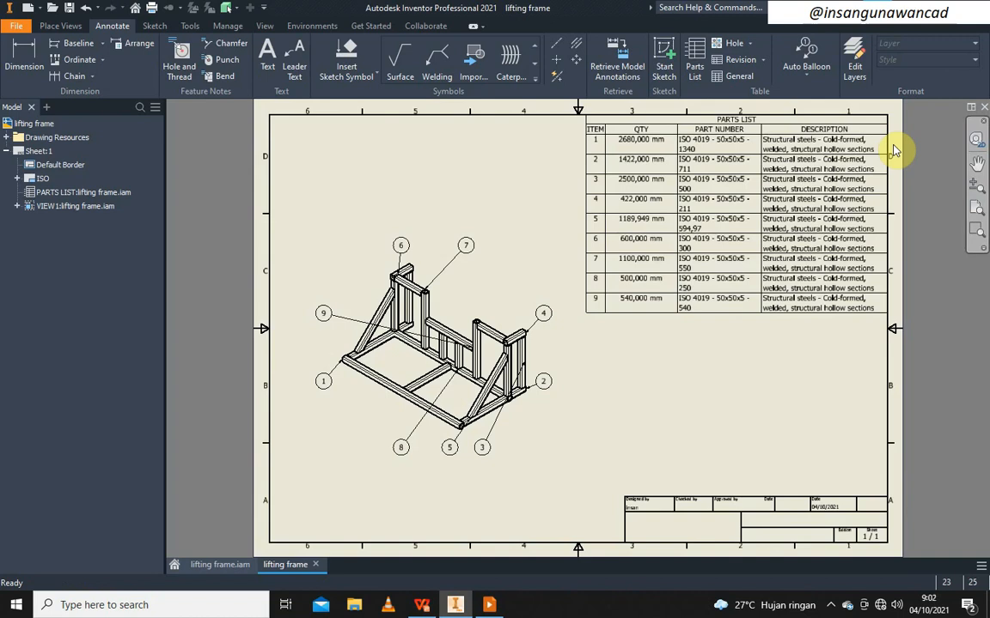
pyautogui.hotkey('alt', 'Tab')
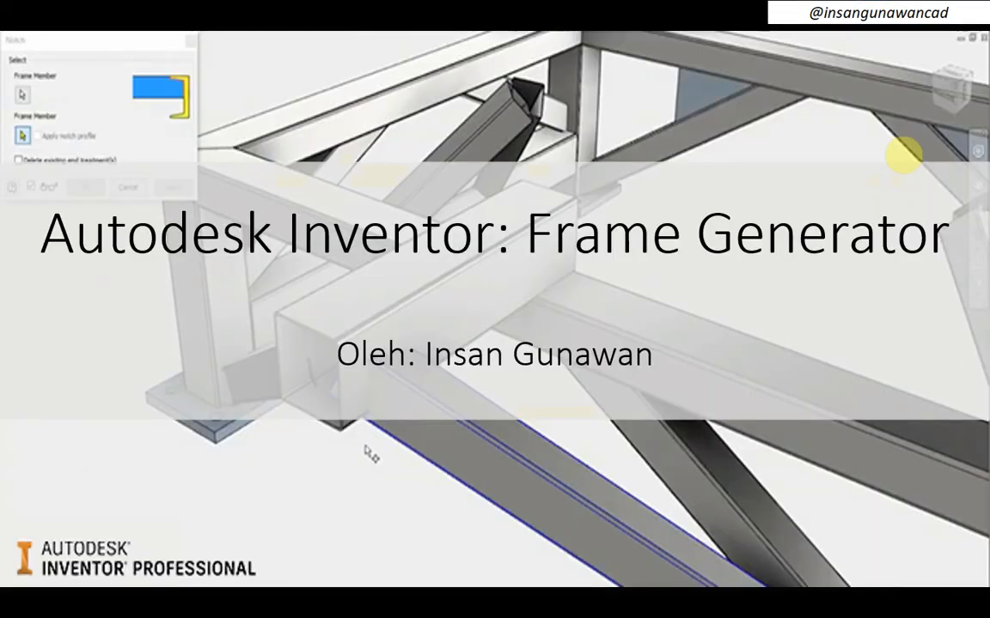